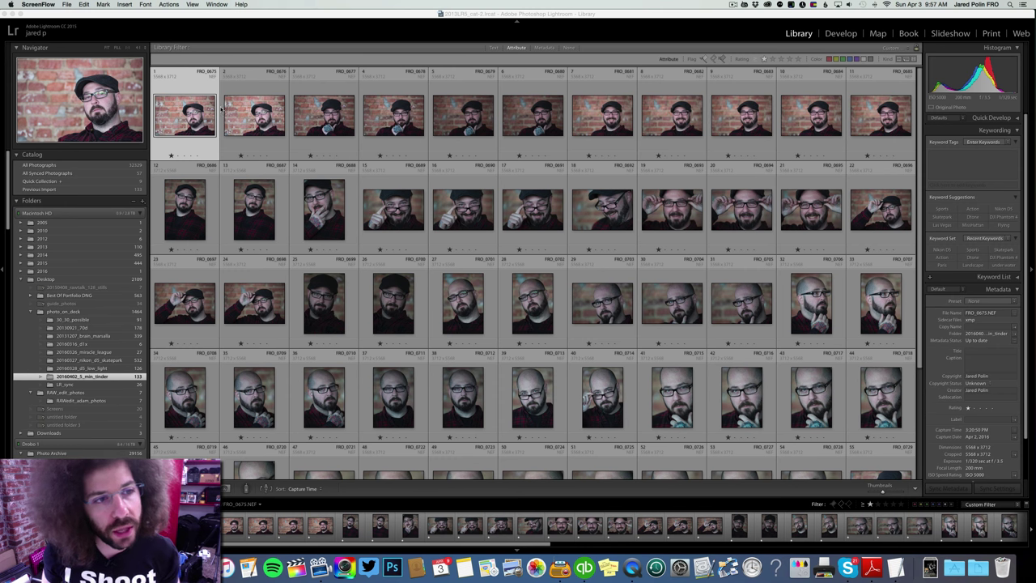
Step: Batch-rename all 64 photos using a custom template: 20160402_5min_portrait_d5_ plus a three-digit sequence number
{"action": "left_click", "coordinate": [177, 98]}
{"action": "key", "text": "super+a"}
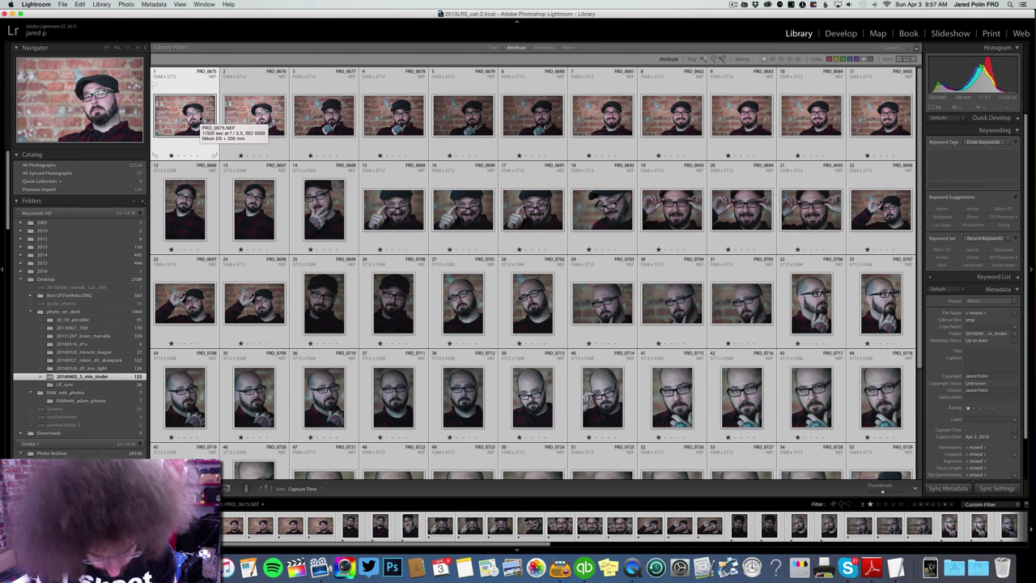
{"action": "key", "text": "F2"}
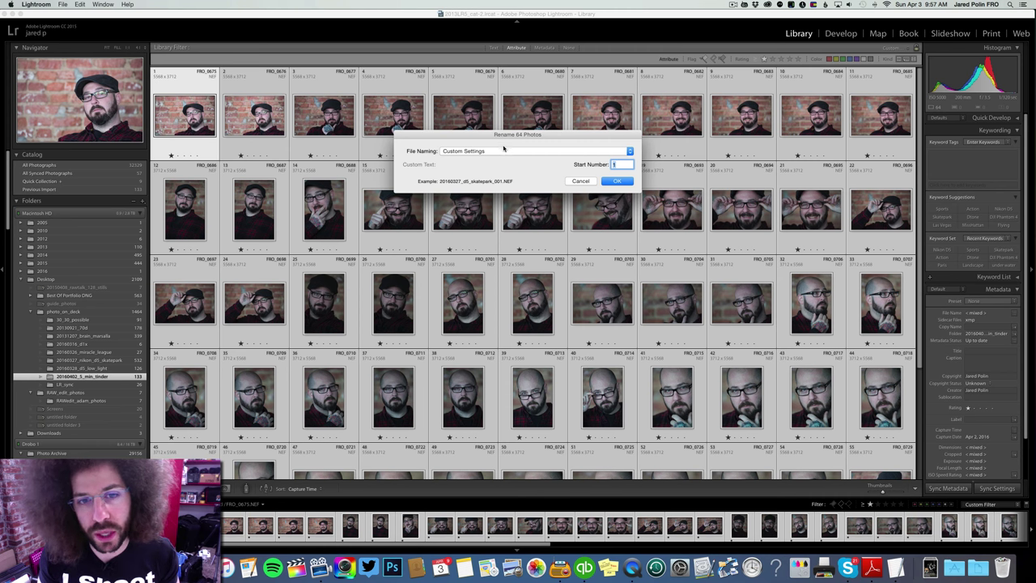
{"action": "left_click", "coordinate": [503, 149]}
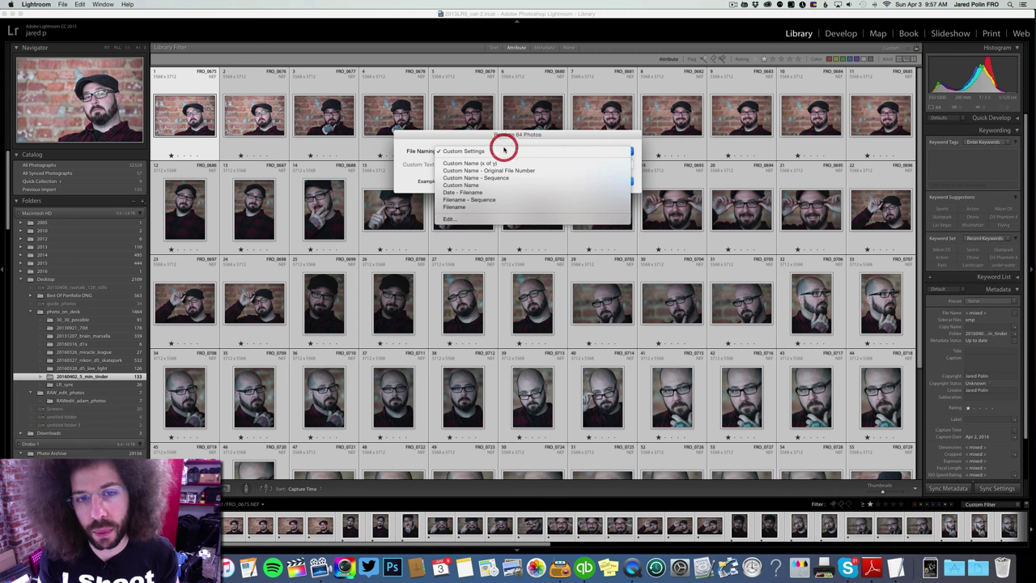
{"action": "left_click", "coordinate": [488, 220]}
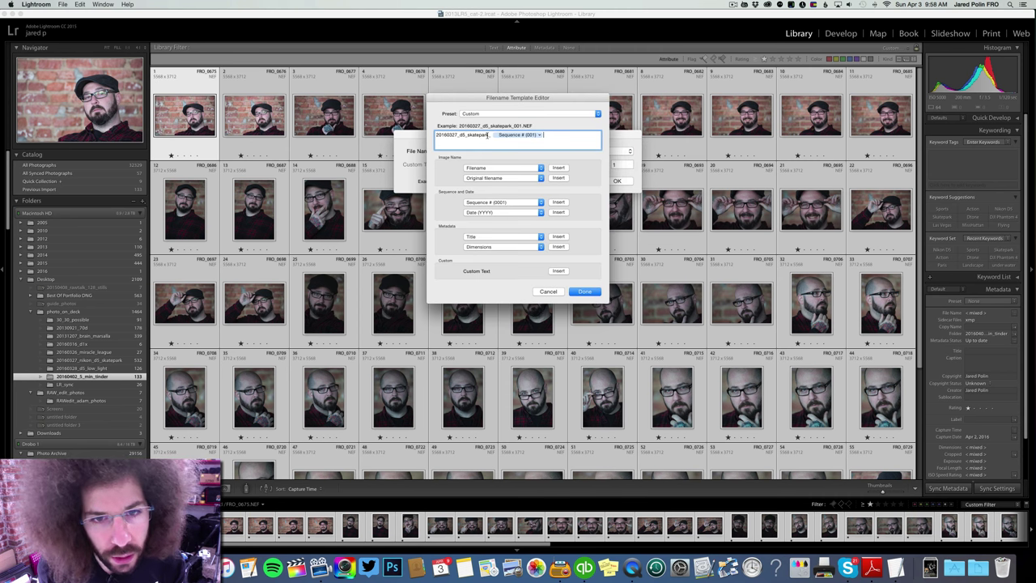
{"action": "left_click_drag", "start_coordinate": [488, 135], "coordinate": [394, 111]}
{"action": "key", "text": "BackSpace"}
{"action": "type", "text": "201"}
{"action": "type", "text": "604"}
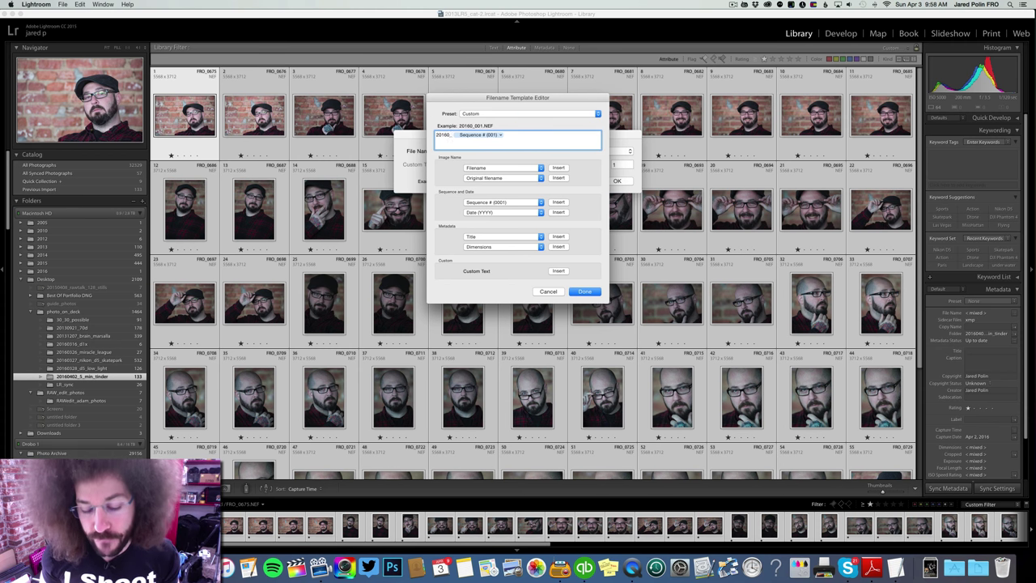
{"action": "type", "text": "02_5min_portrait_d5_"}
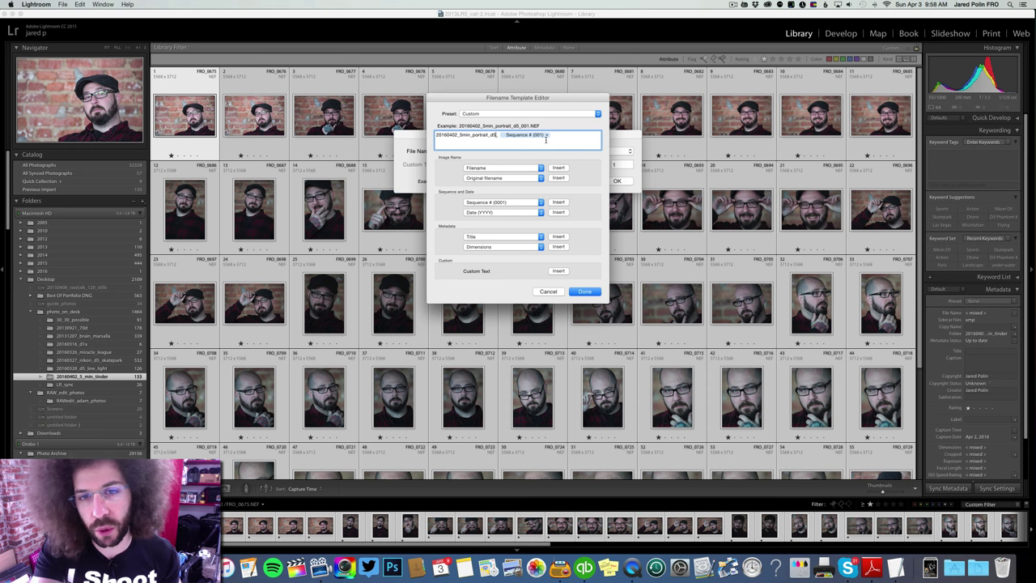
{"action": "left_click", "coordinate": [587, 291]}
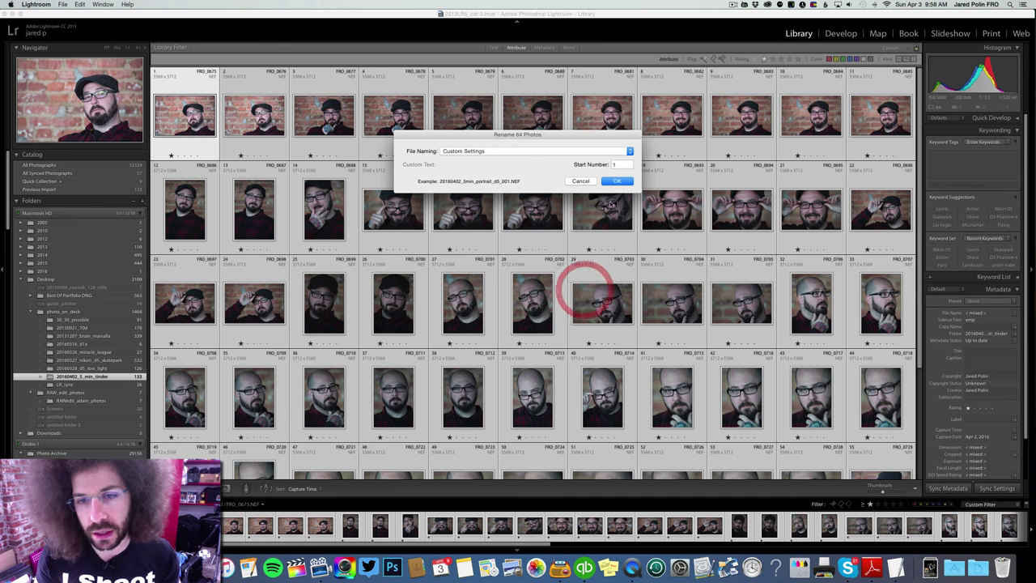
{"action": "left_click", "coordinate": [617, 181]}
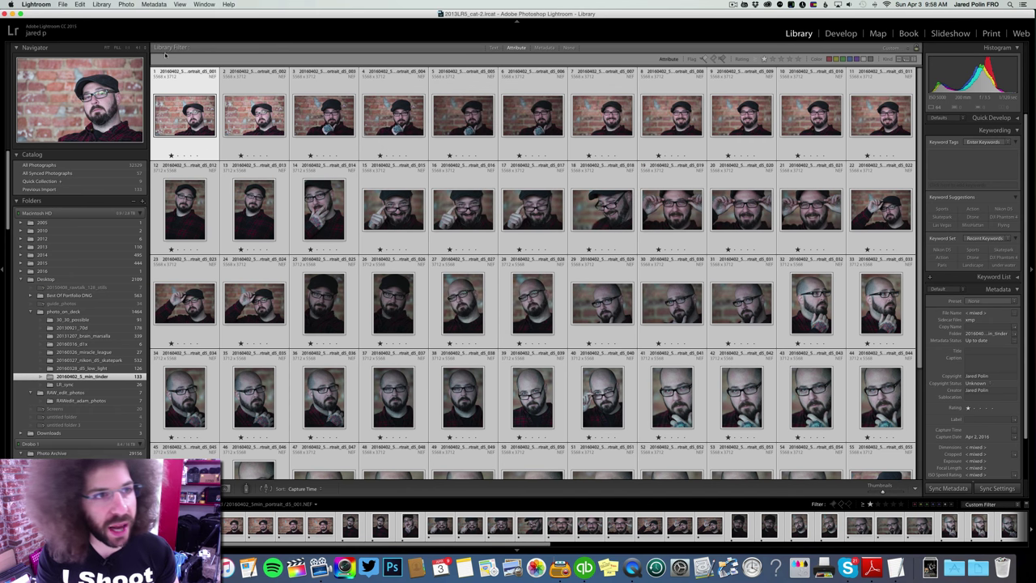
Step: Build 1:1 previews for the photos from the Library menu
{"action": "left_click", "coordinate": [101, 5]}
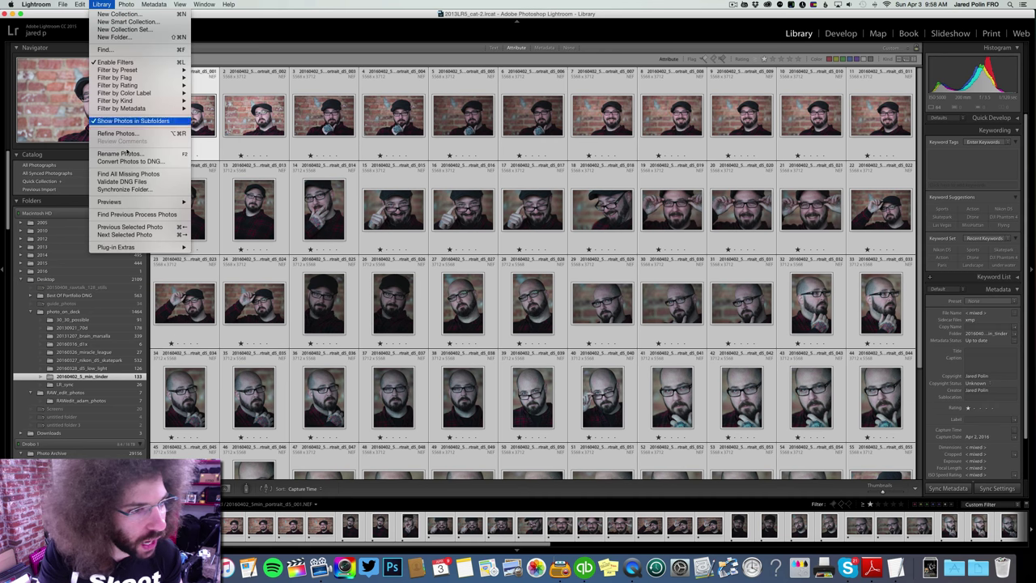
{"action": "mouse_move", "coordinate": [166, 202]}
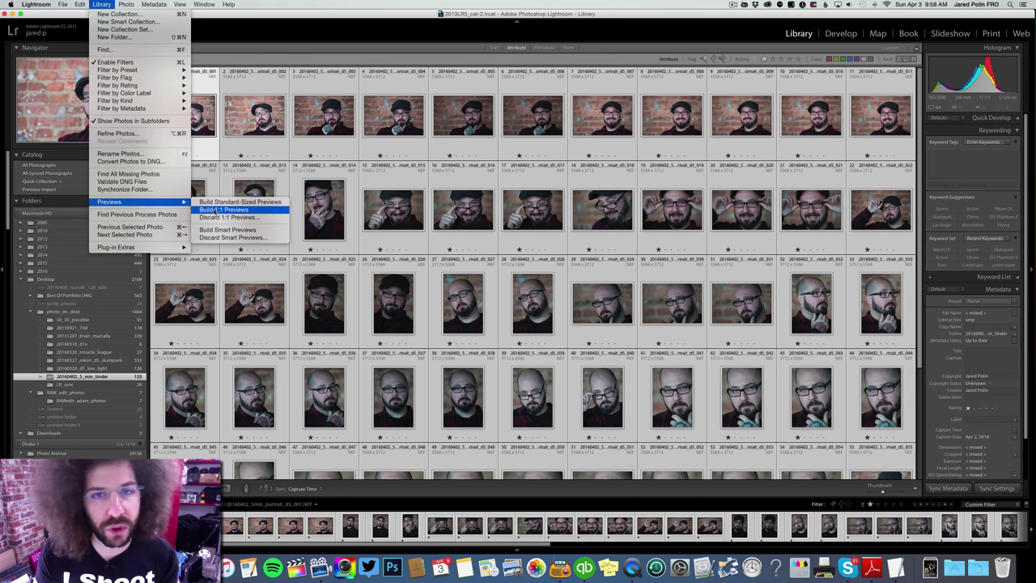
{"action": "left_click", "coordinate": [215, 209]}
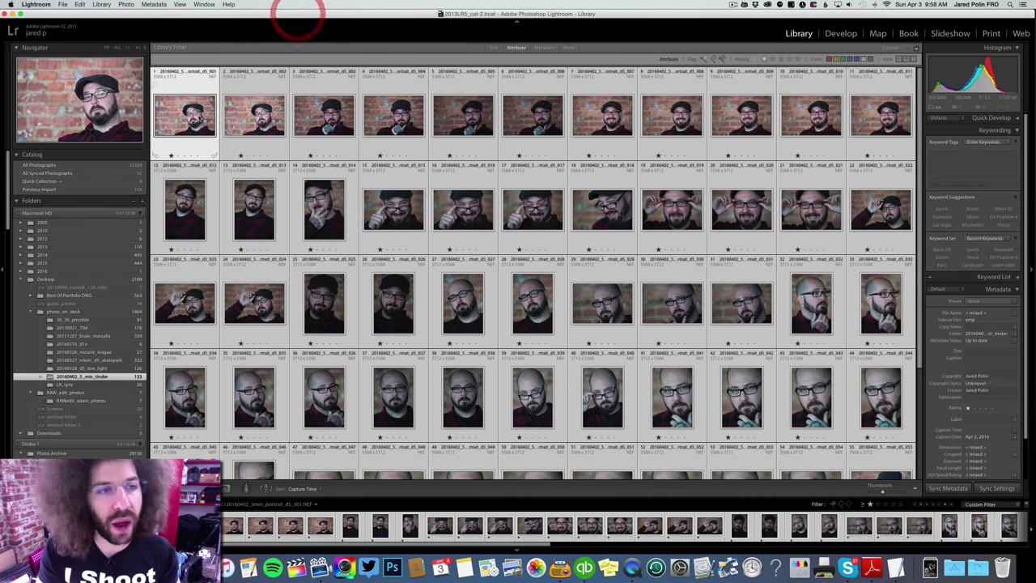
Step: Open 20160402_5min_portrait_d5_001.NEF in Loupe view, inspect the face at 100%, and deselect the others
{"action": "double_click", "coordinate": [184, 119]}
{"action": "left_click", "coordinate": [587, 215]}
{"action": "left_click_drag", "start_coordinate": [548, 176], "coordinate": [559, 180]}
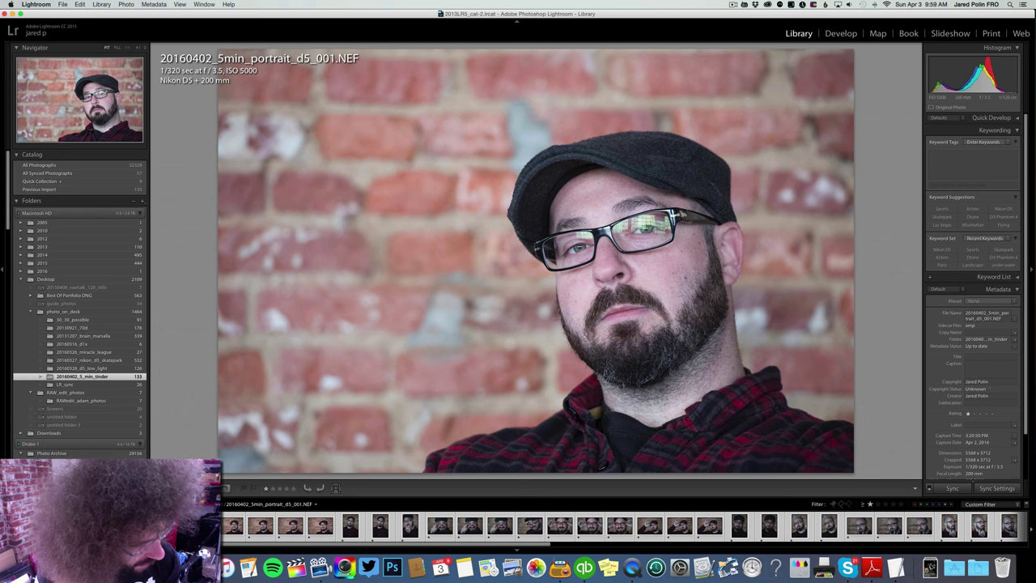
{"action": "key", "text": "super+d"}
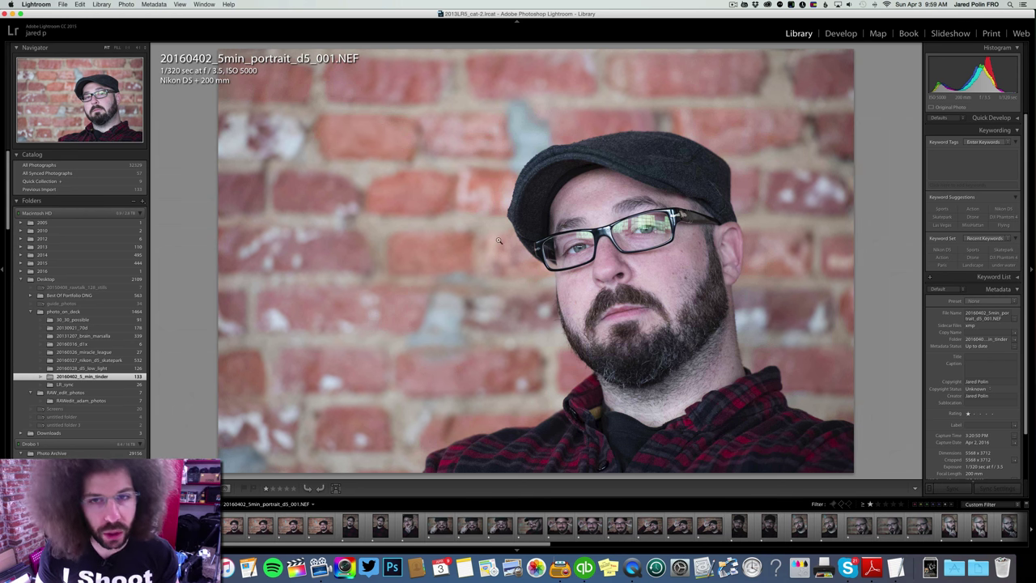
Step: In Develop, set the first portrait's exposure to −0.35 and contrast to +45
{"action": "left_click", "coordinate": [645, 224]}
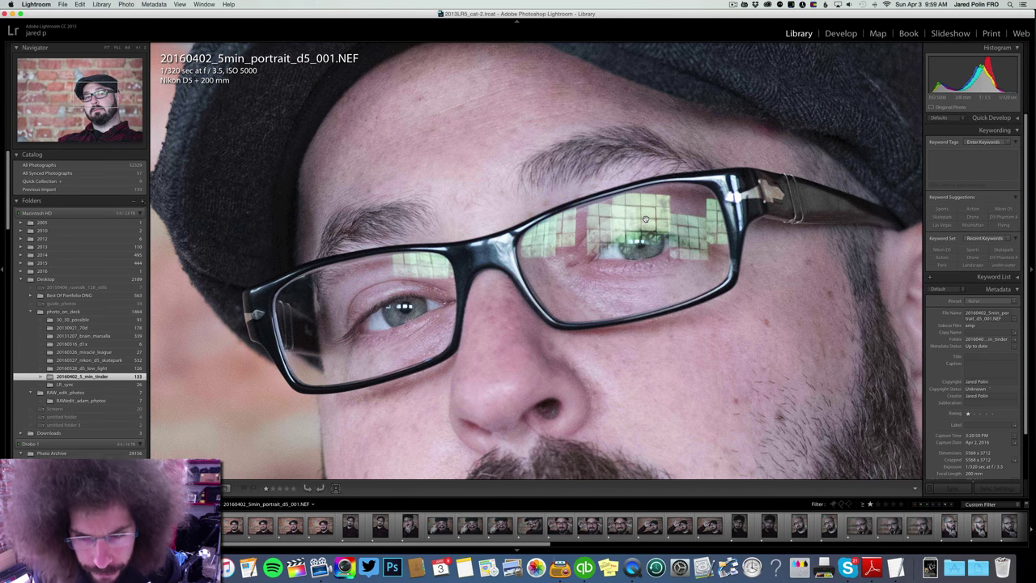
{"action": "left_click", "coordinate": [645, 218]}
{"action": "left_click", "coordinate": [840, 33]}
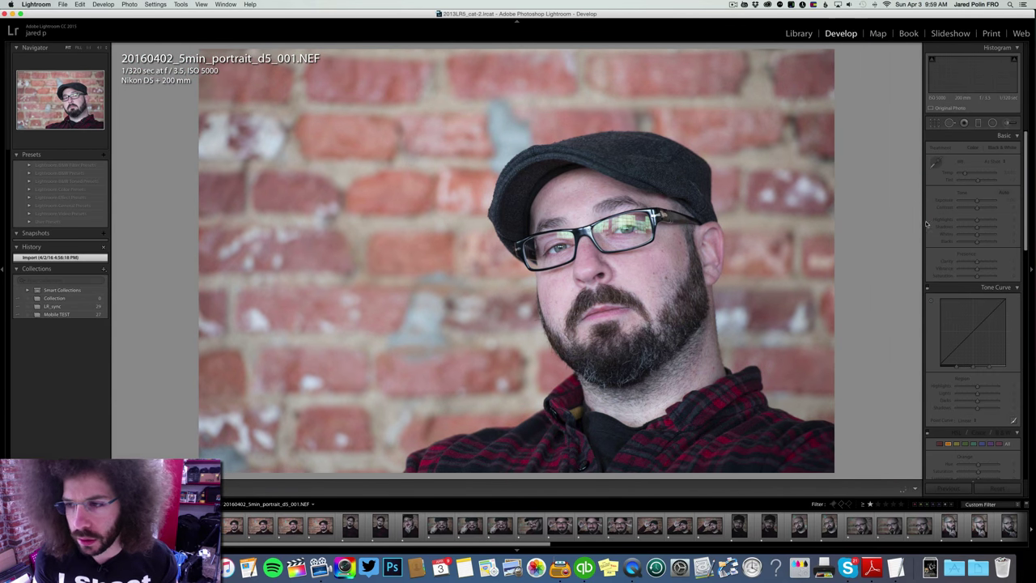
{"action": "left_click", "coordinate": [983, 209]}
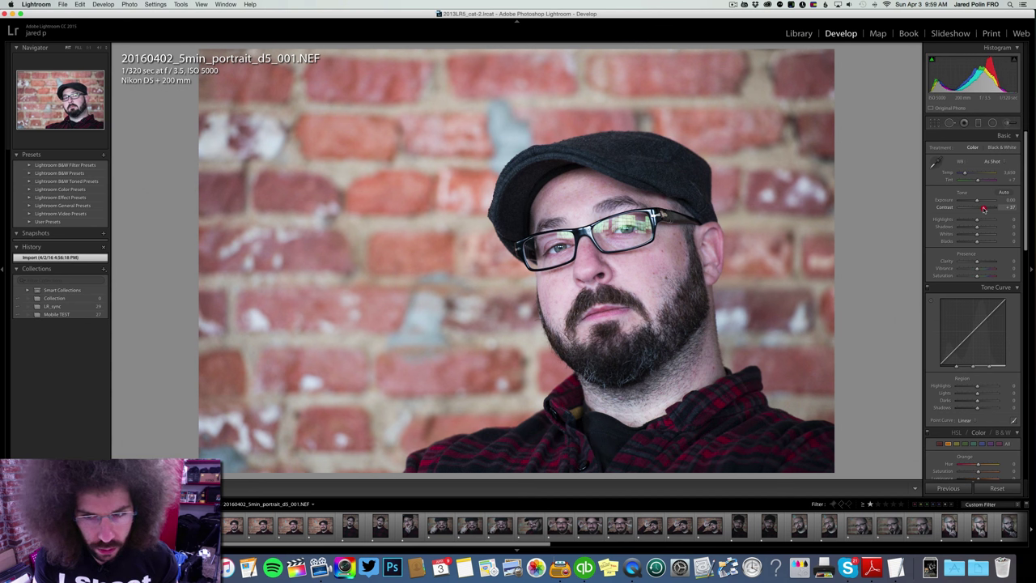
{"action": "left_click_drag", "start_coordinate": [978, 202], "coordinate": [978, 202]}
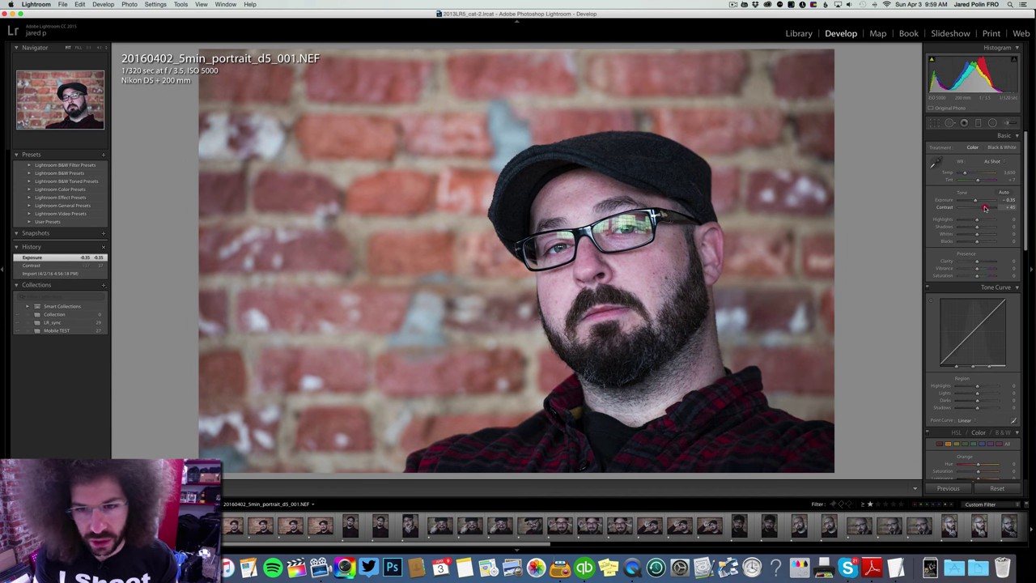
{"action": "left_click", "coordinate": [985, 208]}
Step: Apply the Medium Contrast point curve and check the glasses at 100%
{"action": "left_click", "coordinate": [963, 420]}
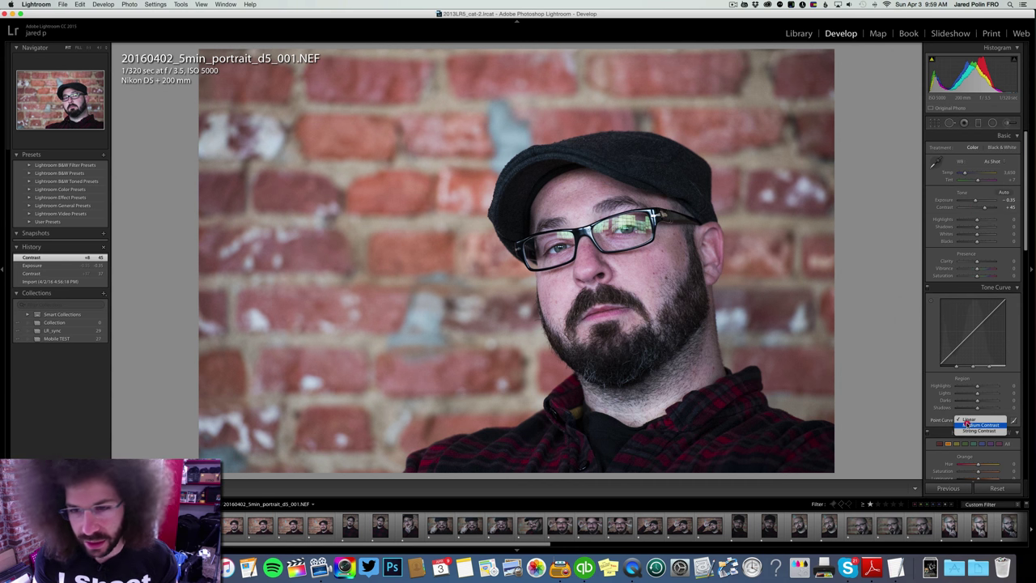
{"action": "left_click", "coordinate": [979, 424]}
{"action": "left_click", "coordinate": [624, 215]}
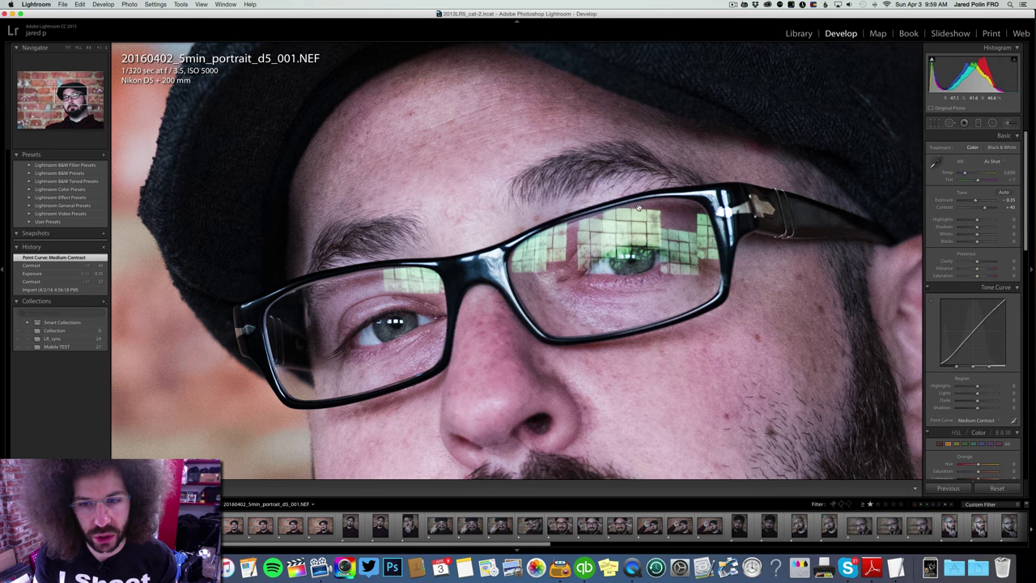
{"action": "left_click", "coordinate": [634, 252]}
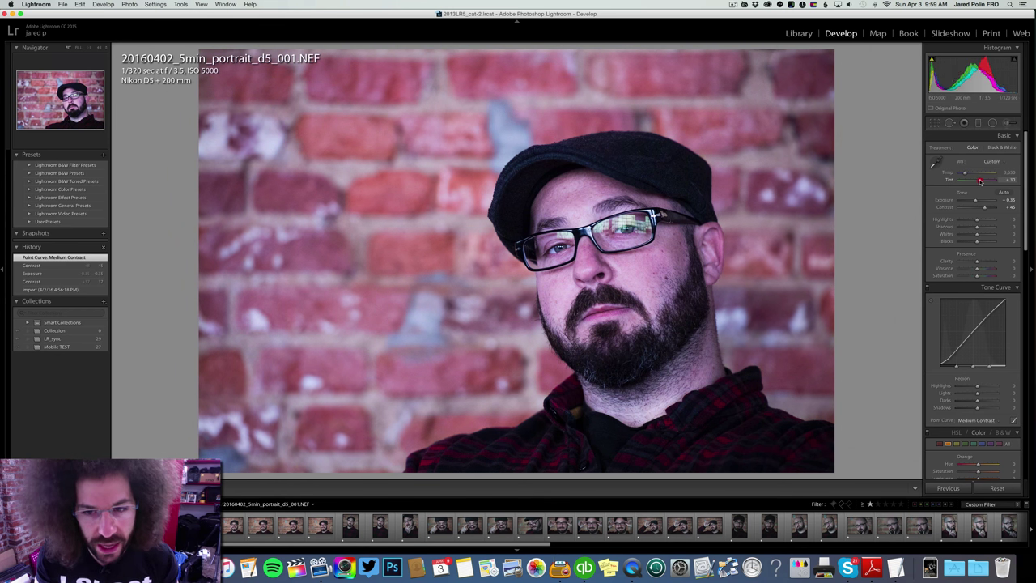
Step: Undo a tint change, then adjust temperature, lift shadows to +16 and add +7 clarity
{"action": "left_click", "coordinate": [978, 180]}
{"action": "key", "text": "super+z"}
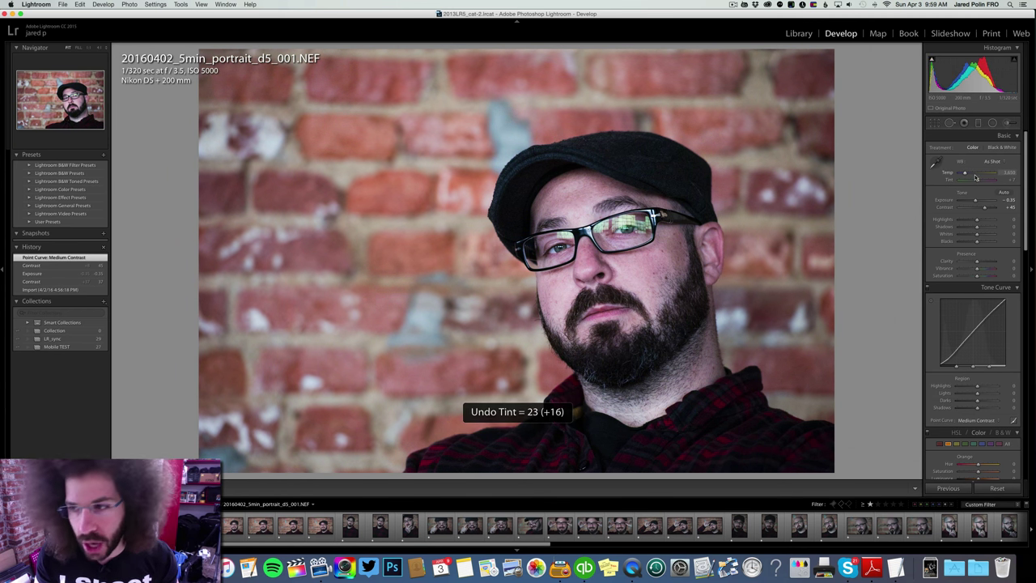
{"action": "left_click", "coordinate": [964, 172]}
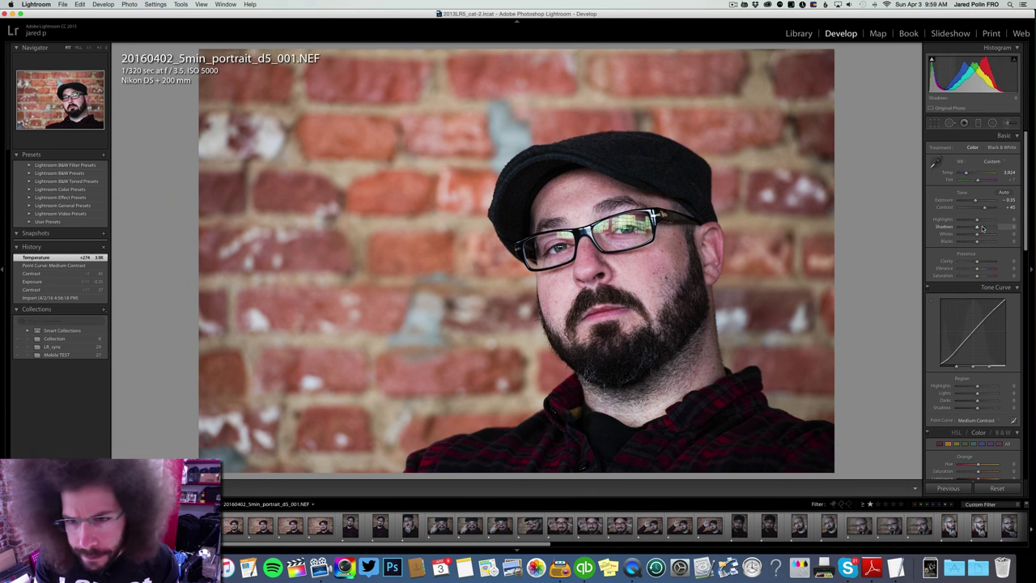
{"action": "left_click_drag", "start_coordinate": [976, 226], "coordinate": [973, 241]}
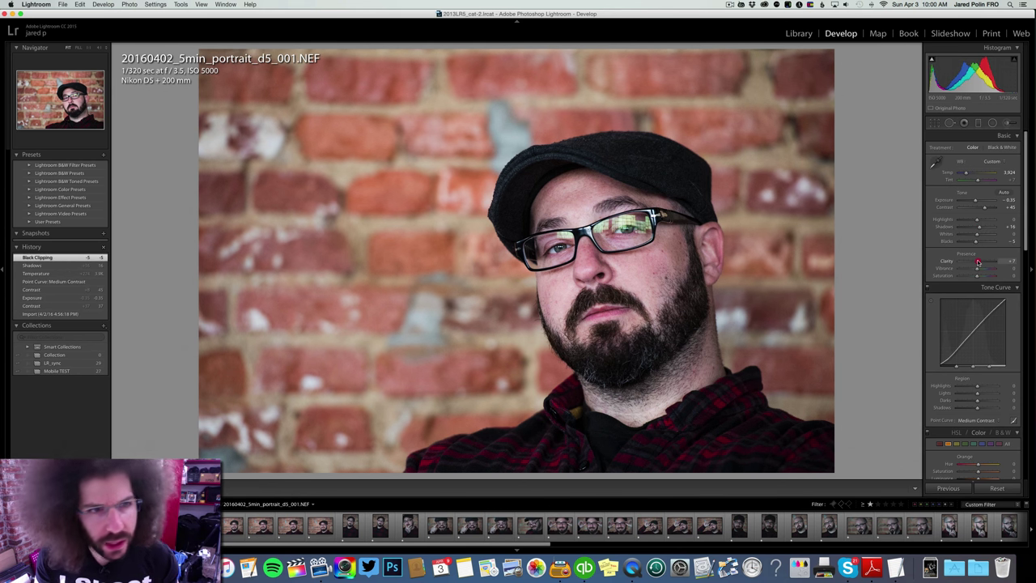
{"action": "left_click_drag", "start_coordinate": [977, 261], "coordinate": [976, 261]}
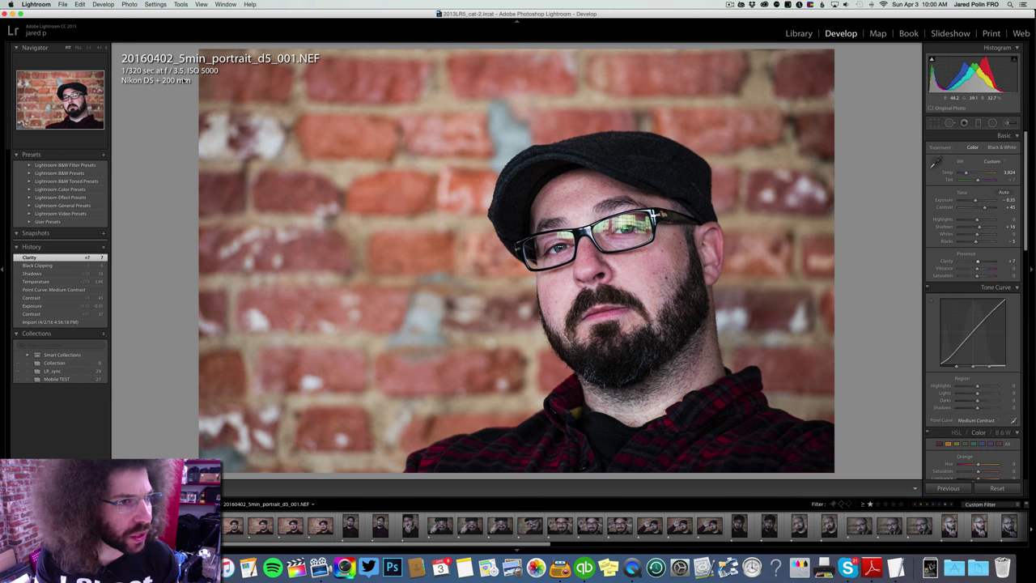
Step: Fine-tune temperature to 3,954 and trial black and white before returning to colour
{"action": "left_click", "coordinate": [564, 249]}
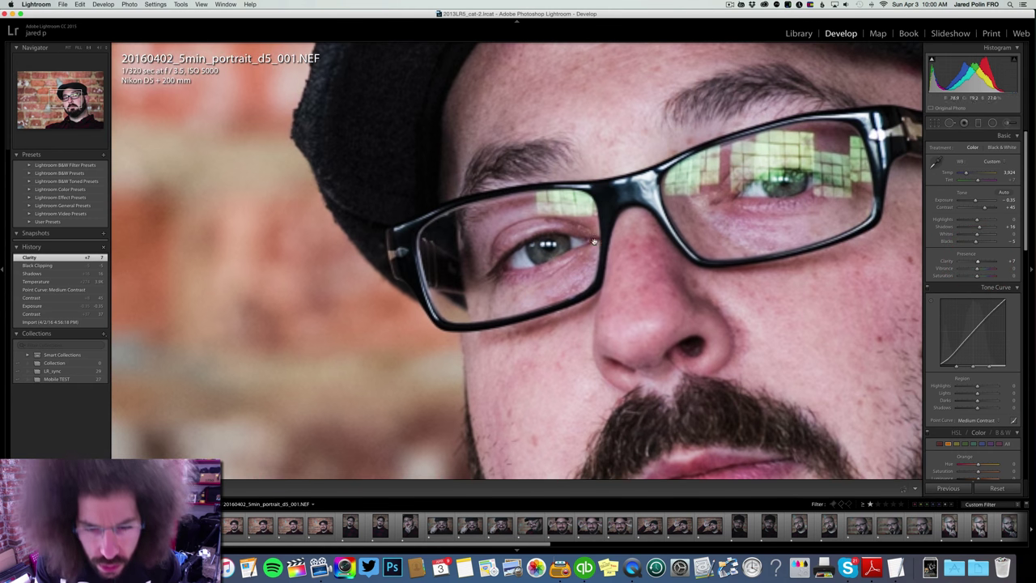
{"action": "left_click_drag", "start_coordinate": [594, 241], "coordinate": [518, 216]}
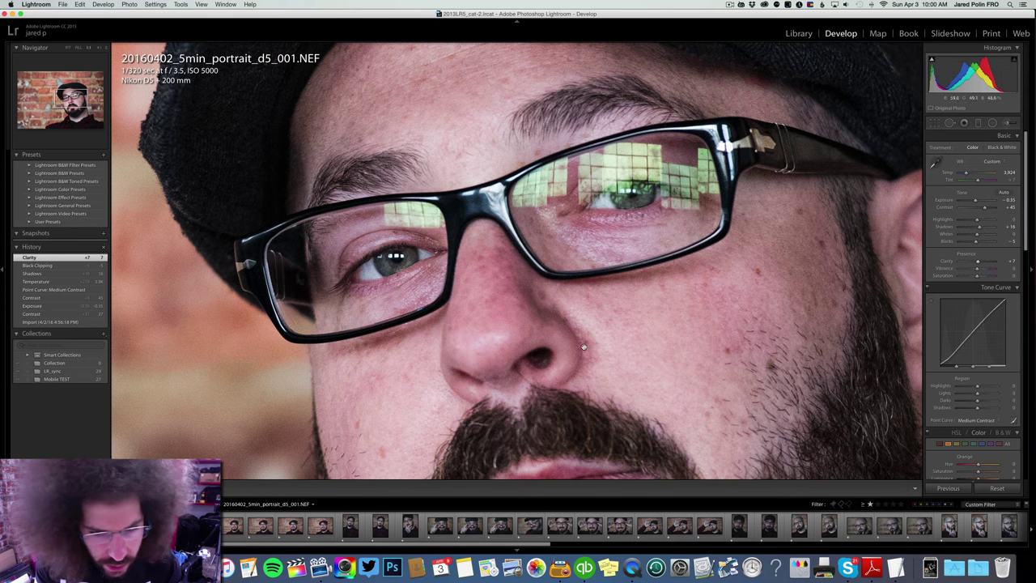
{"action": "left_click", "coordinate": [614, 219]}
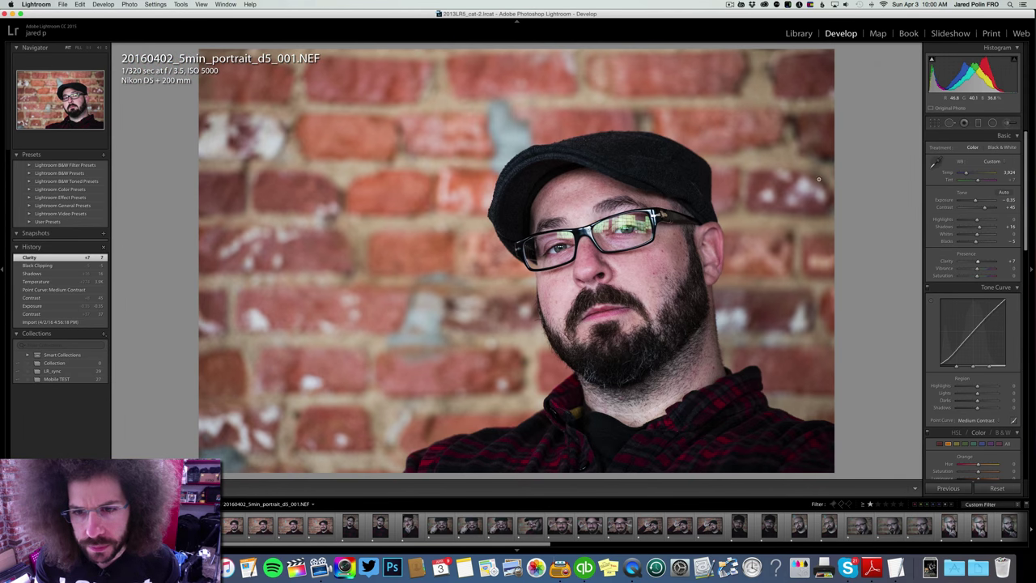
{"action": "left_click_drag", "start_coordinate": [967, 174], "coordinate": [967, 174]}
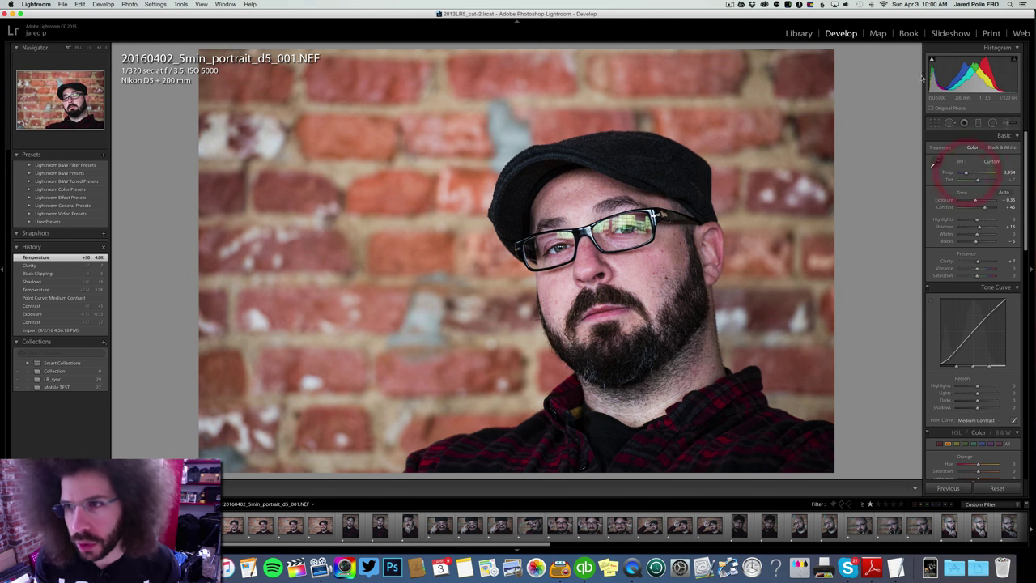
{"action": "left_click", "coordinate": [1001, 147]}
{"action": "left_click", "coordinate": [972, 147]}
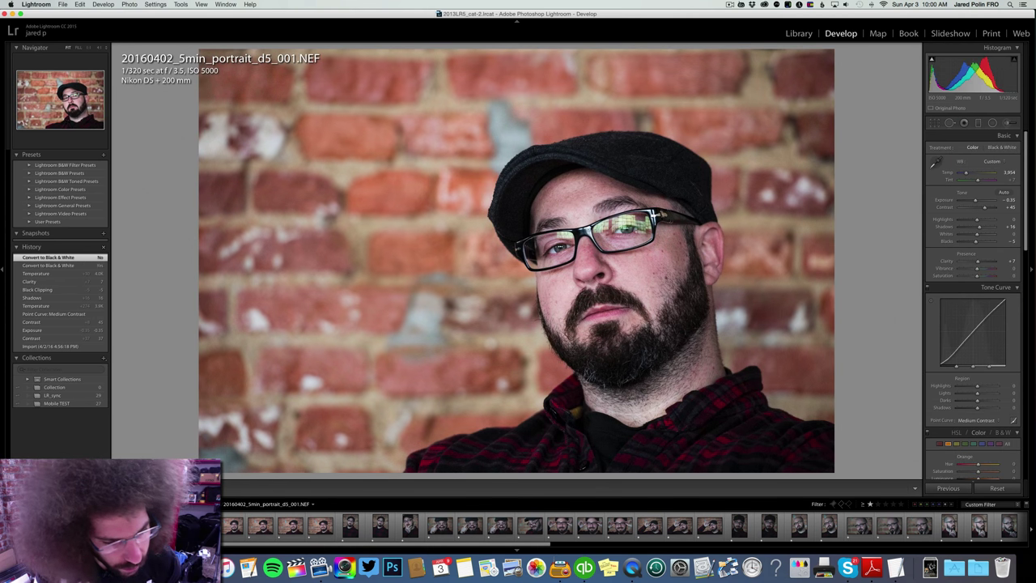
Step: Synchronize all develop settings except local adjustments to the other portraits
{"action": "left_click", "coordinate": [948, 489]}
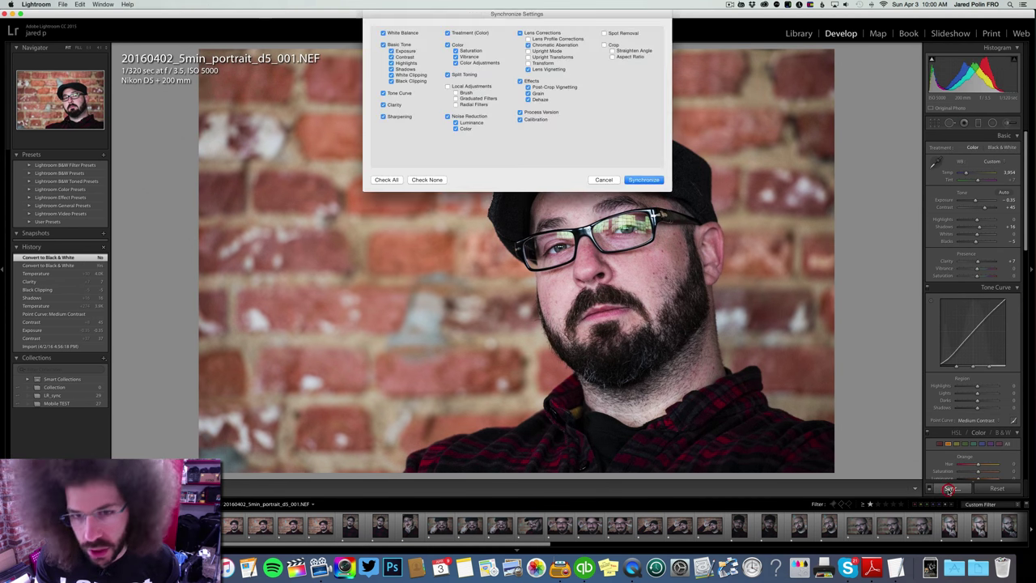
{"action": "left_click", "coordinate": [387, 179]}
{"action": "left_click", "coordinate": [388, 179]}
{"action": "left_click", "coordinate": [447, 86]}
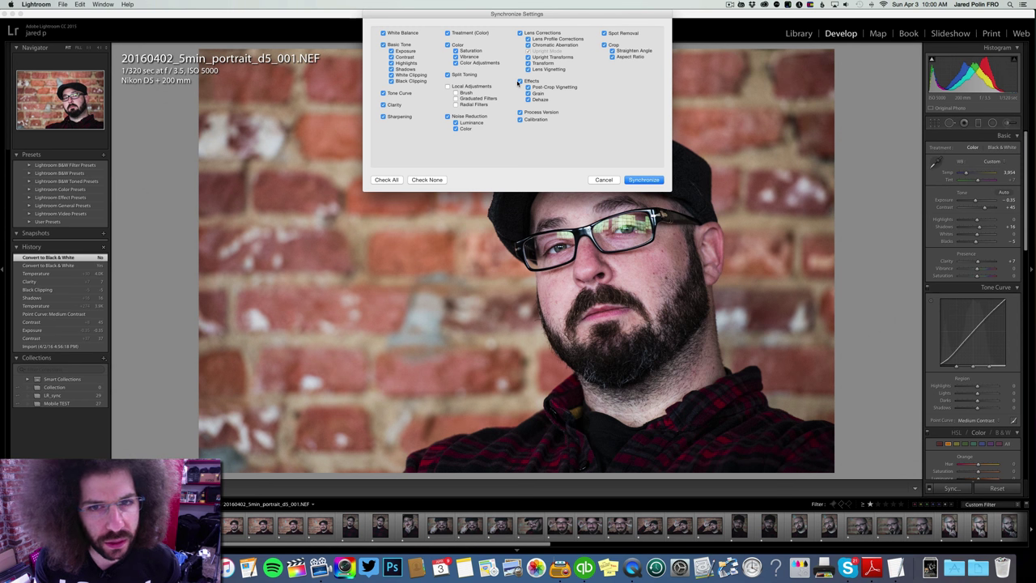
{"action": "key", "text": "Return"}
Step: Step to 20160402_5min_portrait_d5_002.NEF to view the synced edits
{"action": "key", "text": "Right"}
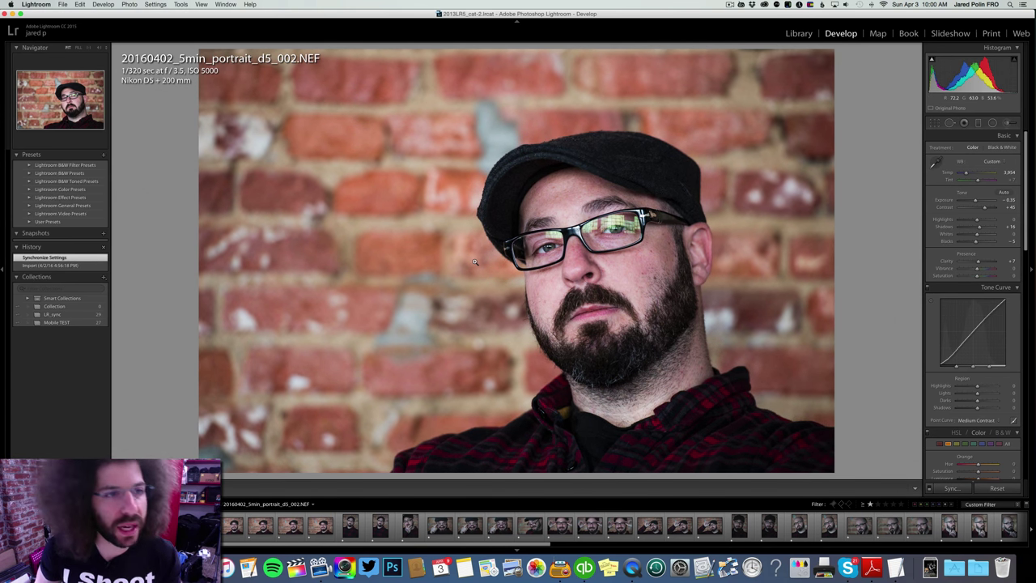
{"action": "key", "text": "Left"}
{"action": "key", "text": "Right"}
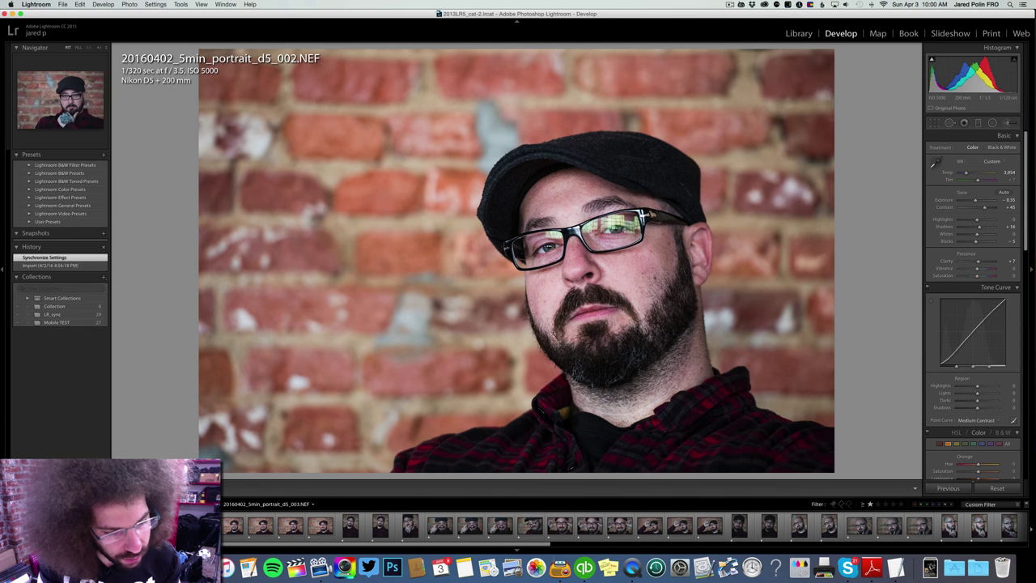
Step: Move to portrait 003 and compare its eye close-up against the edited previous photo
{"action": "key", "text": "Right"}
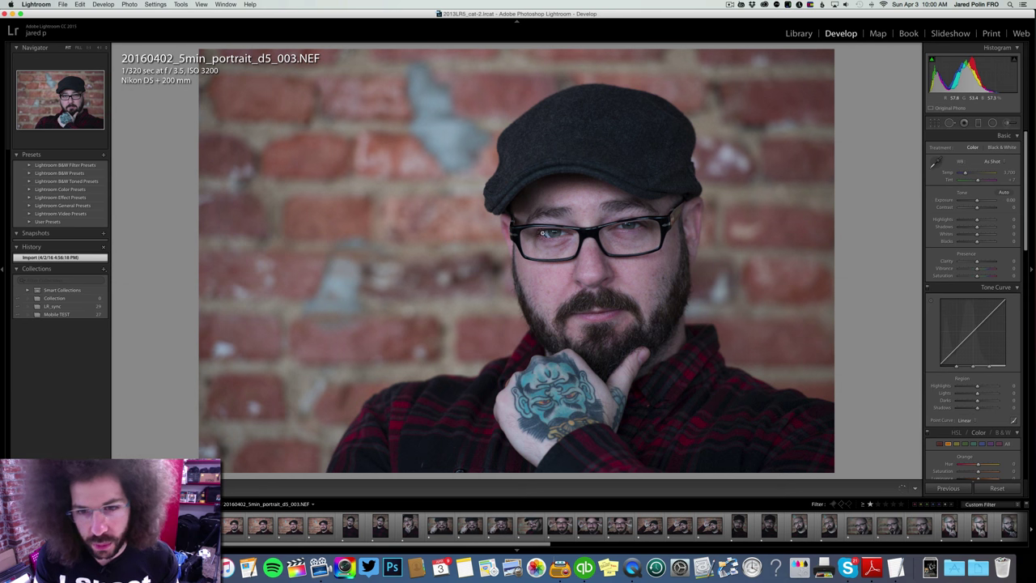
{"action": "left_click", "coordinate": [537, 233]}
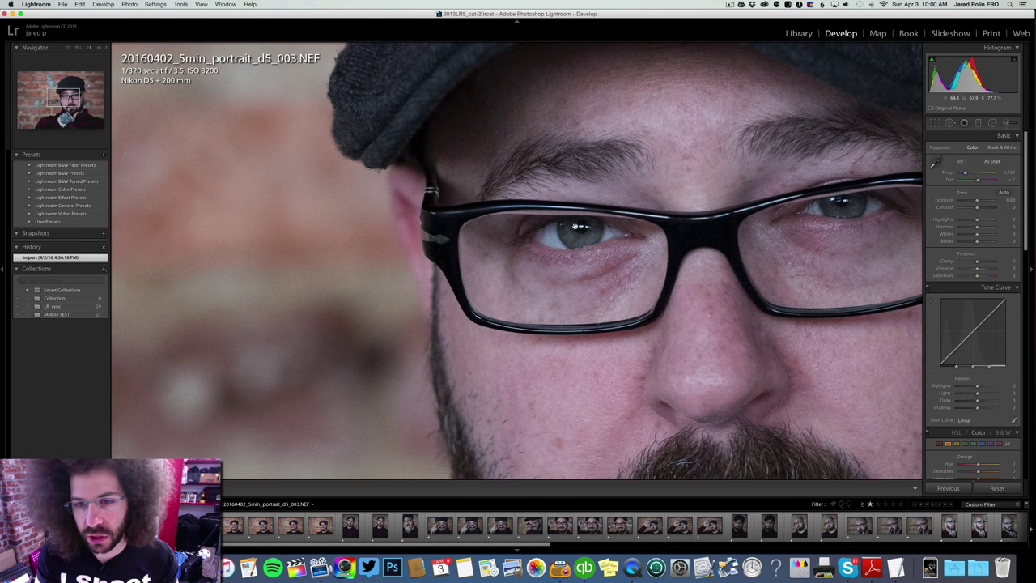
{"action": "key", "text": "Left"}
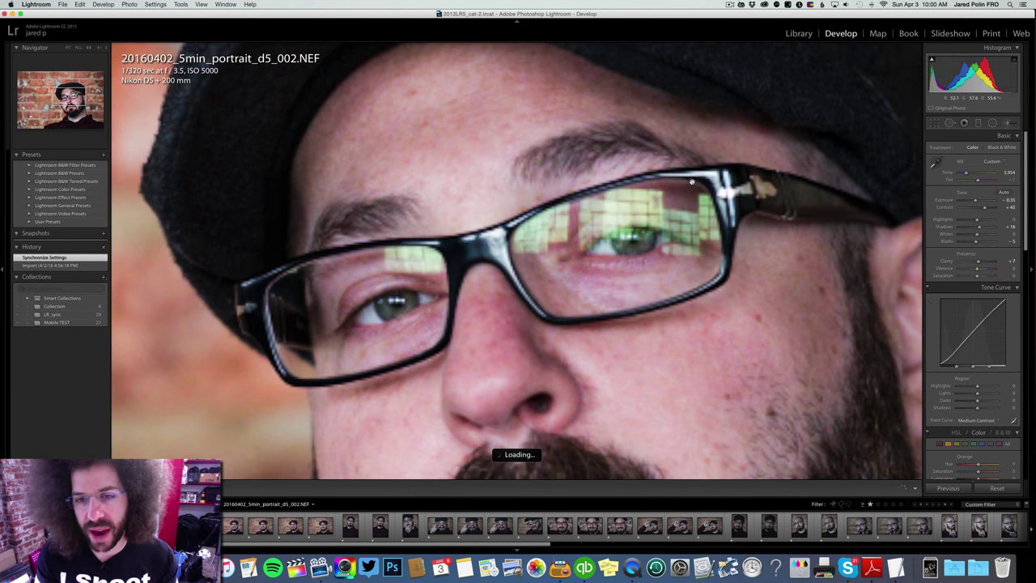
{"action": "key", "text": "Right"}
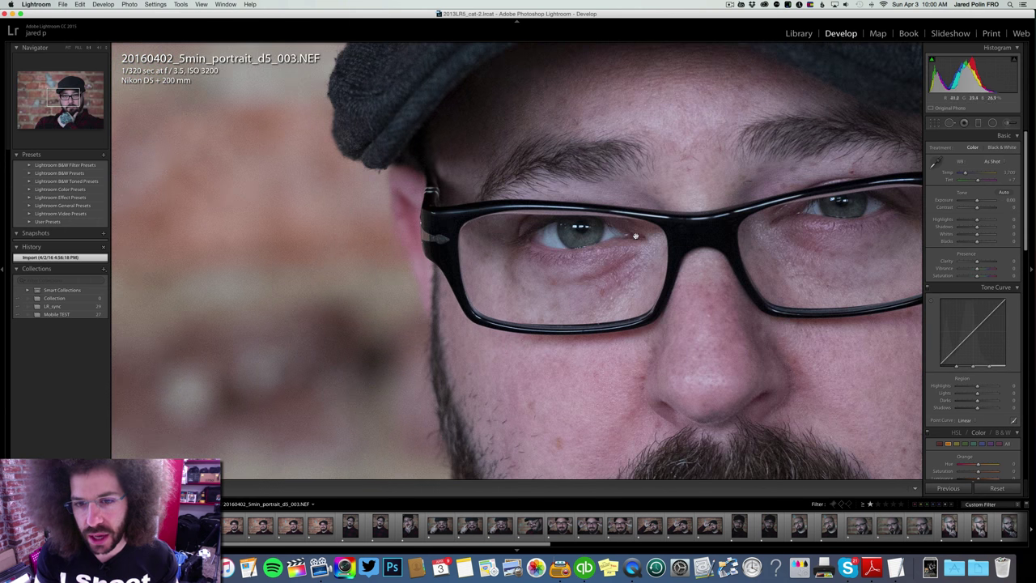
{"action": "left_click", "coordinate": [592, 246]}
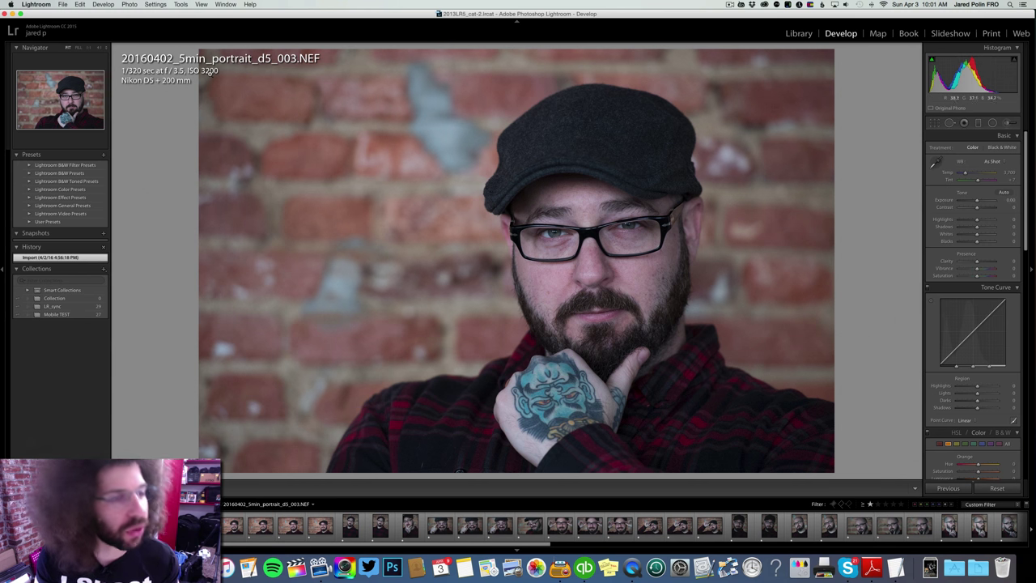
{"action": "key", "text": "Left"}
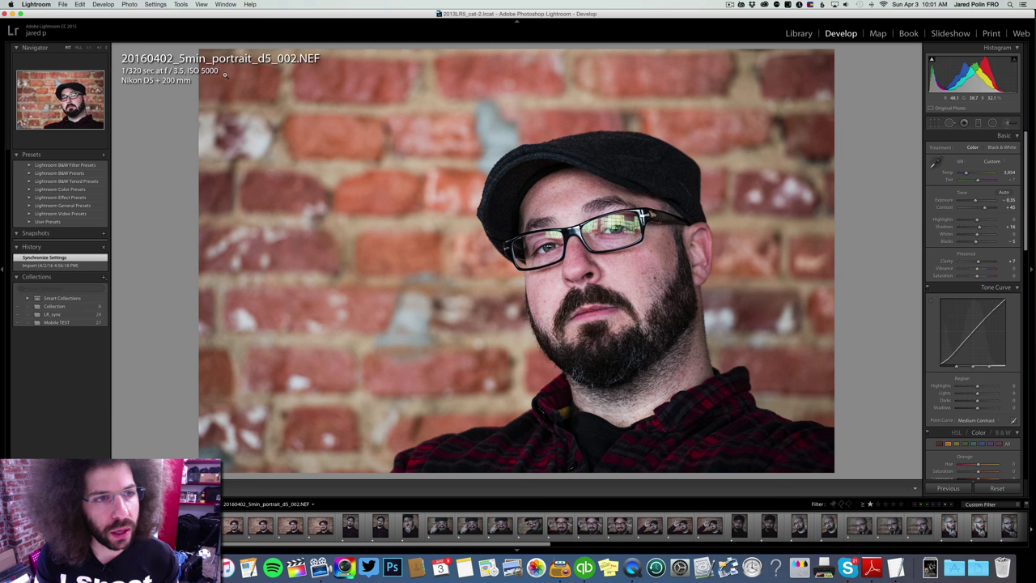
{"action": "key", "text": "Right"}
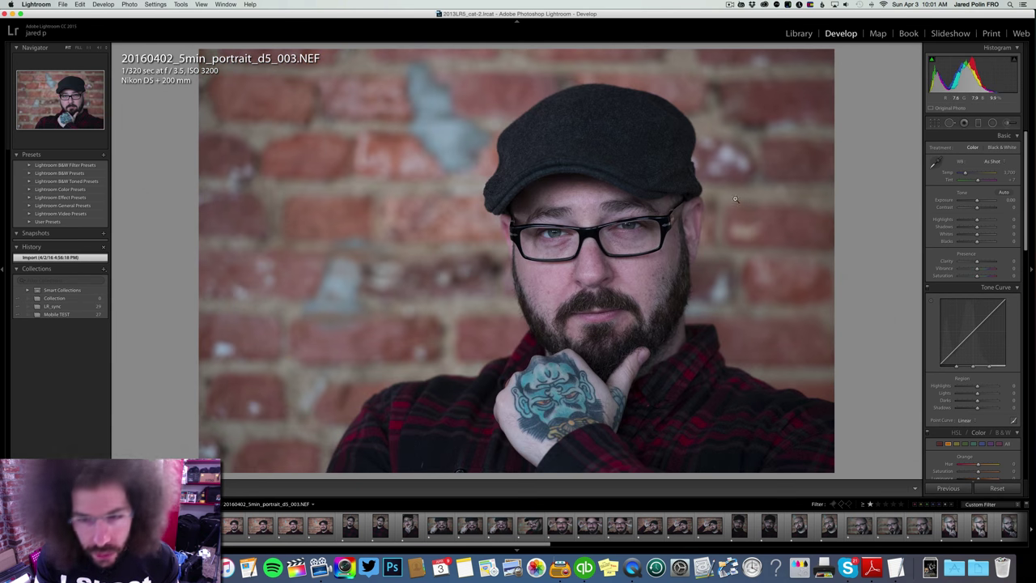
Step: Raise portrait 003's exposure to about +0.45 and warm it, after a black-and-white preview
{"action": "left_click_drag", "start_coordinate": [975, 202], "coordinate": [981, 207]}
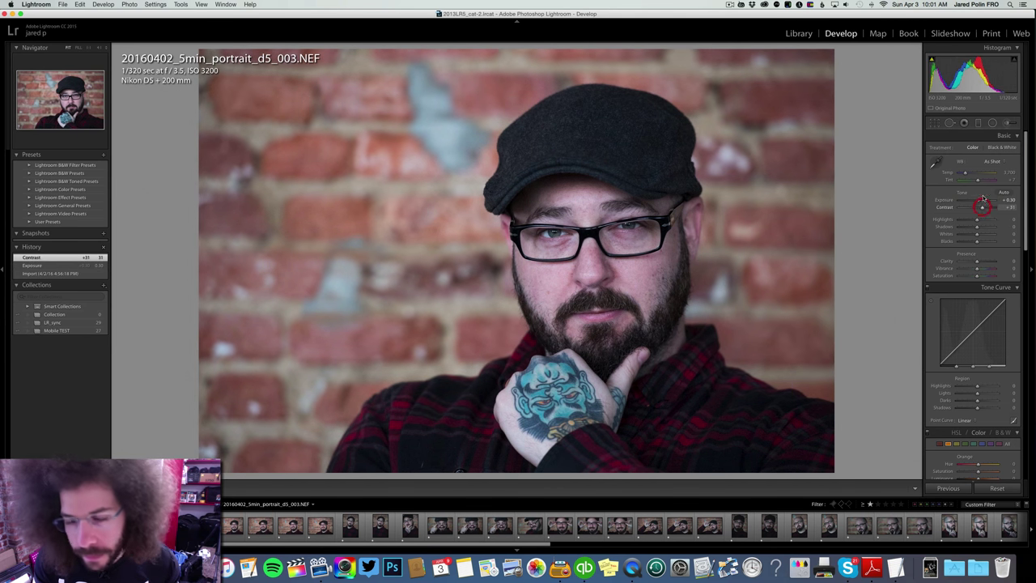
{"action": "left_click", "coordinate": [995, 287]}
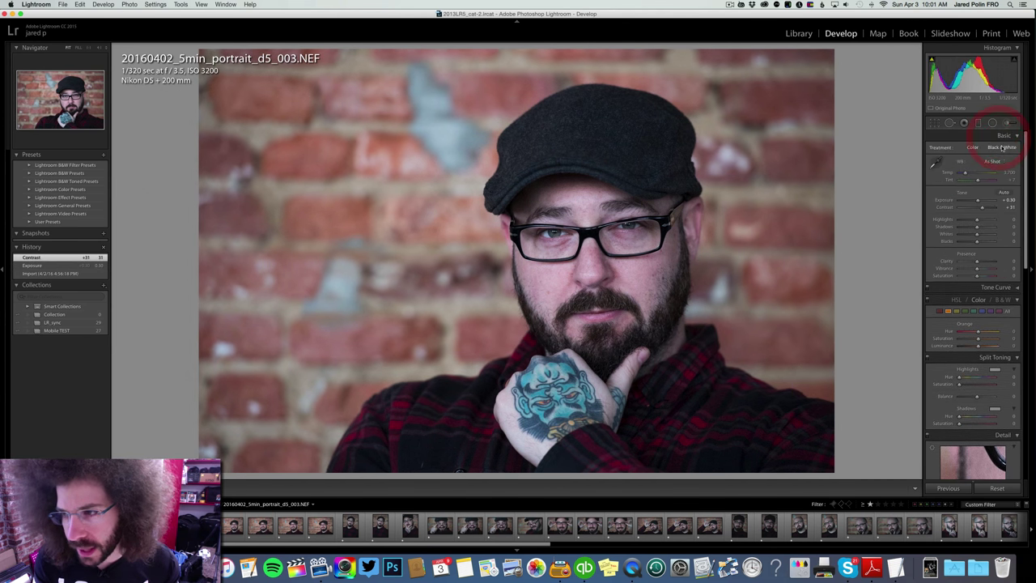
{"action": "left_click", "coordinate": [1001, 147]}
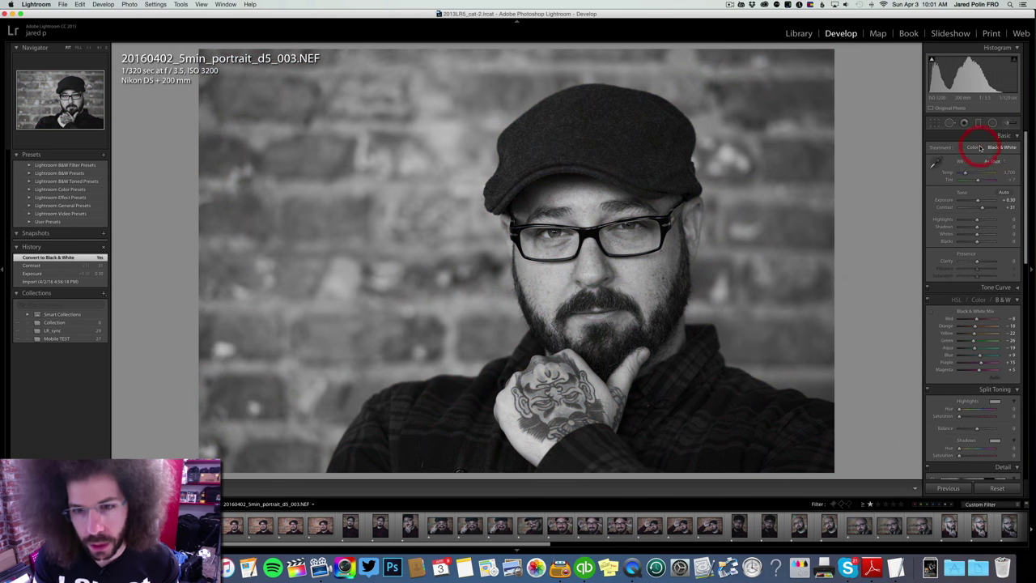
{"action": "left_click", "coordinate": [974, 147]}
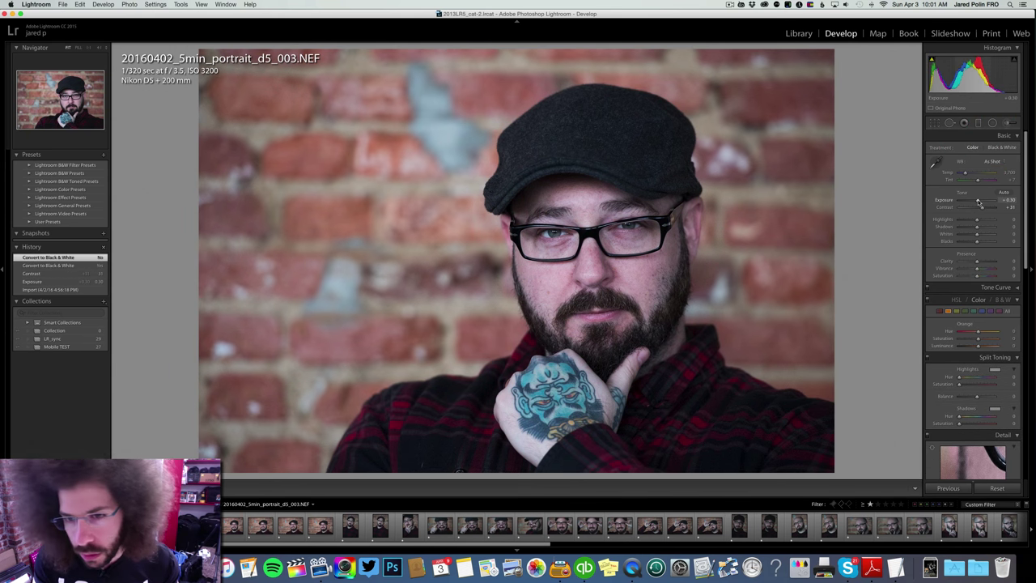
{"action": "left_click_drag", "start_coordinate": [979, 202], "coordinate": [966, 174]}
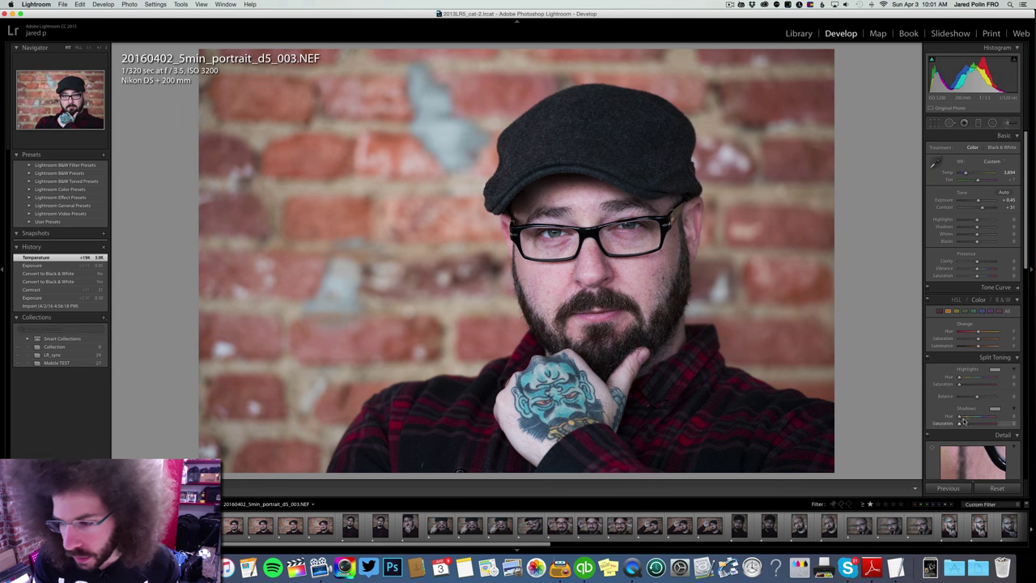
{"action": "scroll", "coordinate": [971, 356], "scroll_direction": "down", "scroll_amount": 5}
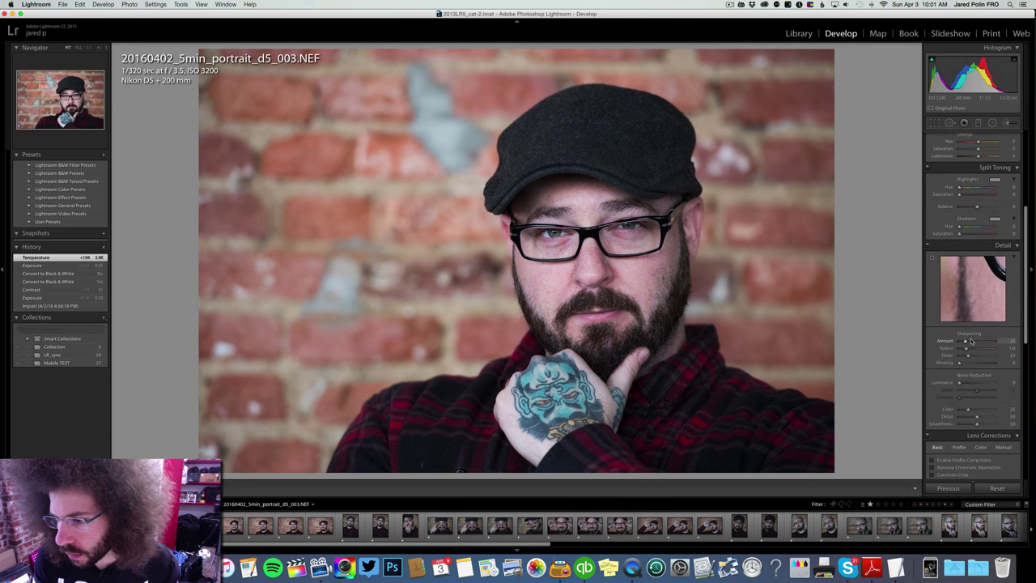
{"action": "scroll", "coordinate": [971, 341], "scroll_direction": "up", "scroll_amount": 5}
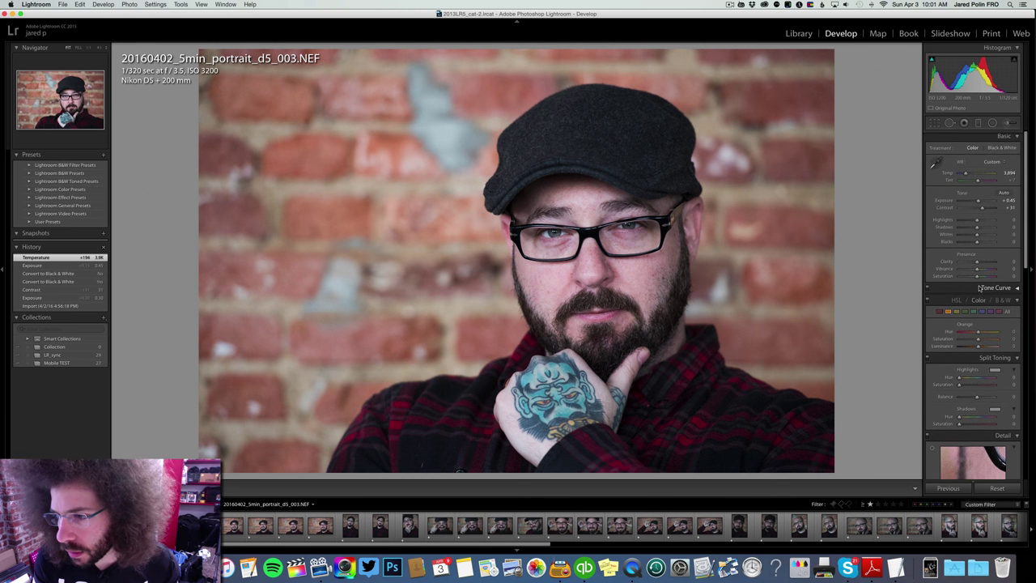
Step: Apply the Medium Contrast curve, shadows +32, clarity +5, deeper blacks and temperature about 4.0K
{"action": "left_click", "coordinate": [980, 288]}
{"action": "left_click", "coordinate": [971, 419]}
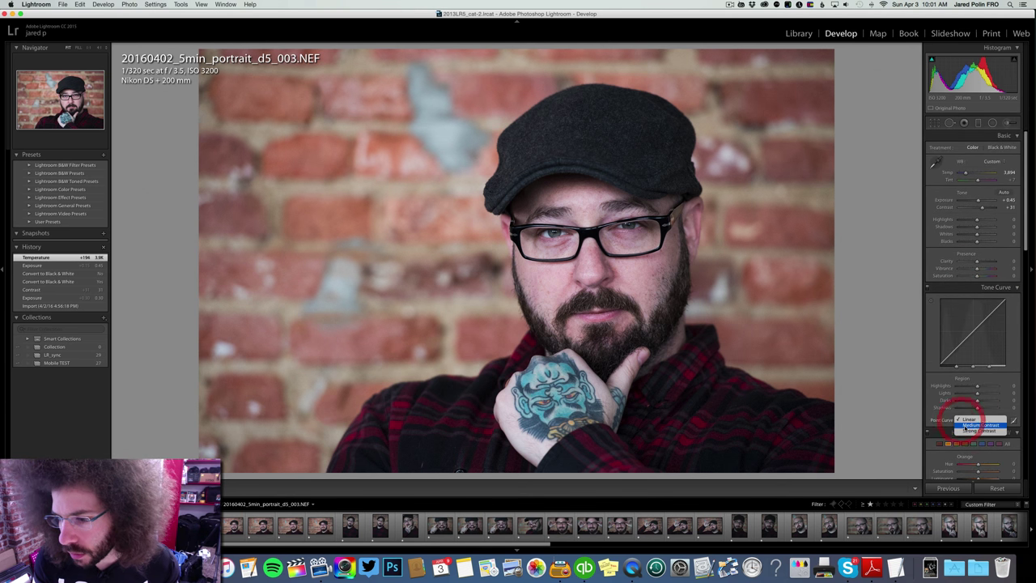
{"action": "left_click", "coordinate": [967, 425]}
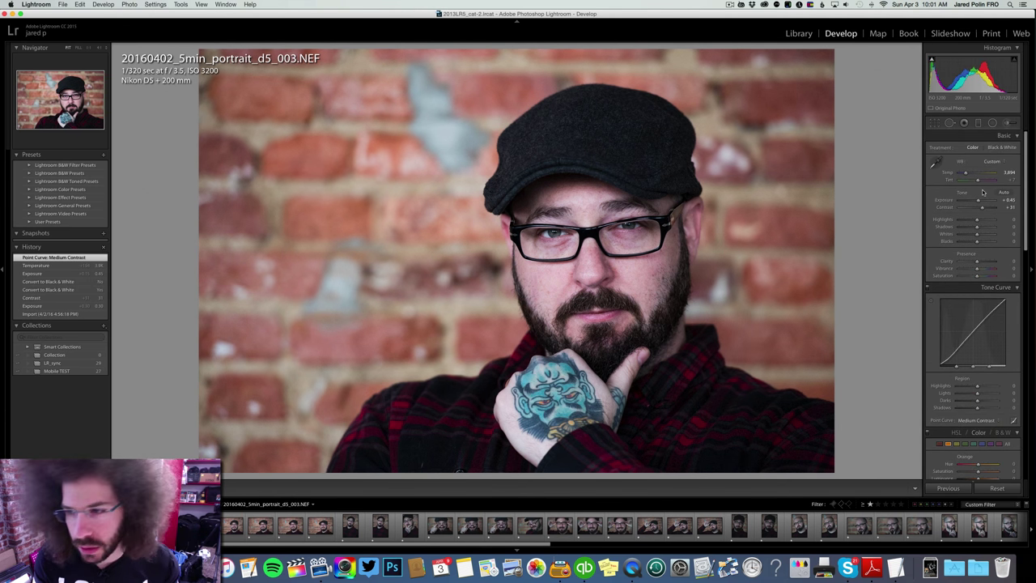
{"action": "left_click_drag", "start_coordinate": [982, 229], "coordinate": [981, 227]}
{"action": "mouse_move", "coordinate": [989, 261]}
{"action": "left_mouse_down"}
{"action": "mouse_move", "coordinate": [966, 262]}
{"action": "mouse_move", "coordinate": [978, 261]}
{"action": "left_mouse_up"}
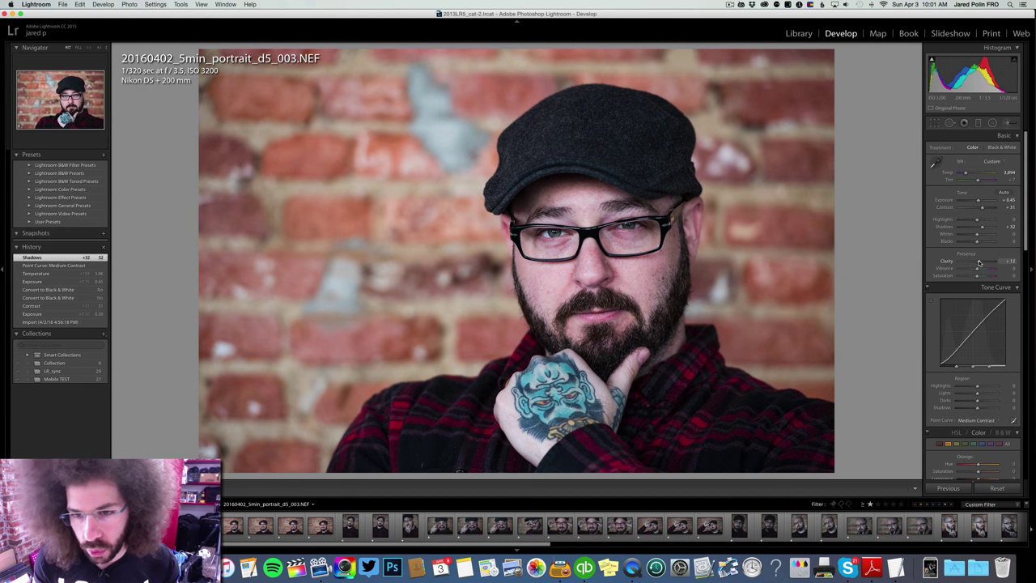
{"action": "left_click_drag", "start_coordinate": [977, 263], "coordinate": [979, 237]}
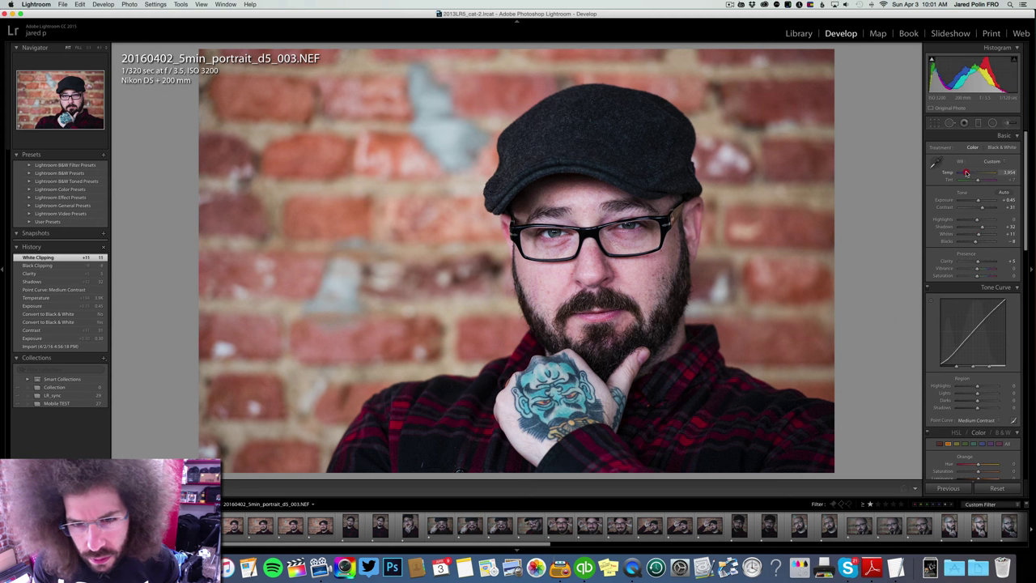
{"action": "left_click_drag", "start_coordinate": [967, 172], "coordinate": [967, 172]}
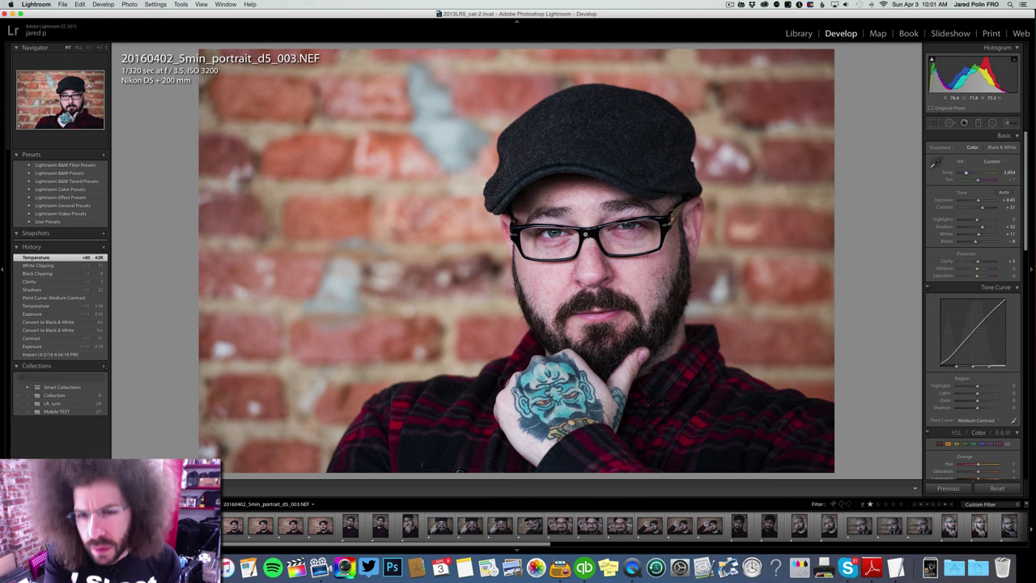
Step: Check the eyes at 1:1, then rate the photo five stars and label it red
{"action": "left_click", "coordinate": [618, 237]}
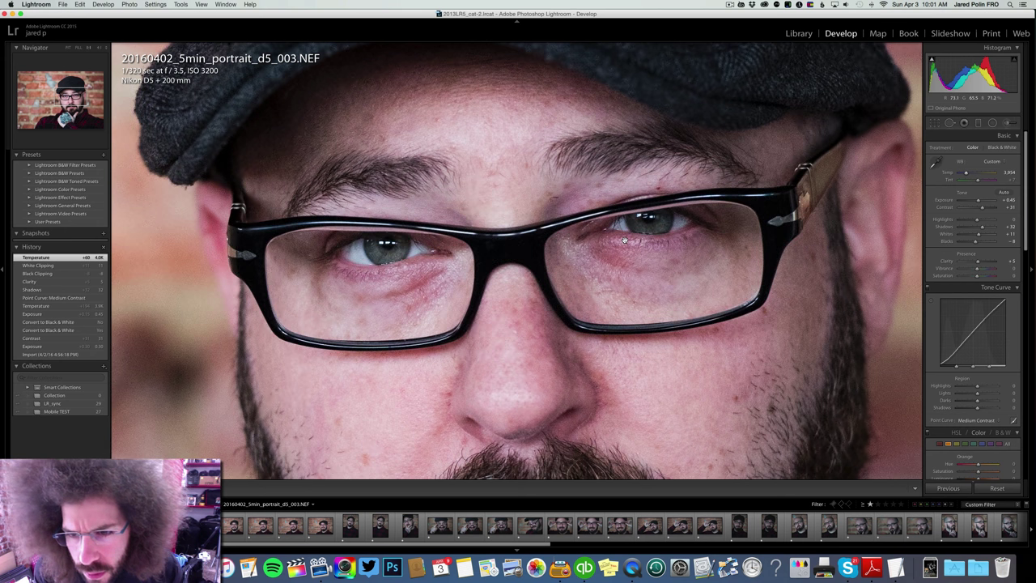
{"action": "left_click", "coordinate": [408, 224]}
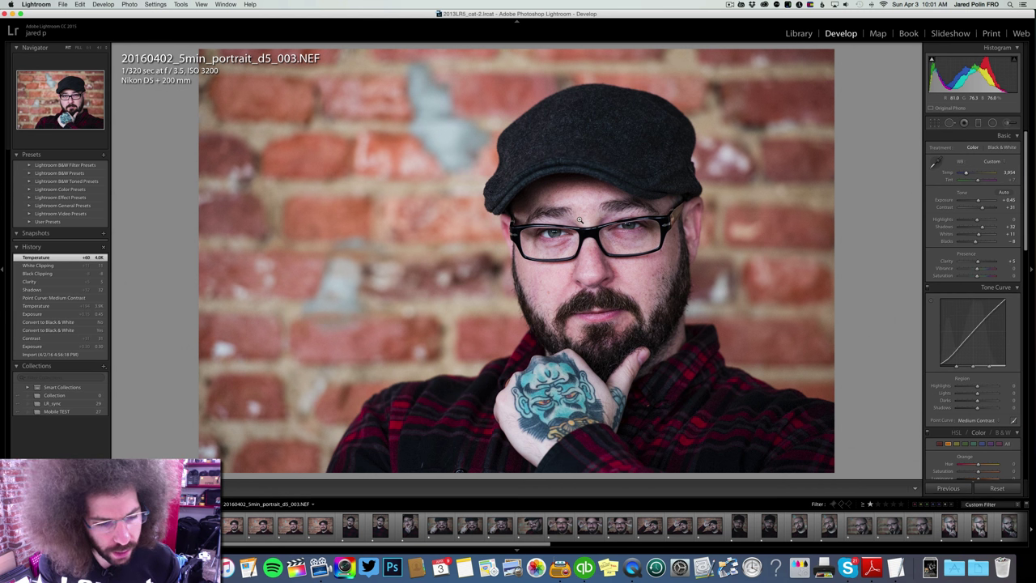
{"action": "key", "text": "5"}
{"action": "key", "text": "6"}
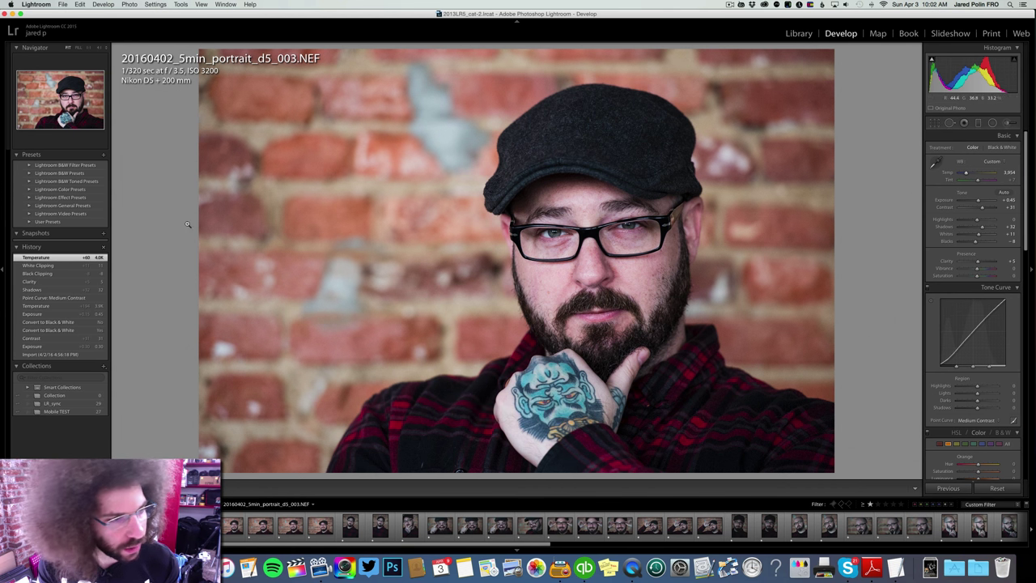
Step: Save portrait 003's current colour look as a snapshot named color
{"action": "left_click", "coordinate": [103, 233]}
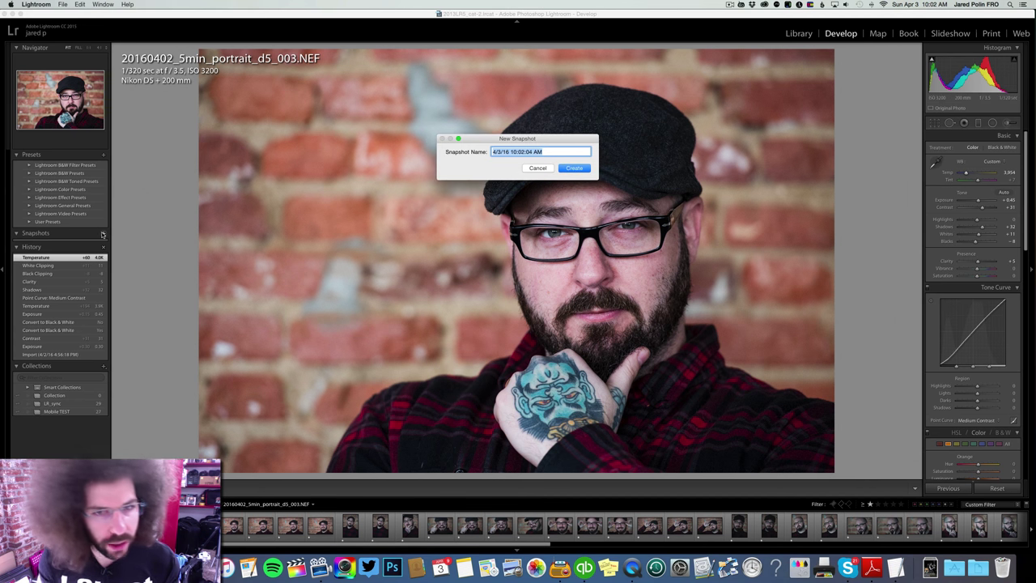
{"action": "type", "text": "color"}
{"action": "key", "text": "Return"}
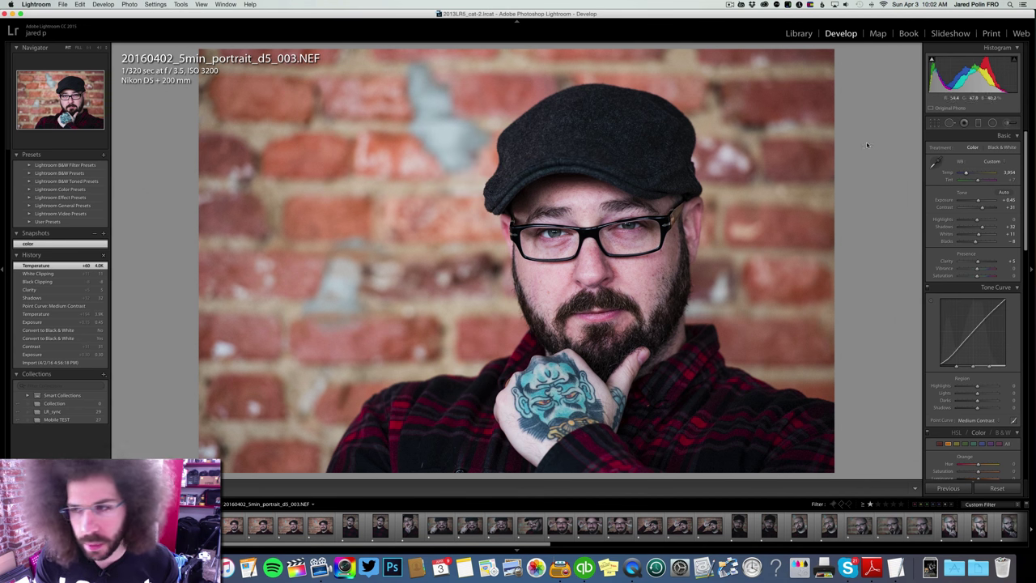
Step: Convert to black and white, raise contrast, and save it as a snapshot named bw
{"action": "left_click", "coordinate": [1001, 147]}
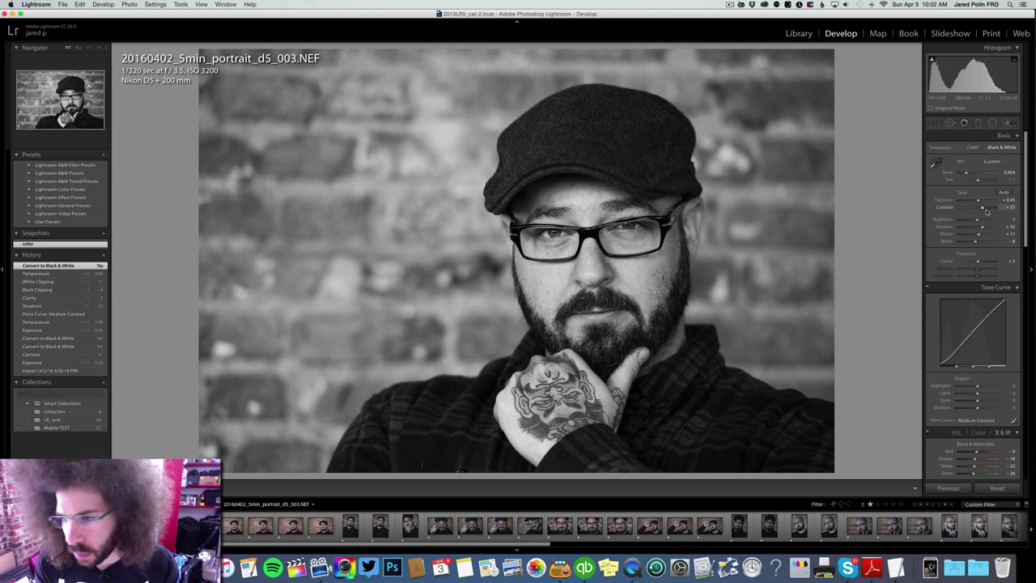
{"action": "mouse_move", "coordinate": [977, 207]}
{"action": "left_mouse_down"}
{"action": "mouse_move", "coordinate": [991, 210]}
{"action": "mouse_move", "coordinate": [956, 219]}
{"action": "mouse_move", "coordinate": [977, 220]}
{"action": "left_mouse_up"}
{"action": "key", "text": "super+z"}
{"action": "left_click_drag", "start_coordinate": [978, 220], "coordinate": [976, 220]}
{"action": "left_click", "coordinate": [102, 234]}
{"action": "type", "text": "bw"}
{"action": "key", "text": "Return"}
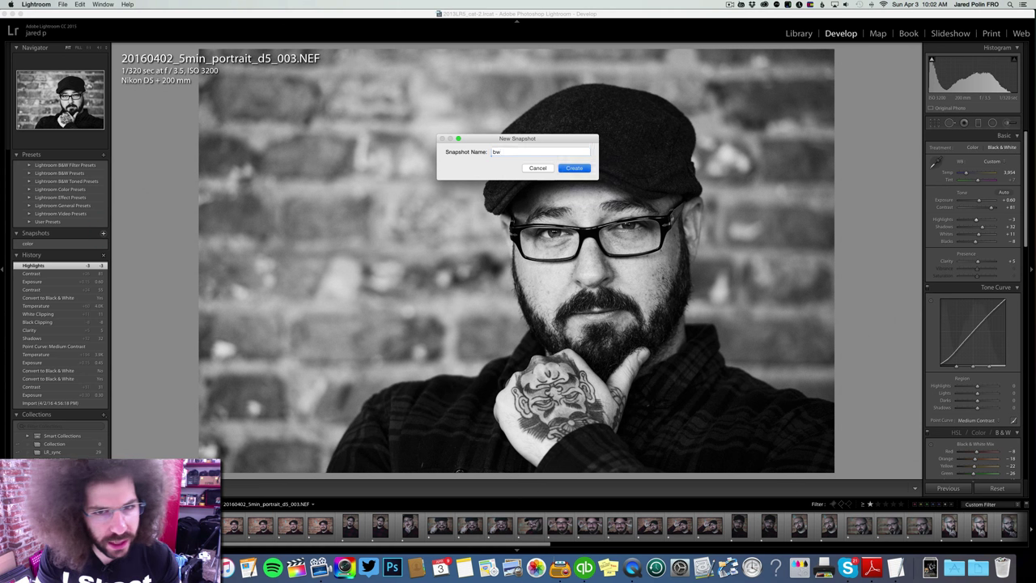
Step: Toggle between the color and bw snapshots to compare them, ending on bw
{"action": "left_click", "coordinate": [51, 251]}
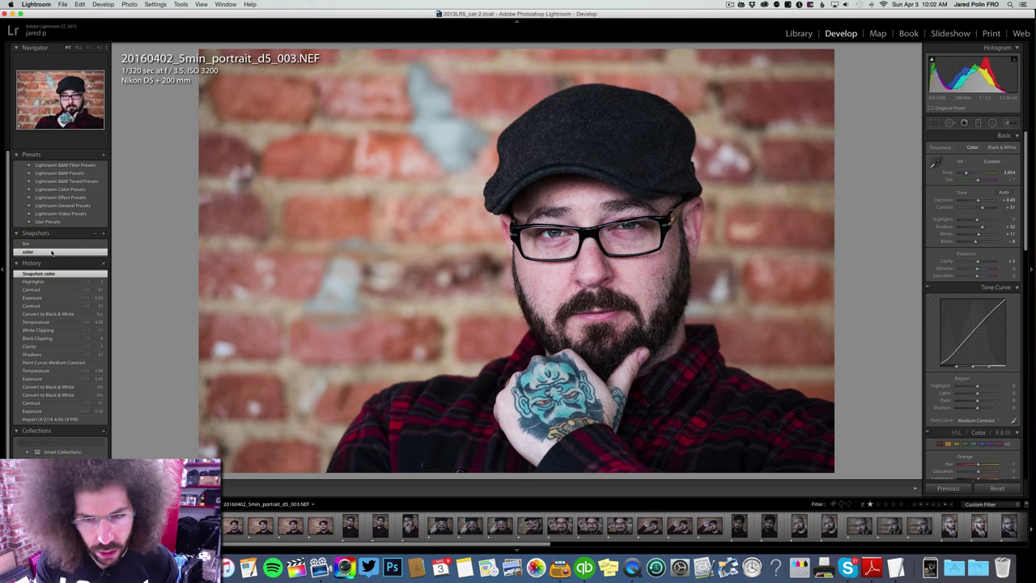
{"action": "left_click", "coordinate": [49, 243]}
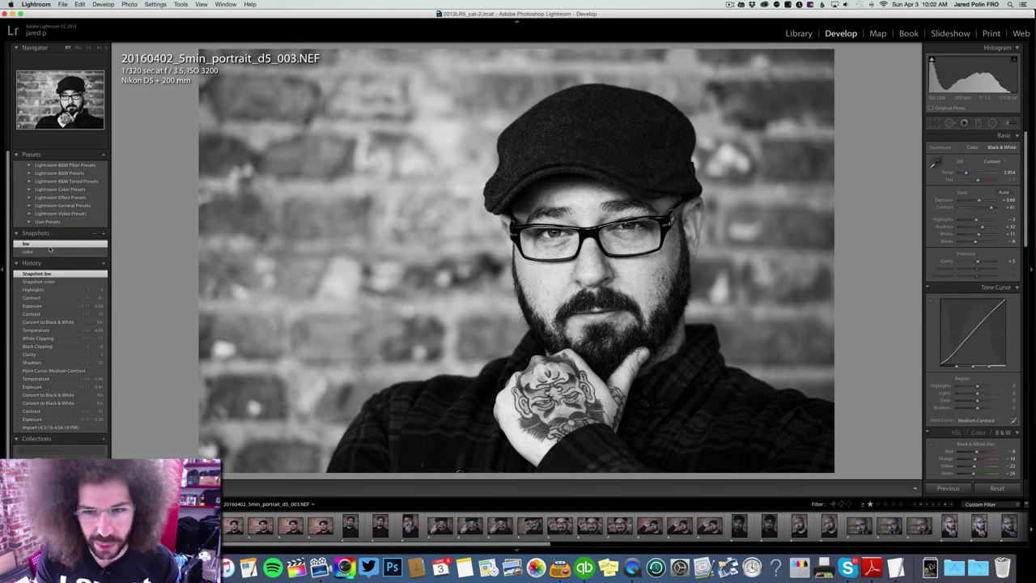
{"action": "left_click", "coordinate": [50, 251]}
{"action": "left_click", "coordinate": [52, 244]}
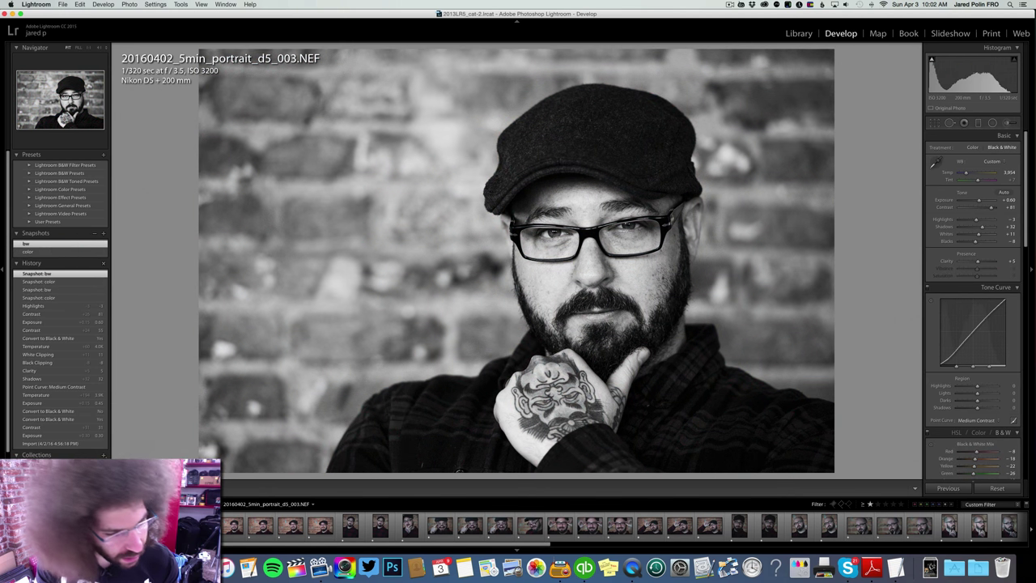
Step: Sync portrait 003's black-and-white settings to the following portraits
{"action": "key", "text": "Right"}
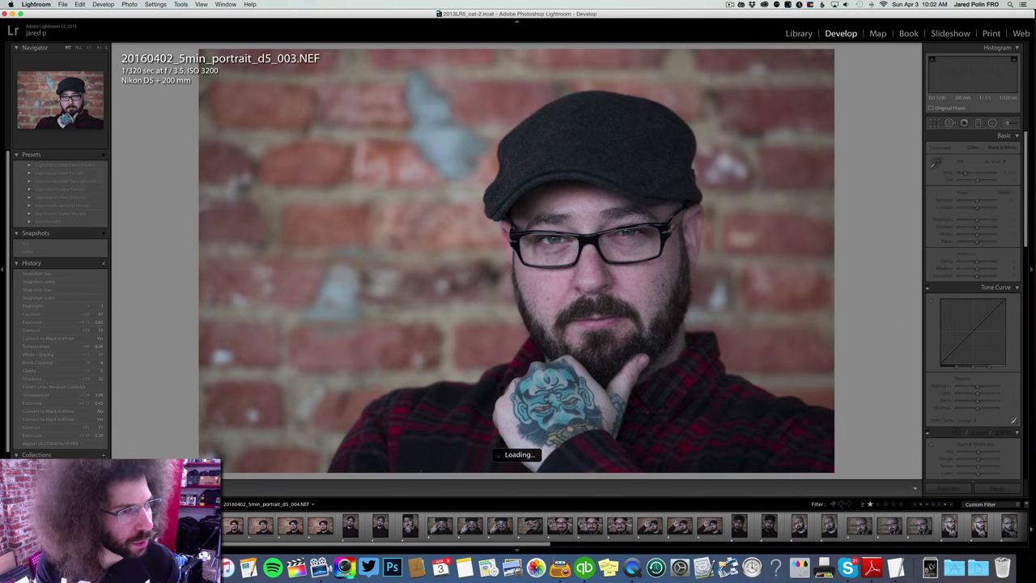
{"action": "key", "text": "Right"}
{"action": "key", "text": "Right"}
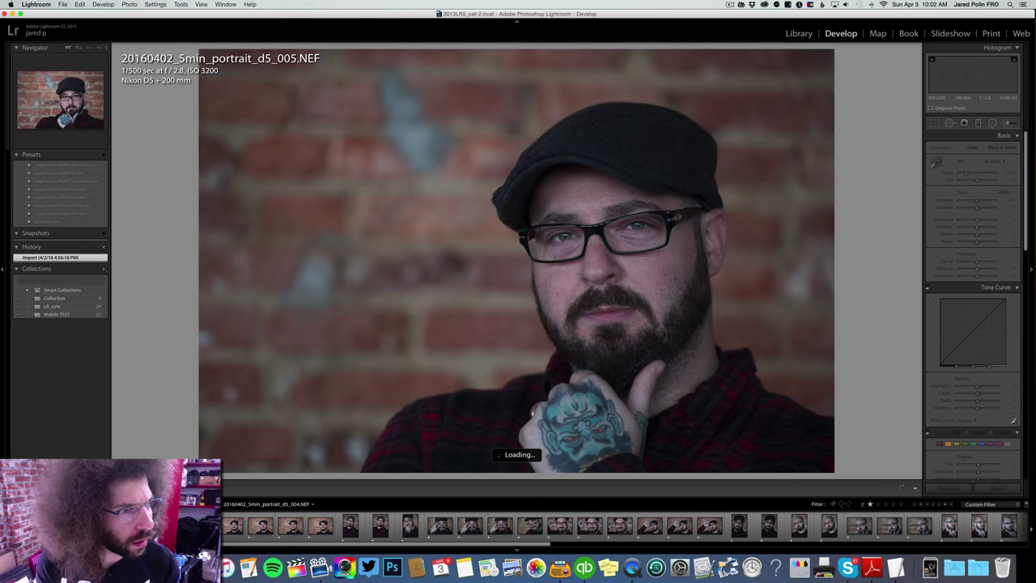
{"action": "key", "text": "Left"}
{"action": "key", "text": "Left"}
{"action": "key", "text": "Left"}
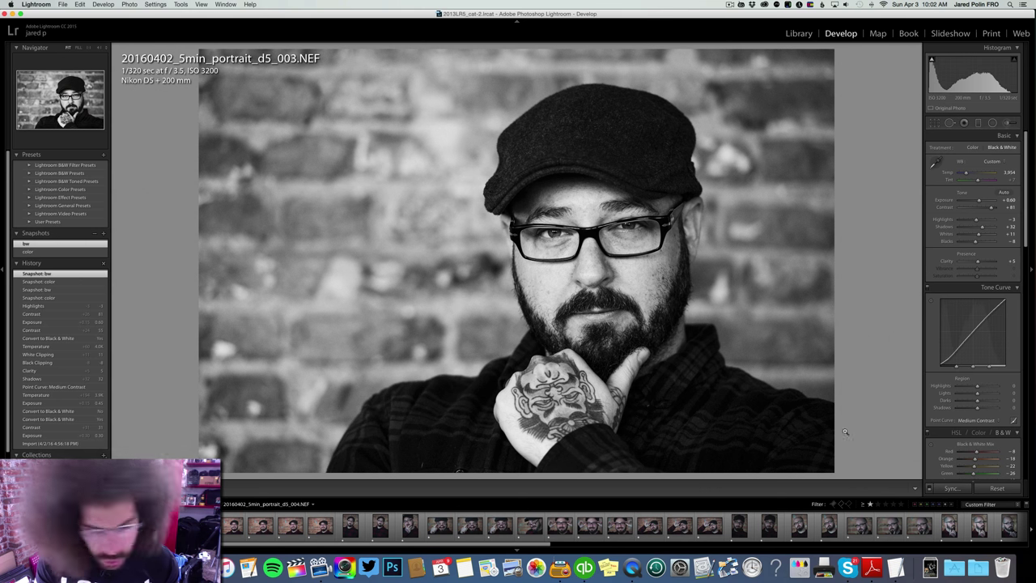
{"action": "left_click", "coordinate": [947, 488]}
{"action": "key", "text": "Return"}
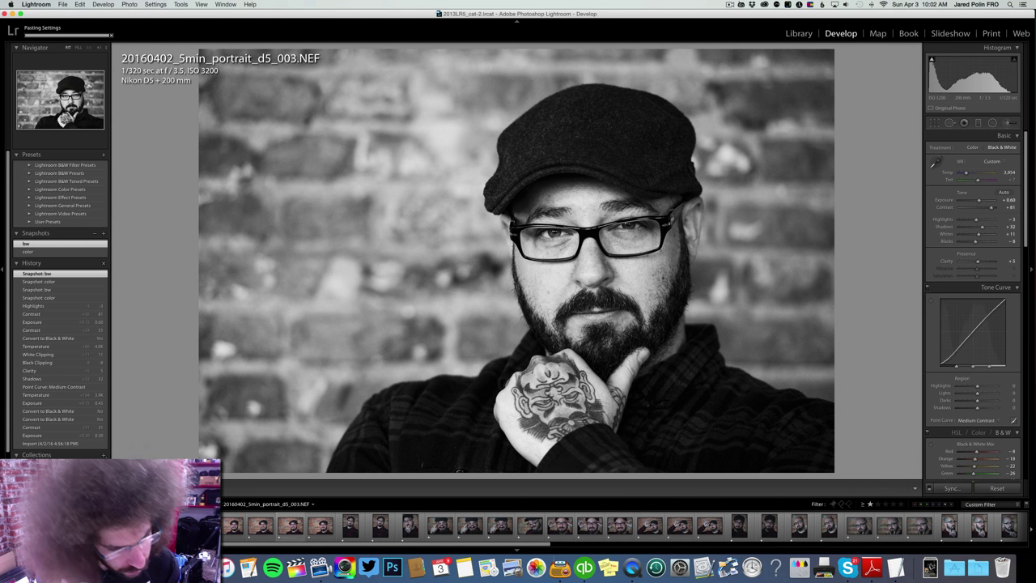
Step: Compare the synced portrait 004 against portrait 003
{"action": "key", "text": "Right"}
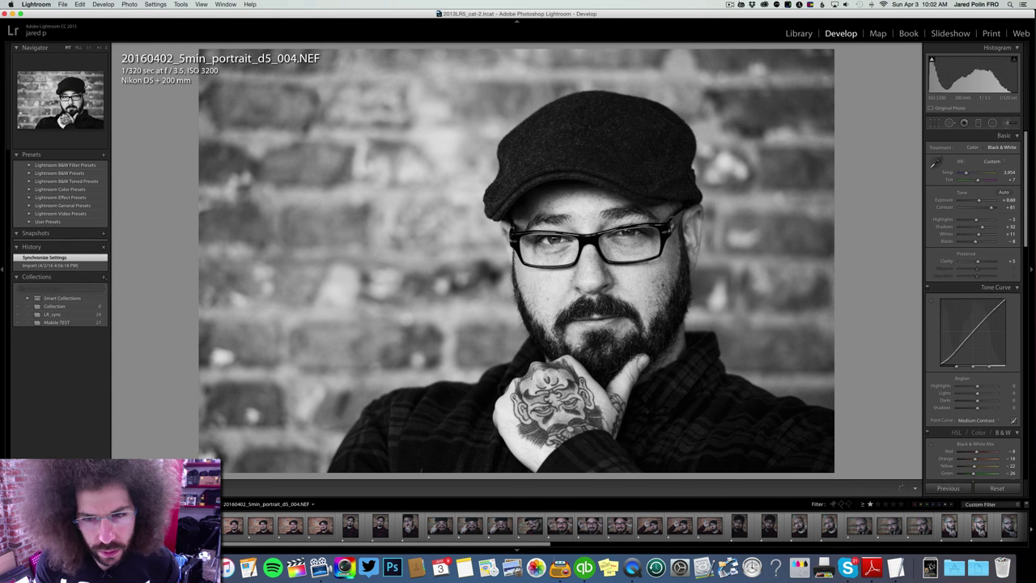
{"action": "key", "text": "Left"}
{"action": "key", "text": "Right"}
{"action": "key", "text": "Left"}
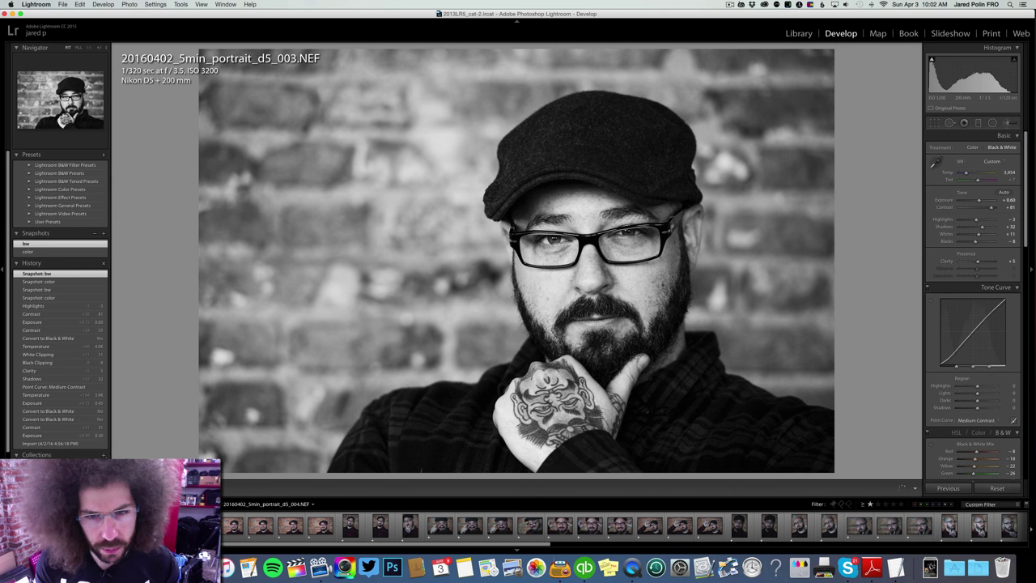
{"action": "key", "text": "Right"}
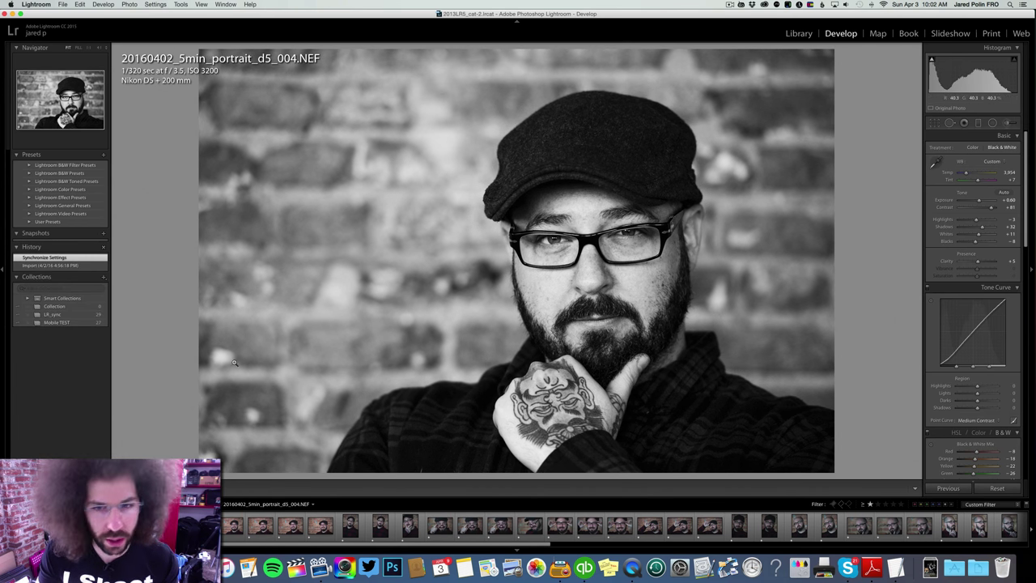
{"action": "key", "text": "Left"}
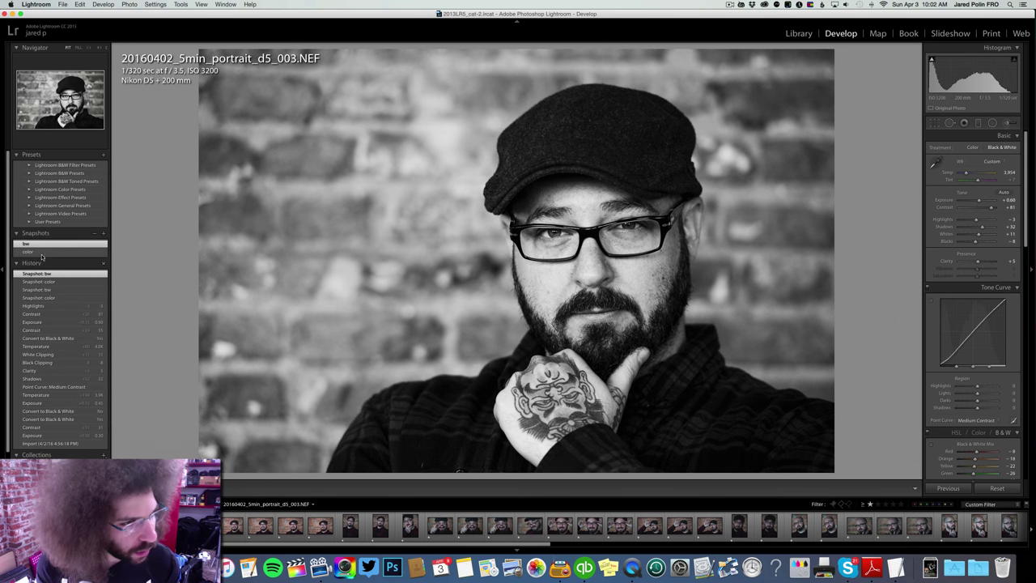
Step: Restore portrait 003's color snapshot and raise its contrast slightly
{"action": "left_click", "coordinate": [41, 253]}
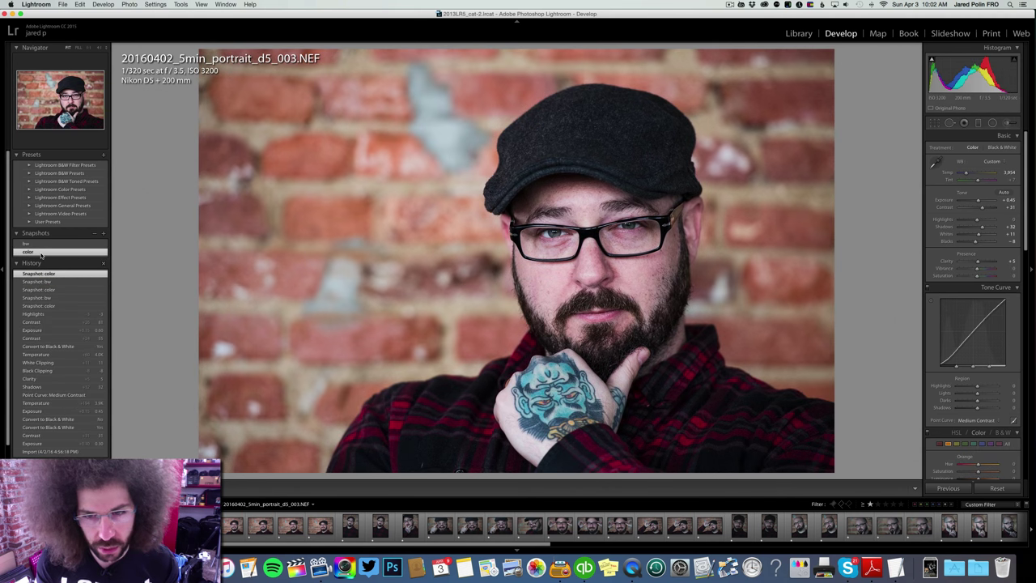
{"action": "left_click", "coordinate": [36, 244]}
{"action": "left_click", "coordinate": [49, 252]}
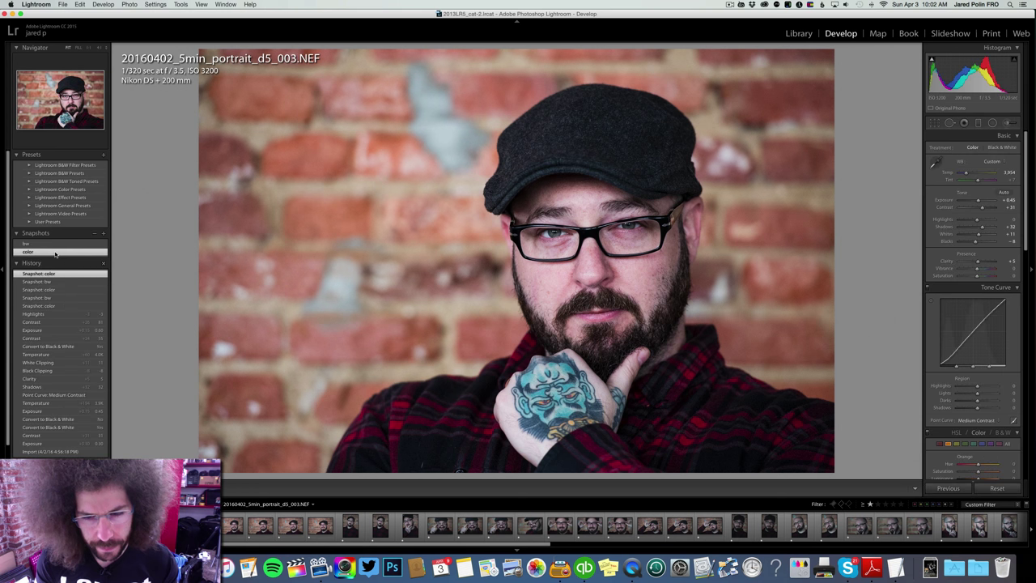
{"action": "left_click", "coordinate": [36, 244]}
{"action": "left_click", "coordinate": [48, 253]}
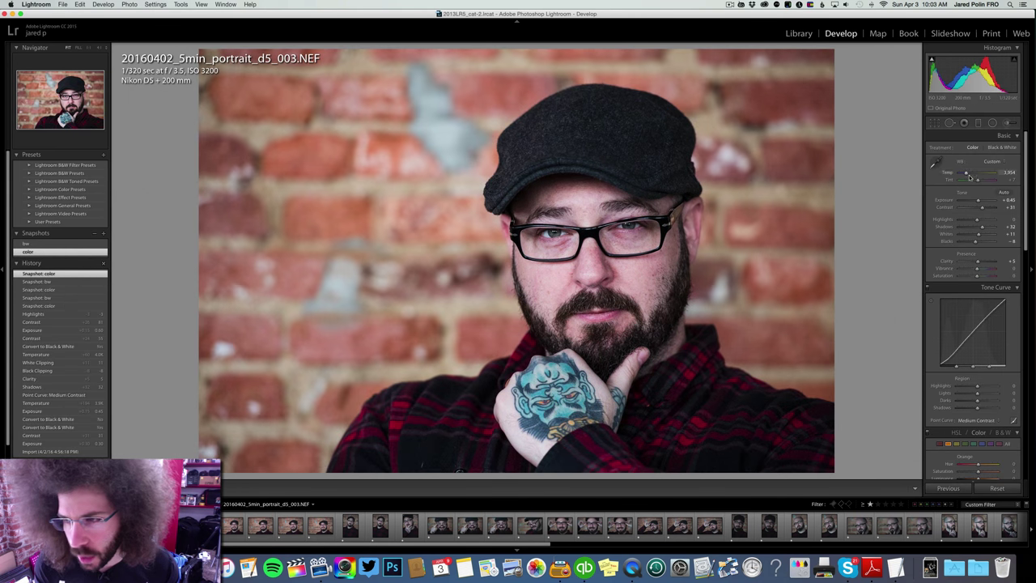
{"action": "left_click_drag", "start_coordinate": [983, 210], "coordinate": [984, 209]}
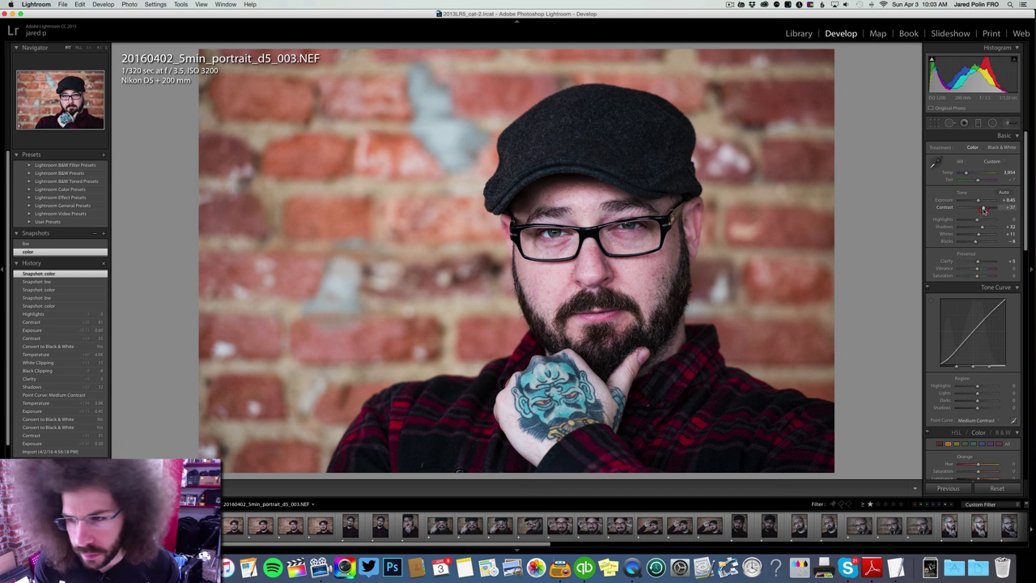
Step: Brighten portrait 005's exposure to +1.05 and switch it to colour
{"action": "key", "text": "Right"}
{"action": "key", "text": "Right"}
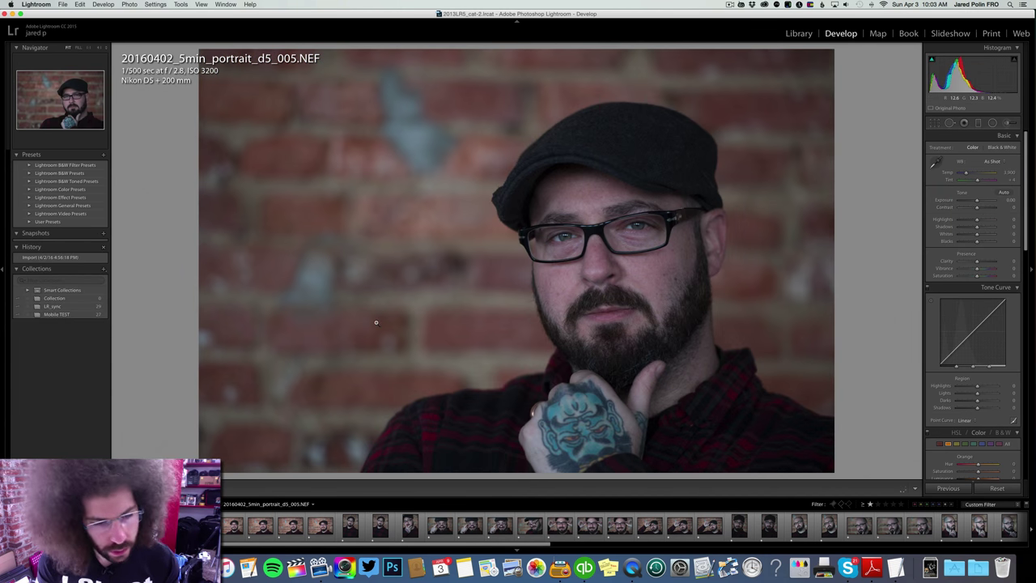
{"action": "key", "text": "Left"}
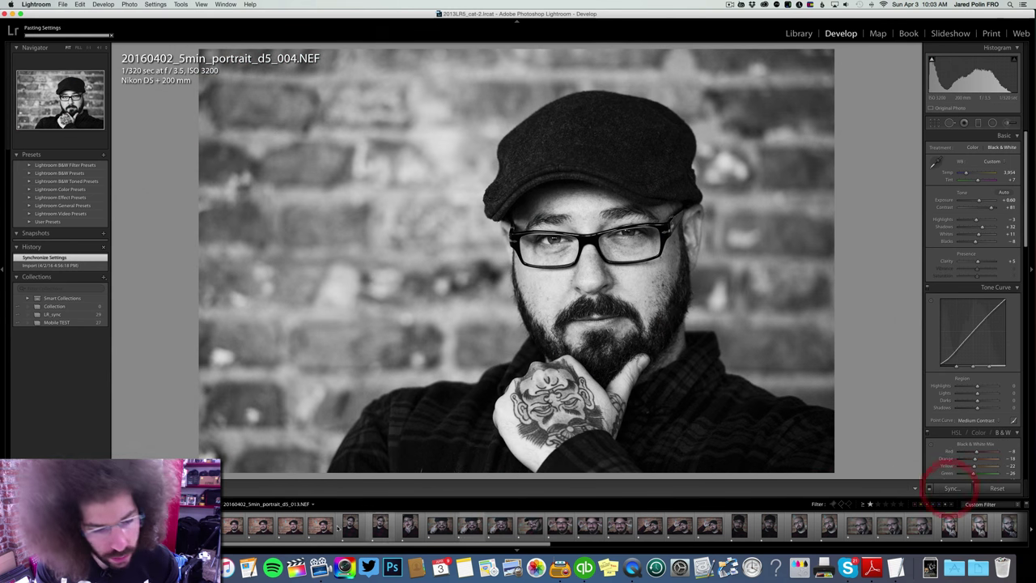
{"action": "key", "text": "Right"}
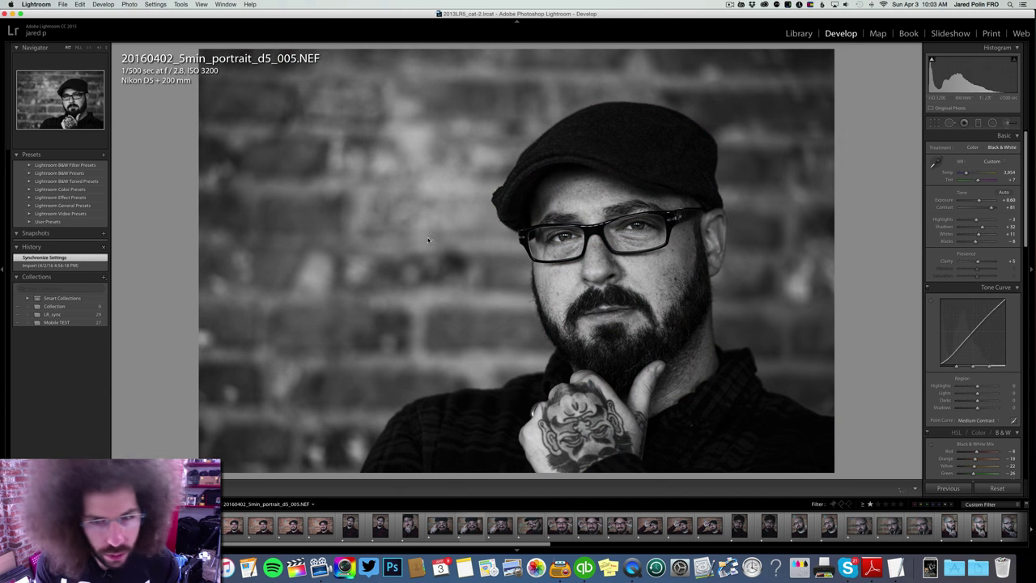
{"action": "left_click_drag", "start_coordinate": [981, 198], "coordinate": [982, 202]}
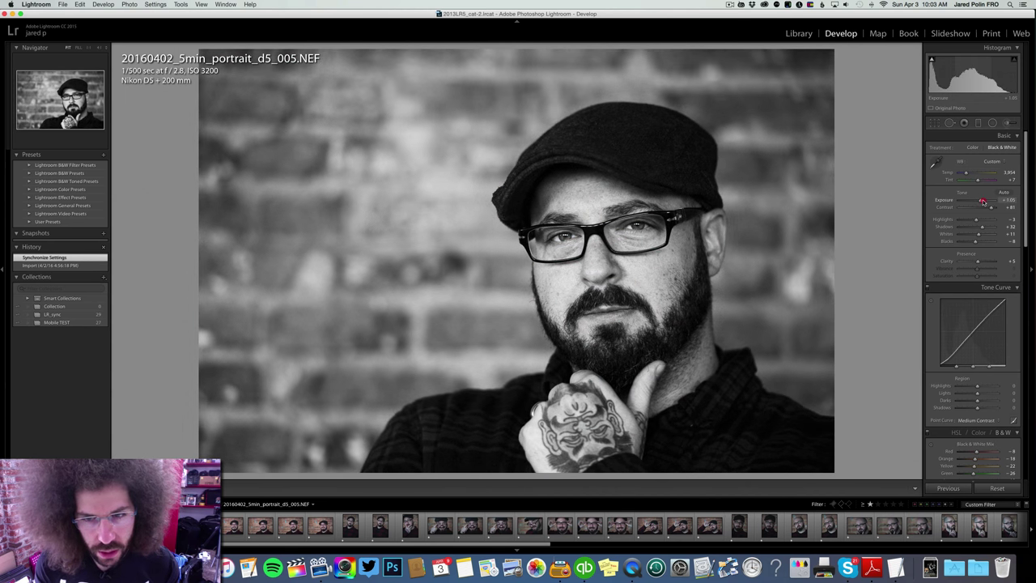
{"action": "left_click", "coordinate": [973, 147]}
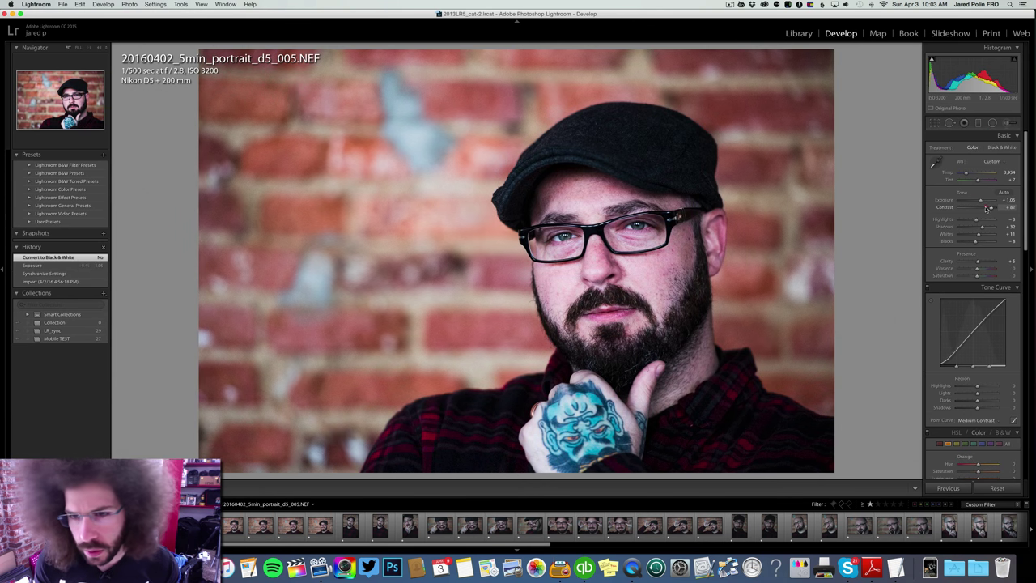
Step: Set portrait 005's contrast to +54, apply a Medium Contrast curve, and set temperature around 4,069
{"action": "left_click_drag", "start_coordinate": [989, 208], "coordinate": [996, 209]}
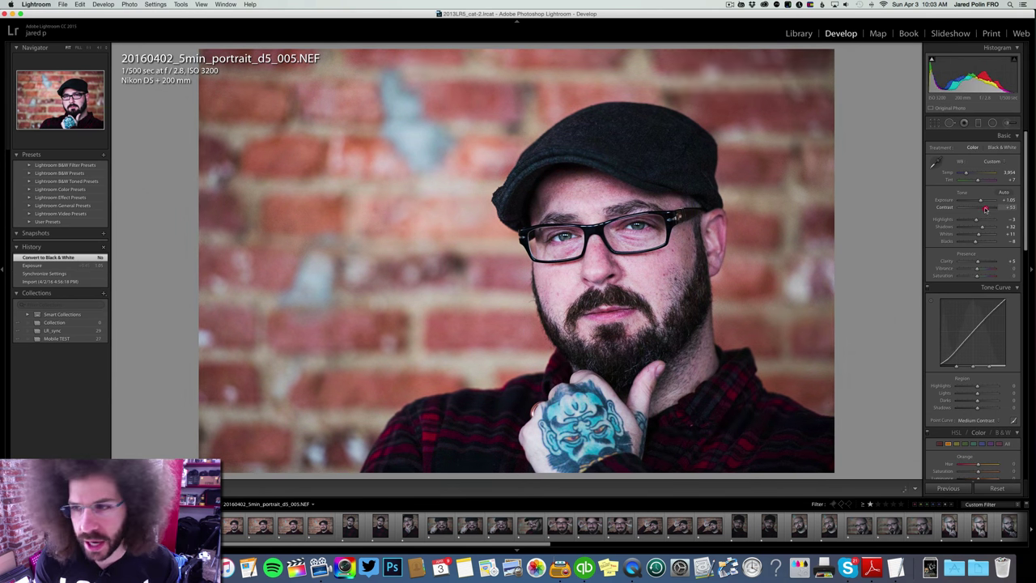
{"action": "left_click_drag", "start_coordinate": [984, 209], "coordinate": [983, 208]}
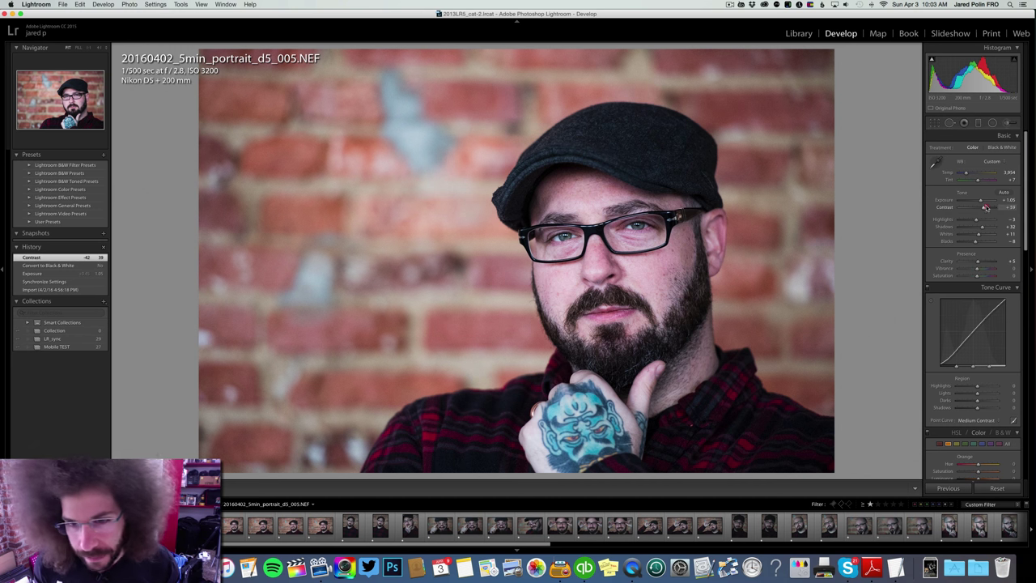
{"action": "left_click_drag", "start_coordinate": [986, 208], "coordinate": [967, 174]}
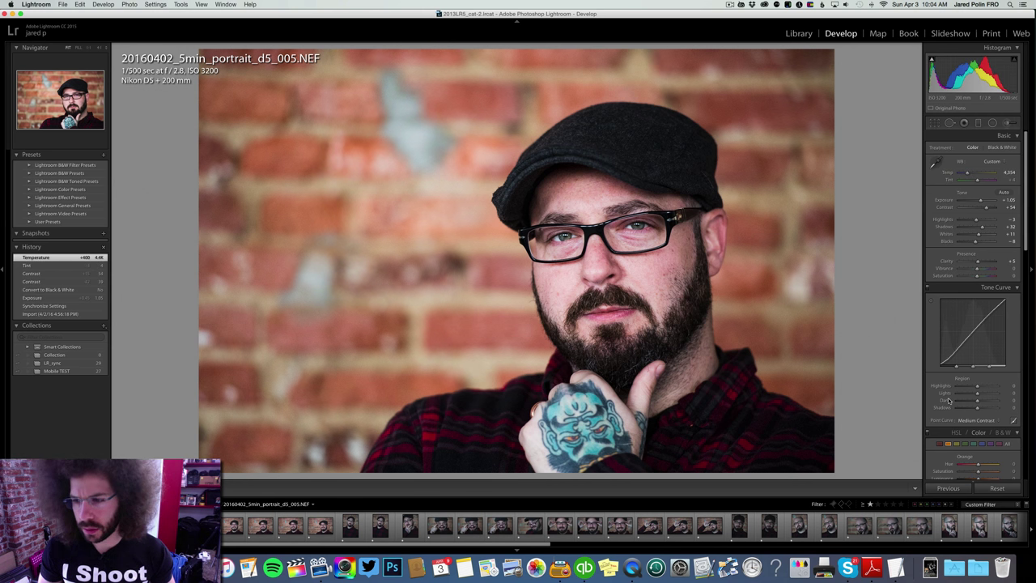
{"action": "left_click", "coordinate": [969, 420]}
{"action": "left_click", "coordinate": [968, 414]}
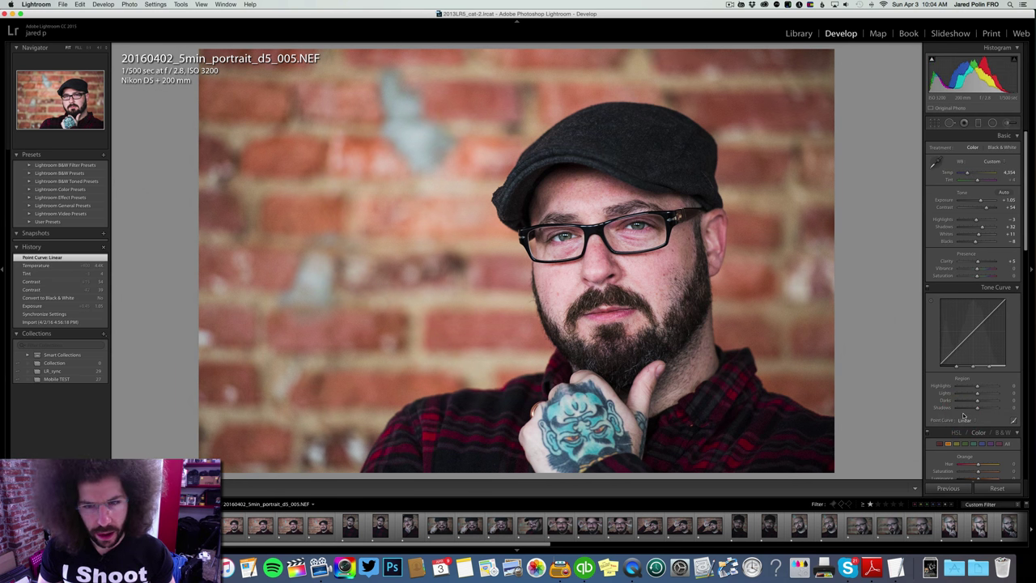
{"action": "left_click", "coordinate": [969, 420]}
{"action": "left_click", "coordinate": [969, 424]}
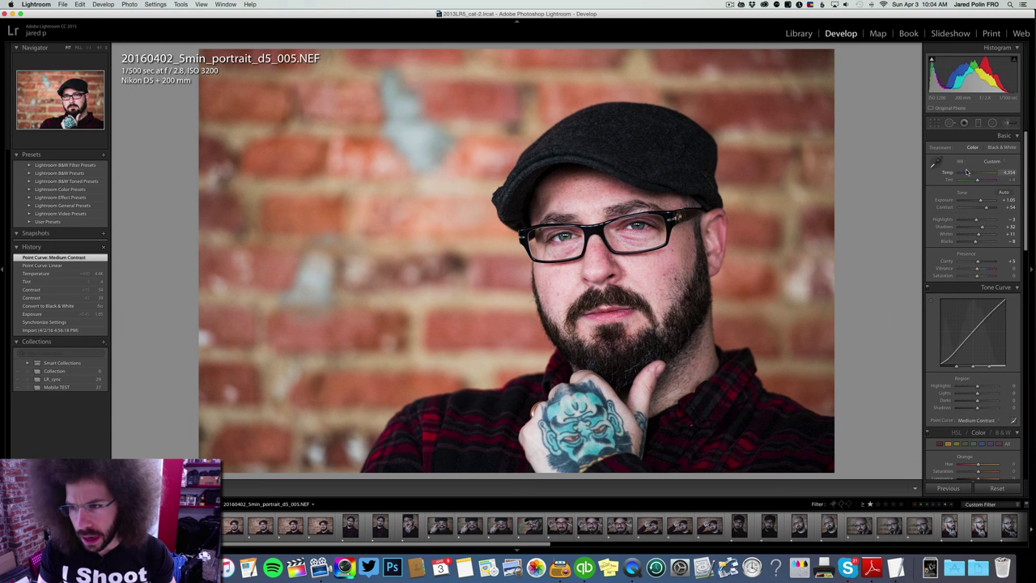
{"action": "left_click_drag", "start_coordinate": [967, 173], "coordinate": [966, 172]}
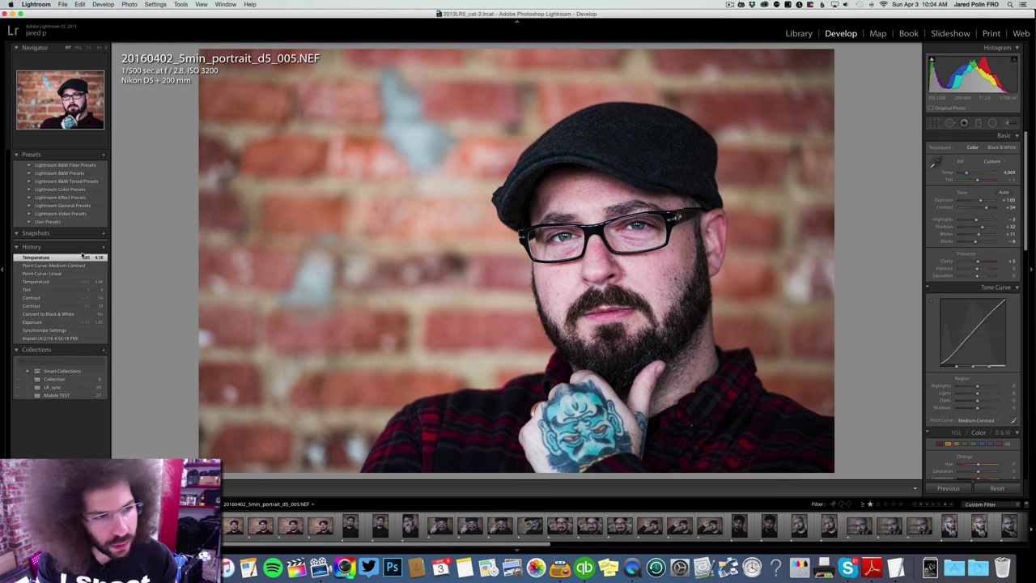
Step: Keep portrait 005 in colour and save it as a snapshot named color
{"action": "left_click", "coordinate": [1000, 148]}
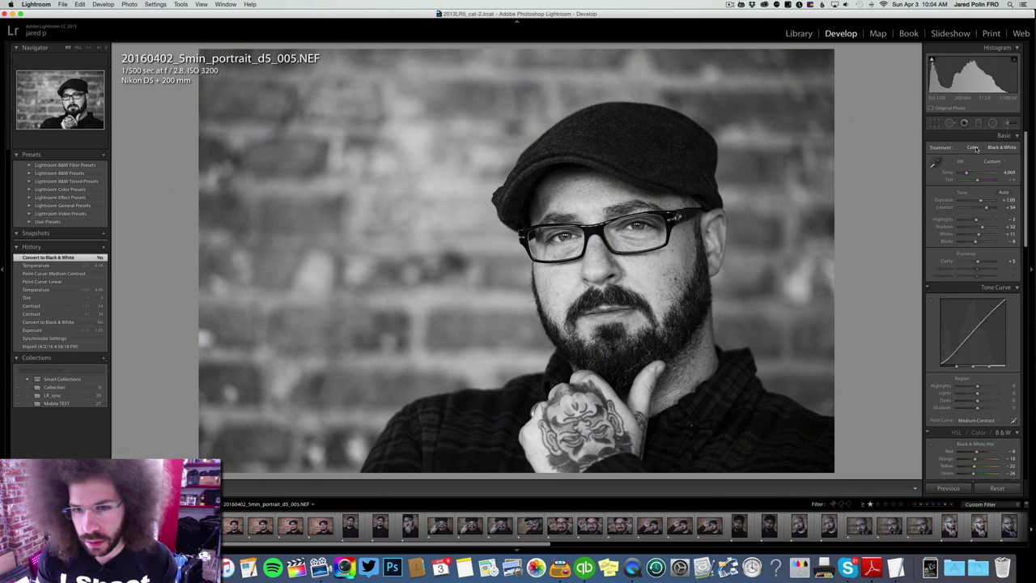
{"action": "left_click", "coordinate": [973, 147]}
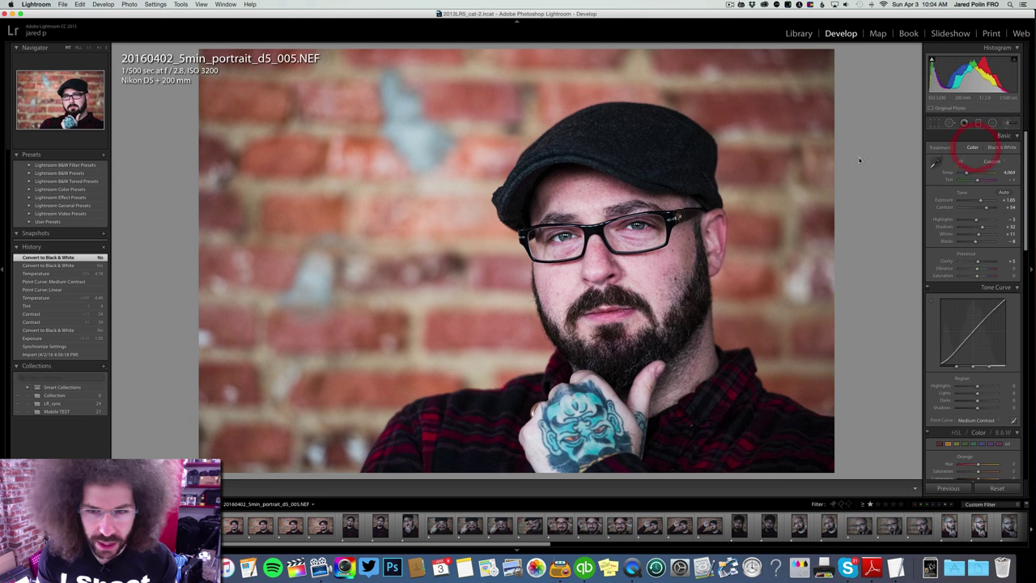
{"action": "left_click", "coordinate": [103, 233]}
{"action": "type", "text": "color"}
{"action": "key", "text": "Return"}
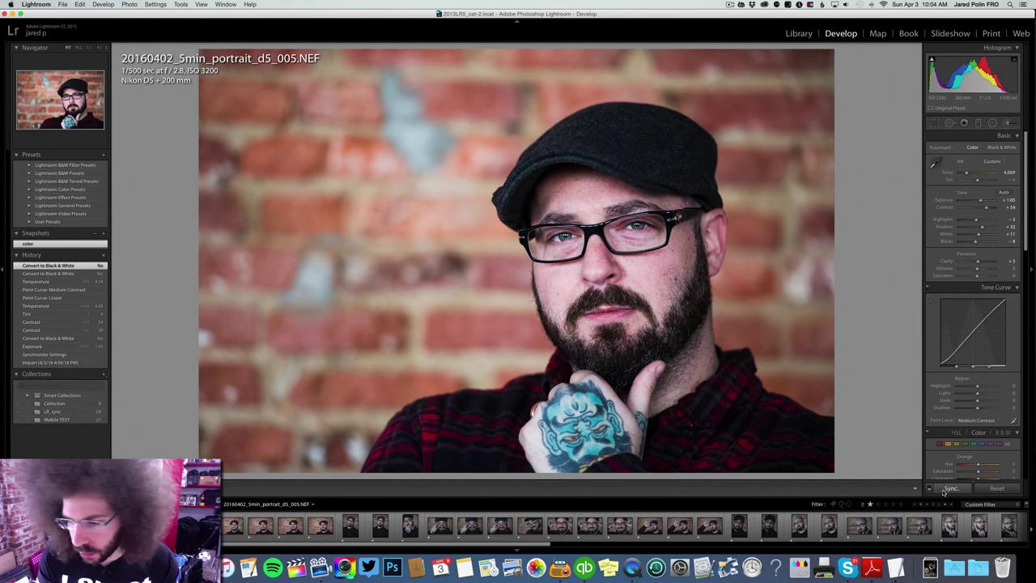
Step: Sync settings to portrait 006, make it black and white with contrast +73, and trial grain 100
{"action": "left_click", "coordinate": [943, 488]}
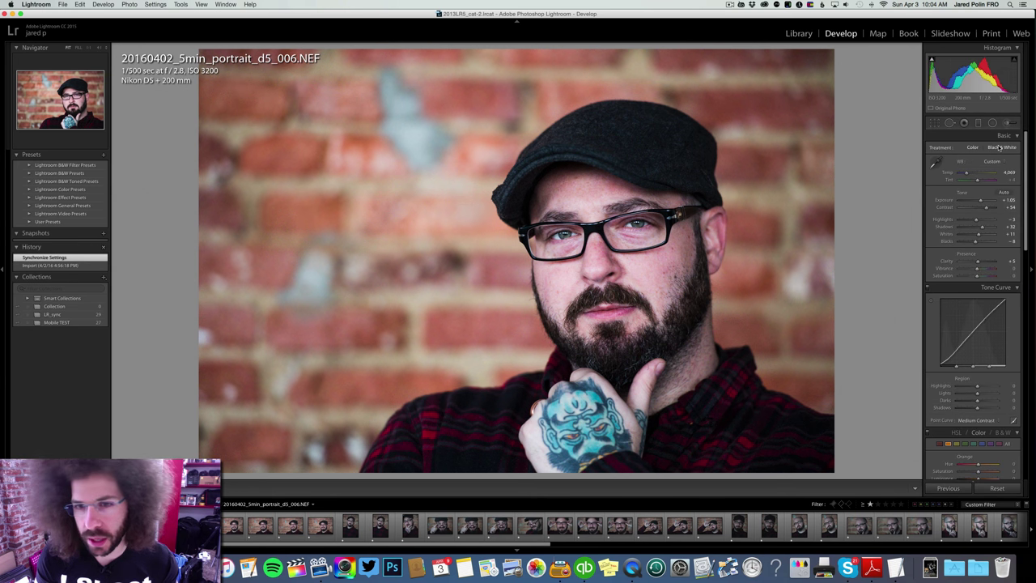
{"action": "left_click", "coordinate": [1001, 147]}
{"action": "left_click_drag", "start_coordinate": [983, 207], "coordinate": [994, 209]}
{"action": "scroll", "coordinate": [975, 267], "scroll_direction": "down", "scroll_amount": 15}
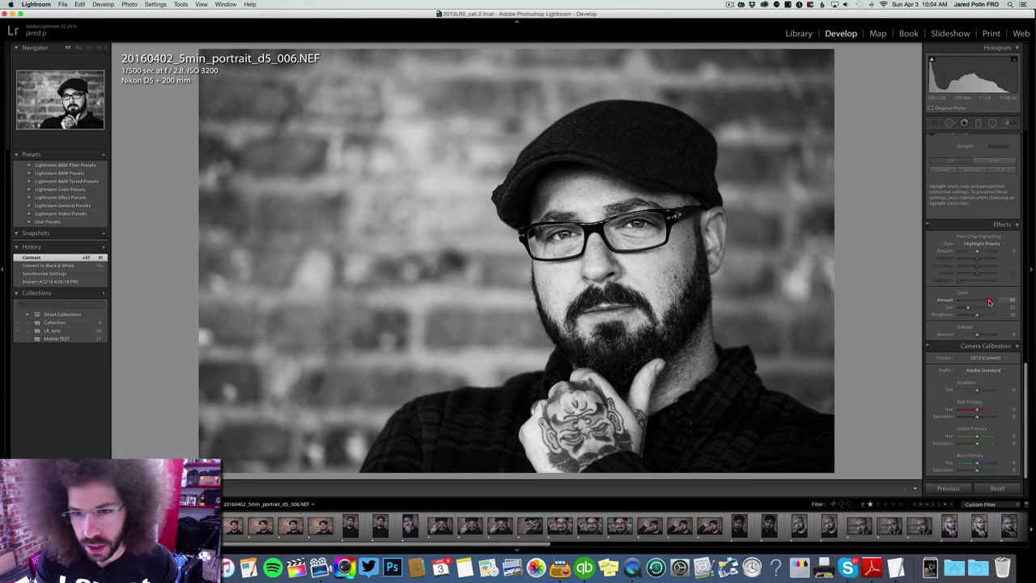
{"action": "left_click_drag", "start_coordinate": [1001, 302], "coordinate": [998, 300]}
{"action": "left_click", "coordinate": [606, 220]}
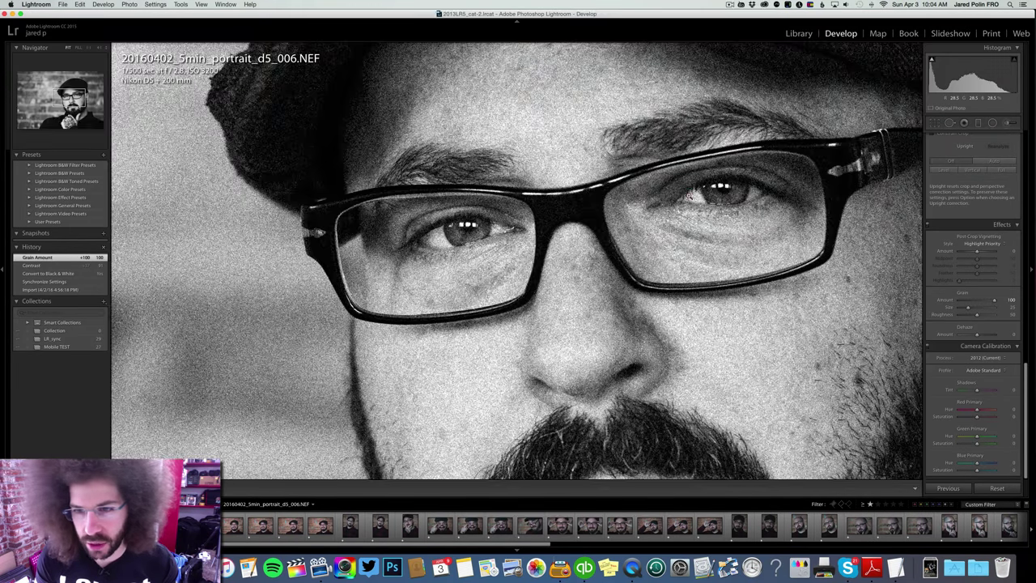
{"action": "left_click", "coordinate": [643, 194]}
{"action": "left_click", "coordinate": [619, 234]}
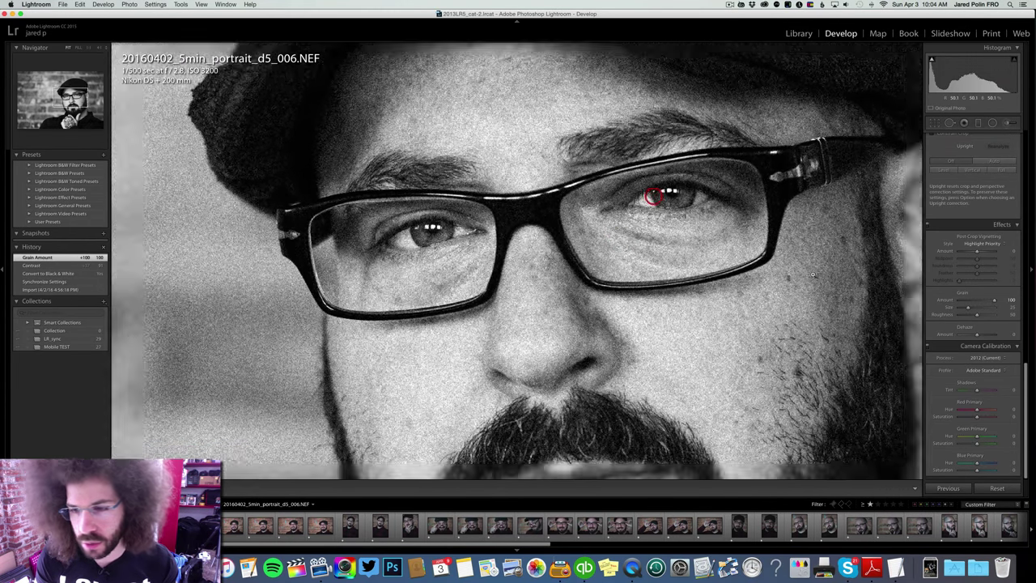
Step: Set the grain amount to 0 and recheck the eyes at 1:1
{"action": "left_click", "coordinate": [652, 195]}
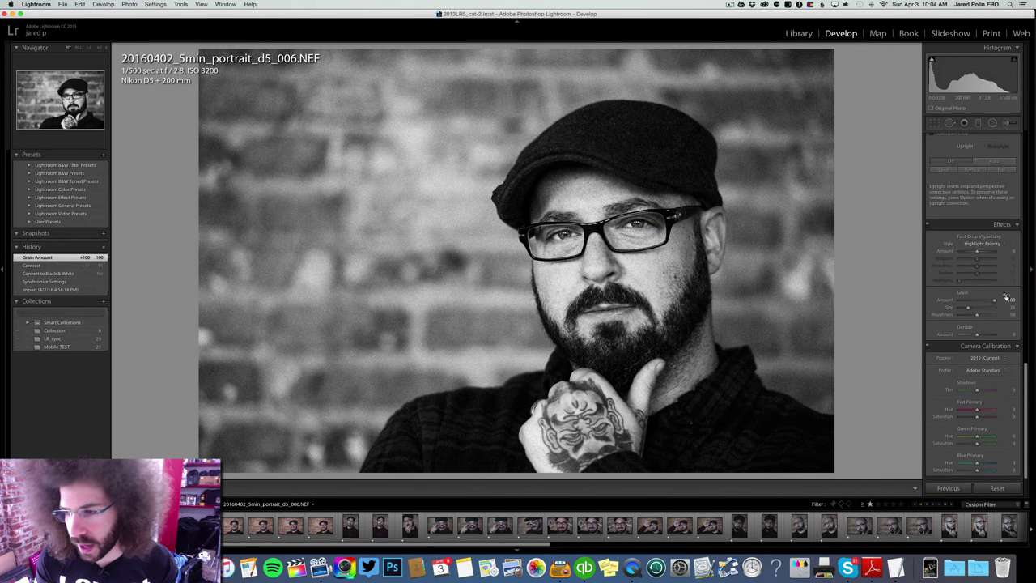
{"action": "left_click", "coordinate": [1009, 300]}
{"action": "type", "text": "0"}
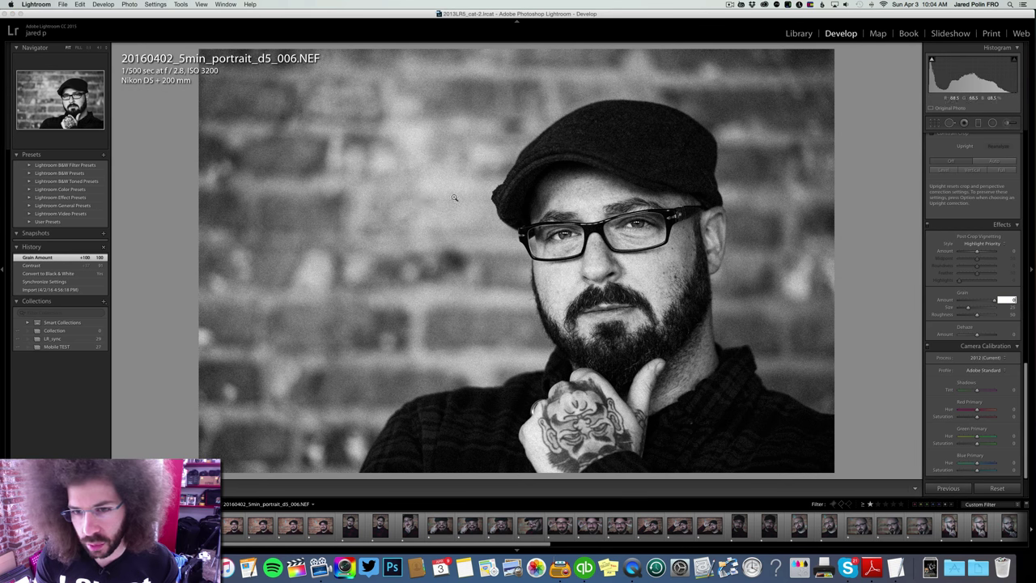
{"action": "key", "text": "Return"}
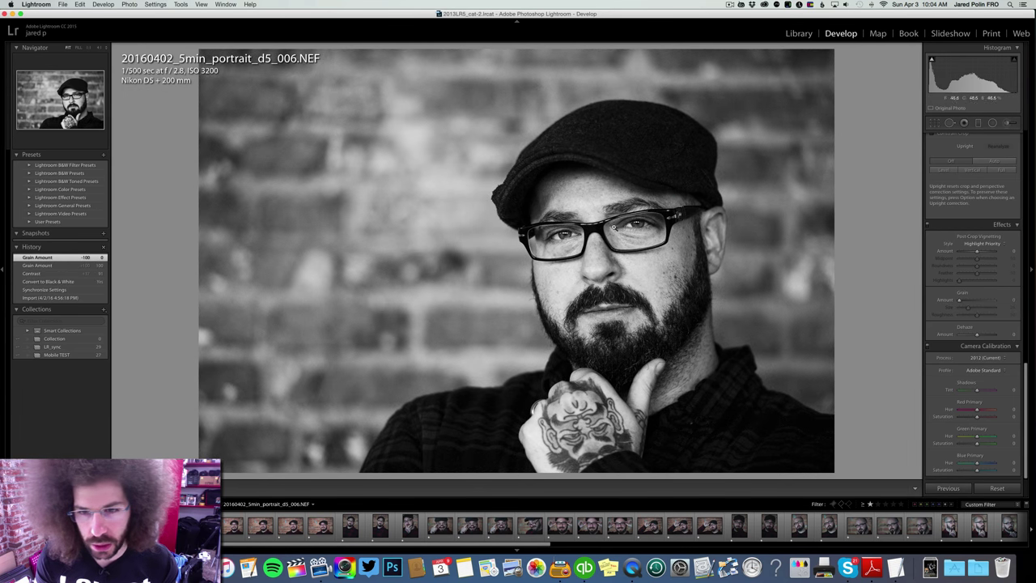
{"action": "left_click", "coordinate": [635, 220]}
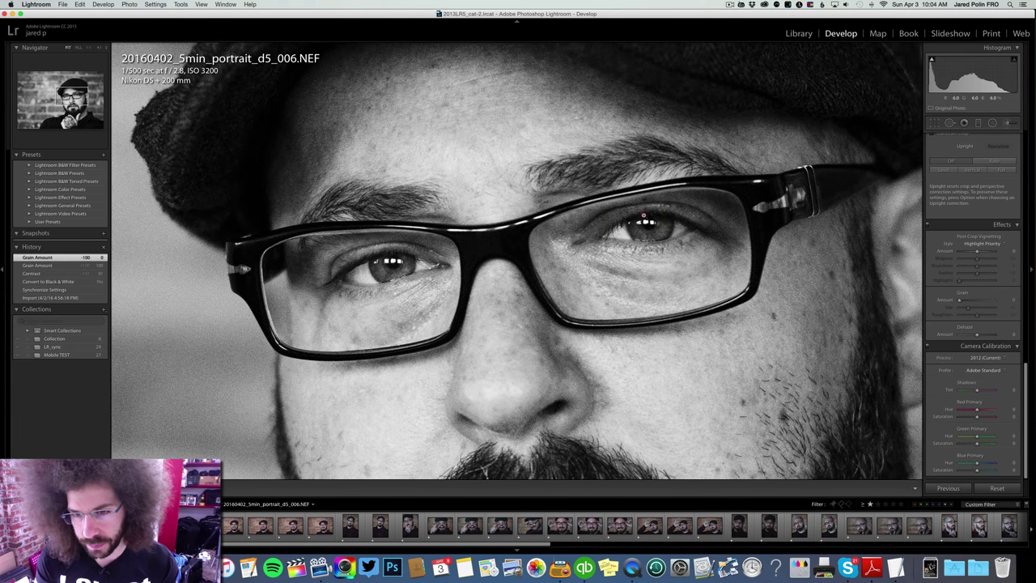
{"action": "left_click", "coordinate": [640, 223]}
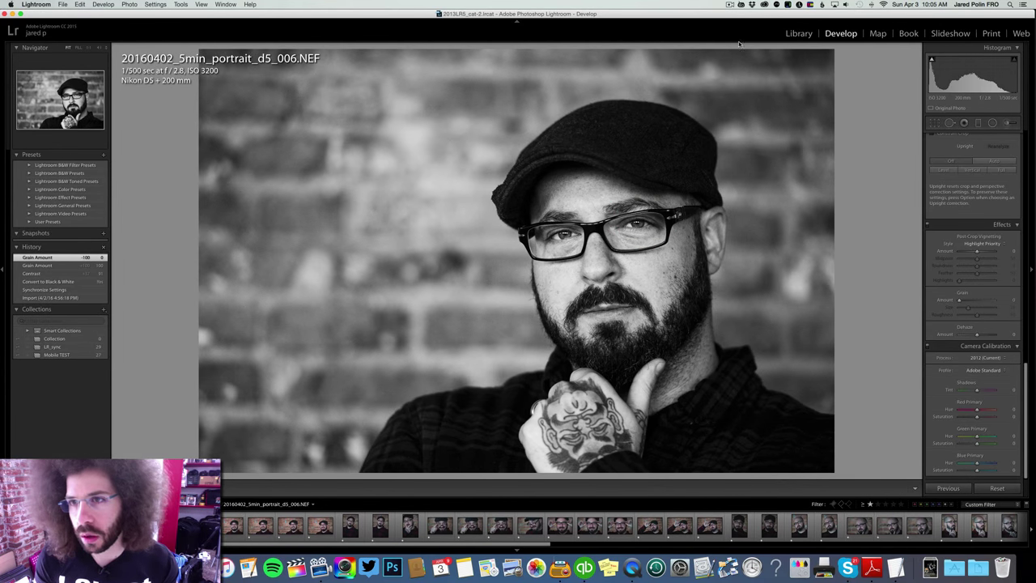
{"action": "left_click", "coordinate": [718, 8]}
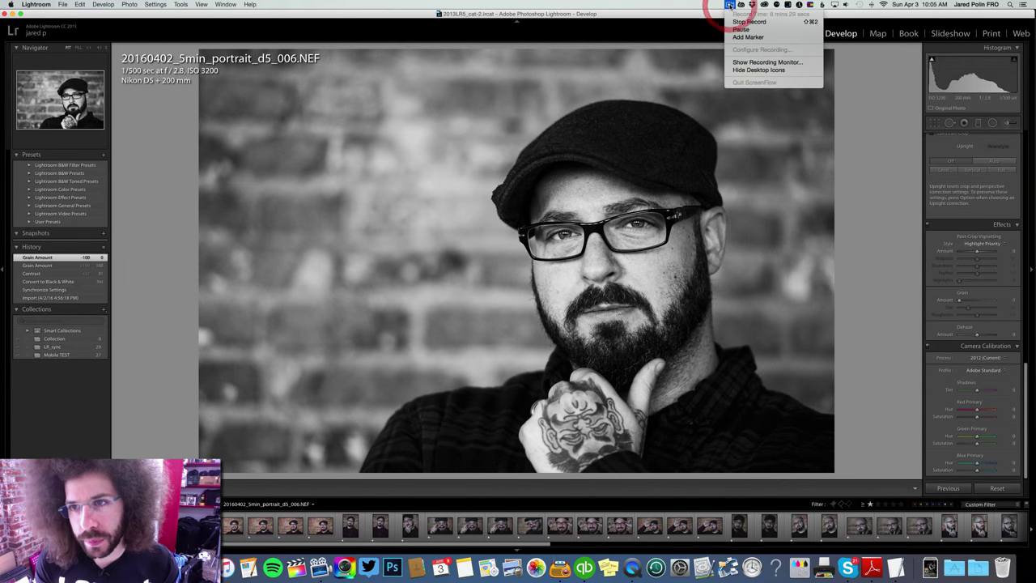
{"action": "left_click", "coordinate": [637, 11]}
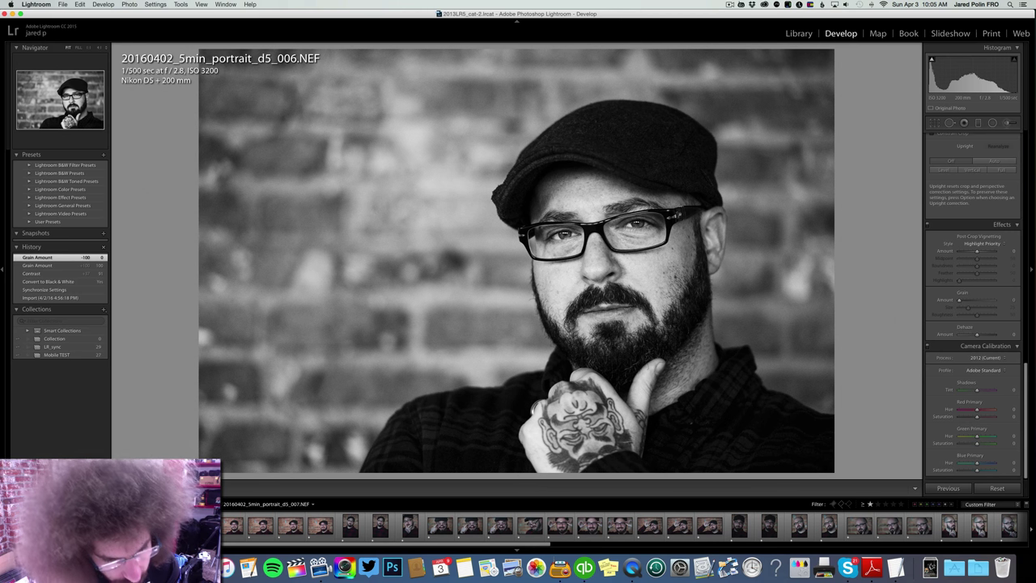
Step: Compare portraits 005, 006 and 007, then sync 005's colour settings onto 007
{"action": "key", "text": "Right"}
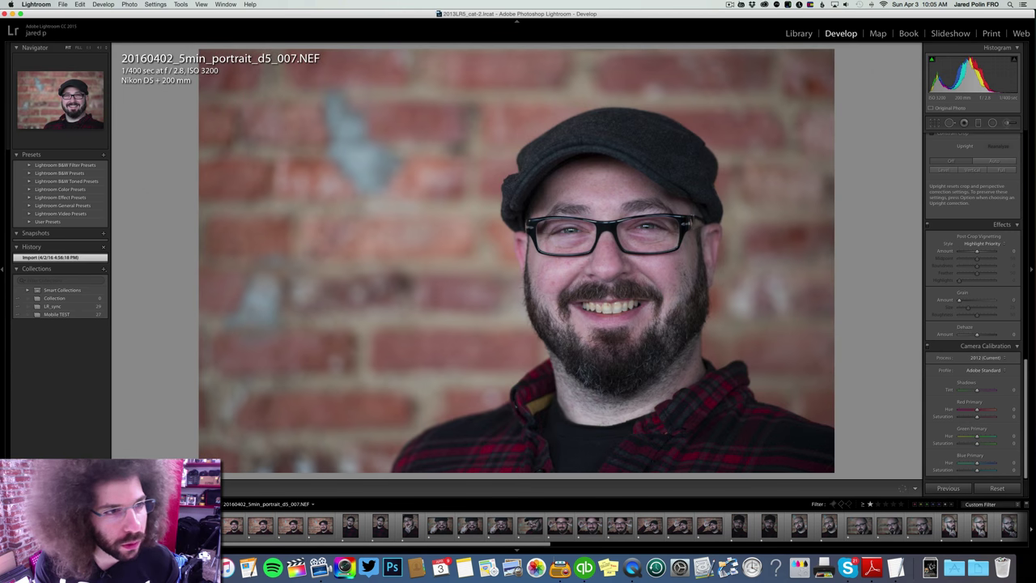
{"action": "key", "text": "Left"}
{"action": "key", "text": "Right"}
{"action": "key", "text": "Left"}
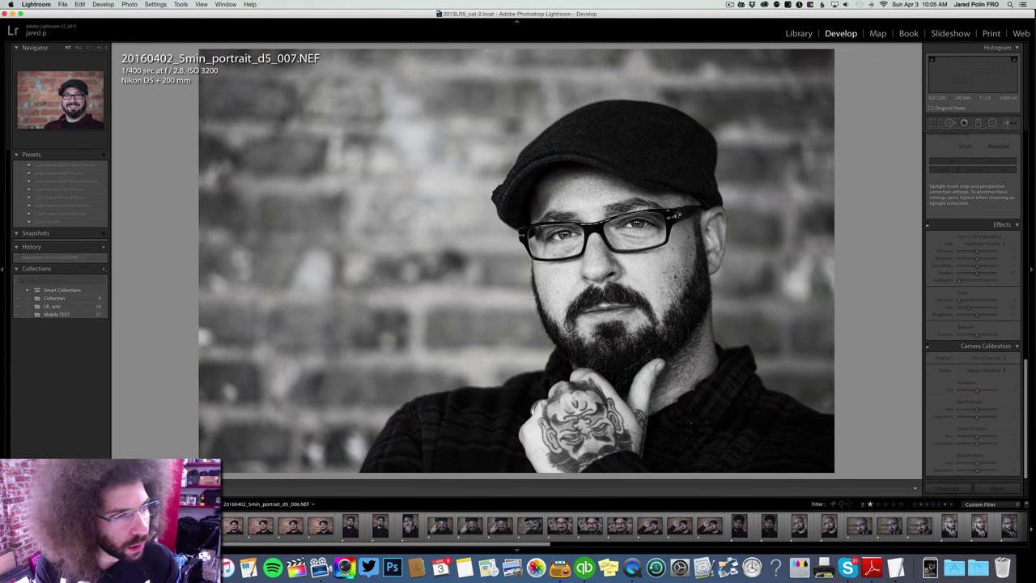
{"action": "key", "text": "Left"}
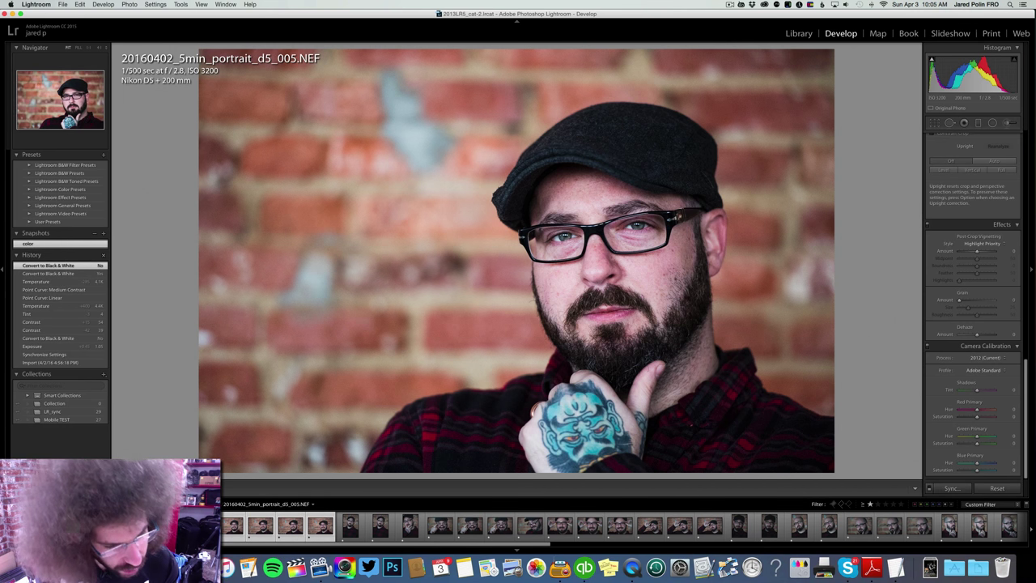
{"action": "left_click", "coordinate": [952, 489]}
{"action": "key", "text": "Return"}
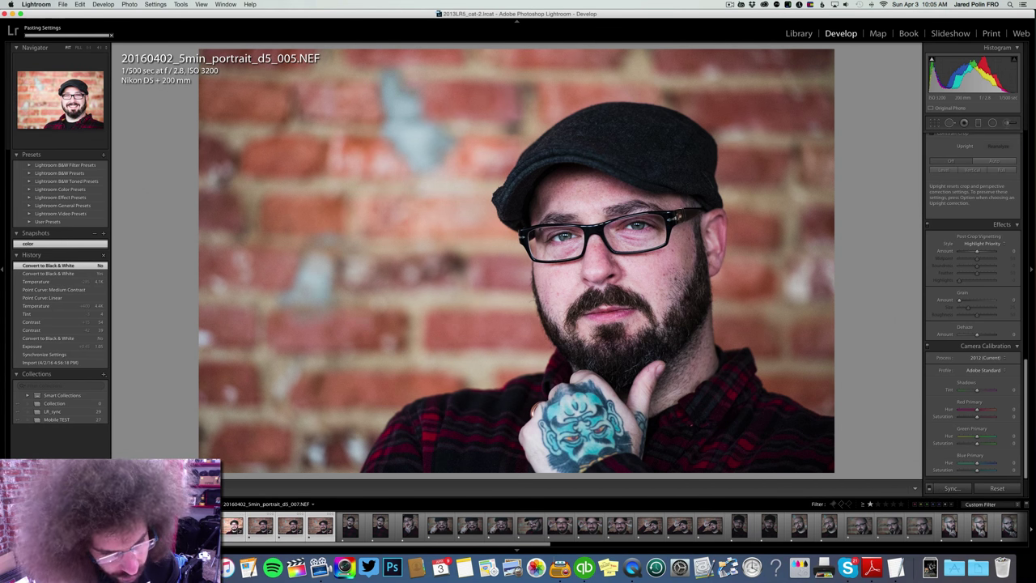
Step: Lower portrait 007's exposure back to near zero
{"action": "key", "text": "Right"}
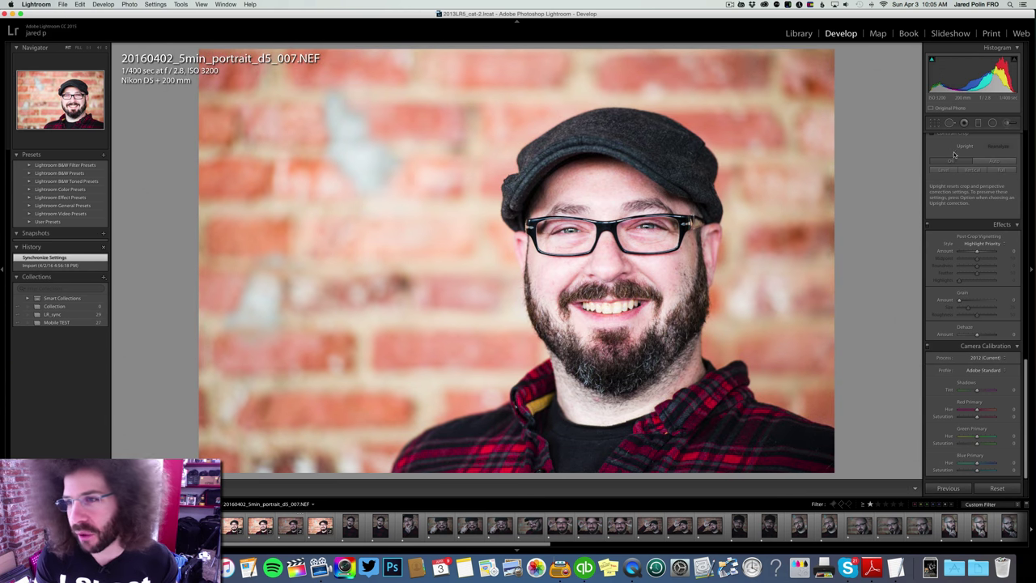
{"action": "scroll", "coordinate": [979, 163], "scroll_direction": "up", "scroll_amount": 10}
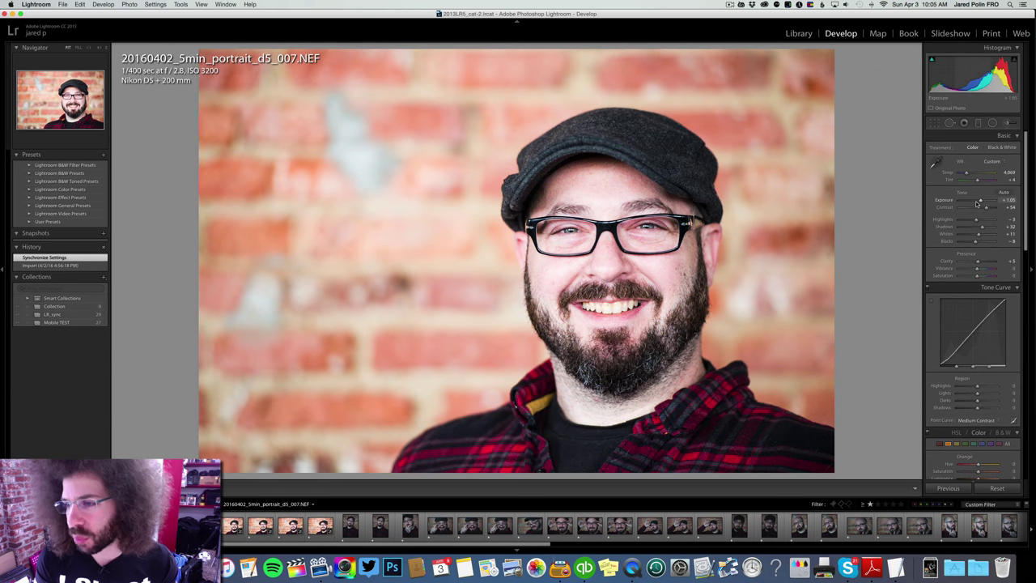
{"action": "left_click_drag", "start_coordinate": [977, 201], "coordinate": [975, 201]}
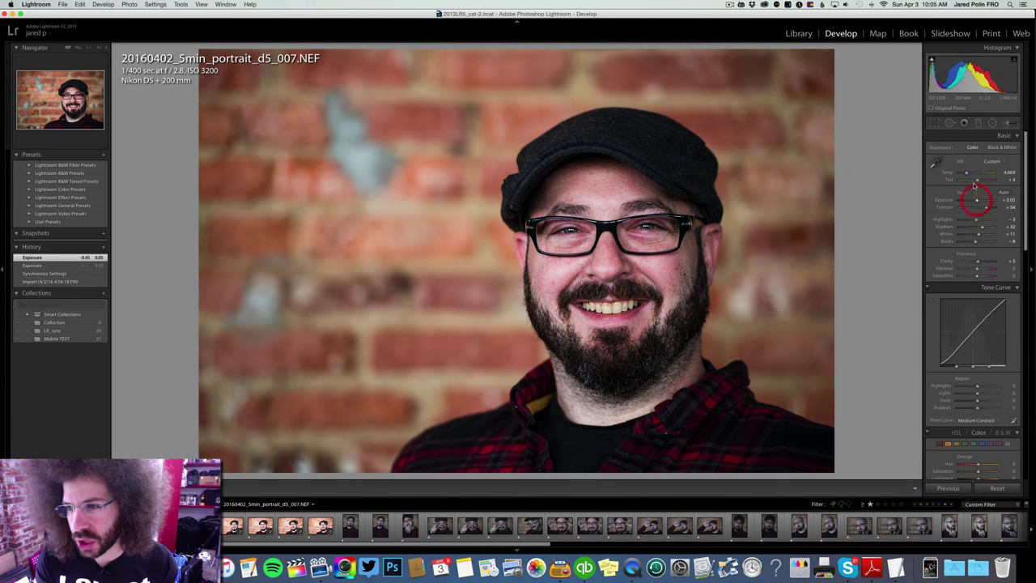
Step: Reset all of portrait 007's develop adjustments
{"action": "left_click", "coordinate": [321, 527], "text": "shift"}
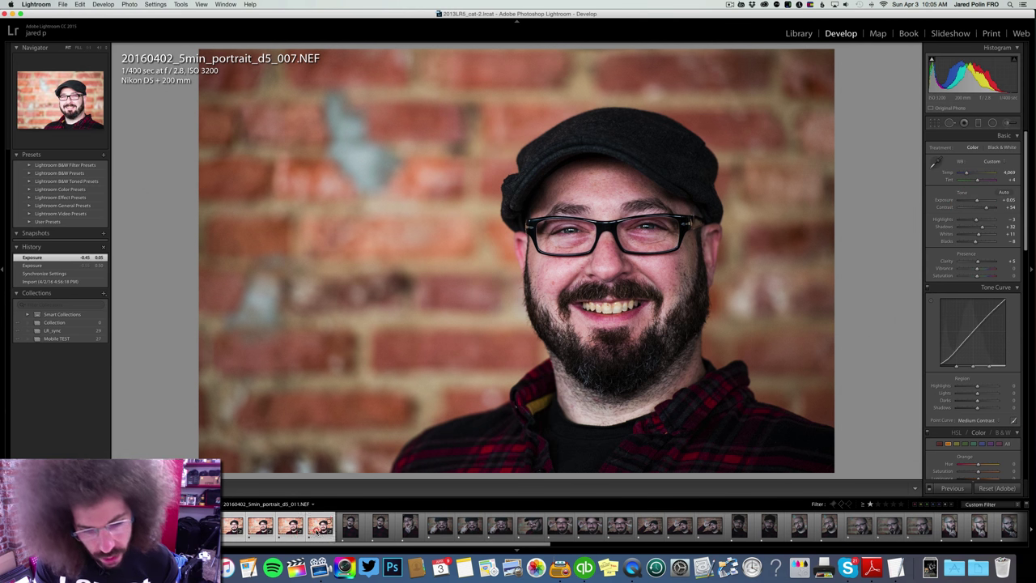
{"action": "left_click", "coordinate": [996, 488]}
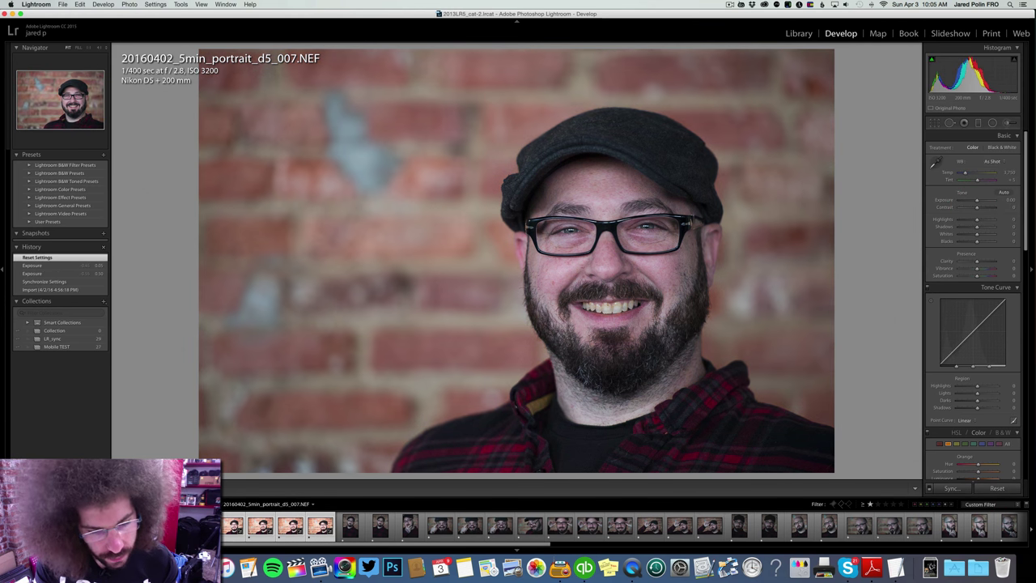
{"action": "left_click", "coordinate": [232, 522]}
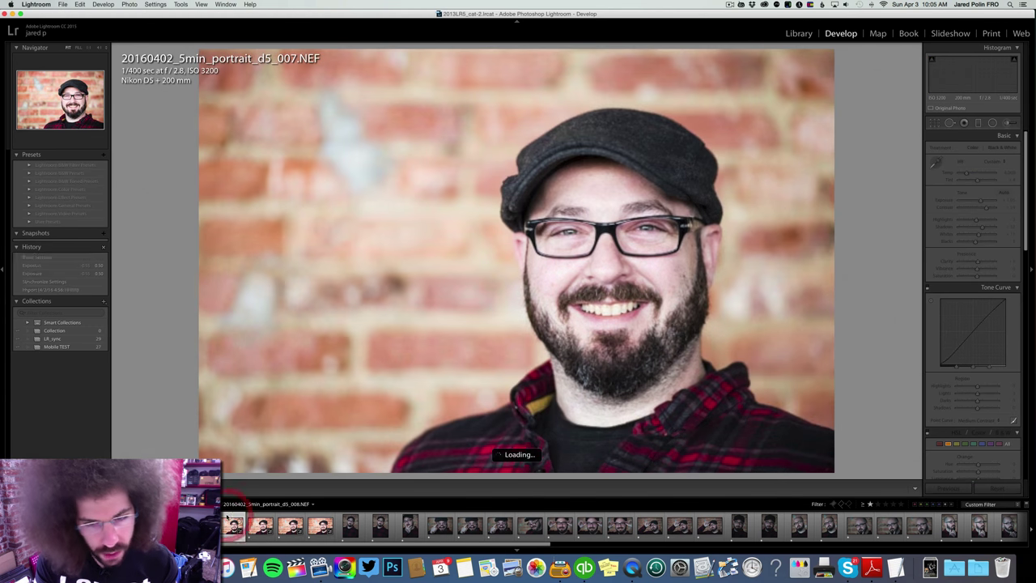
{"action": "key", "text": "Left"}
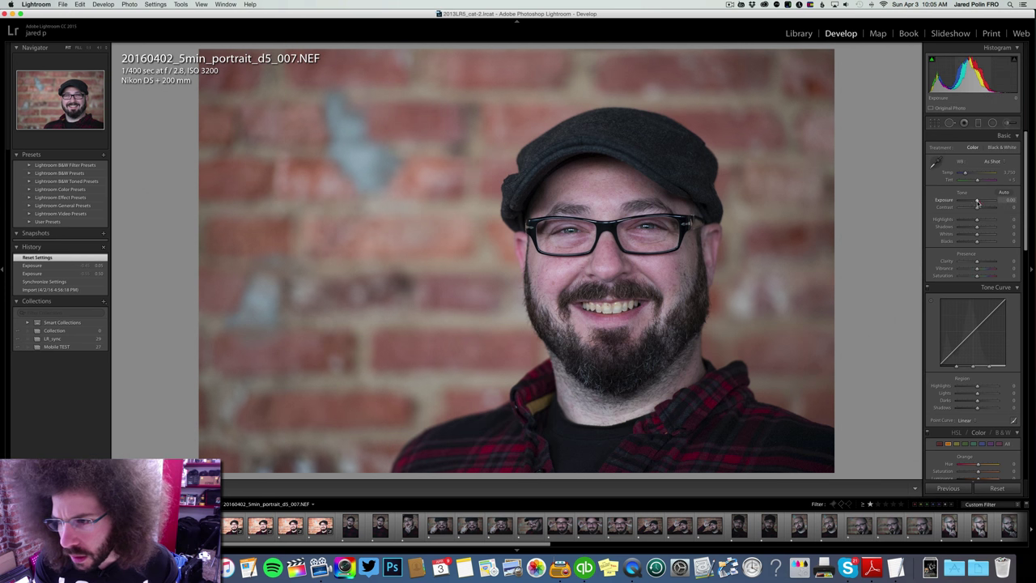
Step: Brighten 007's exposure slightly and apply the Medium Contrast tone curve
{"action": "left_click_drag", "start_coordinate": [976, 202], "coordinate": [976, 203]}
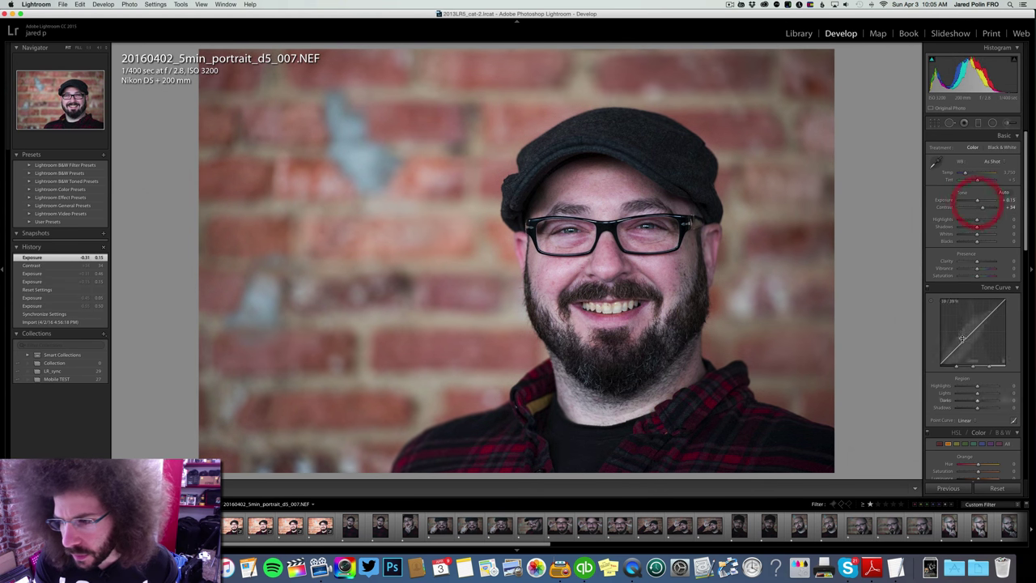
{"action": "left_click", "coordinate": [967, 422]}
{"action": "left_click", "coordinate": [969, 425]}
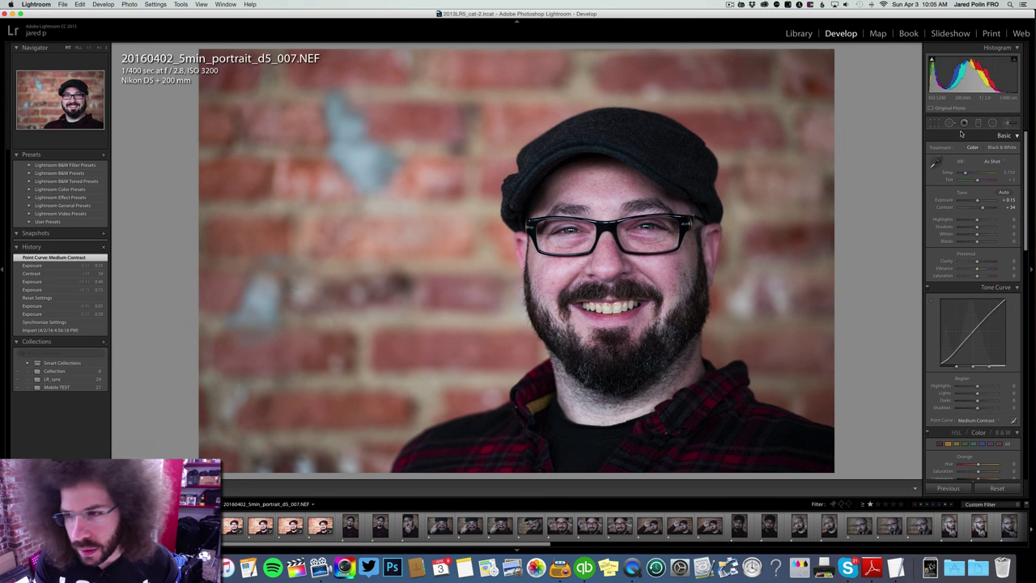
{"action": "scroll", "coordinate": [971, 170], "scroll_direction": "down", "scroll_amount": 3}
{"action": "scroll", "coordinate": [979, 198], "scroll_direction": "up", "scroll_amount": 3}
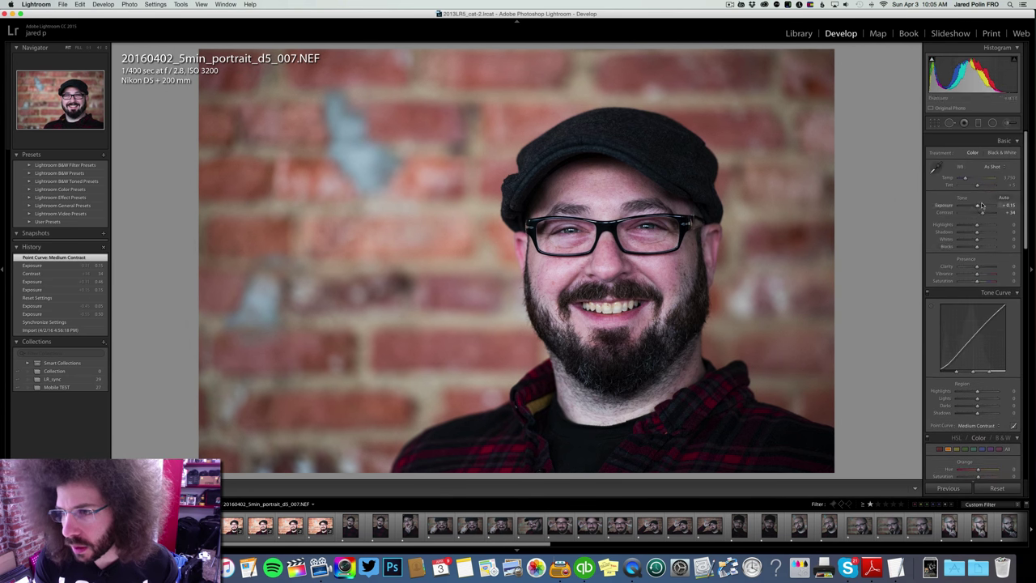
{"action": "scroll", "coordinate": [979, 199], "scroll_direction": "down", "scroll_amount": 1}
Step: Set tint +2 and contrast +54, add clarity, deepen blacks, and cool the temperature slightly
{"action": "left_click_drag", "start_coordinate": [978, 182], "coordinate": [977, 182]}
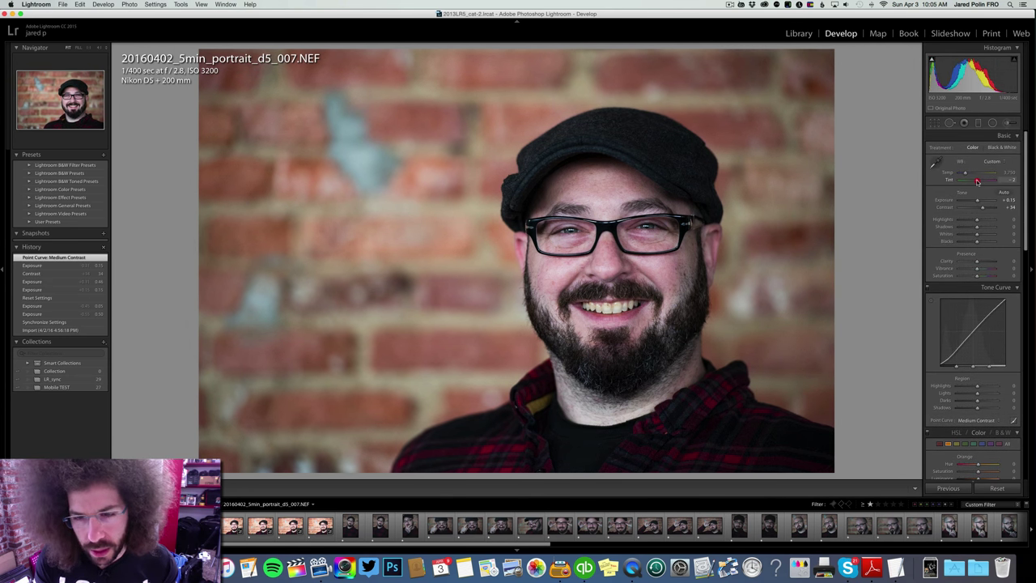
{"action": "left_click_drag", "start_coordinate": [977, 182], "coordinate": [978, 227]}
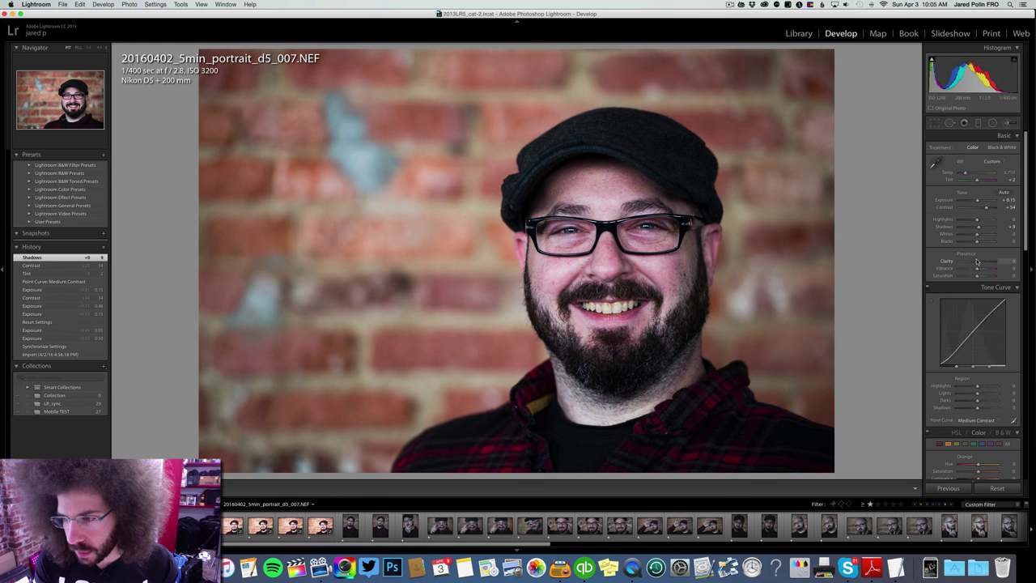
{"action": "left_click_drag", "start_coordinate": [977, 261], "coordinate": [973, 241]}
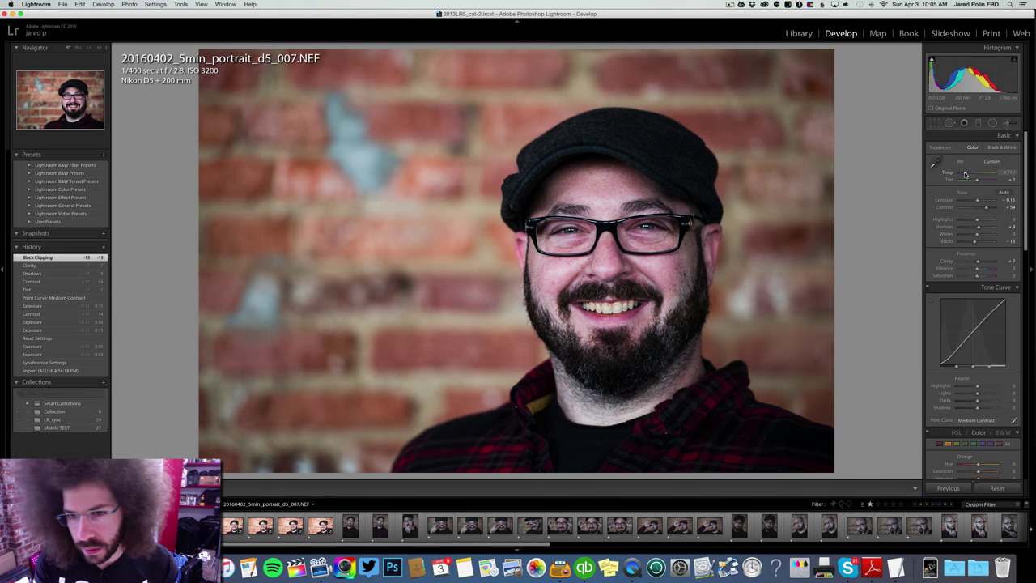
{"action": "left_click_drag", "start_coordinate": [964, 174], "coordinate": [964, 174]}
Step: Compare 007 against 005 and 006, preview it in B&W, and cool its temperature to about 3.8K
{"action": "key", "text": "Left"}
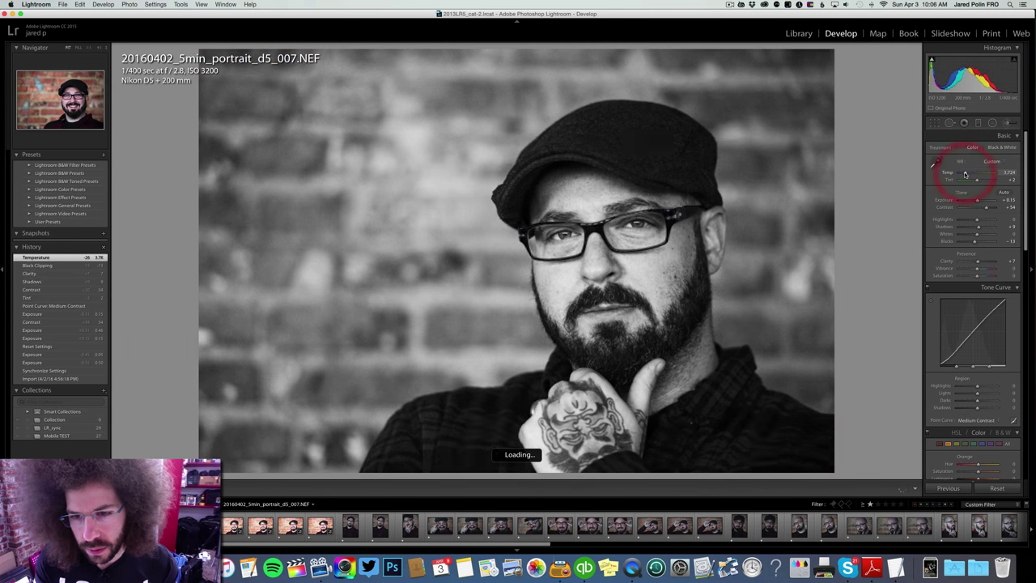
{"action": "key", "text": "Left"}
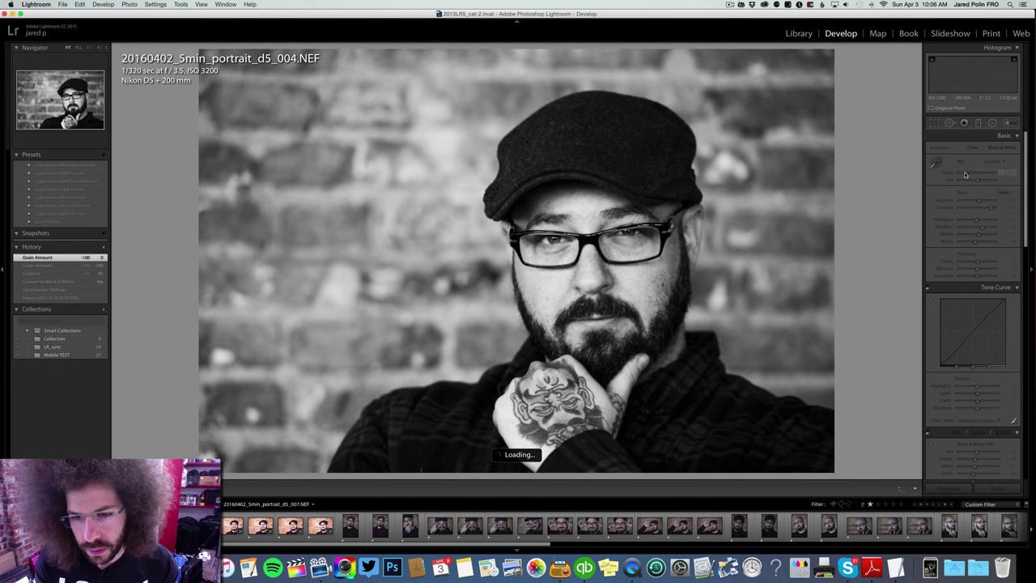
{"action": "key", "text": "Right"}
{"action": "key", "text": "Right"}
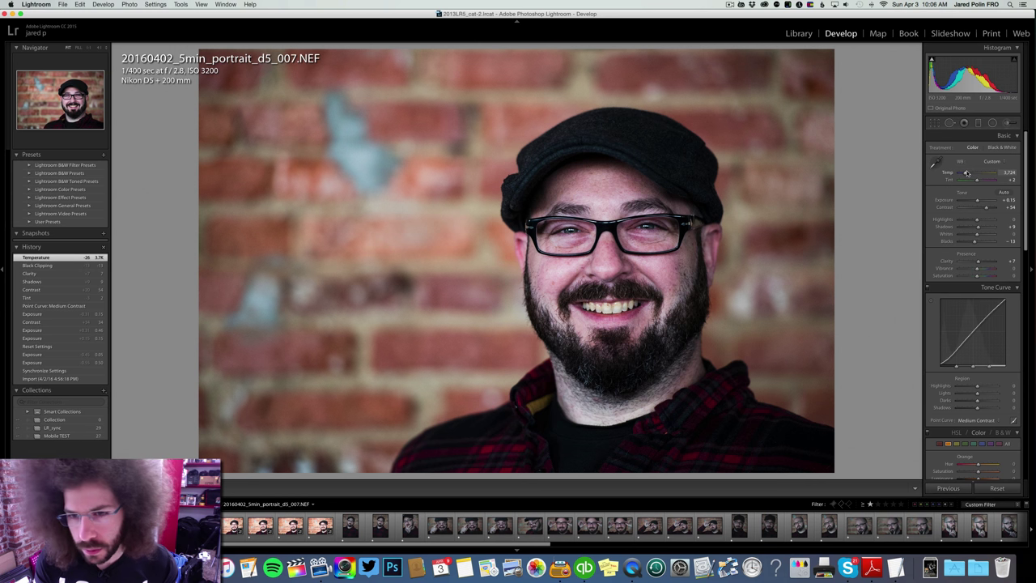
{"action": "left_click_drag", "start_coordinate": [966, 173], "coordinate": [967, 173]}
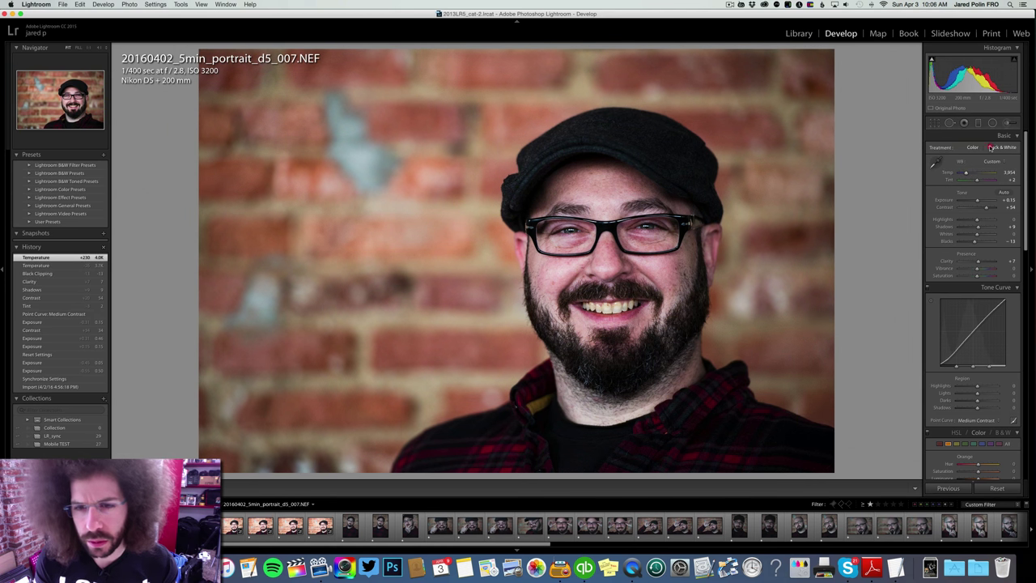
{"action": "left_click", "coordinate": [990, 148]}
{"action": "left_click", "coordinate": [972, 147]}
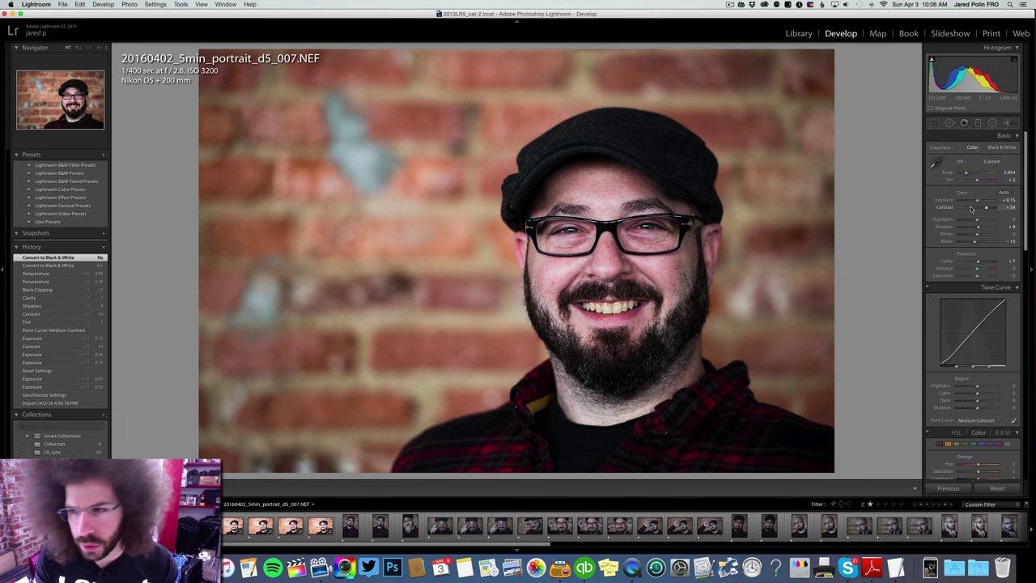
{"action": "left_click_drag", "start_coordinate": [965, 174], "coordinate": [964, 174]}
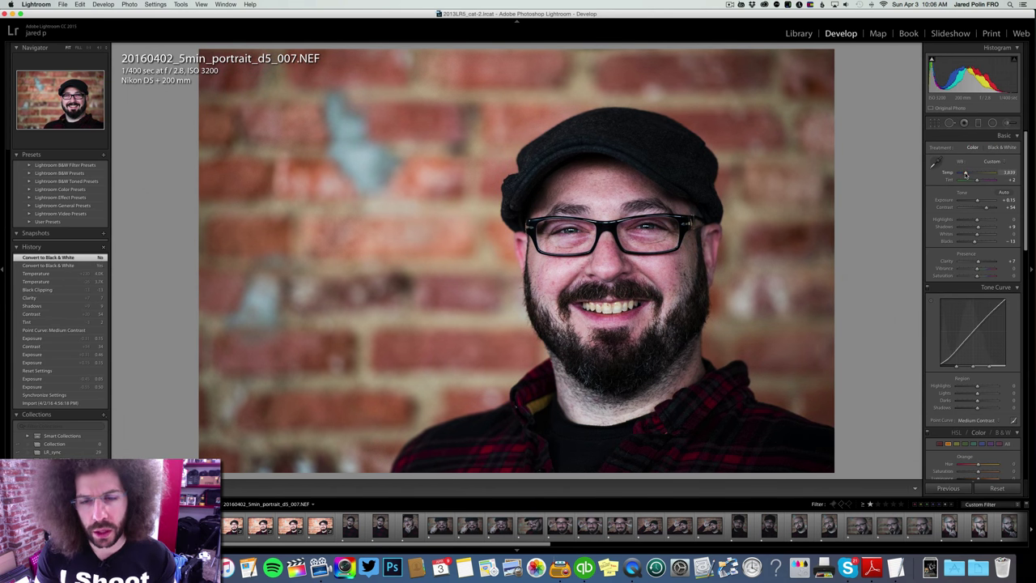
{"action": "left_click_drag", "start_coordinate": [966, 174], "coordinate": [965, 174]}
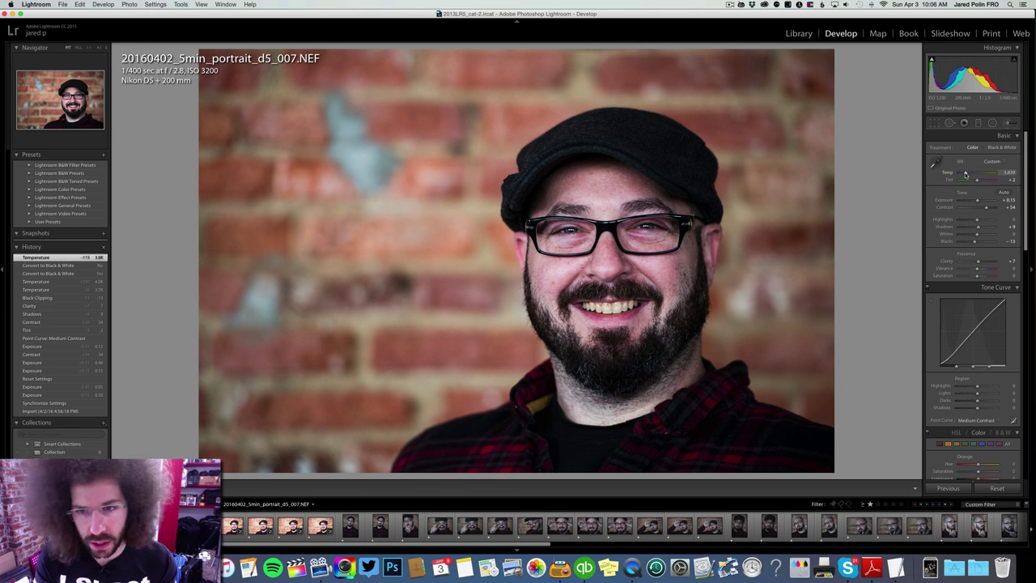
Step: Set shadows +24, reset whites, highlights -24, clarity +10, blacks -22 and contrast +37
{"action": "left_click_drag", "start_coordinate": [977, 227], "coordinate": [983, 227]}
{"action": "double_click", "coordinate": [981, 235], "text": "shift"}
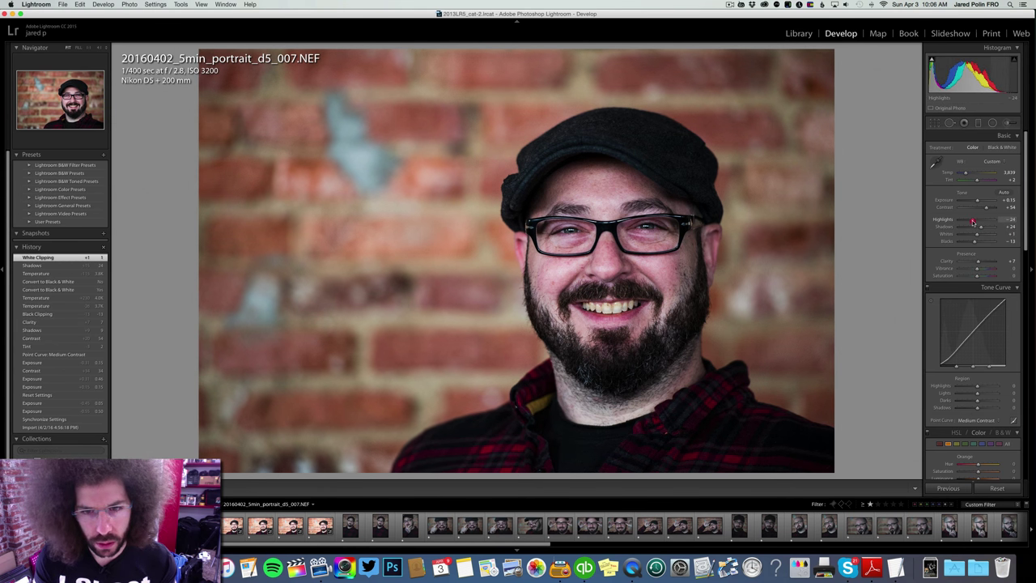
{"action": "left_click_drag", "start_coordinate": [974, 221], "coordinate": [972, 220]}
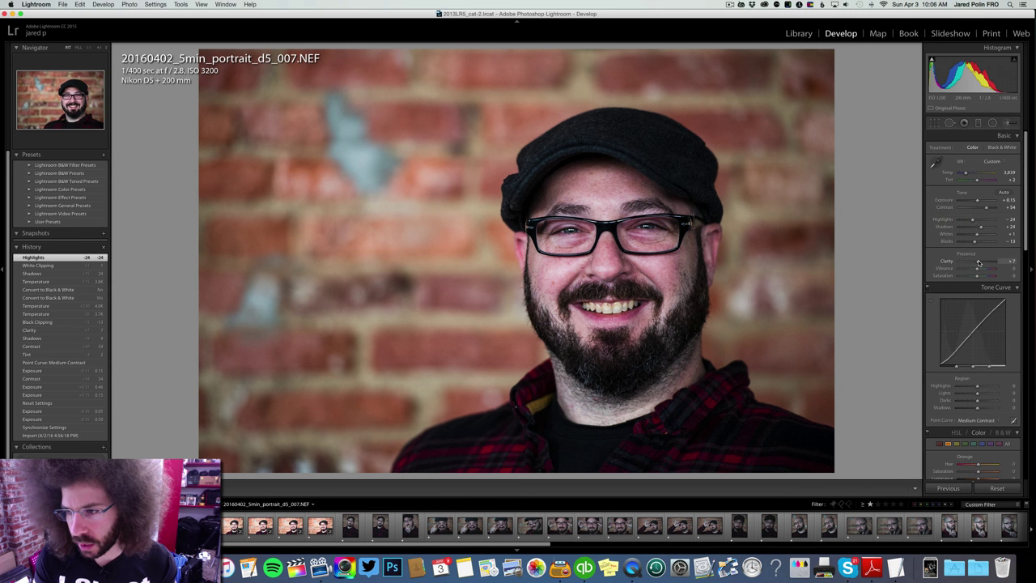
{"action": "left_click_drag", "start_coordinate": [979, 262], "coordinate": [974, 243]}
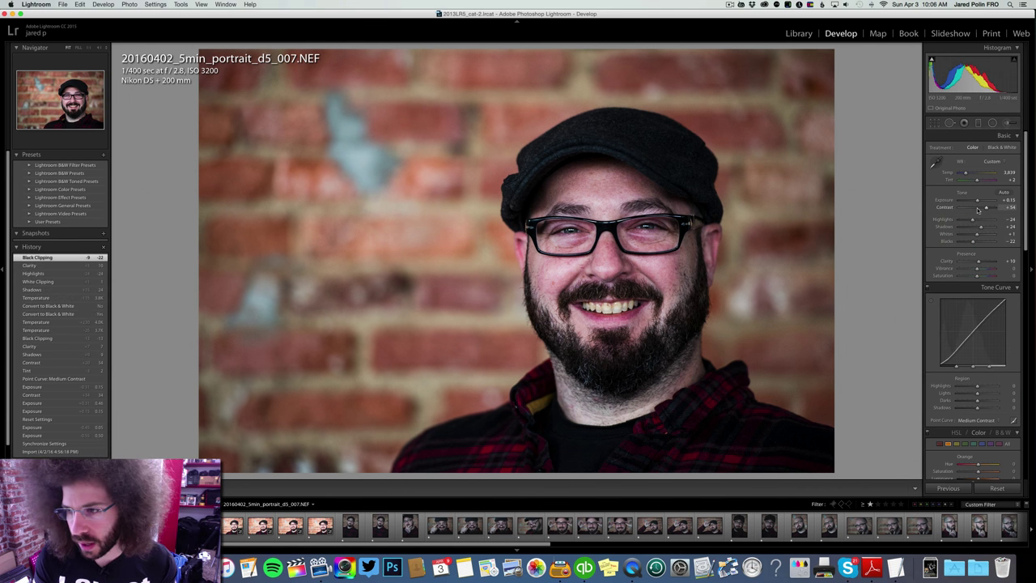
{"action": "left_click_drag", "start_coordinate": [984, 208], "coordinate": [980, 209]}
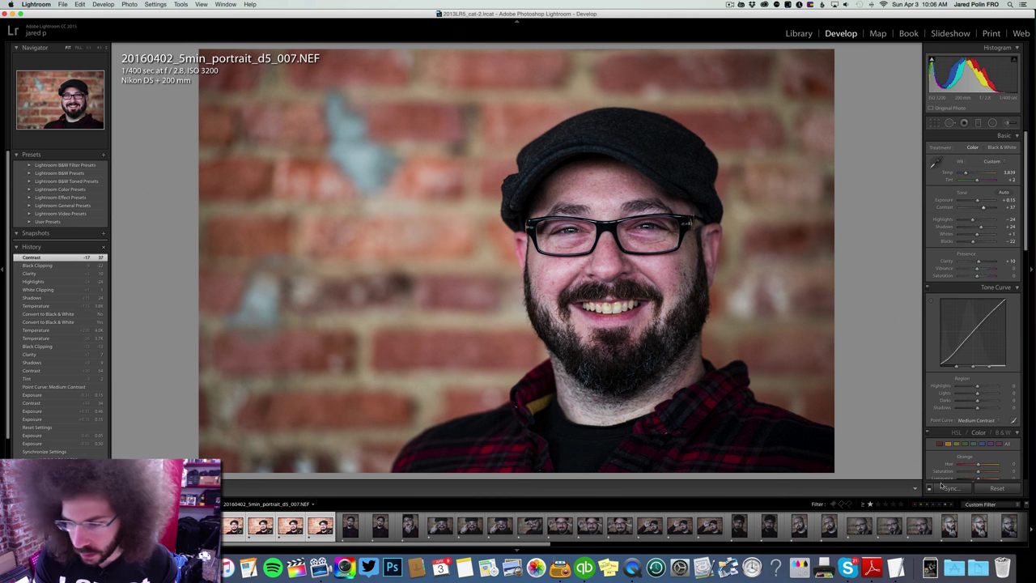
Step: Sync portrait 007's settings onto the following photos and step through them to _011
{"action": "left_click", "coordinate": [946, 488]}
{"action": "key", "text": "Return"}
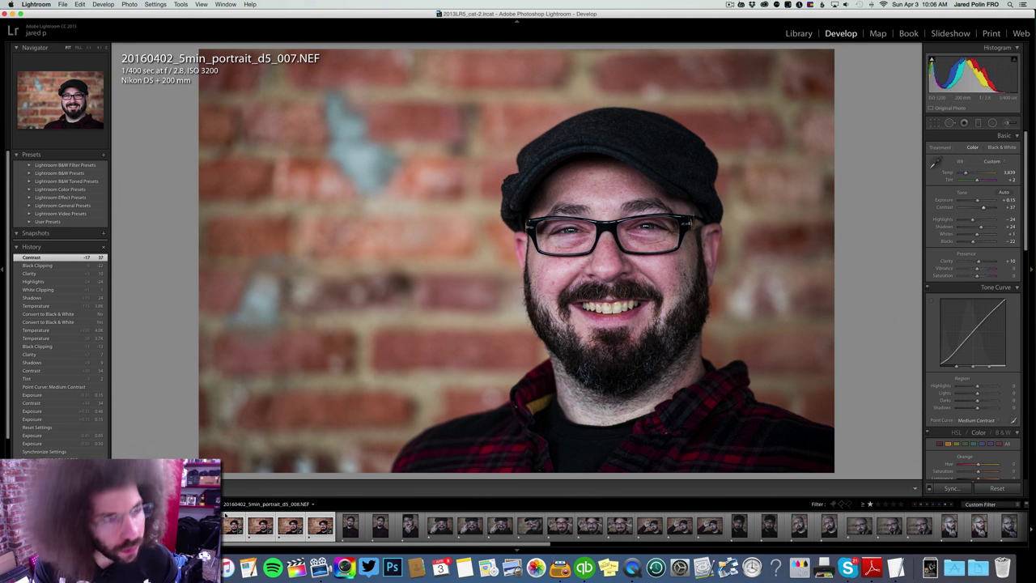
{"action": "key", "text": "Right"}
{"action": "key", "text": "Right"}
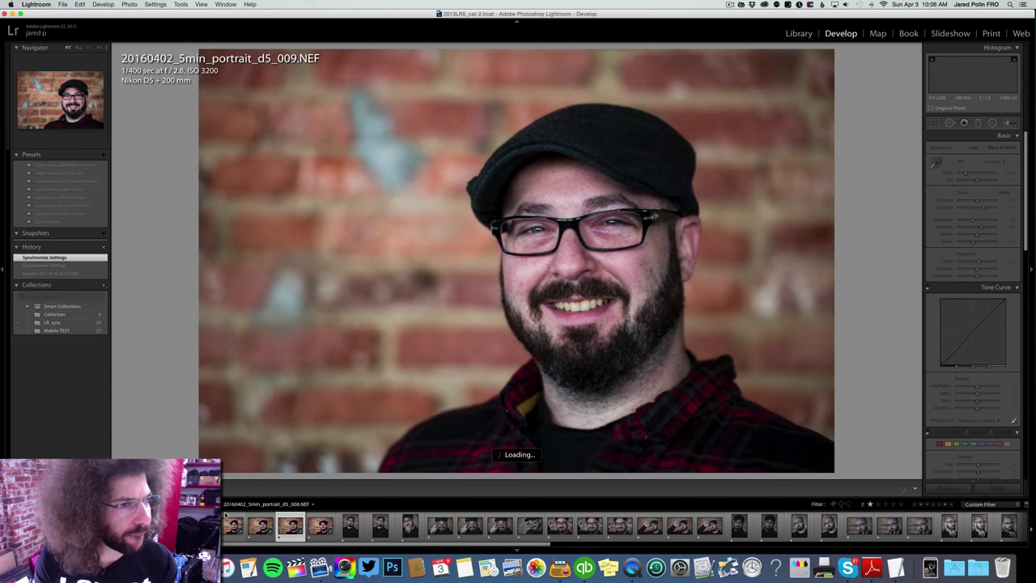
{"action": "key", "text": "Right"}
{"action": "key", "text": "Right"}
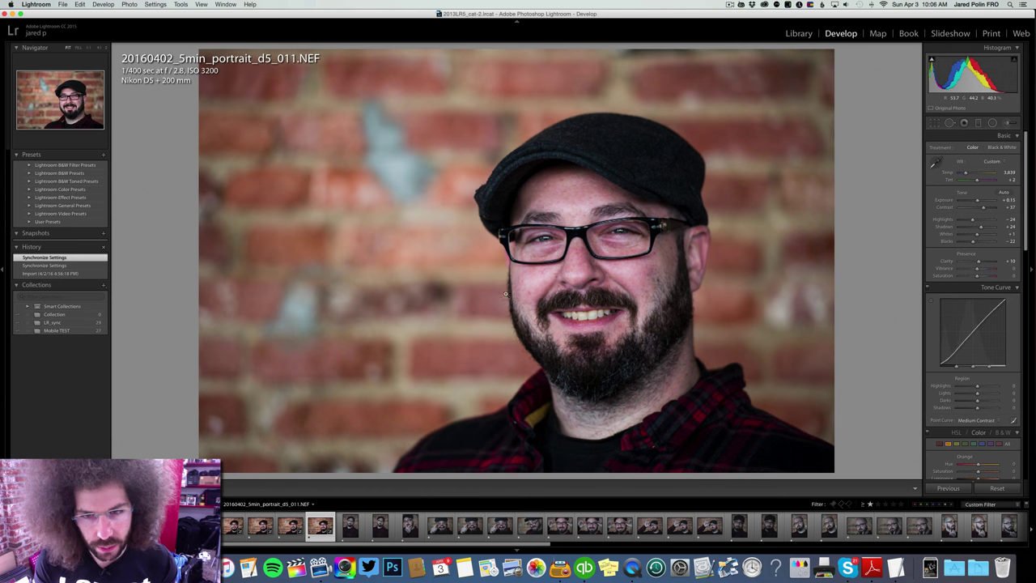
Step: Give photo _008 a red label and convert photo _011 to black and white
{"action": "key", "text": "Left"}
{"action": "key", "text": "Left"}
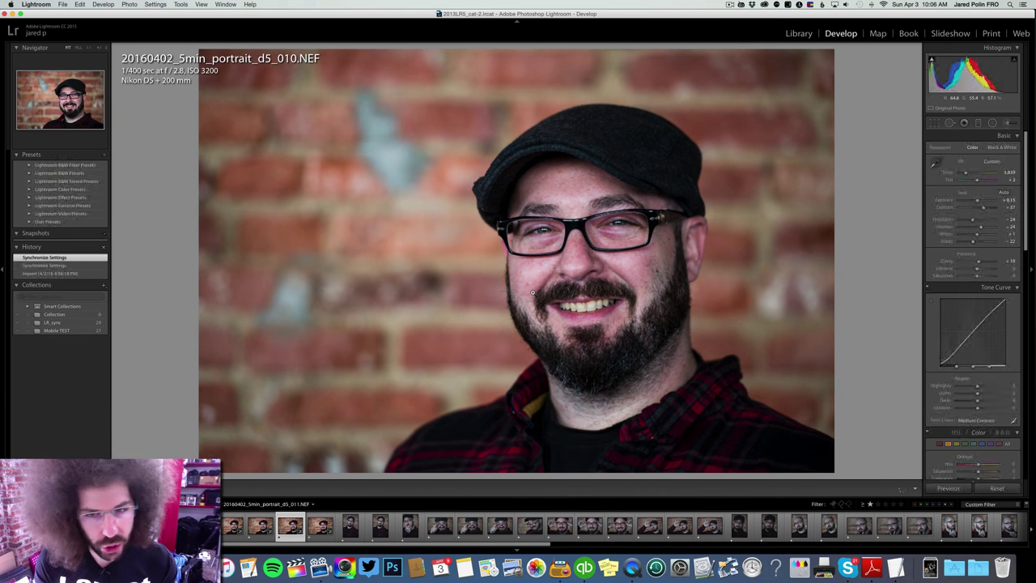
{"action": "key", "text": "Left"}
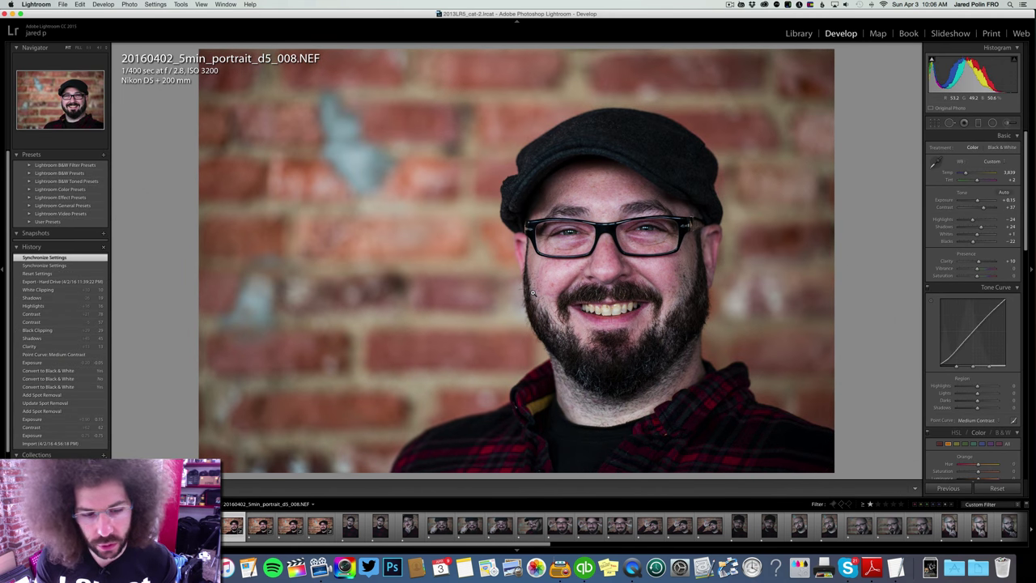
{"action": "key", "text": "6"}
{"action": "key", "text": "Right"}
{"action": "key", "text": "Right"}
{"action": "key", "text": "Right"}
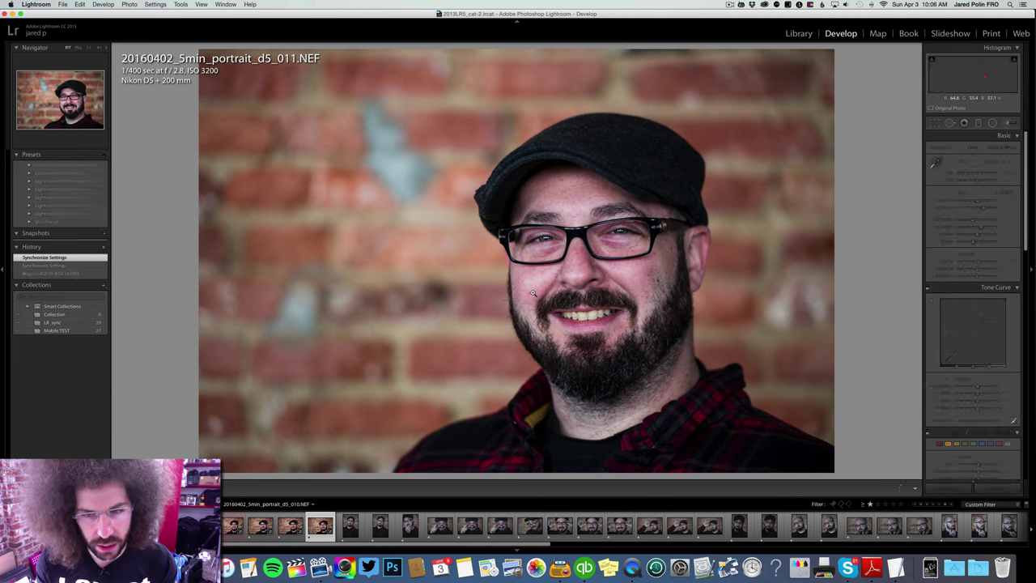
{"action": "left_click", "coordinate": [1000, 147]}
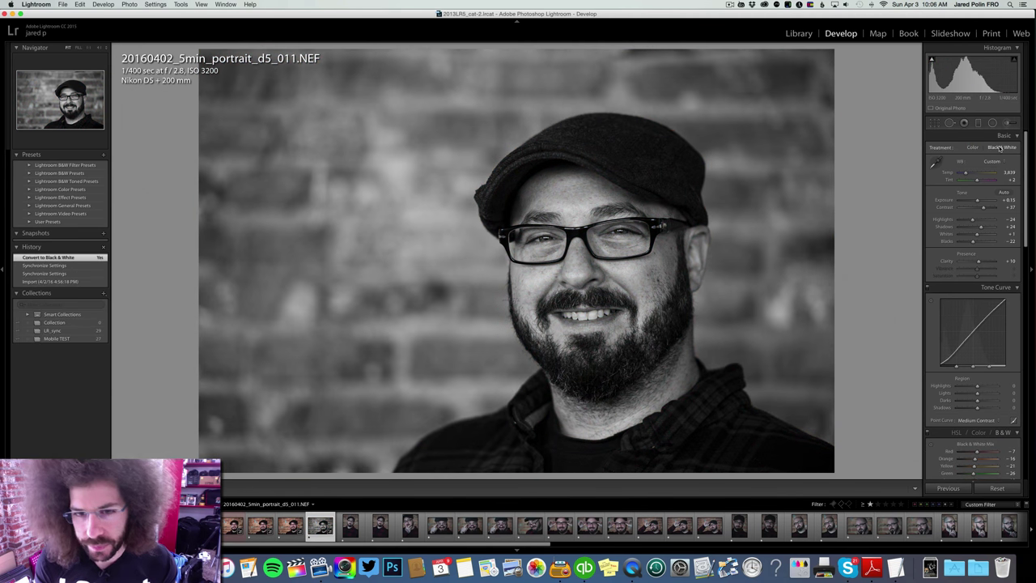
Step: Return _011 to colour, then brighten portrait _012 and add contrast after checking sharpness
{"action": "left_click", "coordinate": [970, 147]}
{"action": "key", "text": "Right"}
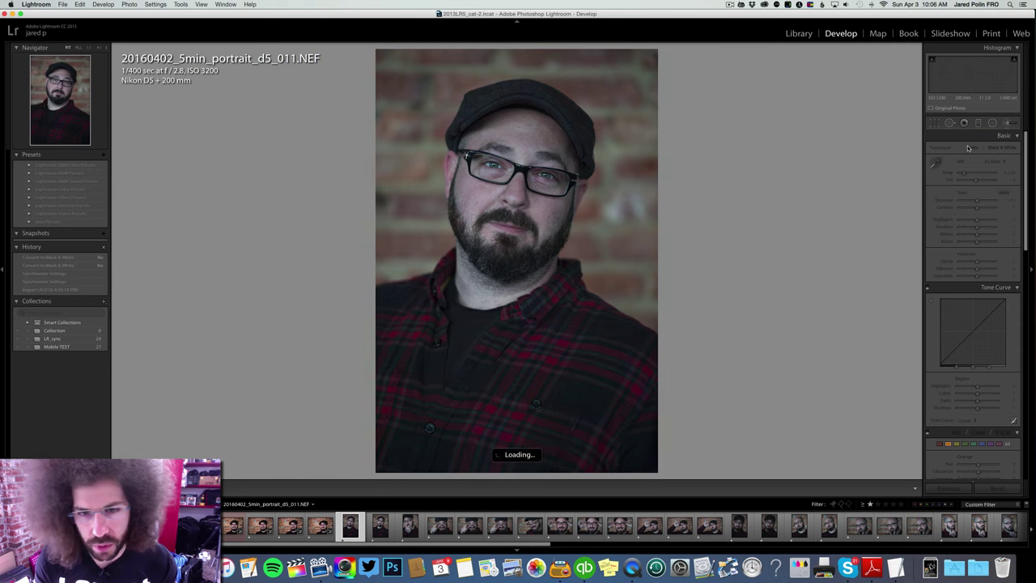
{"action": "left_click", "coordinate": [554, 186]}
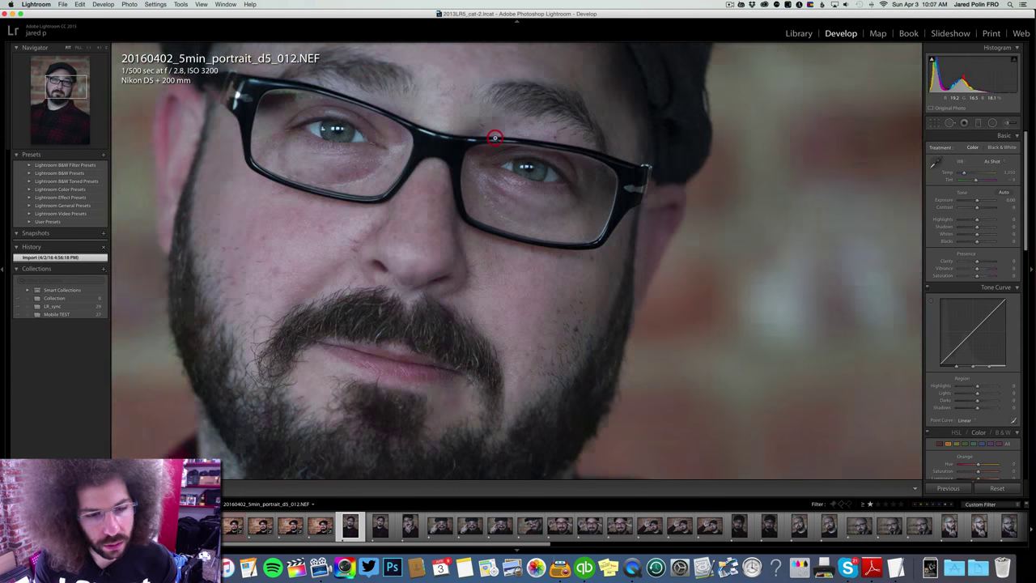
{"action": "left_click", "coordinate": [494, 138]}
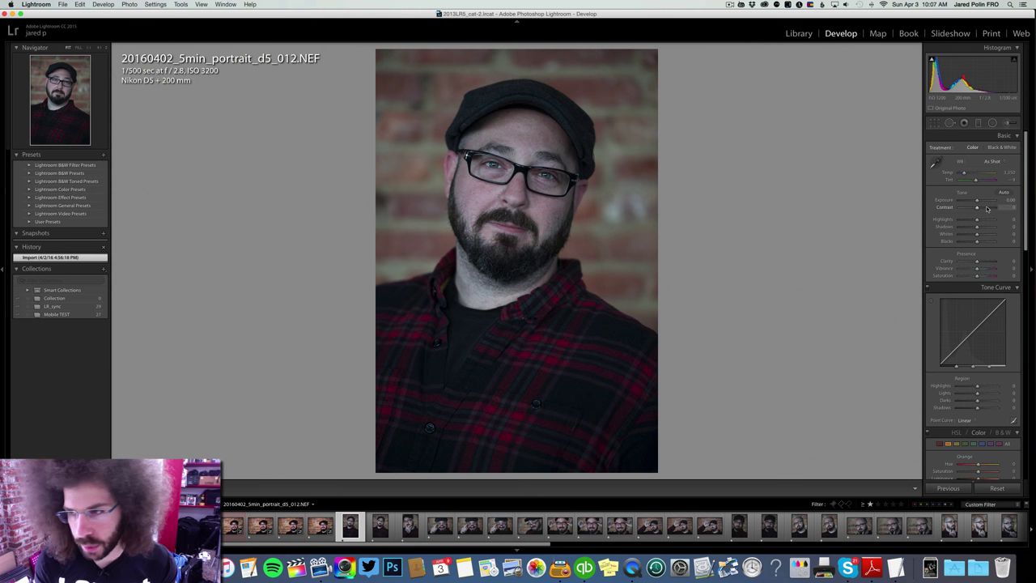
{"action": "left_click_drag", "start_coordinate": [976, 200], "coordinate": [984, 207]}
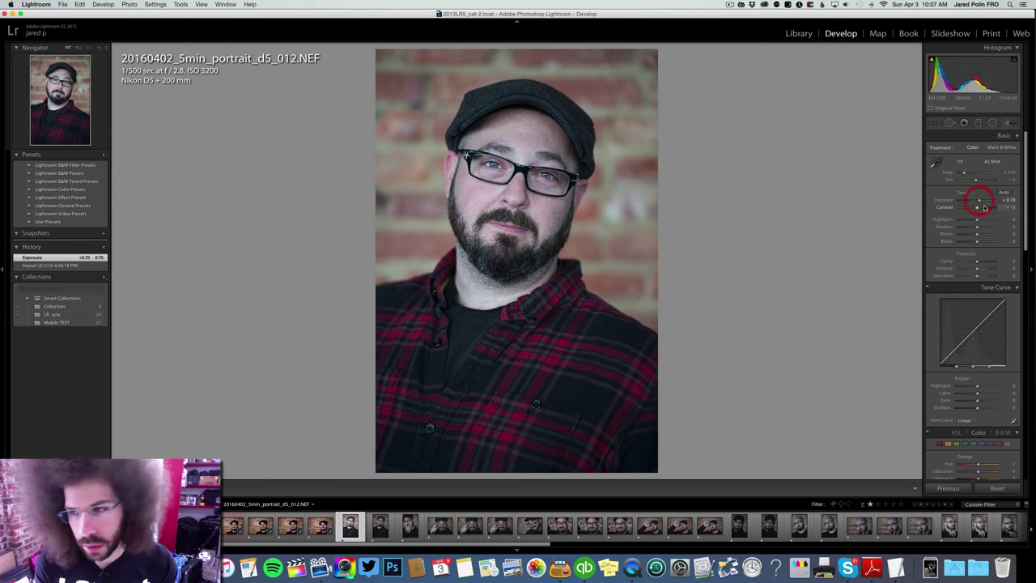
Step: Convert _012 to black and white with contrast +55, lifted shadows and a Strong Contrast curve
{"action": "left_click", "coordinate": [999, 147]}
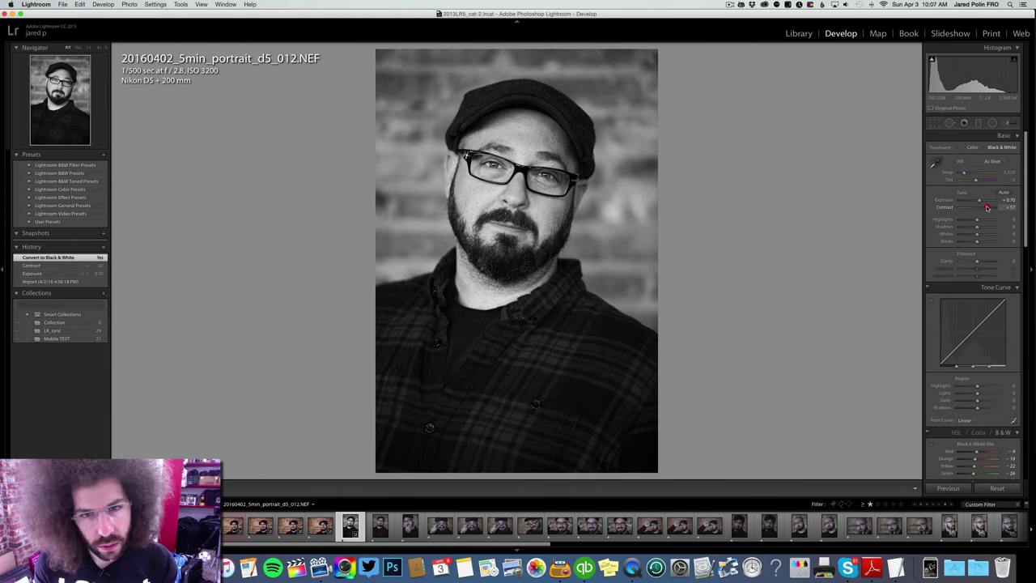
{"action": "mouse_move", "coordinate": [987, 207]}
{"action": "left_mouse_down"}
{"action": "mouse_move", "coordinate": [993, 228]}
{"action": "mouse_move", "coordinate": [972, 219]}
{"action": "left_mouse_up"}
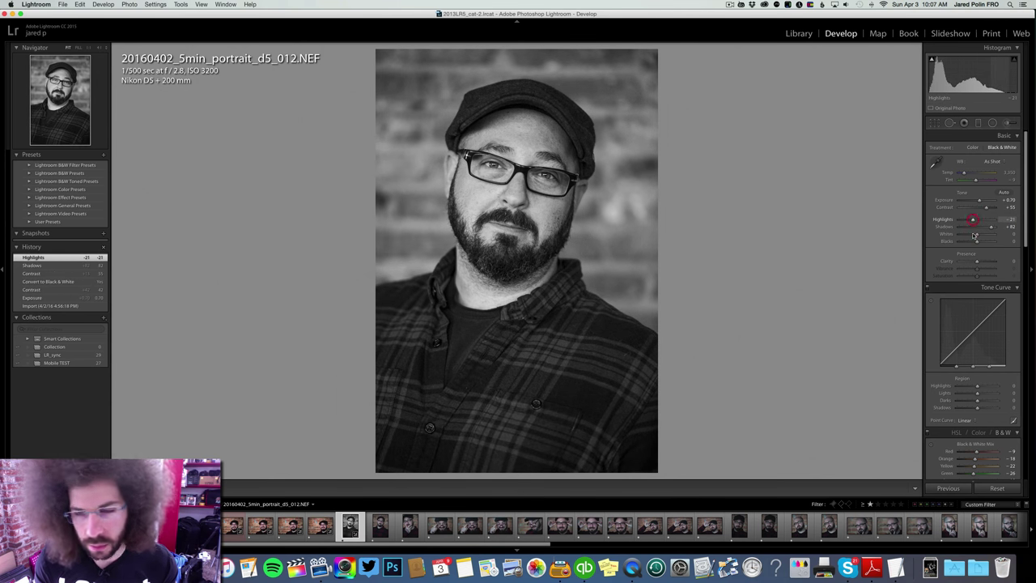
{"action": "left_click", "coordinate": [966, 419]}
{"action": "left_click", "coordinate": [975, 429]}
{"action": "left_click", "coordinate": [967, 420]}
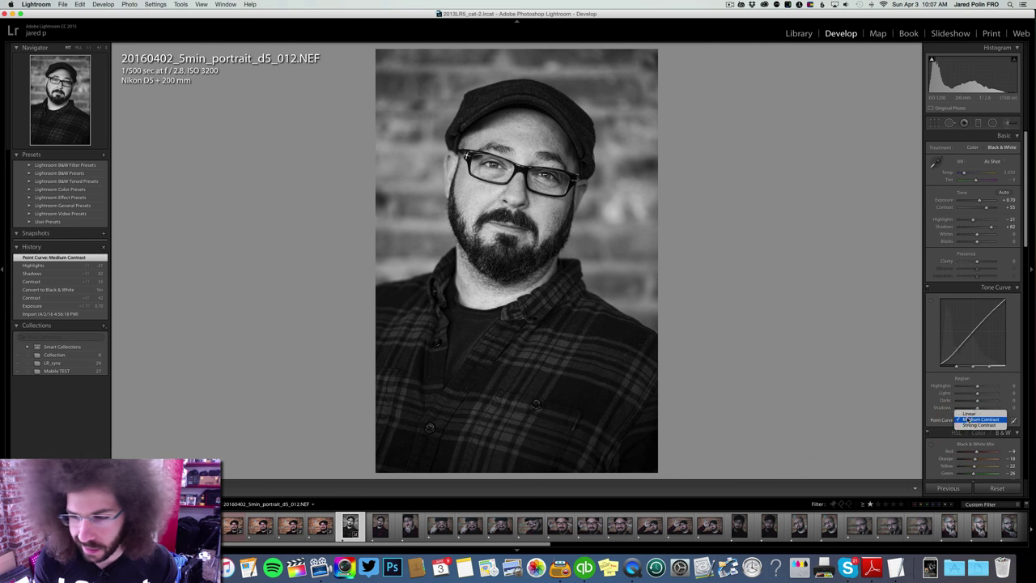
{"action": "left_click", "coordinate": [971, 426]}
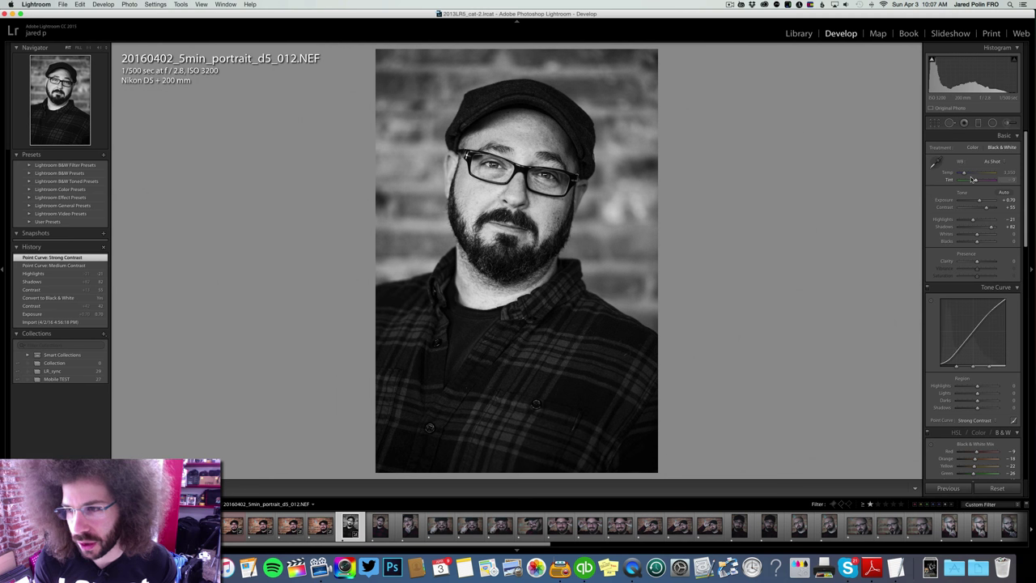
Step: Compare _012 with the original, then set highlights to -21 and clarity to +7
{"action": "key", "text": "backslash"}
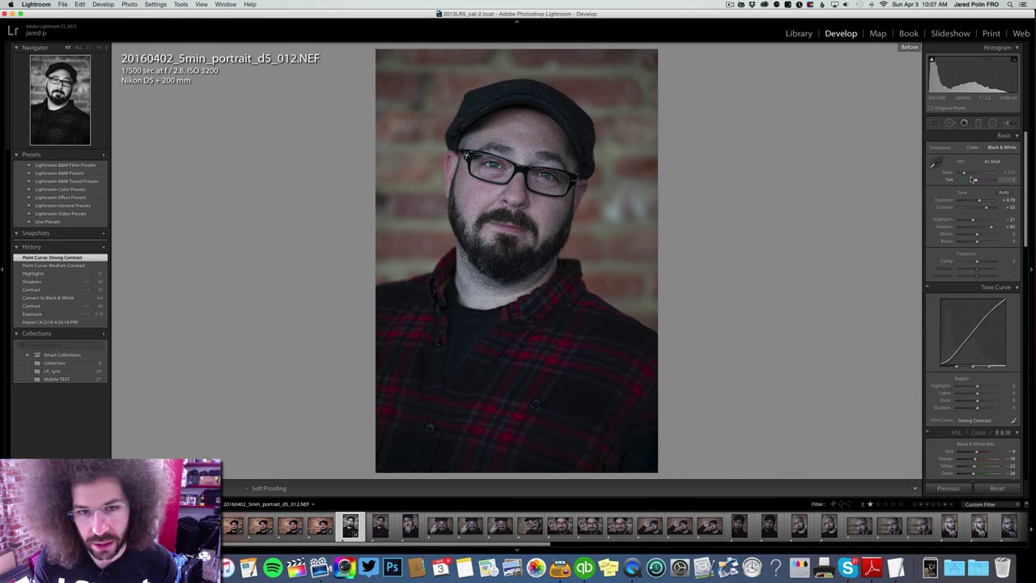
{"action": "key", "text": "backslash"}
{"action": "key", "text": "backslash"}
{"action": "key", "text": "backslash"}
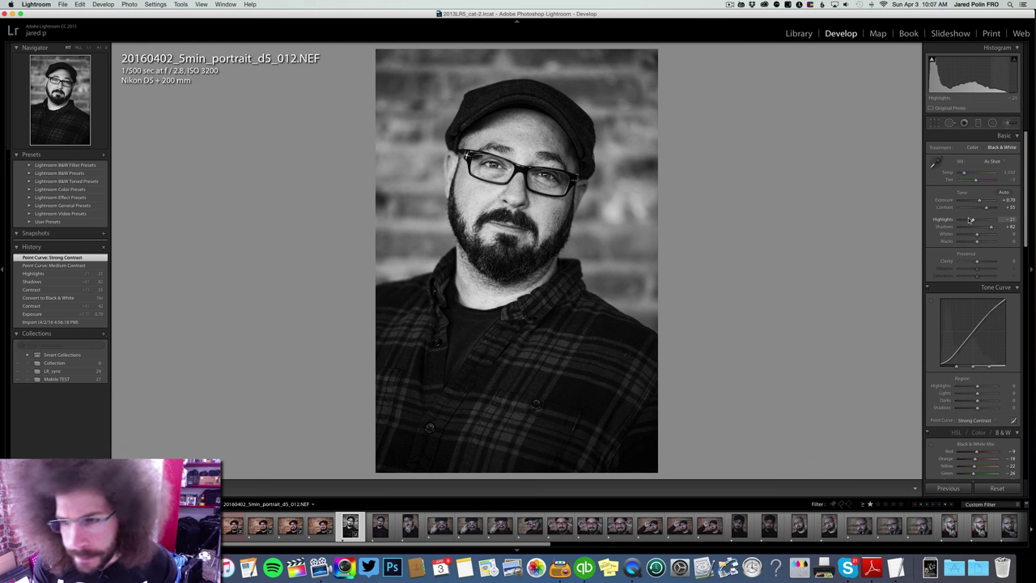
{"action": "left_click_drag", "start_coordinate": [973, 219], "coordinate": [970, 219]}
{"action": "left_click_drag", "start_coordinate": [978, 263], "coordinate": [976, 260]}
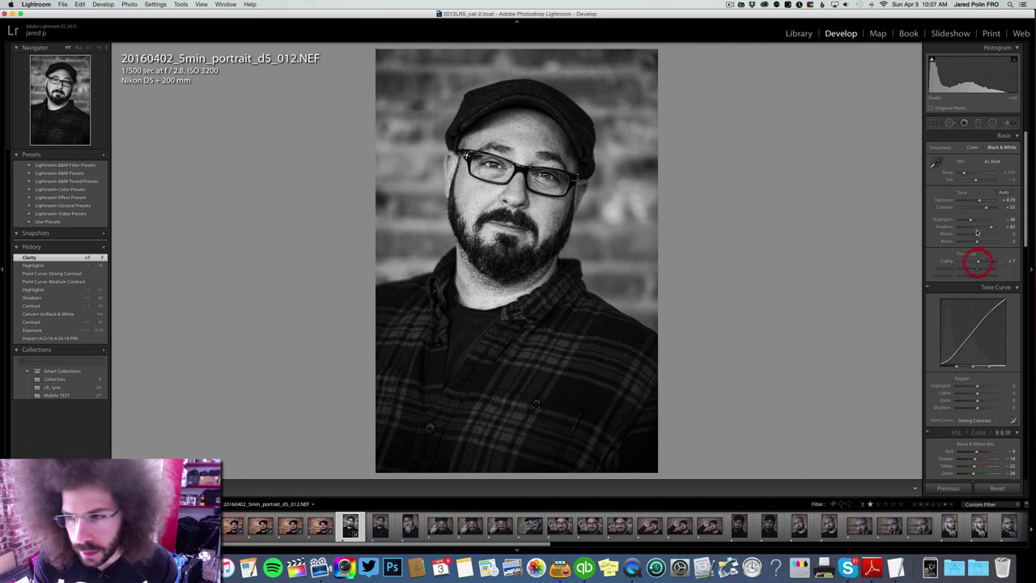
{"action": "left_click", "coordinate": [973, 220]}
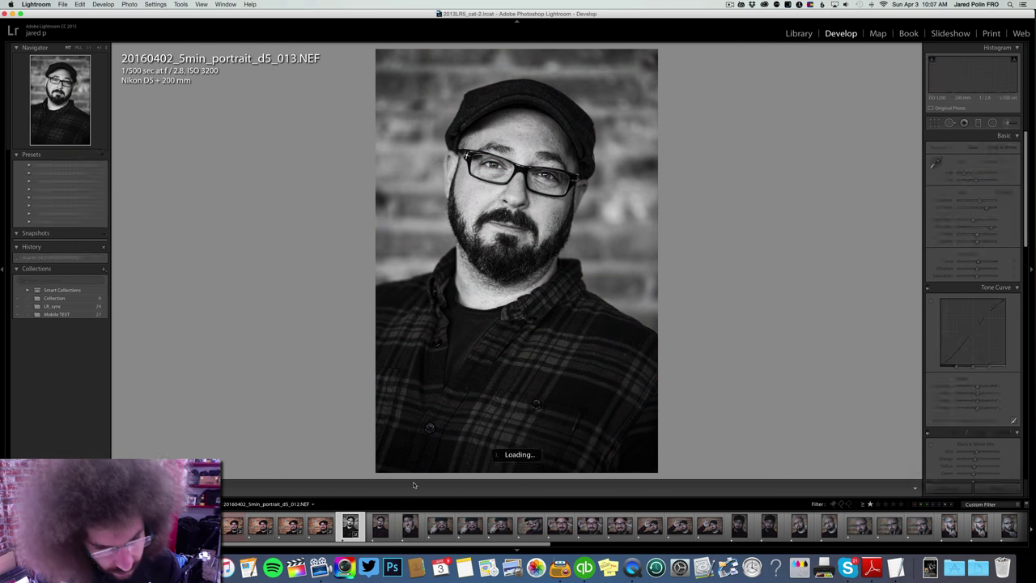
Step: Sync _012's black-and-white look onto _013, return _013 to colour with tint -15, and step back
{"action": "left_click", "coordinate": [379, 527], "text": "super"}
{"action": "left_click", "coordinate": [947, 488]}
{"action": "left_click", "coordinate": [381, 526]}
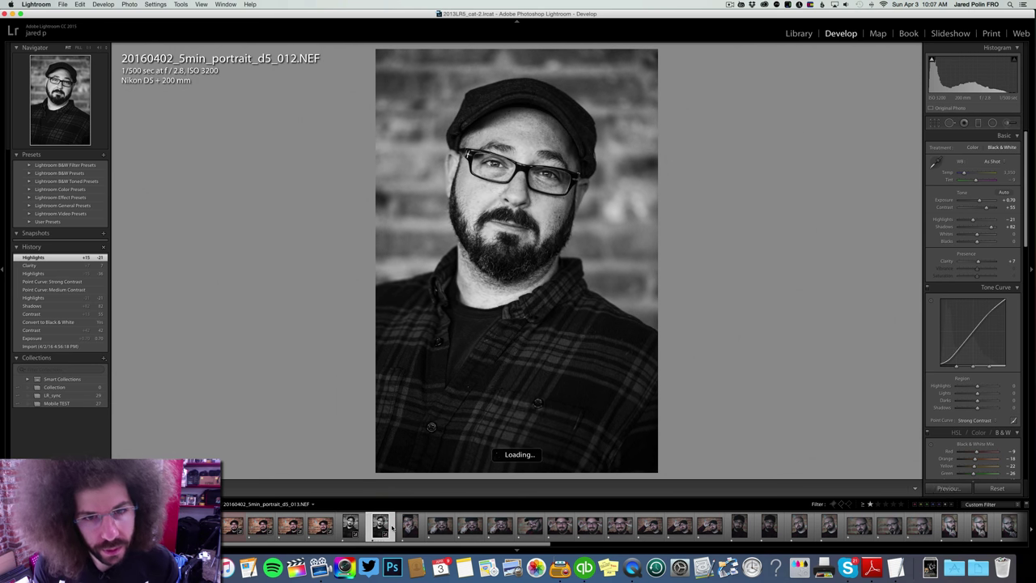
{"action": "left_click", "coordinate": [972, 147]}
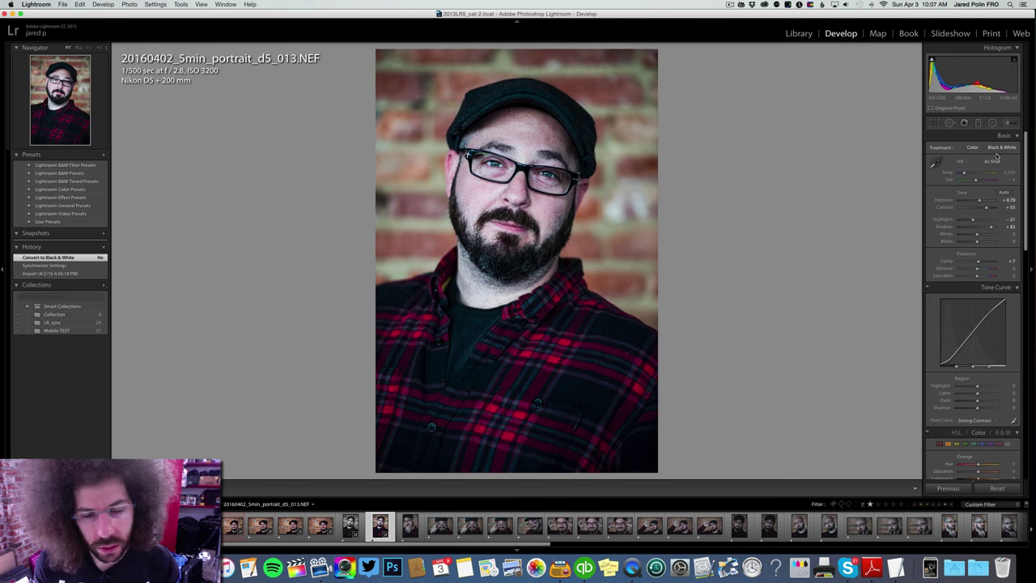
{"action": "left_click_drag", "start_coordinate": [973, 180], "coordinate": [972, 179]}
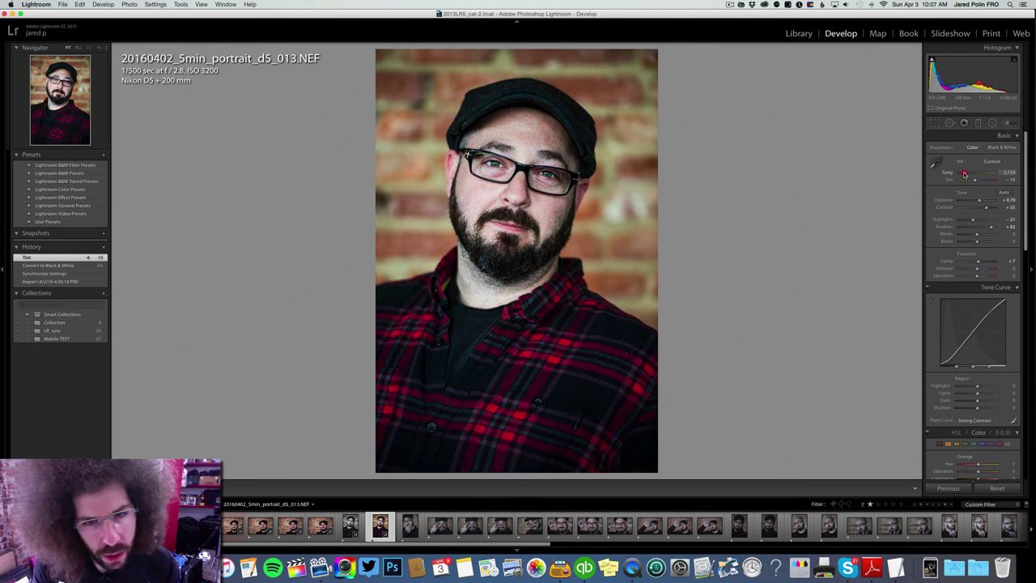
{"action": "key", "text": "Left"}
{"action": "key", "text": "Left"}
{"action": "key", "text": "Left"}
{"action": "key", "text": "Left"}
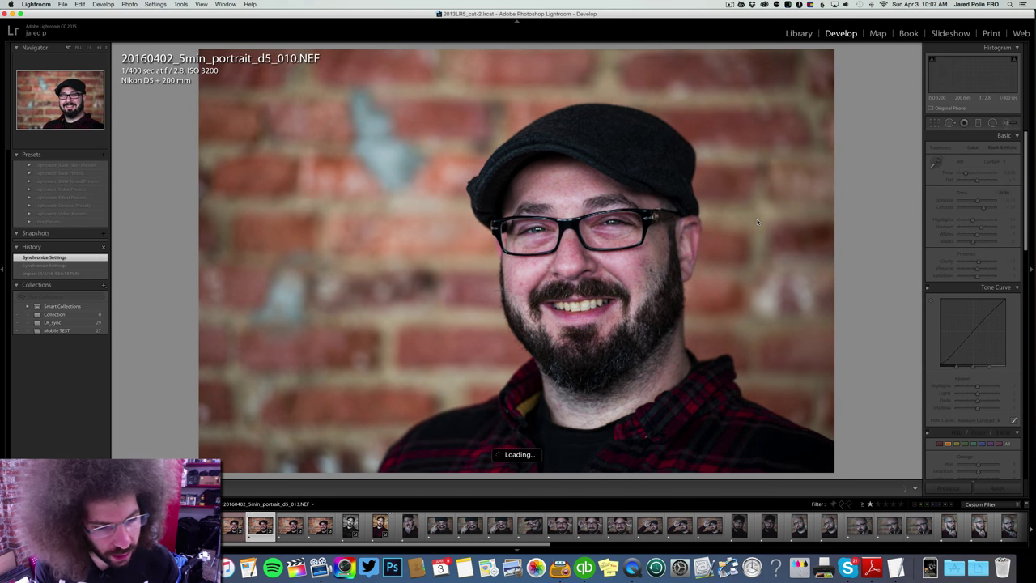
Step: Reduce portrait 008's red saturation in the HSL panel to -16, then open portrait 014
{"action": "key", "text": "Left"}
{"action": "key", "text": "Left"}
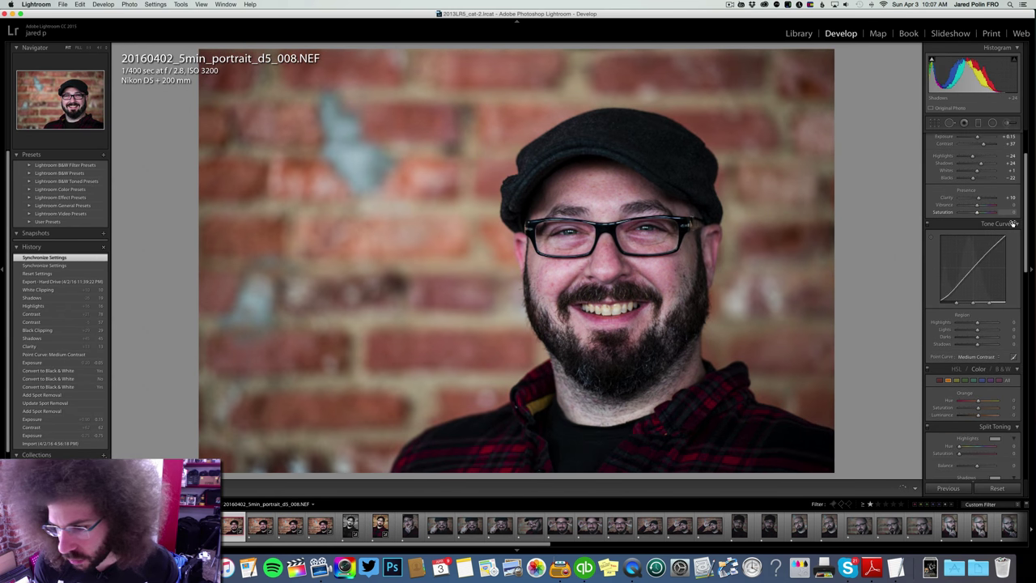
{"action": "scroll", "coordinate": [1012, 223], "scroll_direction": "down", "scroll_amount": 5}
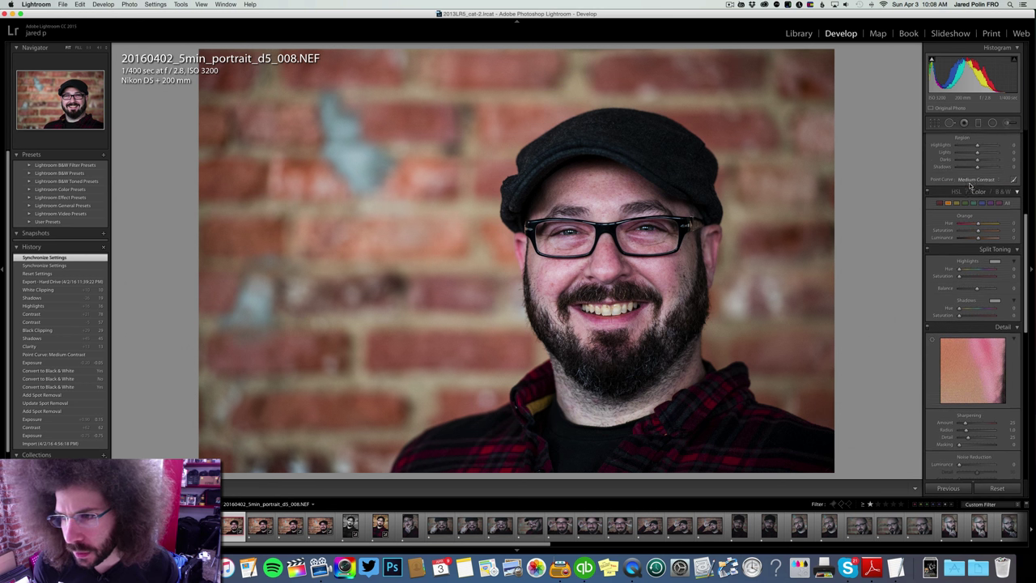
{"action": "left_click", "coordinate": [957, 192]}
{"action": "left_click", "coordinate": [978, 192]}
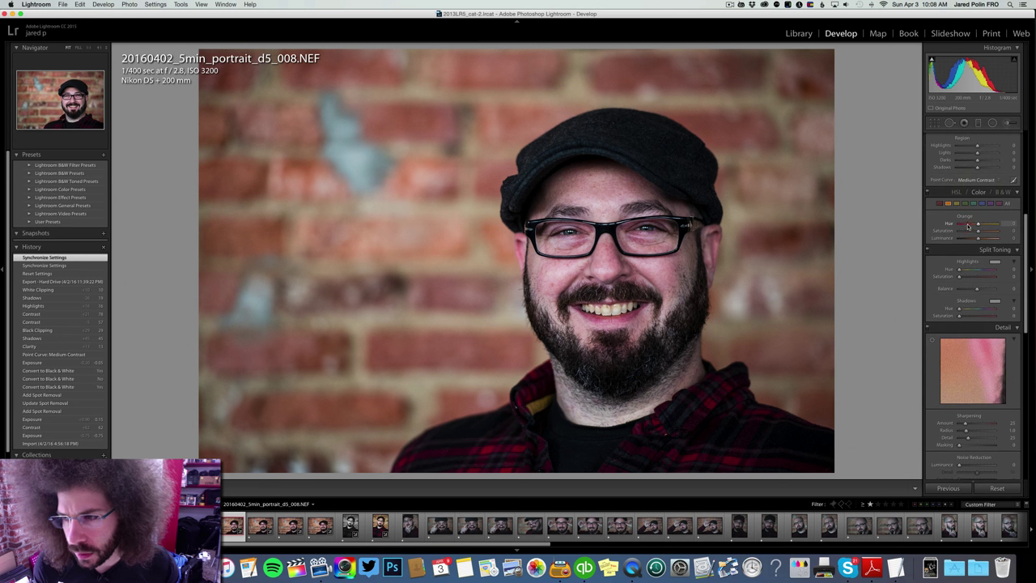
{"action": "left_click", "coordinate": [956, 191]}
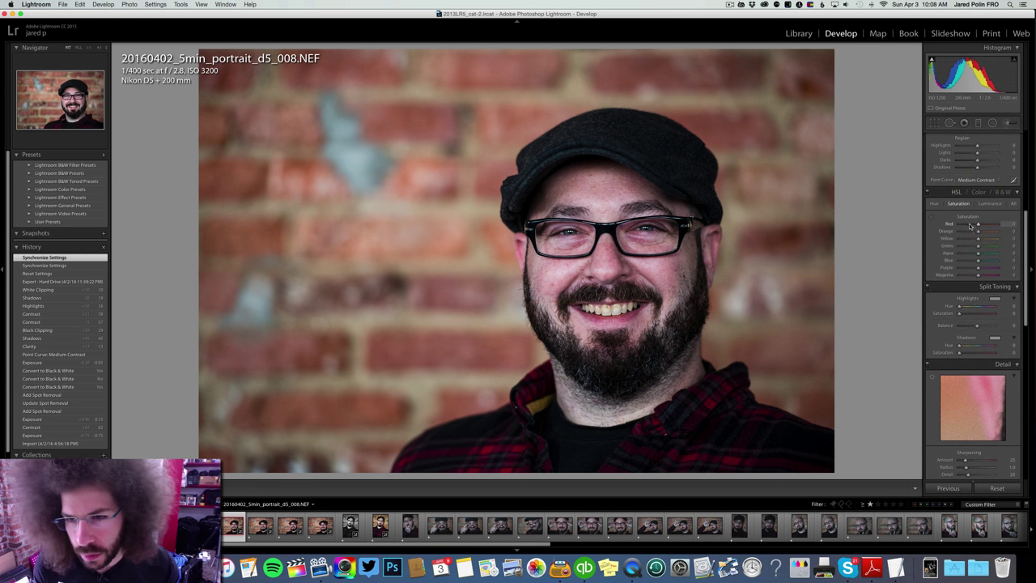
{"action": "mouse_move", "coordinate": [975, 226]}
{"action": "left_mouse_down"}
{"action": "mouse_move", "coordinate": [1003, 225]}
{"action": "mouse_move", "coordinate": [974, 228]}
{"action": "left_mouse_up"}
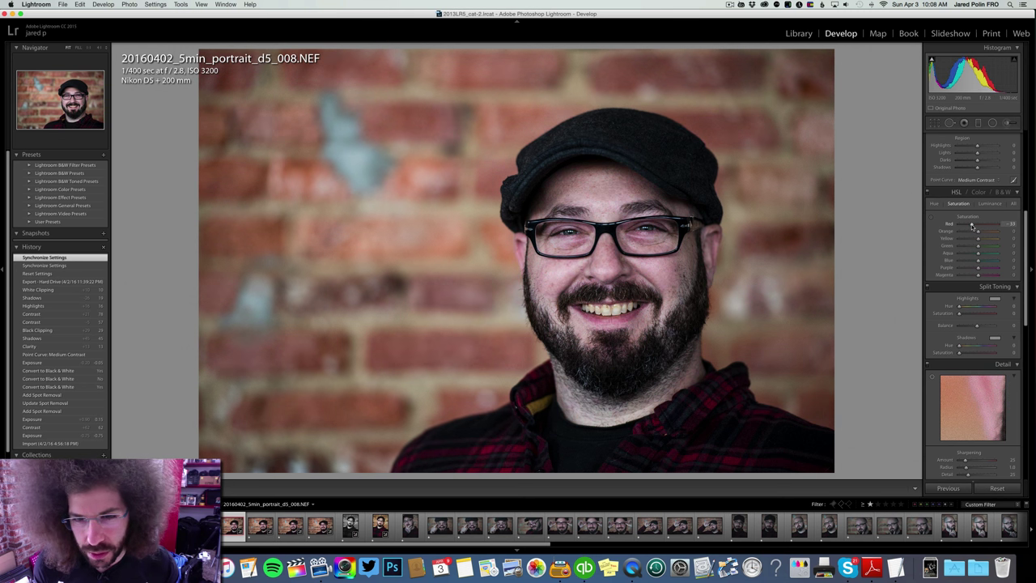
{"action": "left_click_drag", "start_coordinate": [972, 227], "coordinate": [973, 227]}
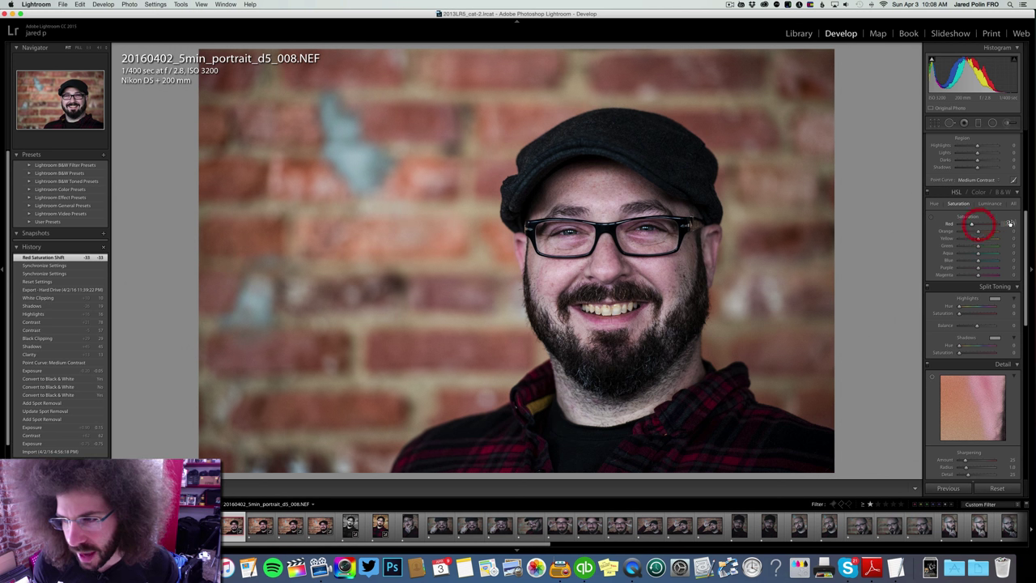
{"action": "left_click", "coordinate": [1009, 224]}
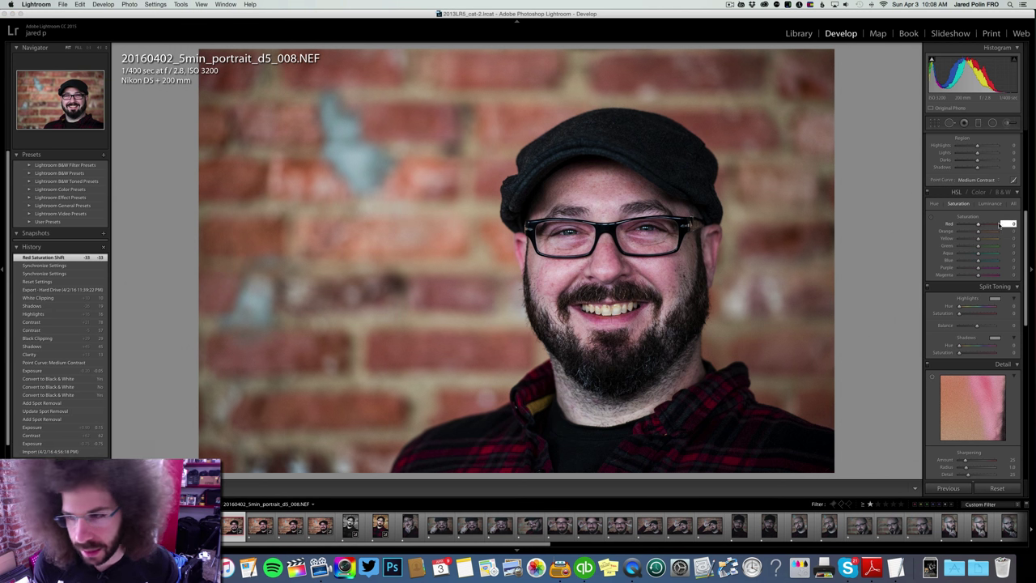
{"action": "double_click", "coordinate": [978, 225]}
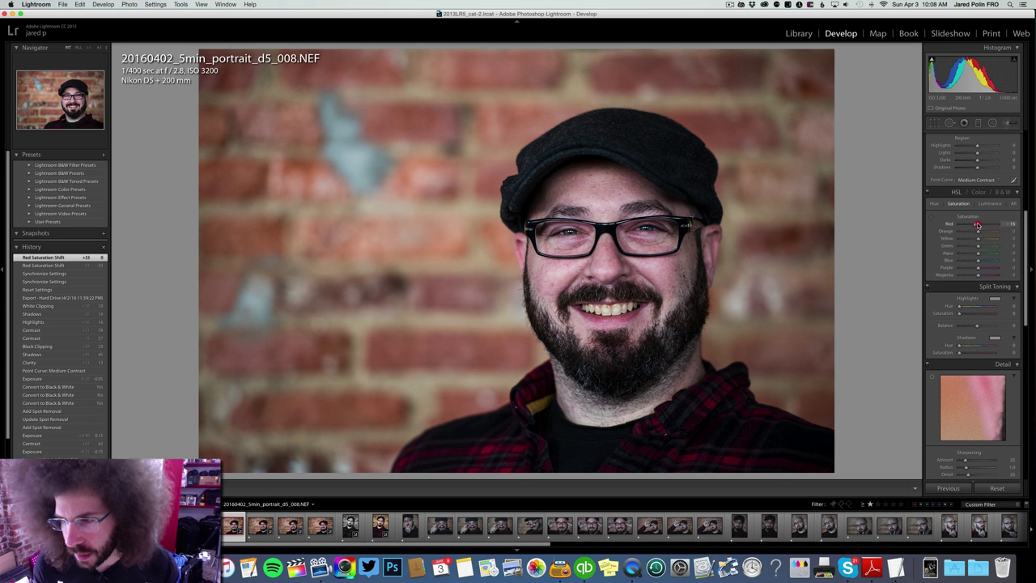
{"action": "left_click_drag", "start_coordinate": [977, 226], "coordinate": [976, 227]}
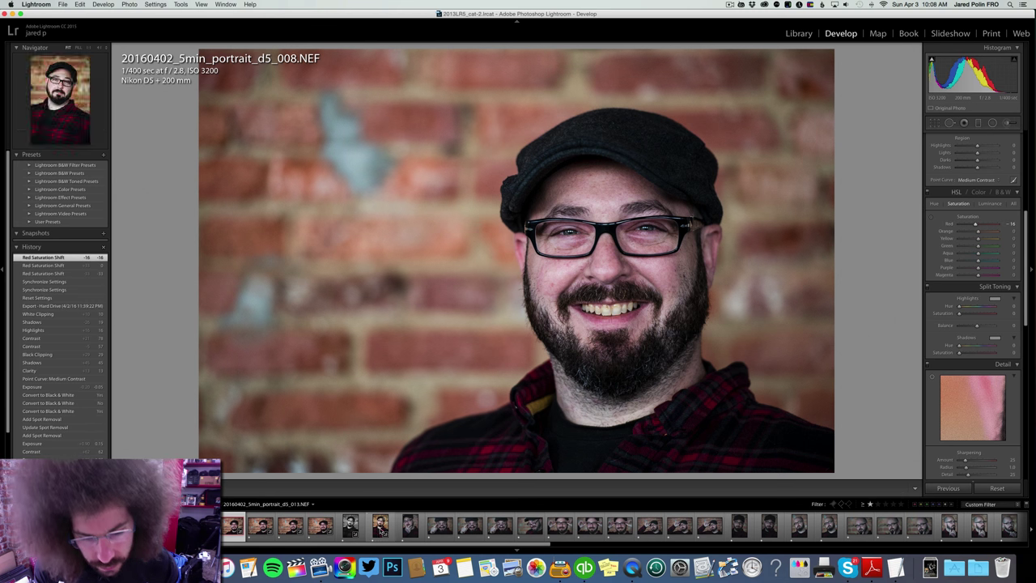
{"action": "left_click", "coordinate": [409, 526]}
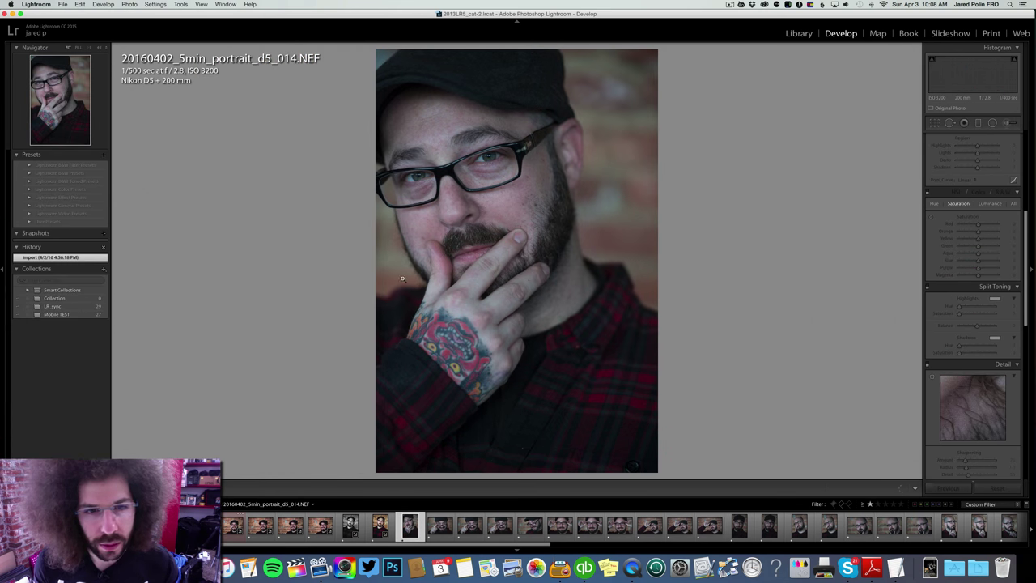
Step: Check 014's eyes up close, then set exposure +0.55, contrast +59 and a warmer temperature
{"action": "left_click_drag", "start_coordinate": [437, 203], "coordinate": [601, 248]}
{"action": "left_click_drag", "start_coordinate": [660, 176], "coordinate": [661, 176]}
{"action": "scroll", "coordinate": [972, 181], "scroll_direction": "up", "scroll_amount": 5}
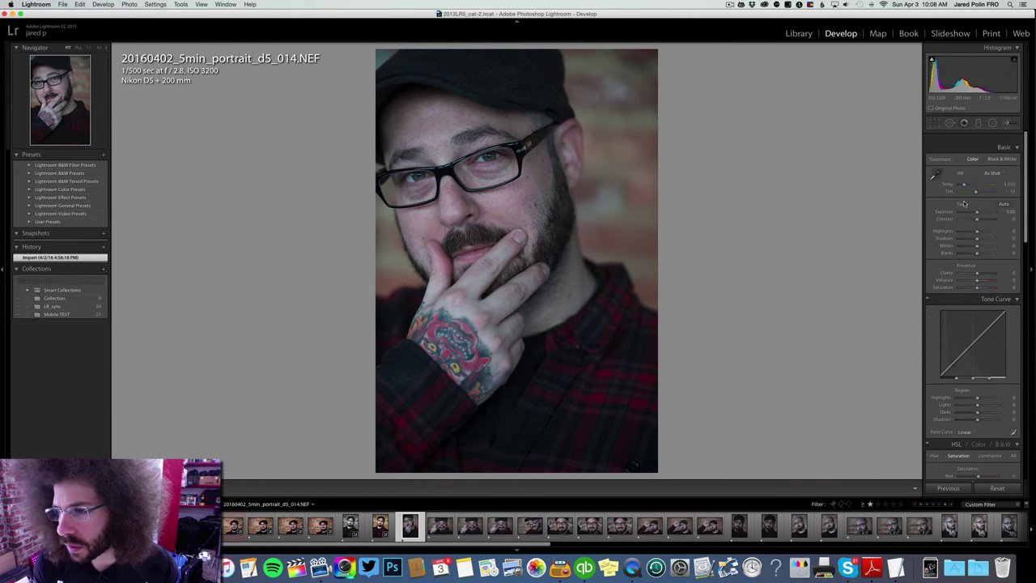
{"action": "left_click_drag", "start_coordinate": [977, 200], "coordinate": [981, 200]}
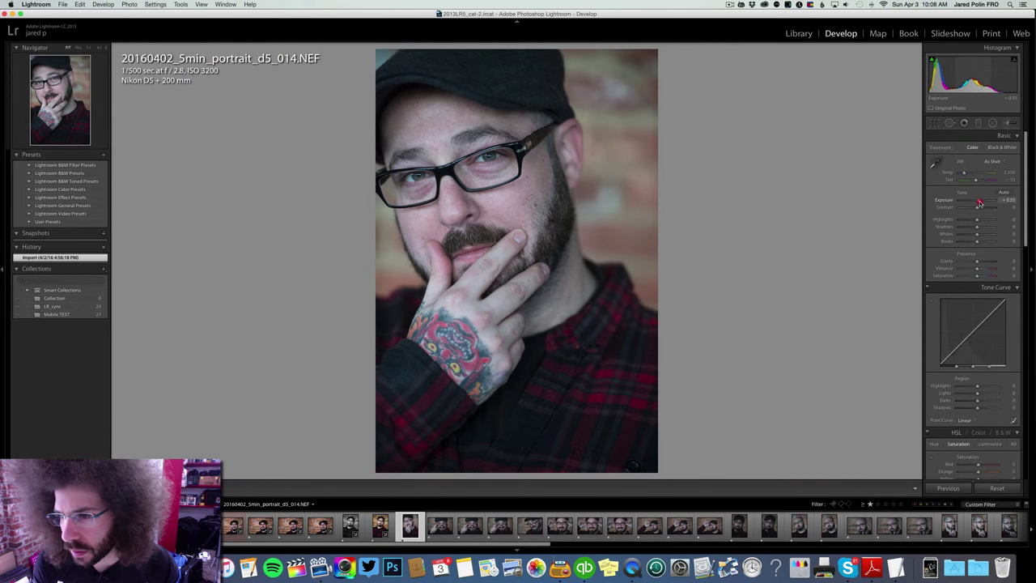
{"action": "left_click", "coordinate": [985, 209]}
{"action": "left_click_drag", "start_coordinate": [986, 210], "coordinate": [986, 209]}
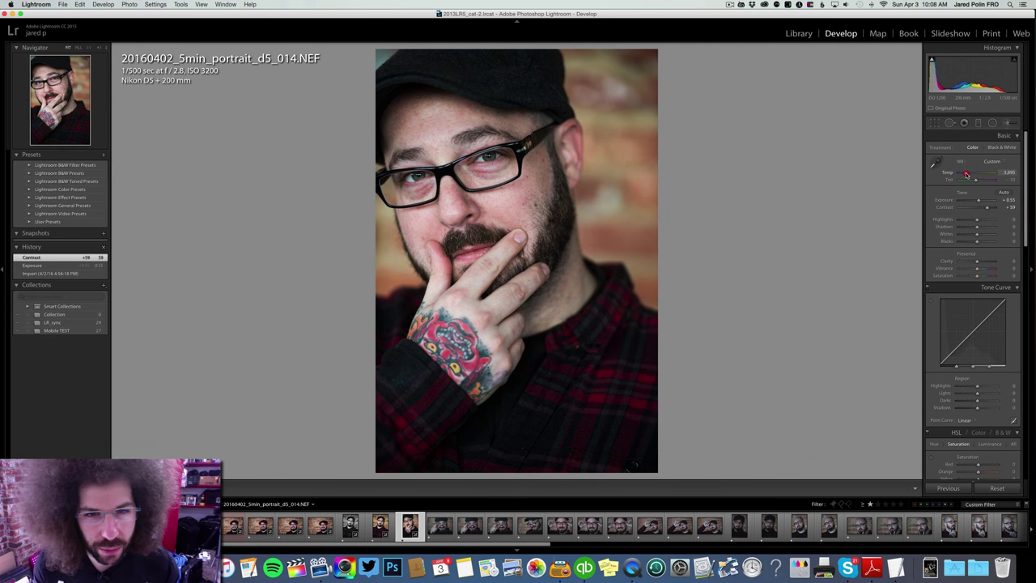
{"action": "left_click", "coordinate": [965, 174]}
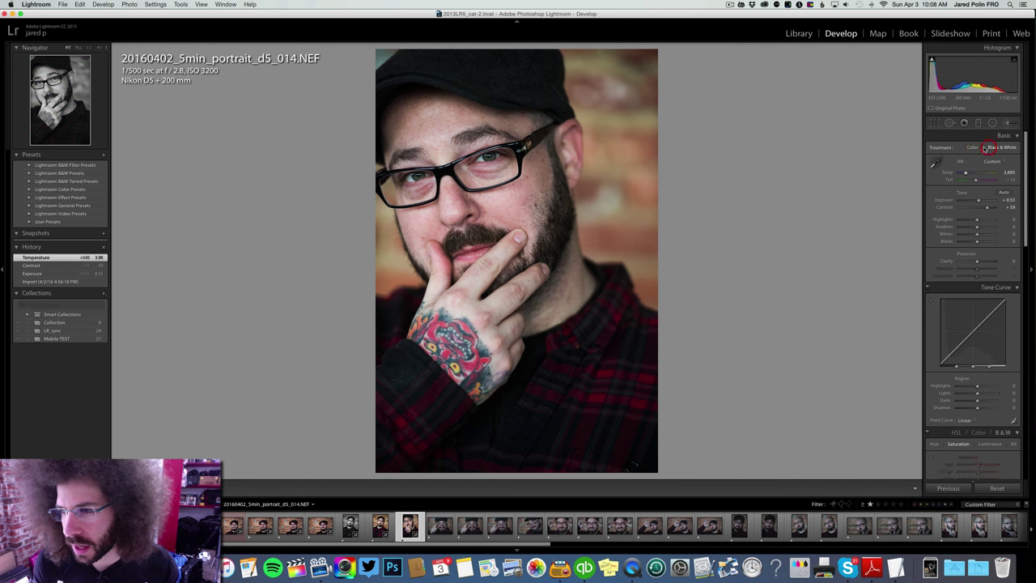
Step: Preview 014 in black and white, keep it colour, and add clarity +12 and a Medium Contrast curve
{"action": "left_click", "coordinate": [999, 148]}
{"action": "left_click", "coordinate": [972, 147]}
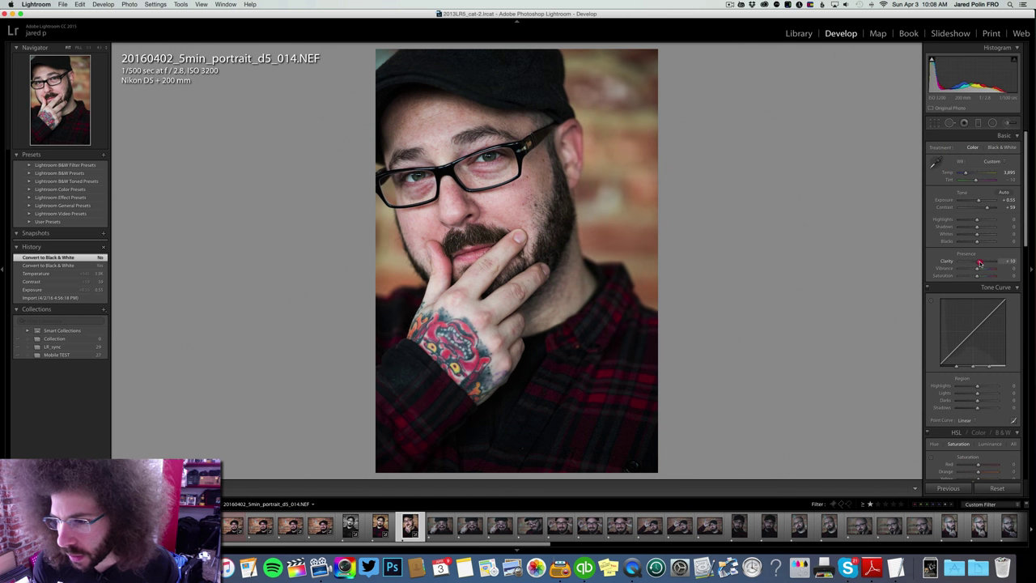
{"action": "left_click_drag", "start_coordinate": [979, 263], "coordinate": [979, 261]}
{"action": "left_click", "coordinate": [975, 419]}
{"action": "left_click", "coordinate": [975, 418]}
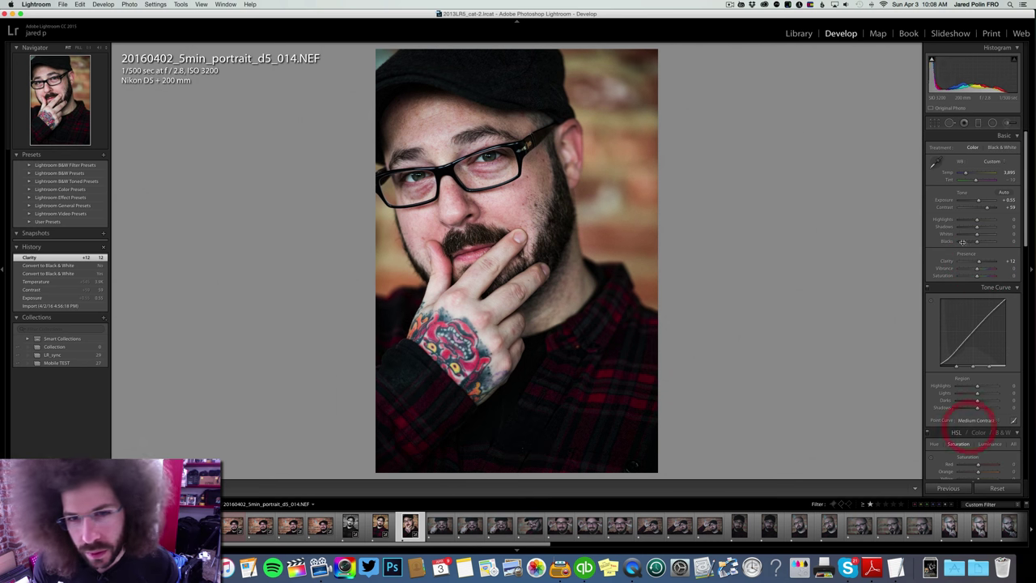
Step: Lift 014's shadows to +55 and blacks to +10, pull highlights to -6, and check at 1:1
{"action": "left_click_drag", "start_coordinate": [984, 227], "coordinate": [976, 245]}
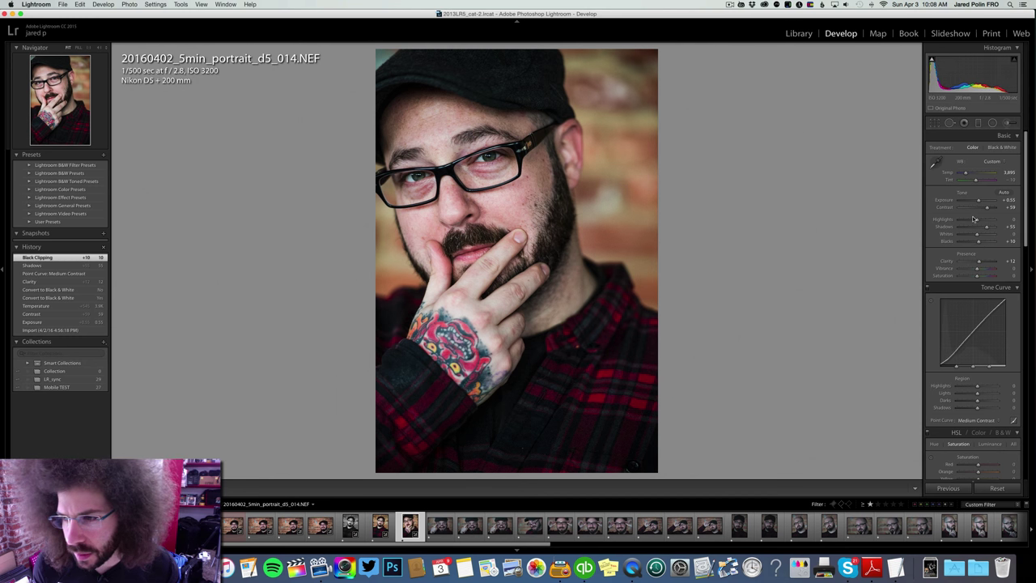
{"action": "left_click_drag", "start_coordinate": [975, 220], "coordinate": [975, 220]}
{"action": "left_click", "coordinate": [465, 175]}
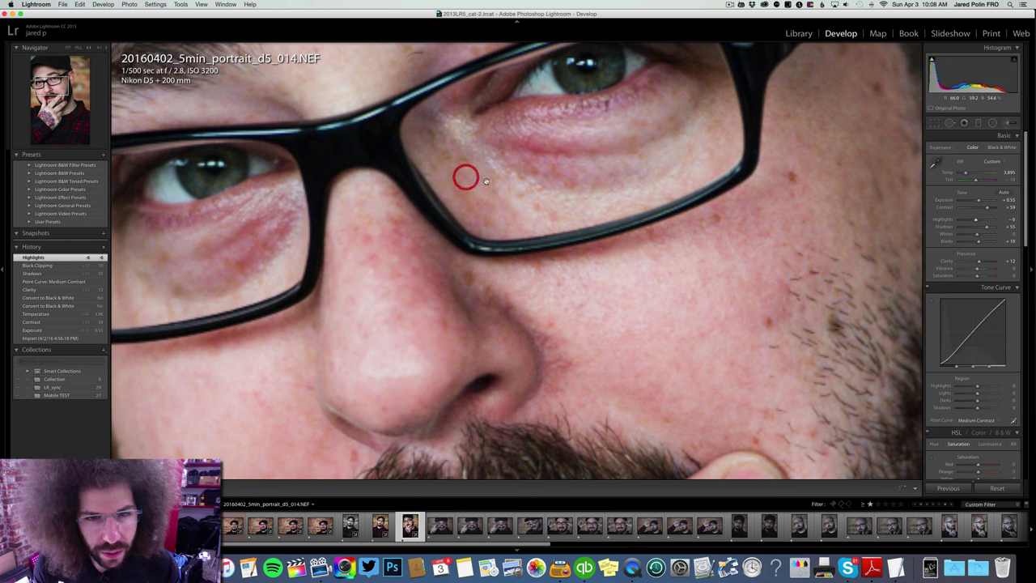
{"action": "left_click", "coordinate": [440, 196]}
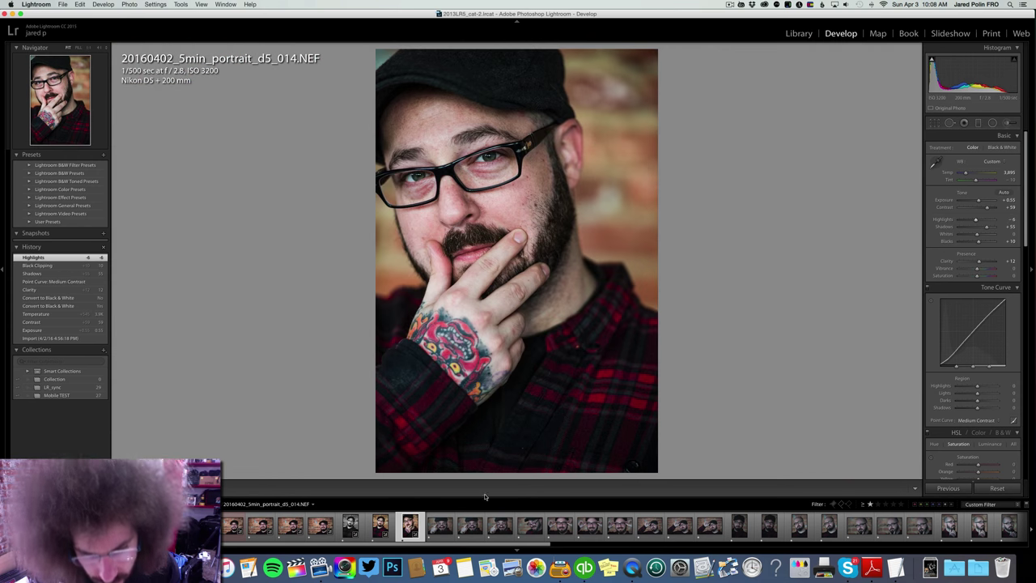
Step: Sync portrait 014's colour settings onto portrait 015
{"action": "left_click", "coordinate": [432, 530]}
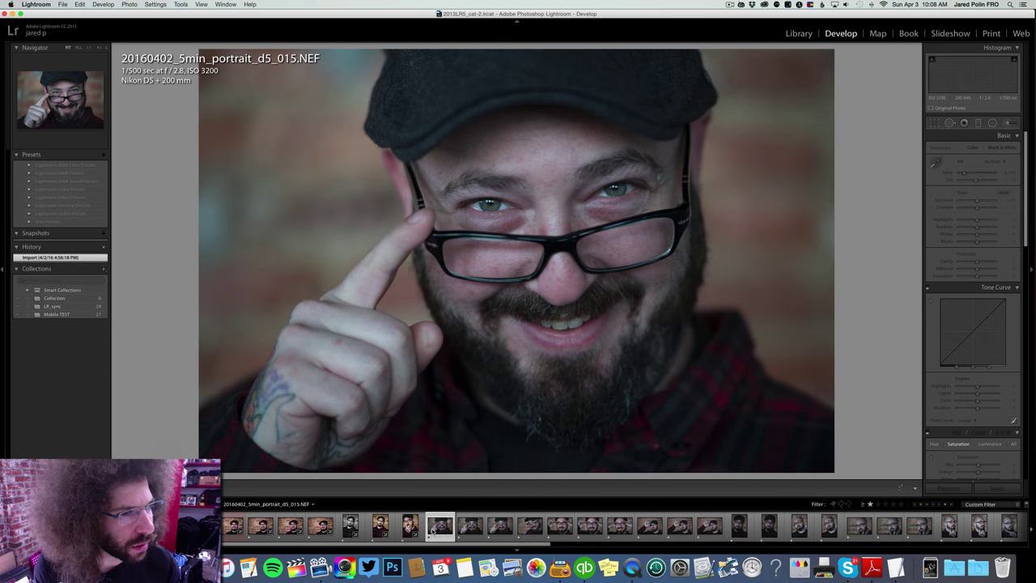
{"action": "left_click", "coordinate": [409, 528]}
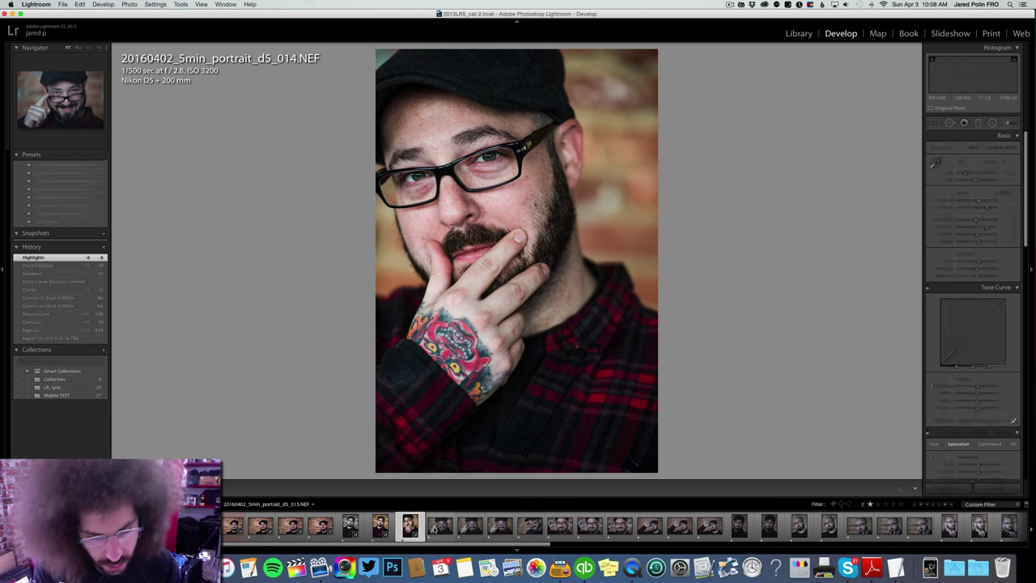
{"action": "left_click", "coordinate": [439, 528], "text": "super"}
{"action": "left_click", "coordinate": [951, 489]}
{"action": "key", "text": "Return"}
Step: Preview 015 in black and white, keep it colour, and sync its settings onto 015–018
{"action": "left_click", "coordinate": [438, 516]}
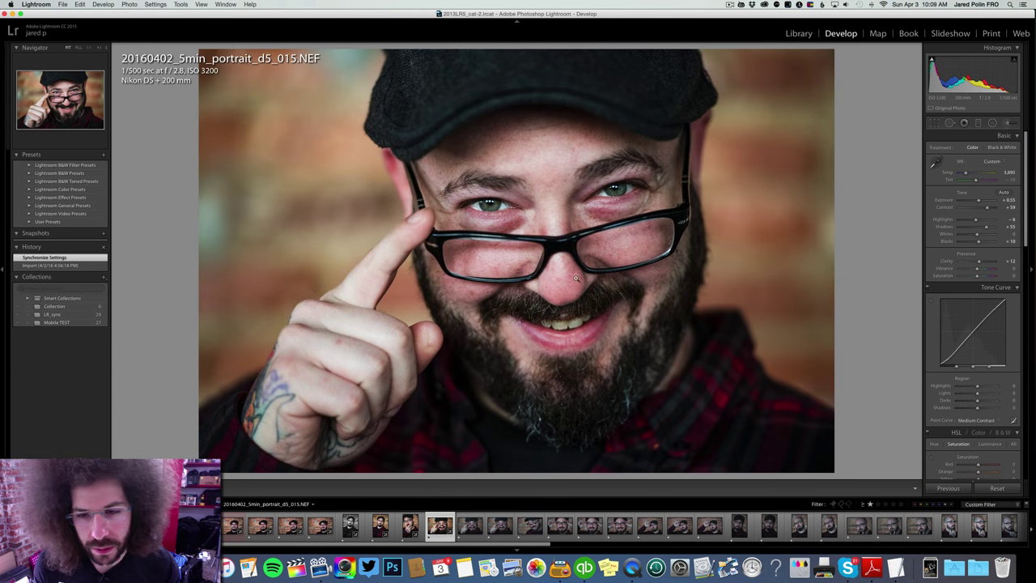
{"action": "left_click", "coordinate": [994, 150]}
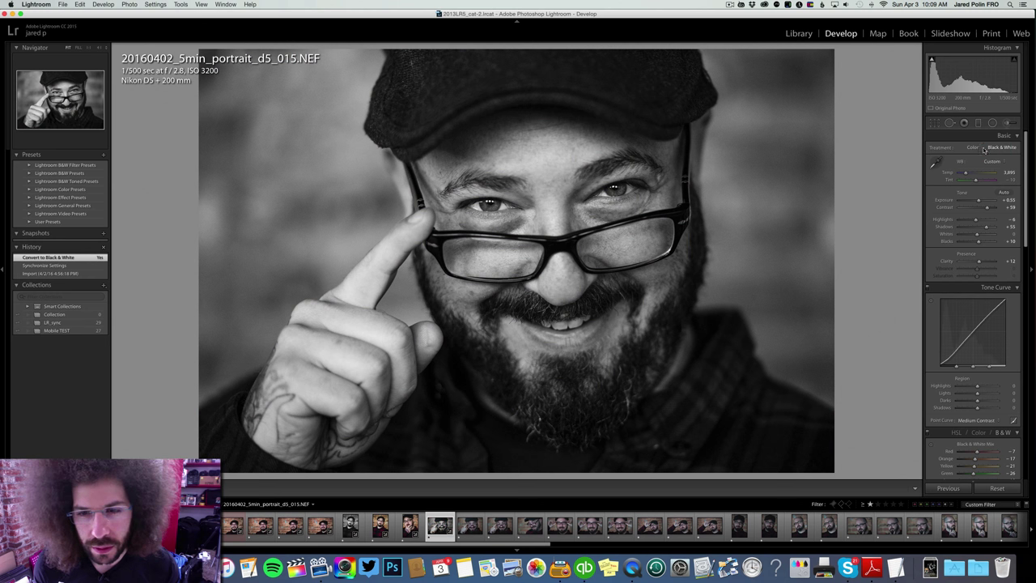
{"action": "left_click", "coordinate": [975, 148]}
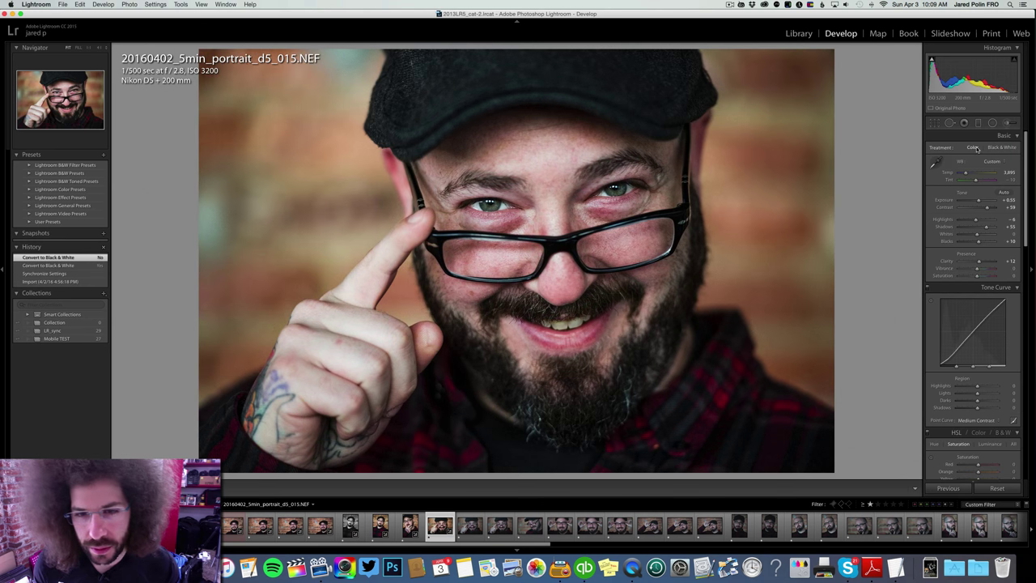
{"action": "left_click", "coordinate": [530, 526], "text": "shift"}
{"action": "key", "text": "super+shift+s"}
{"action": "key", "text": "Return"}
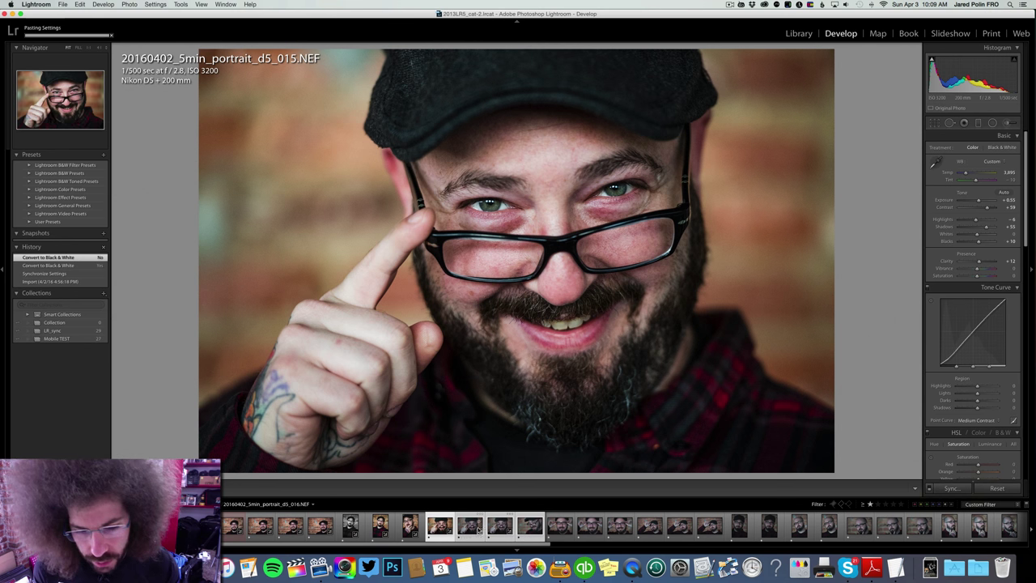
Step: Review the synced photos 016–018, then convert 015 to black and white
{"action": "left_click", "coordinate": [469, 524]}
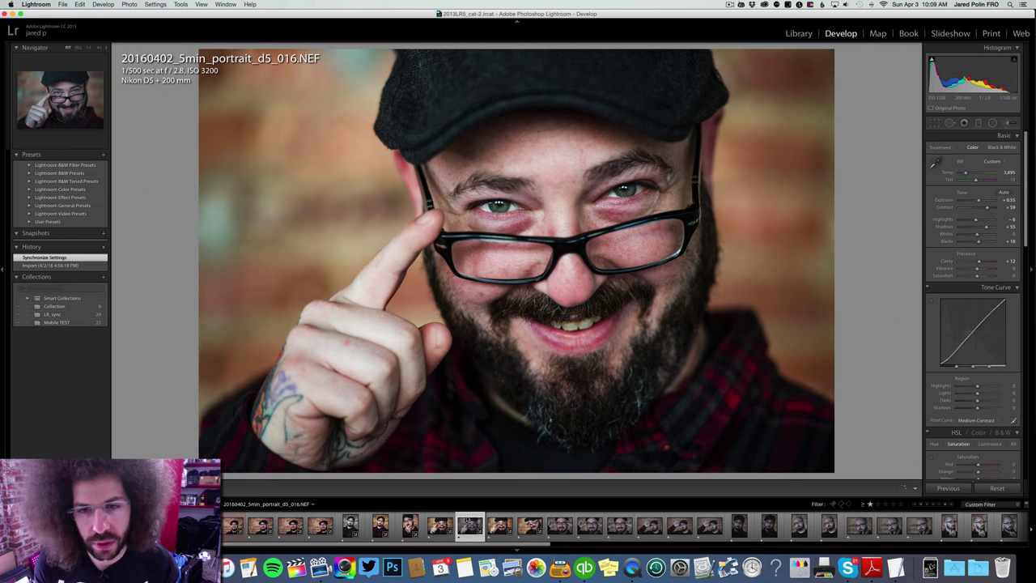
{"action": "key", "text": "Right"}
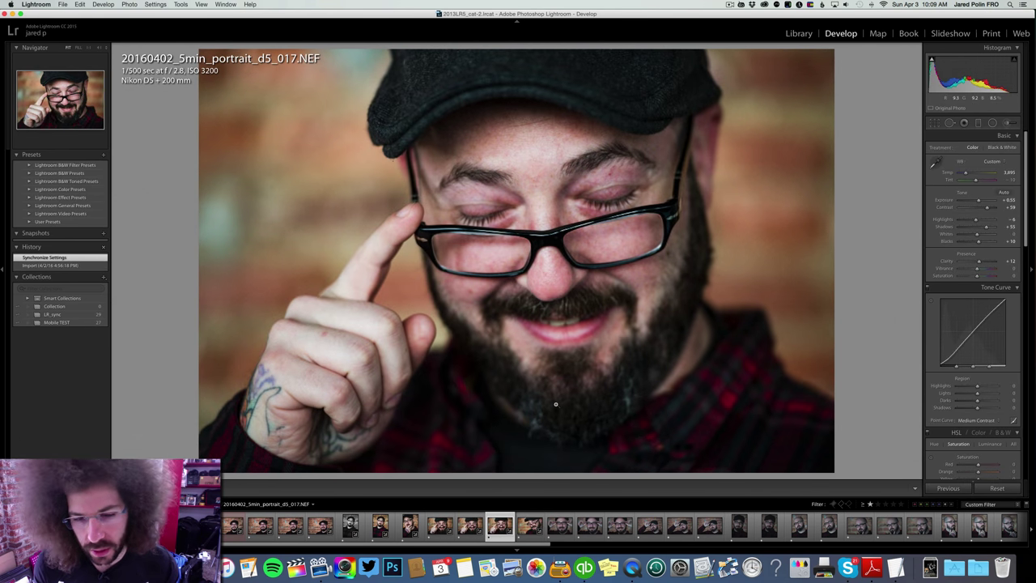
{"action": "key", "text": "Right"}
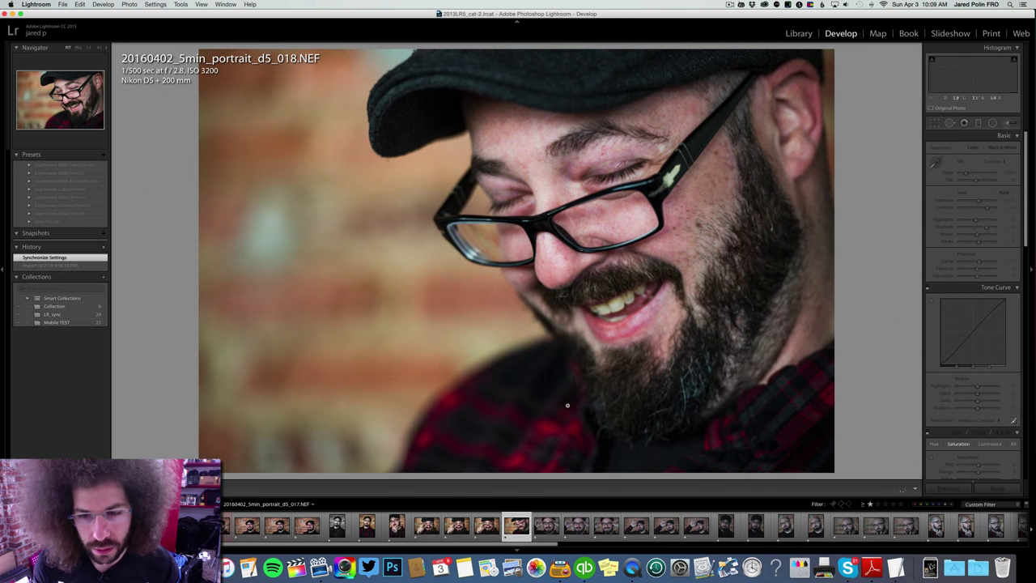
{"action": "key", "text": "Left"}
{"action": "key", "text": "Left"}
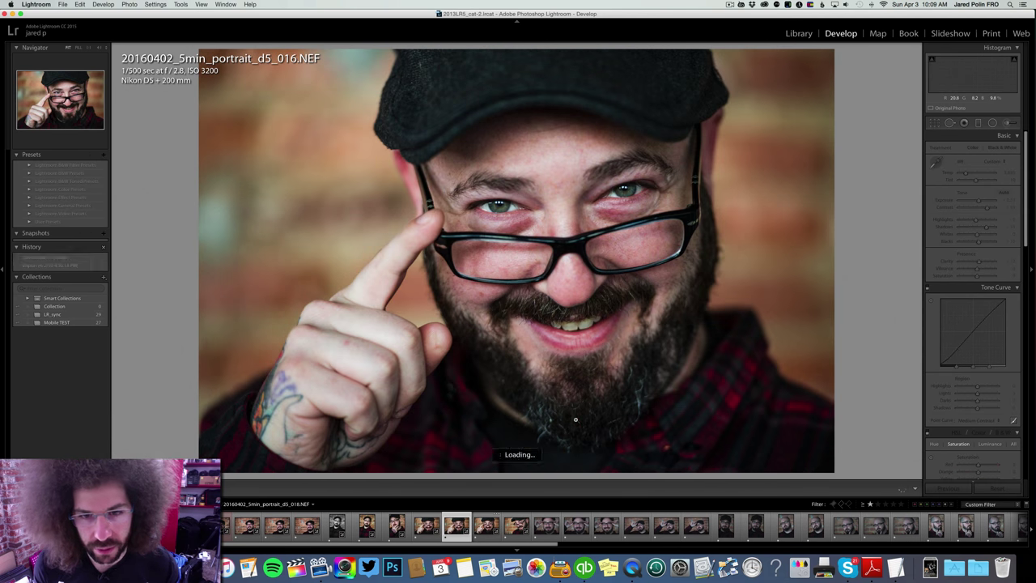
{"action": "key", "text": "Left"}
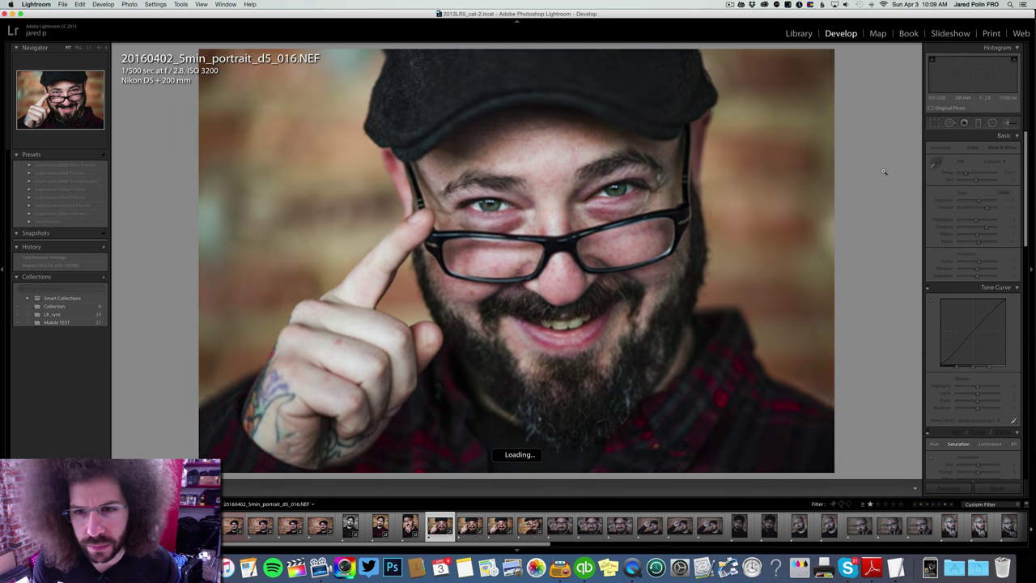
{"action": "left_click", "coordinate": [1000, 147]}
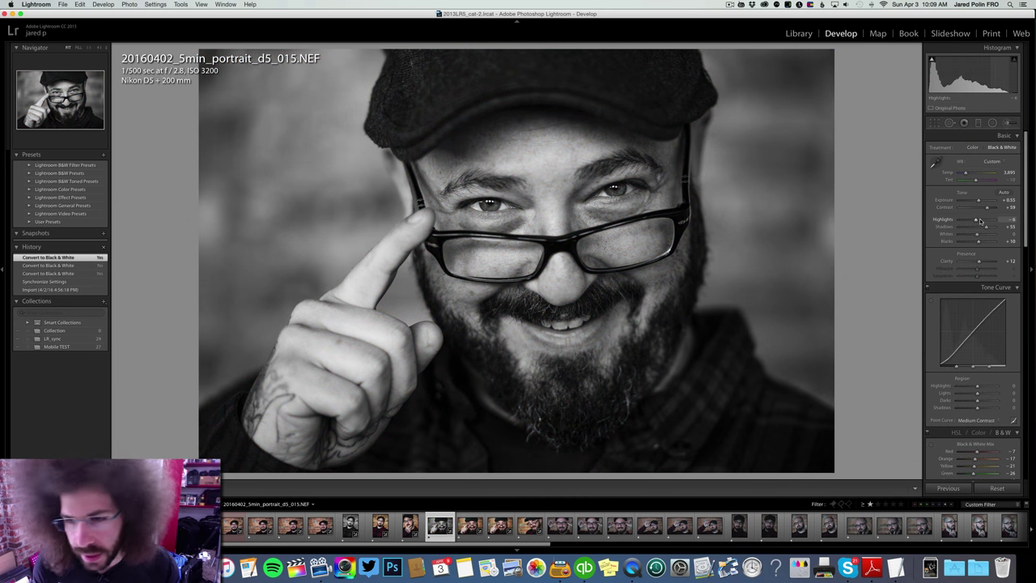
Step: Raise the black-and-white 015's highlights to about +19, increase contrast, lift shadows and raise temperature
{"action": "left_click_drag", "start_coordinate": [979, 221], "coordinate": [979, 220]}
{"action": "left_click_drag", "start_coordinate": [984, 207], "coordinate": [988, 209]}
{"action": "left_click_drag", "start_coordinate": [985, 227], "coordinate": [976, 242]}
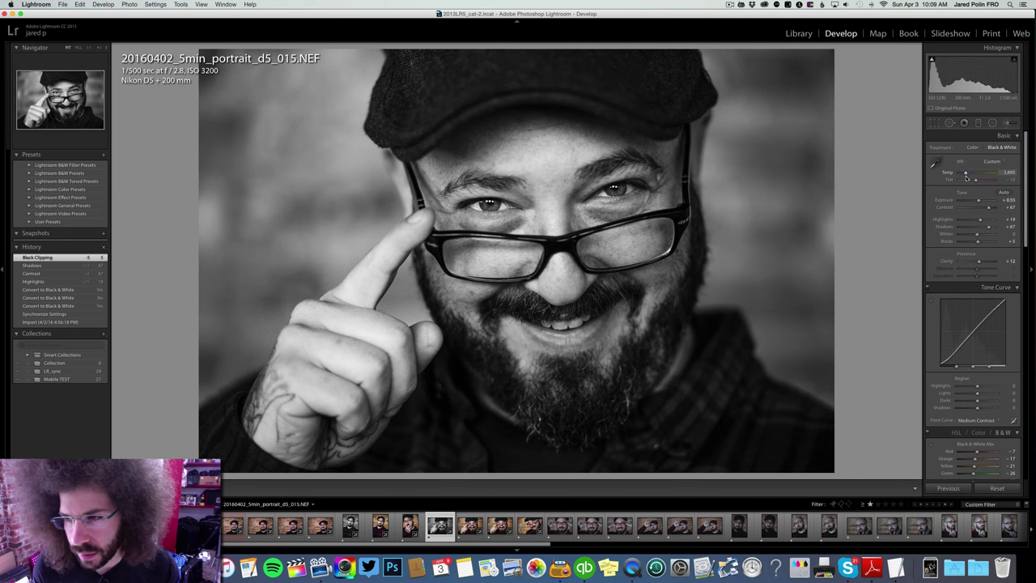
{"action": "mouse_move", "coordinate": [978, 175]}
{"action": "left_mouse_down"}
{"action": "mouse_move", "coordinate": [995, 172]}
{"action": "mouse_move", "coordinate": [982, 175]}
{"action": "left_mouse_up"}
Step: Lighten the Red channel in 015's Black & White Mix, then move to photo 016
{"action": "scroll", "coordinate": [967, 210], "scroll_direction": "down", "scroll_amount": 5}
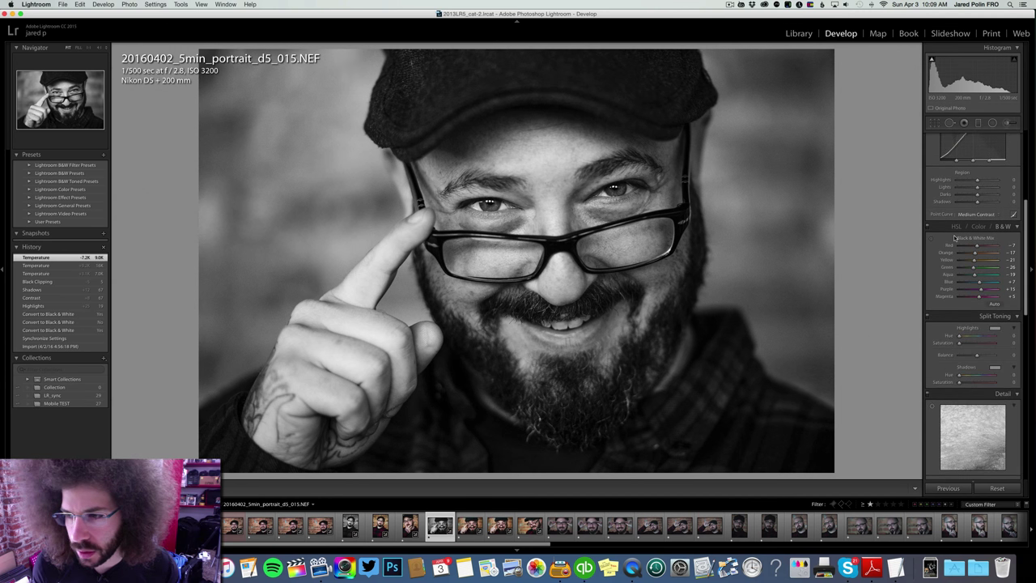
{"action": "left_click_drag", "start_coordinate": [965, 248], "coordinate": [1008, 249]}
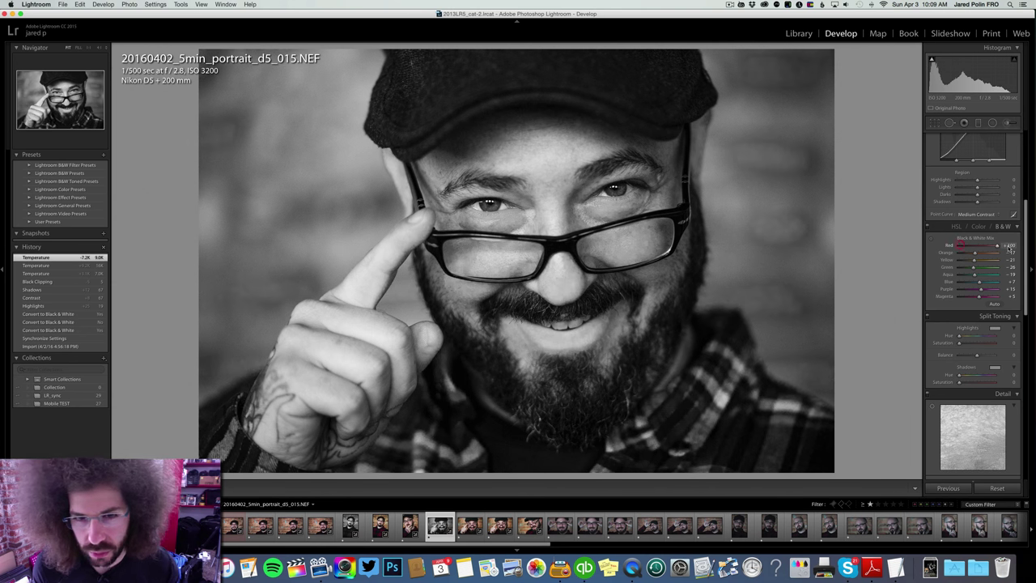
{"action": "key", "text": "super+z"}
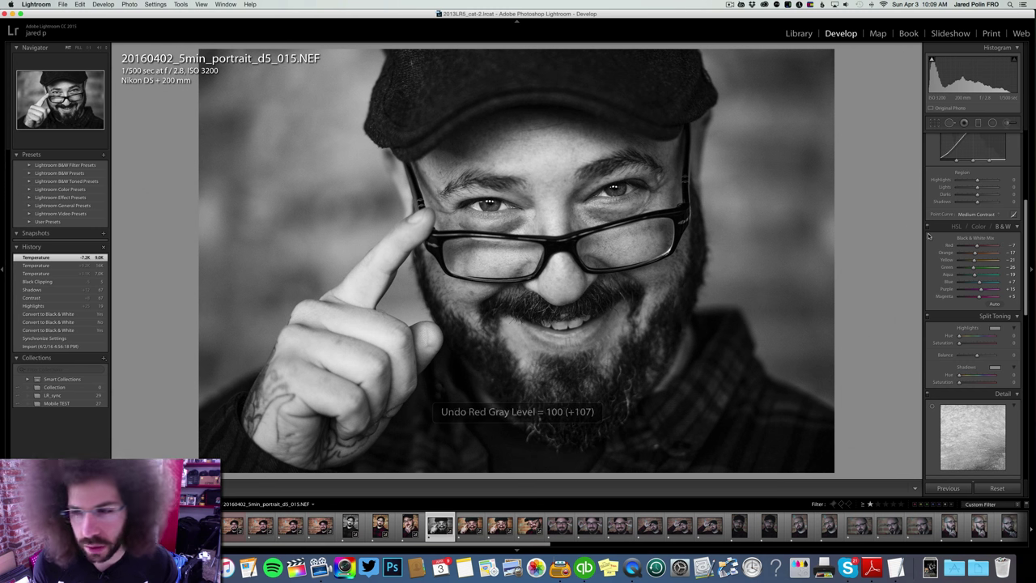
{"action": "left_click", "coordinate": [981, 247]}
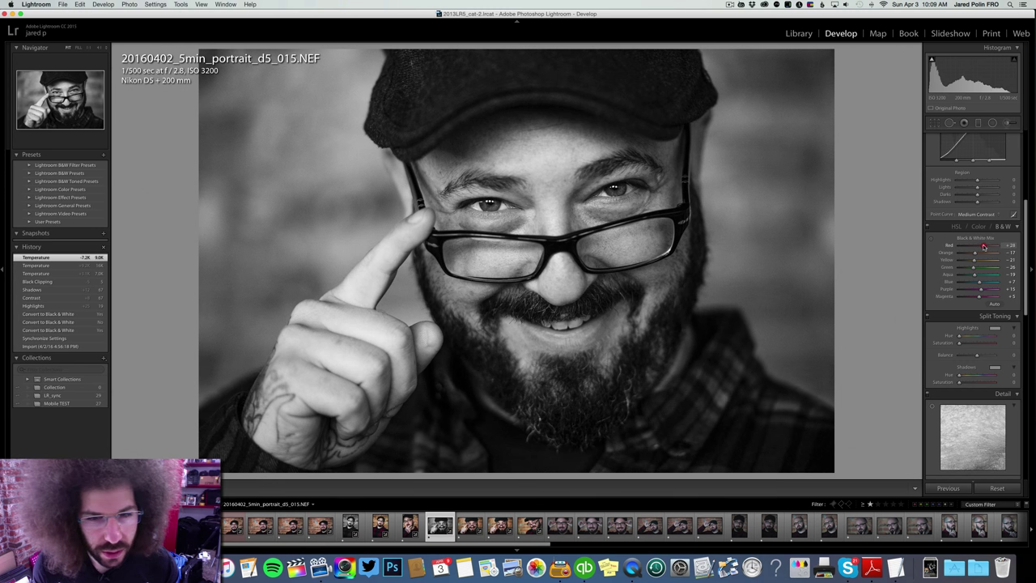
{"action": "key", "text": "Right"}
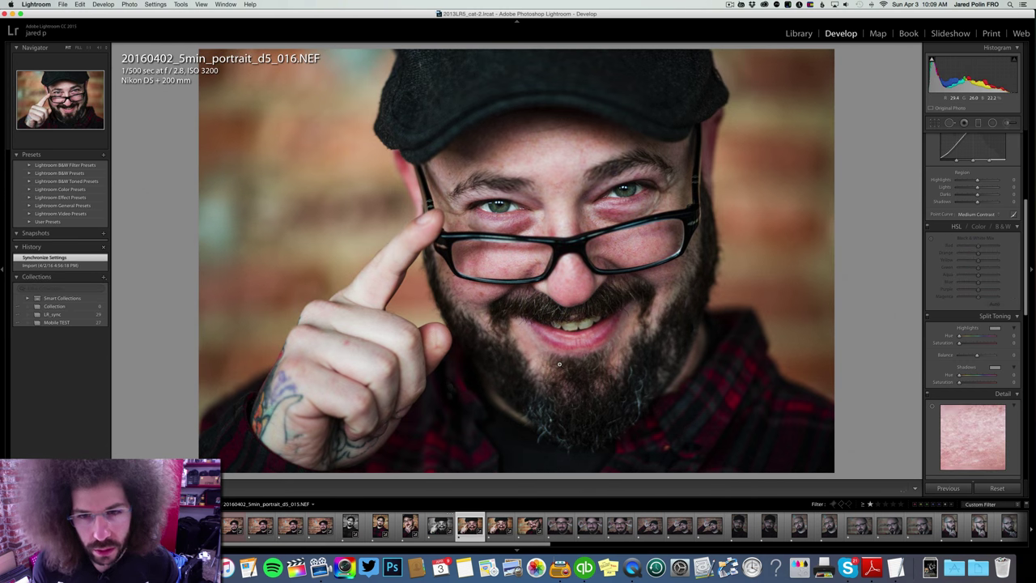
Step: Advance through photos 017 and 018 and zoom in to check focus on the eye
{"action": "key", "text": "Right"}
{"action": "key", "text": "Right"}
{"action": "key", "text": "Right"}
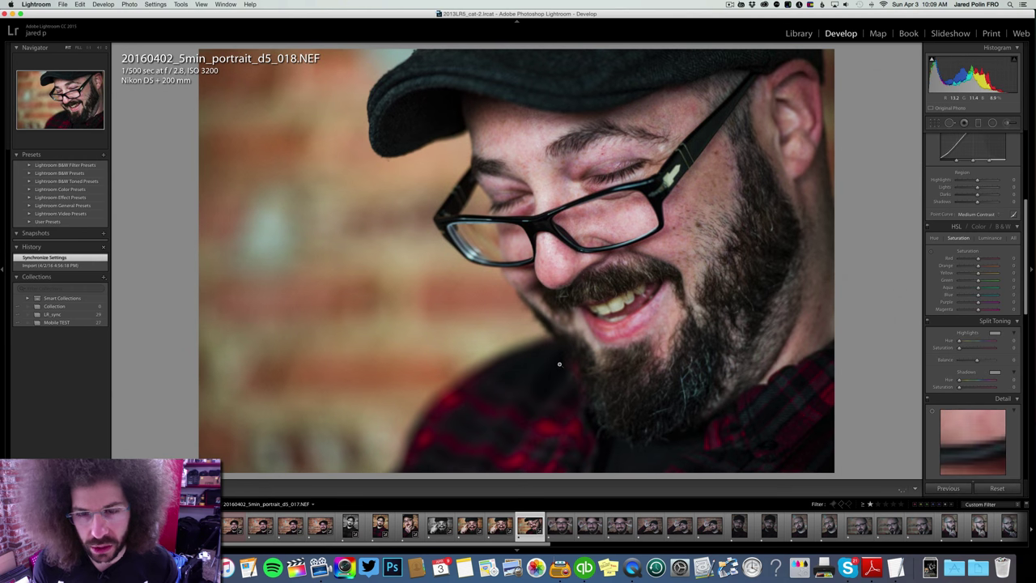
{"action": "key", "text": "Right"}
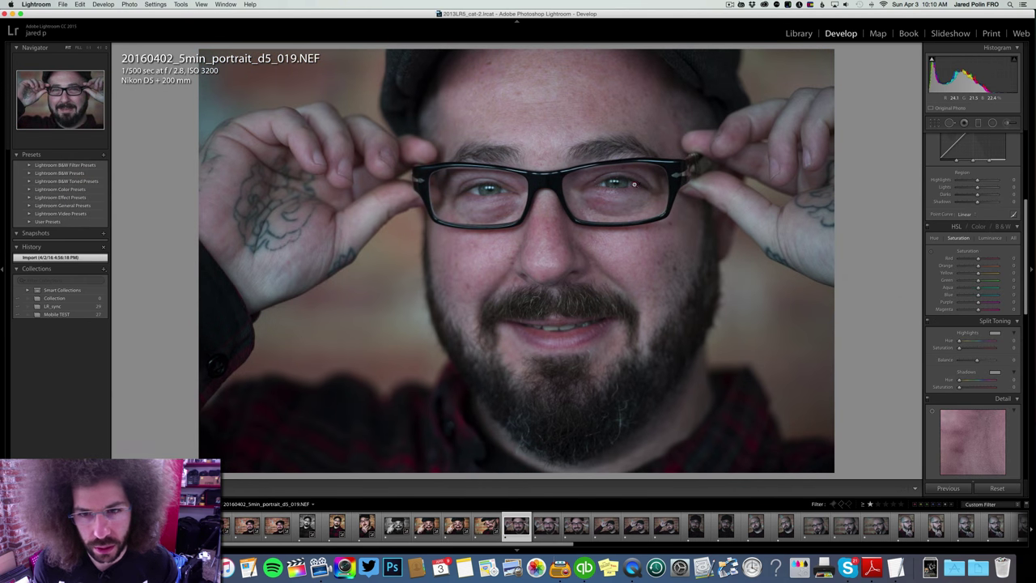
{"action": "left_click", "coordinate": [634, 184]}
{"action": "left_click", "coordinate": [603, 179]}
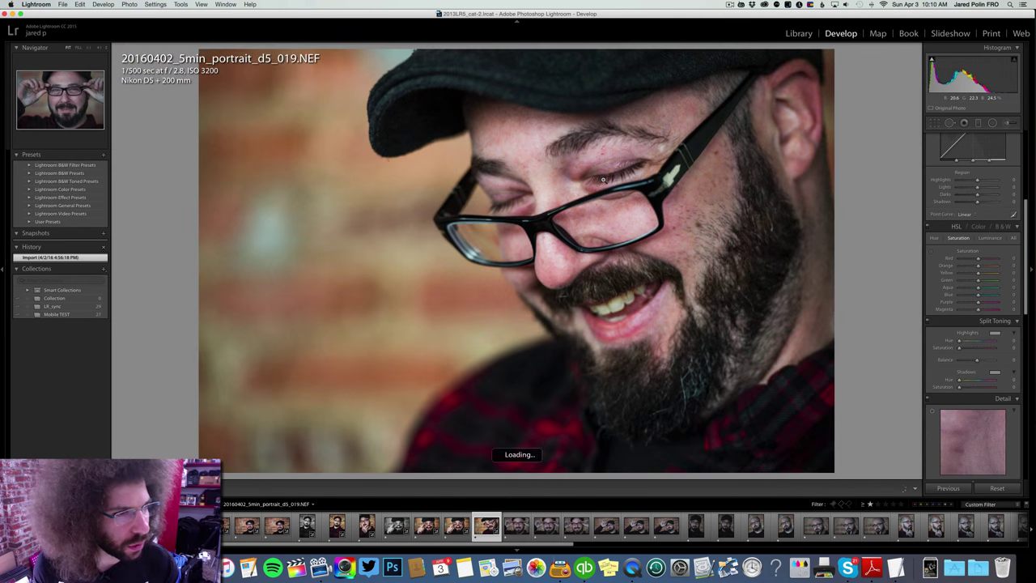
Step: Select photos 018 through 021 and sync 018's settings onto them
{"action": "key", "text": "Left"}
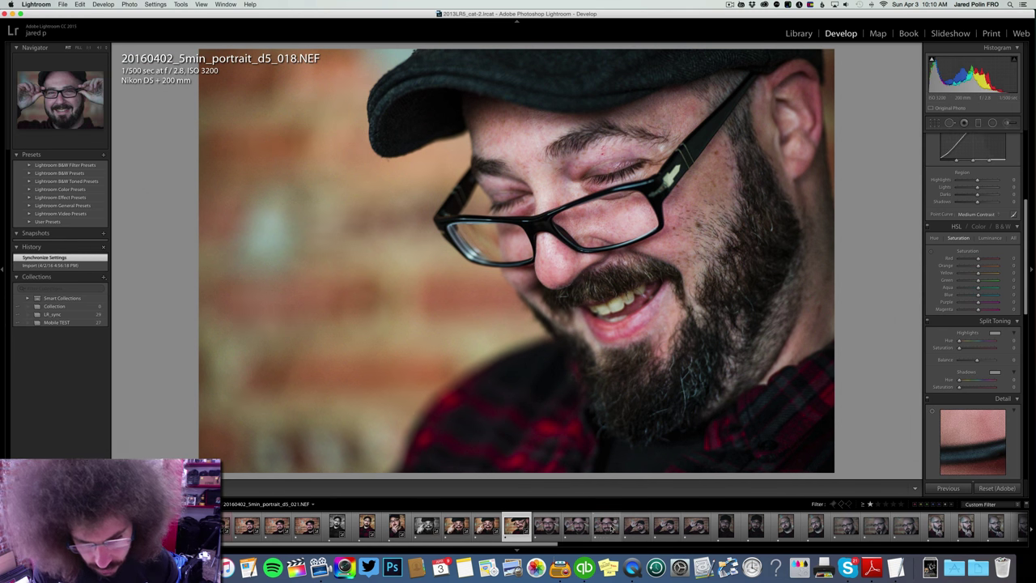
{"action": "left_click", "coordinate": [606, 525], "text": "shift"}
{"action": "left_click", "coordinate": [951, 488]}
{"action": "key", "text": "Return"}
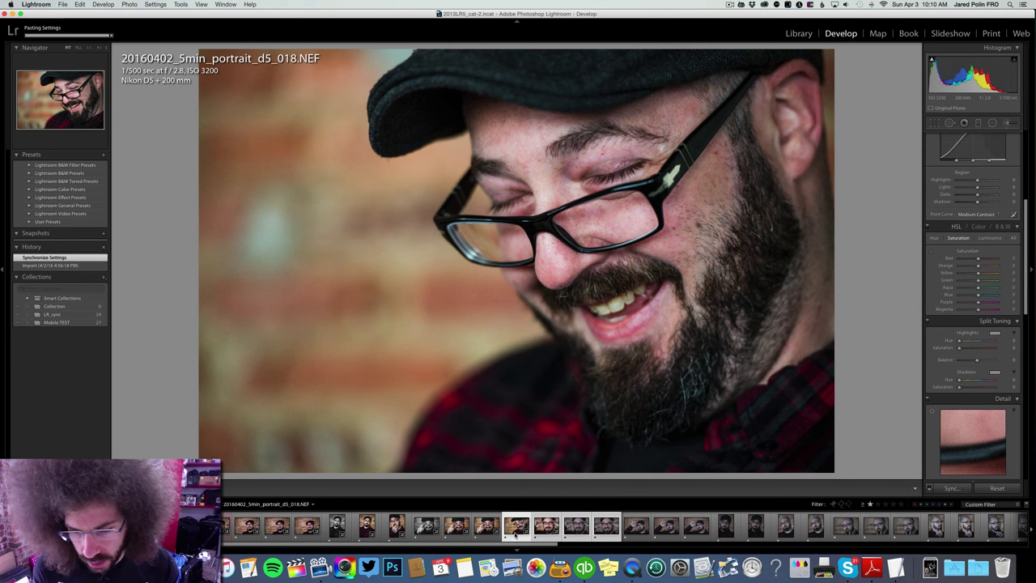
Step: Lower photo 019's contrast to 34, nudge its temperature, and preview a black-and-white version before returning to colour
{"action": "left_click", "coordinate": [541, 519]}
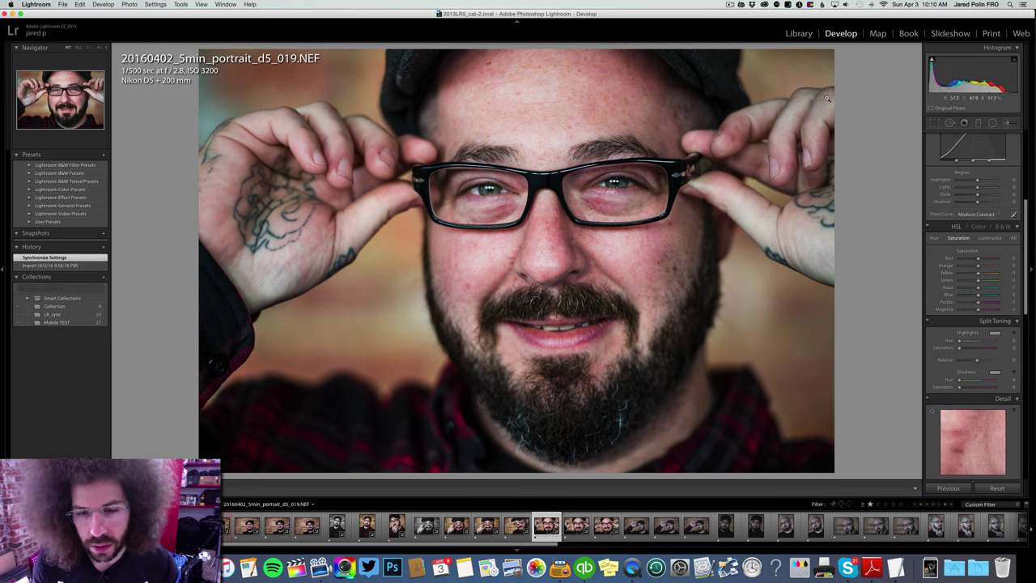
{"action": "scroll", "coordinate": [971, 243], "scroll_direction": "up", "scroll_amount": 5}
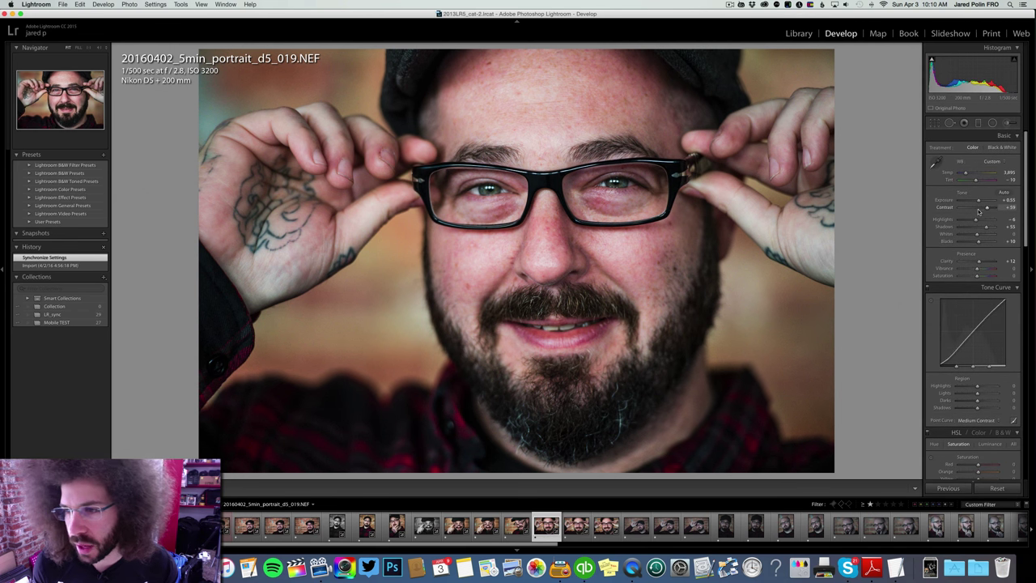
{"action": "left_click_drag", "start_coordinate": [982, 209], "coordinate": [982, 208]}
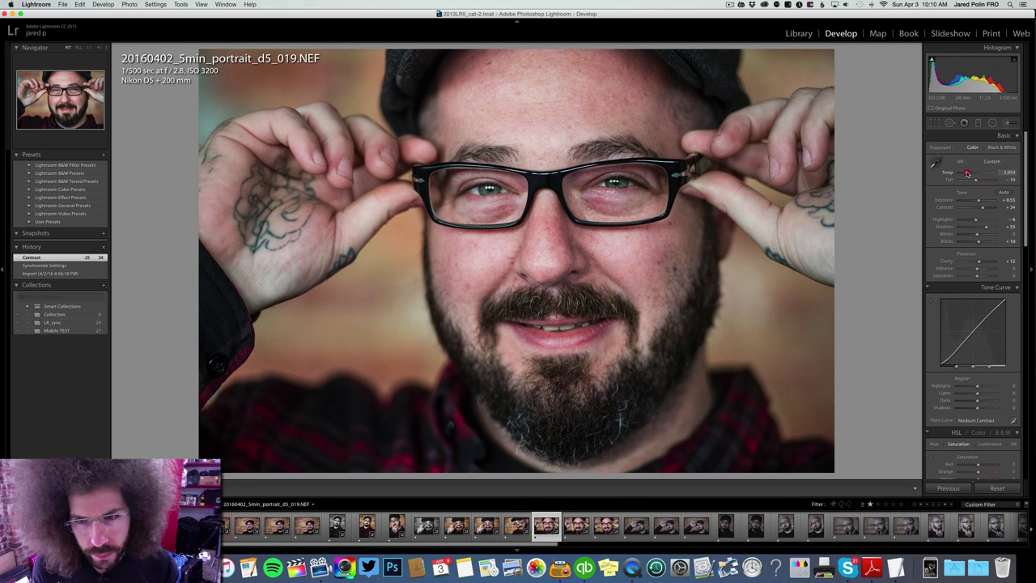
{"action": "left_click", "coordinate": [966, 174]}
{"action": "left_click", "coordinate": [995, 148]}
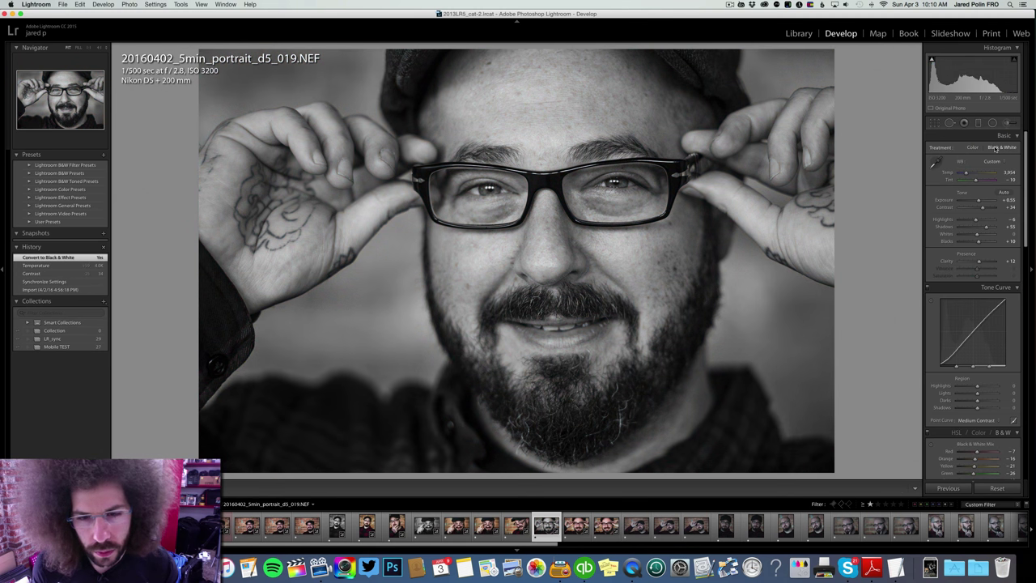
{"action": "left_click_drag", "start_coordinate": [982, 208], "coordinate": [988, 208]}
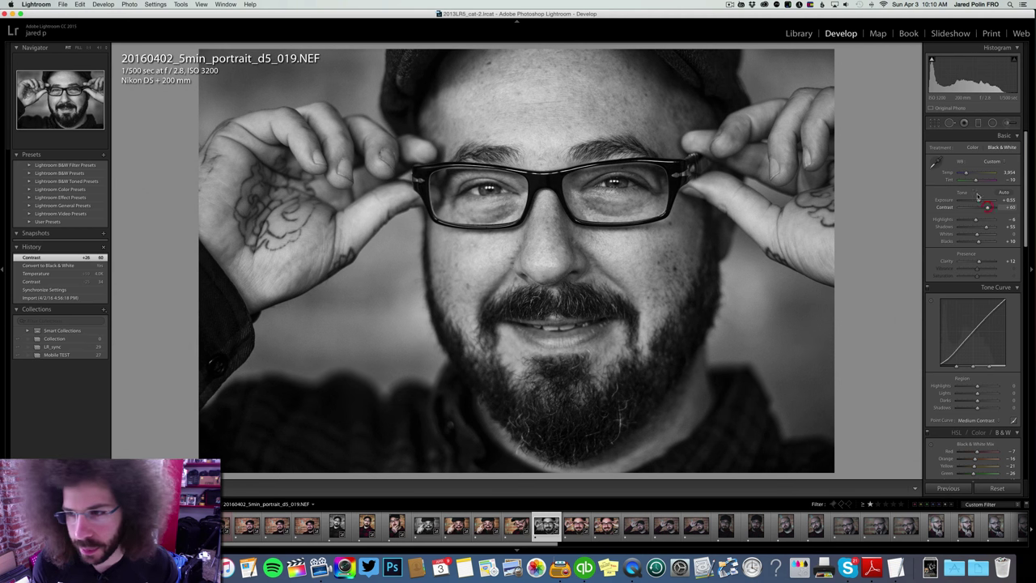
{"action": "key", "text": "v"}
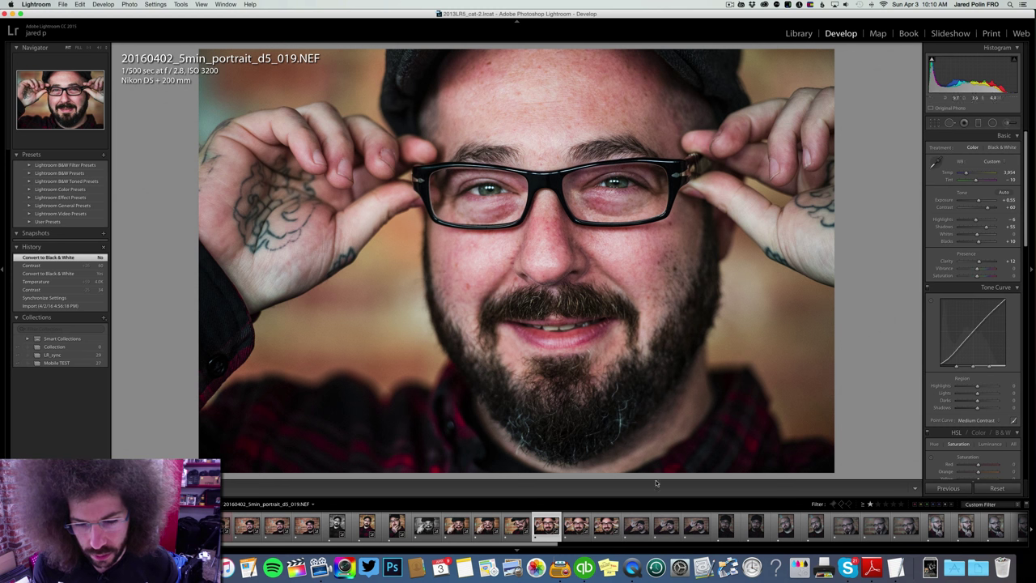
Step: Preview photo 020 in black and white, return it to colour, and advance to 021
{"action": "left_click", "coordinate": [576, 526]}
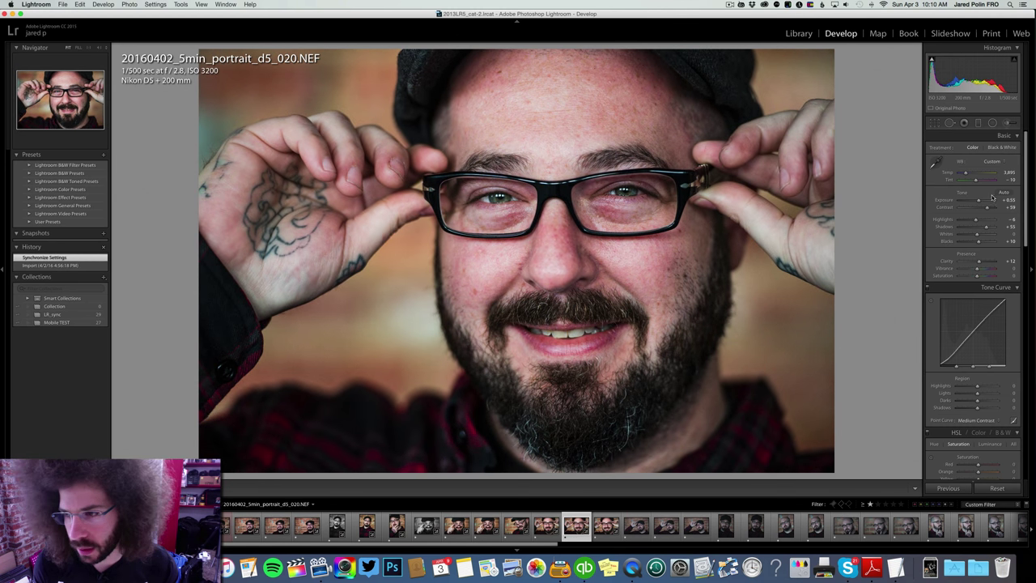
{"action": "left_click", "coordinate": [994, 148]}
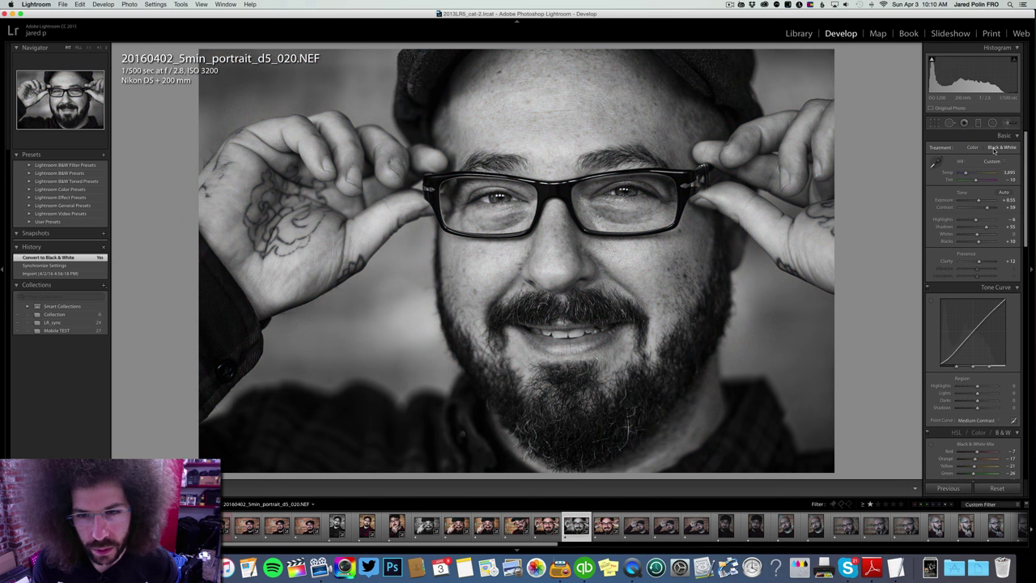
{"action": "left_click", "coordinate": [972, 148]}
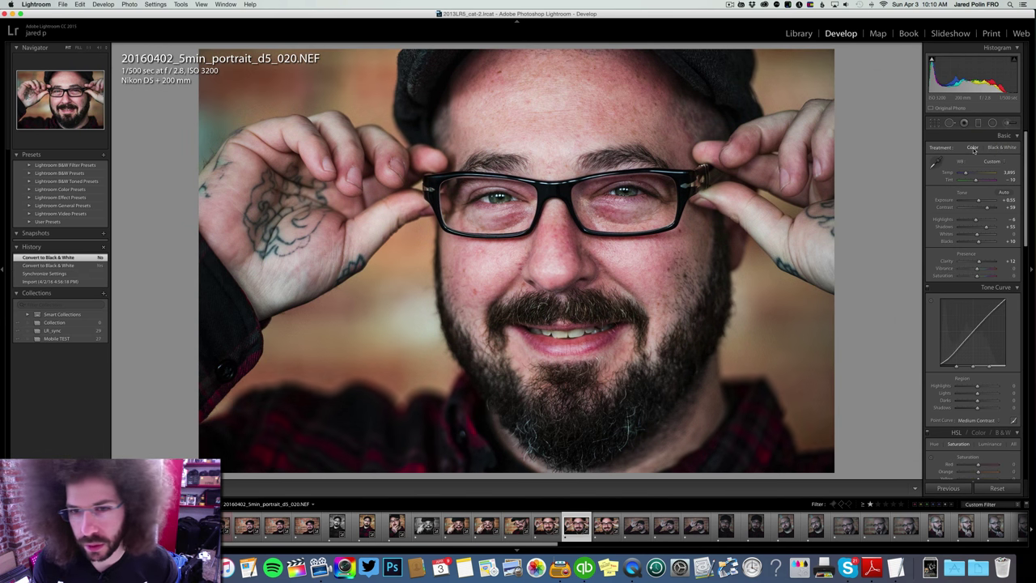
{"action": "key", "text": "Right"}
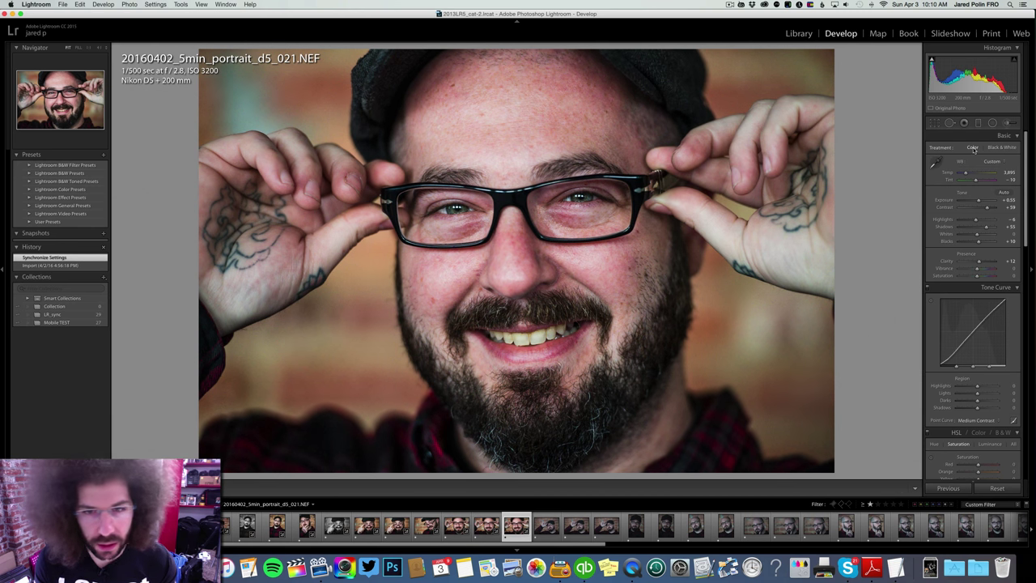
Step: Select photos 021 through 024 and sync settings onto them
{"action": "key", "text": "Right"}
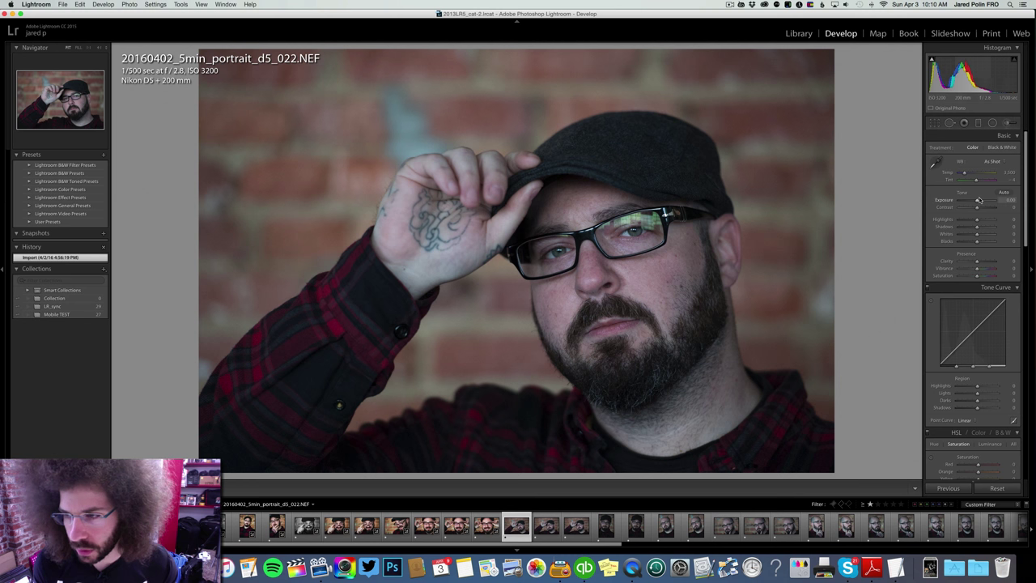
{"action": "key", "text": "Left"}
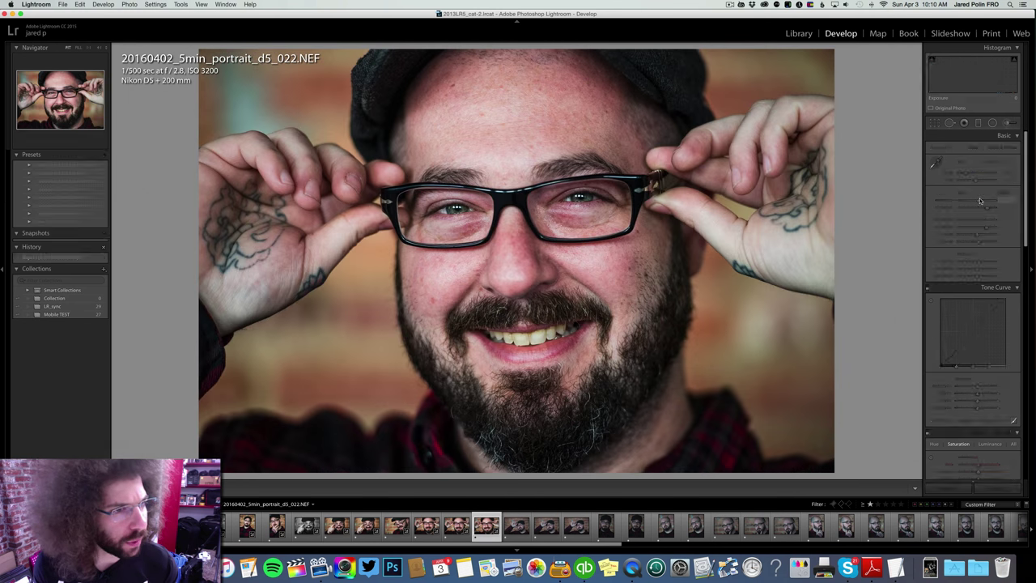
{"action": "left_click", "coordinate": [606, 526], "text": "shift"}
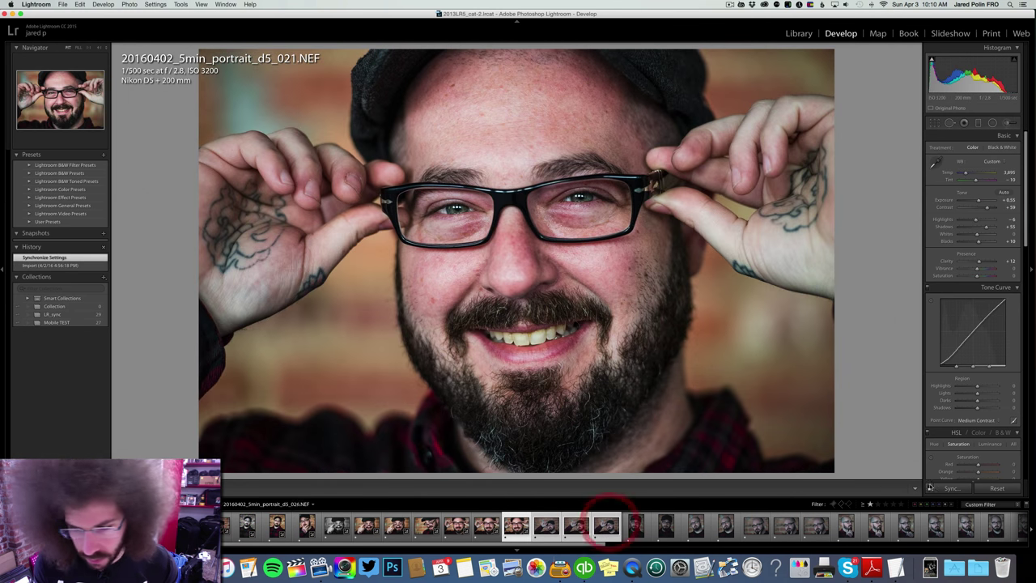
{"action": "key", "text": "super+shift+s"}
{"action": "key", "text": "Return"}
Step: Try warming photo 021's white balance to 4,610, then undo the change
{"action": "key", "text": "Right"}
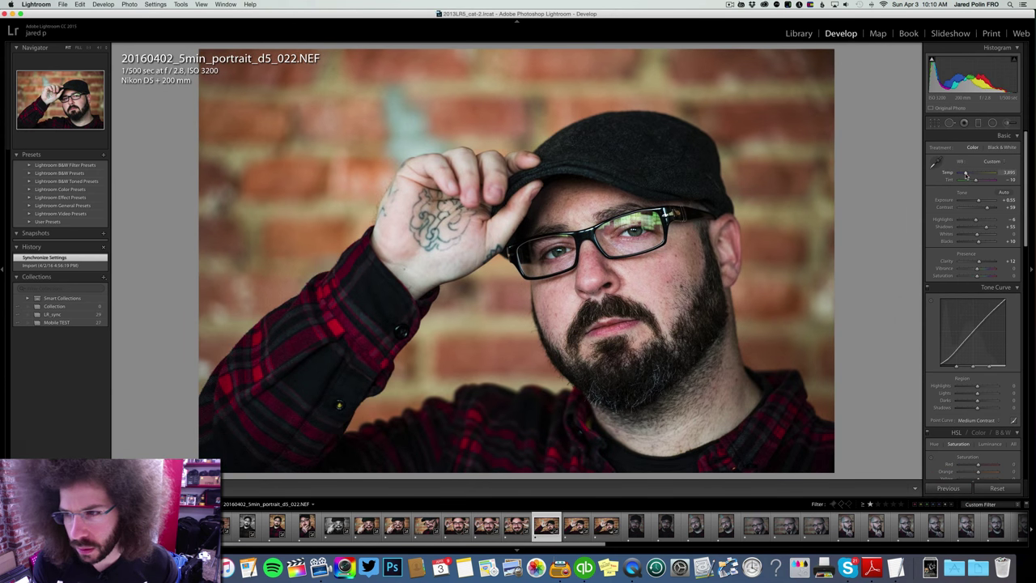
{"action": "key", "text": "Left"}
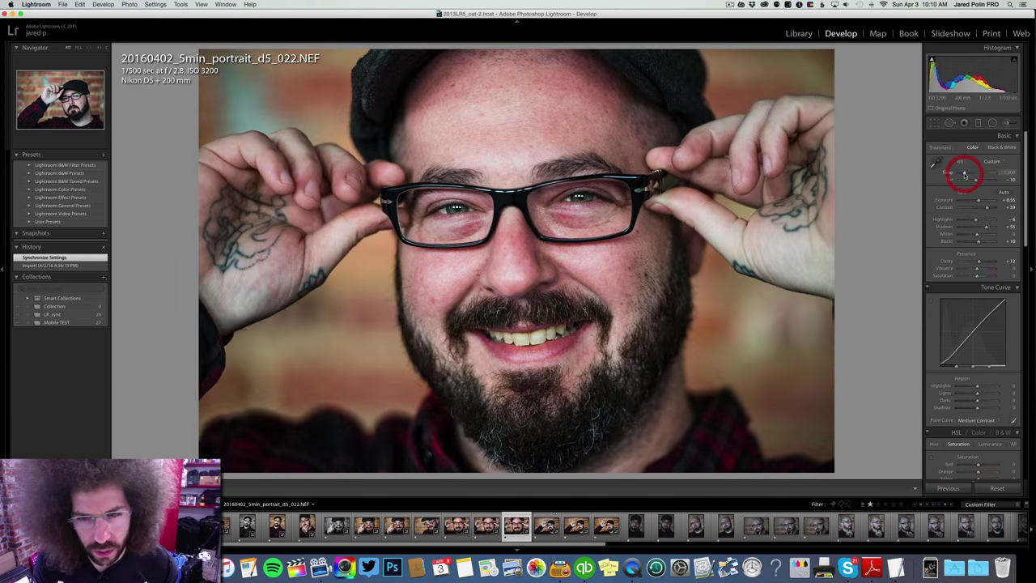
{"action": "left_click_drag", "start_coordinate": [965, 174], "coordinate": [968, 174]}
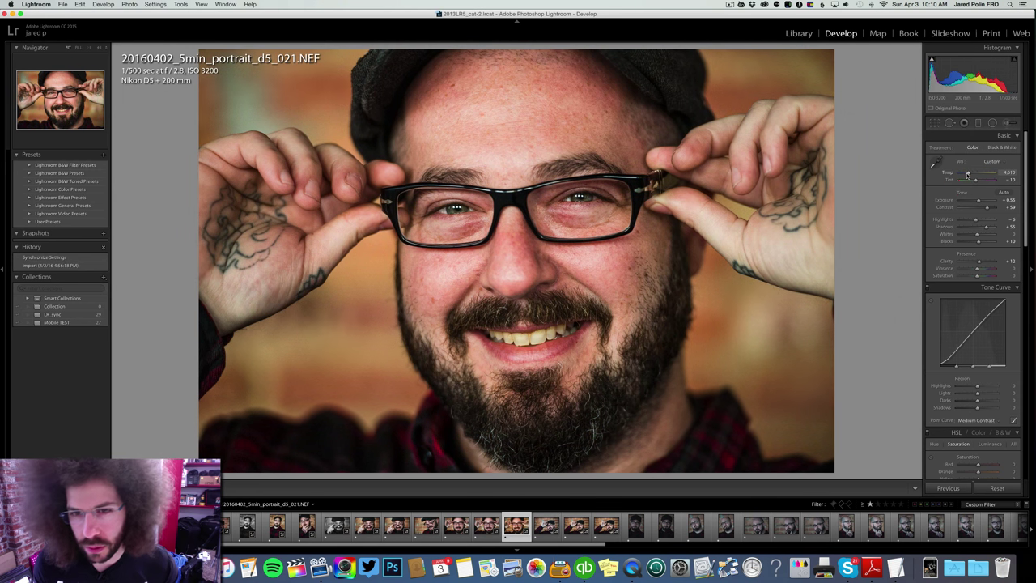
{"action": "key", "text": "super+z"}
Step: Preview photo 022 in black and white, keep it in colour, and raise its highlights
{"action": "key", "text": "Right"}
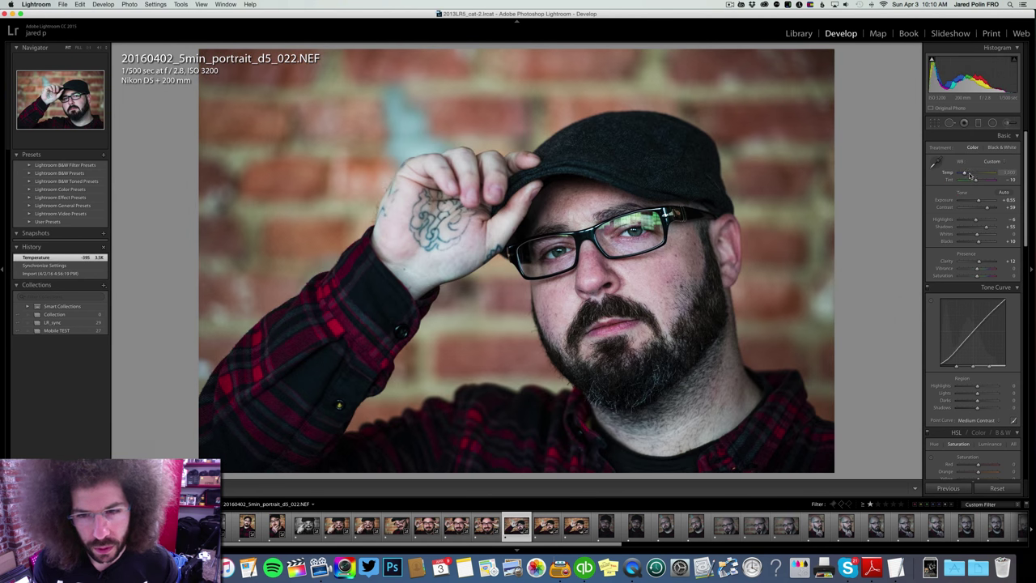
{"action": "left_click", "coordinate": [1000, 146]}
{"action": "left_click", "coordinate": [971, 147]}
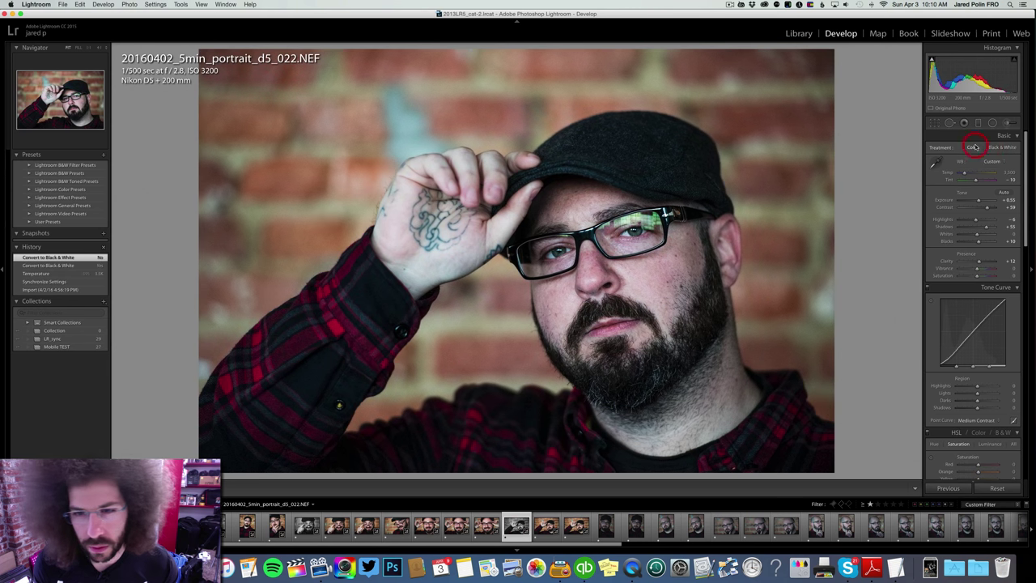
{"action": "left_click_drag", "start_coordinate": [974, 219], "coordinate": [978, 220]}
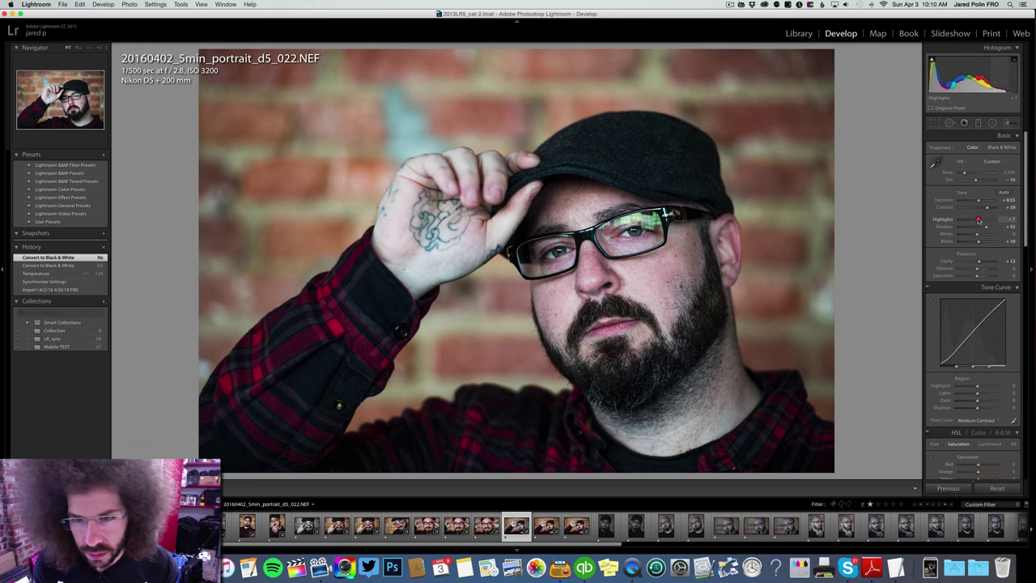
Step: Cool photo 023's white balance to a temperature of 3500
{"action": "key", "text": "Right"}
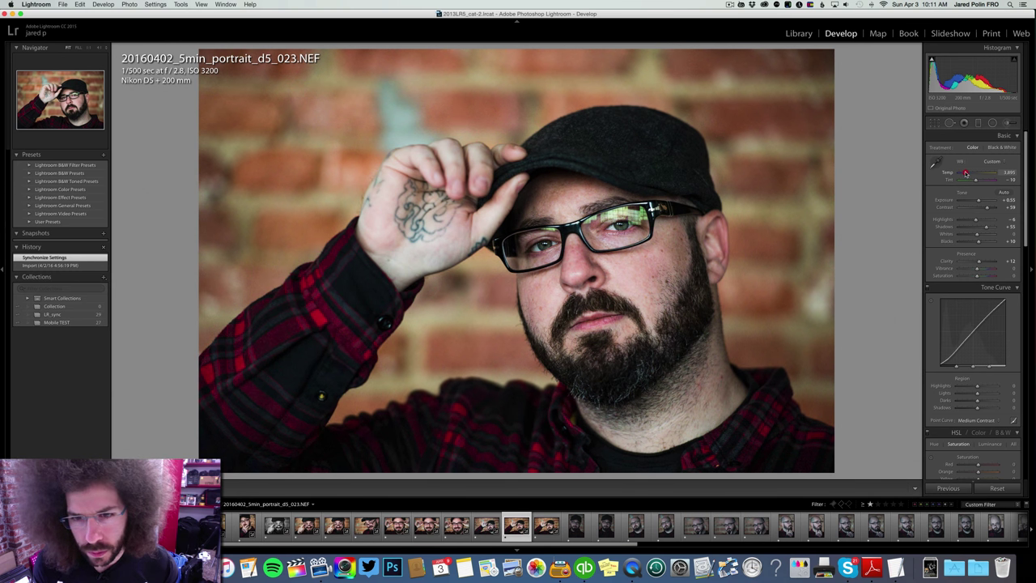
{"action": "left_click_drag", "start_coordinate": [965, 173], "coordinate": [964, 173]}
{"action": "key", "text": "Left"}
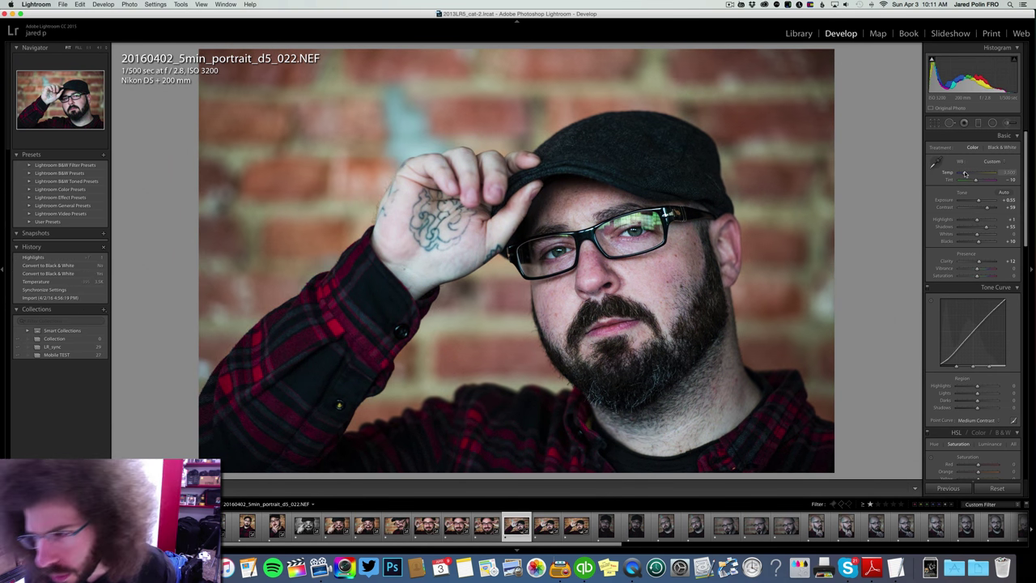
{"action": "key", "text": "Right"}
{"action": "left_click", "coordinate": [1006, 173]}
{"action": "type", "text": "3500"}
{"action": "key", "text": "Return"}
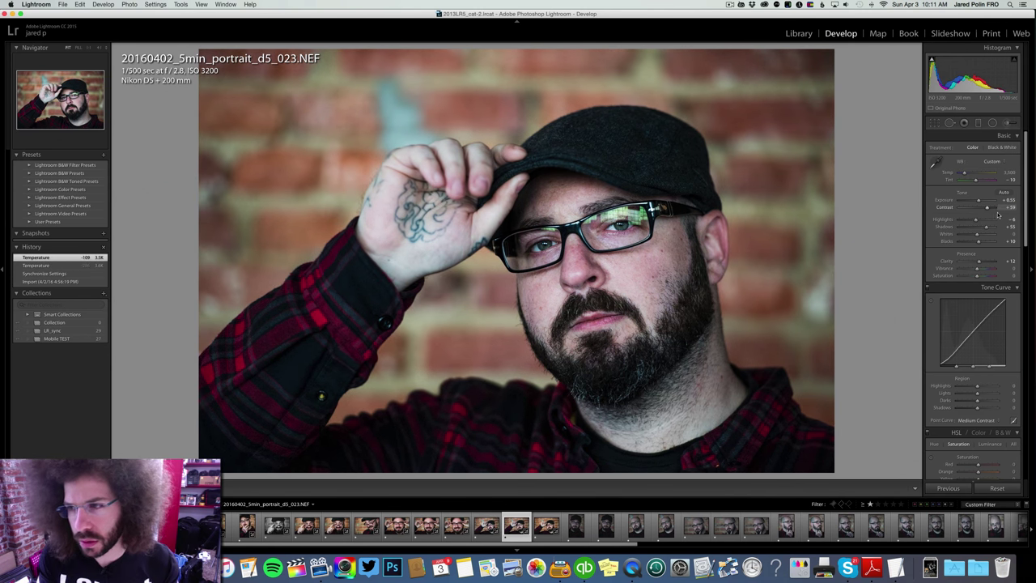
{"action": "left_click", "coordinate": [723, 5]}
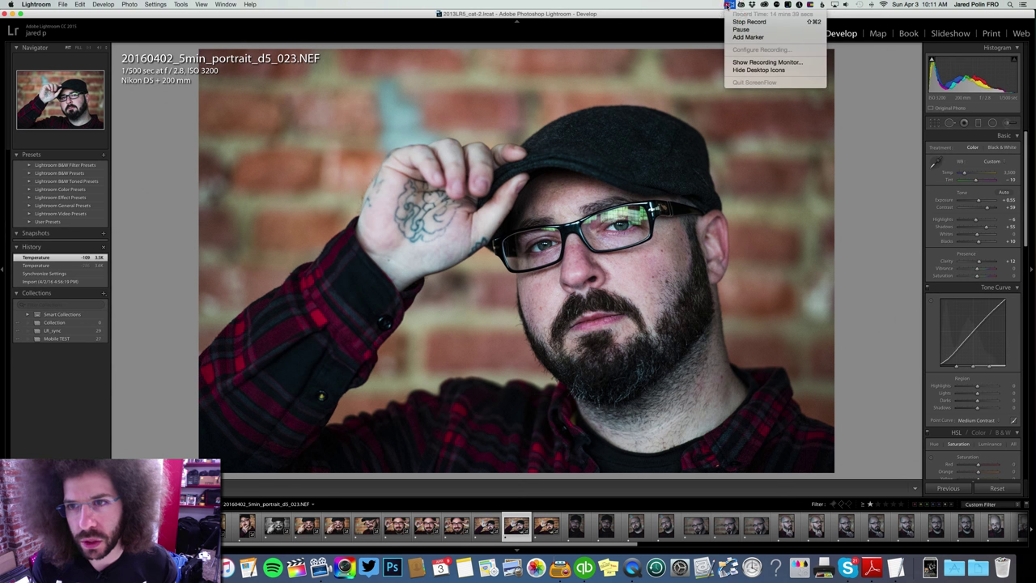
{"action": "left_click", "coordinate": [732, 6]}
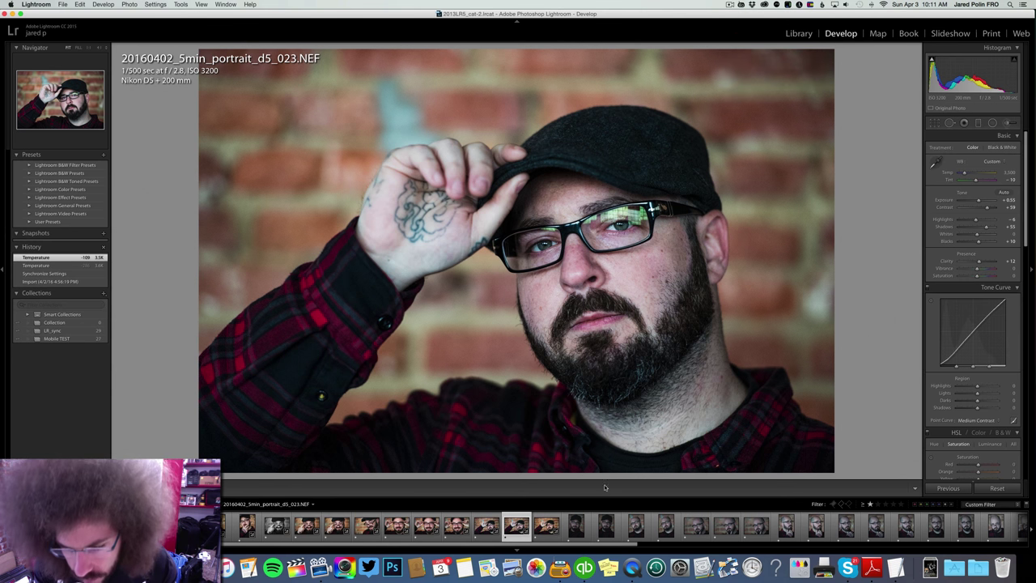
{"action": "scroll", "coordinate": [559, 526], "scroll_direction": "down", "scroll_amount": 5}
{"action": "scroll", "coordinate": [569, 523], "scroll_direction": "up", "scroll_amount": 5}
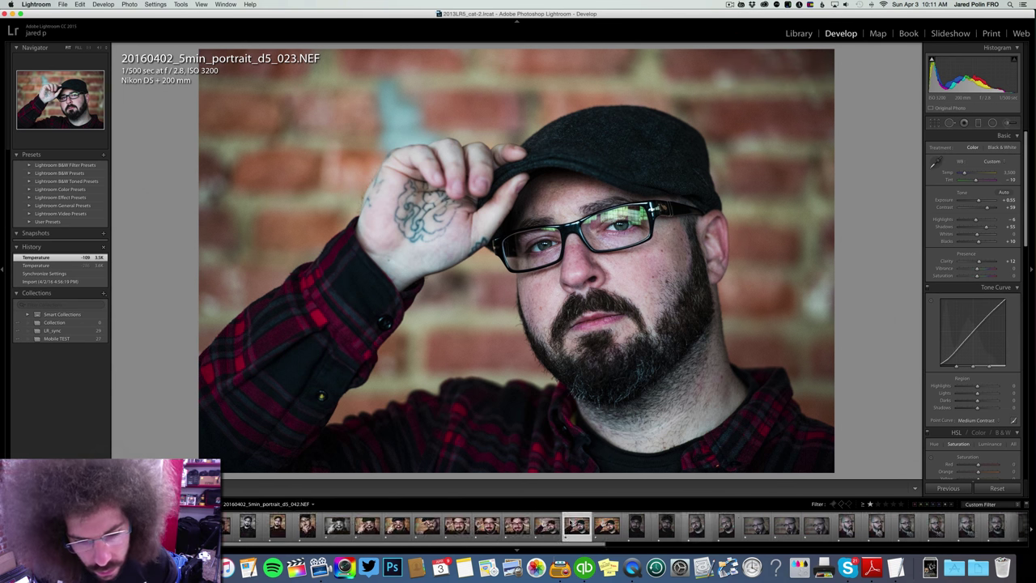
Step: Set photo 024's temperature to 3500 and raise its whites to +18
{"action": "key", "text": "Right"}
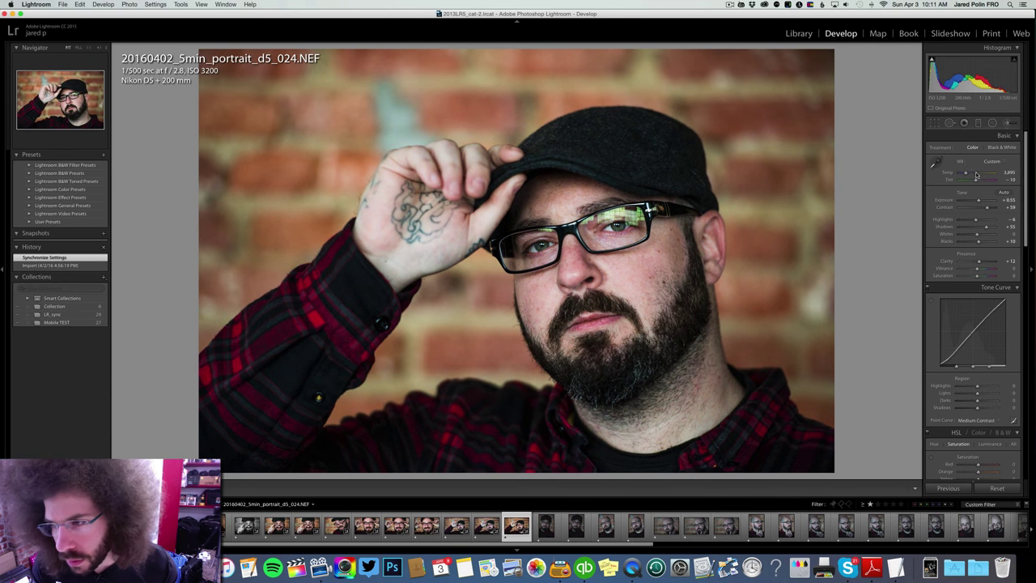
{"action": "left_click", "coordinate": [1006, 173]}
{"action": "type", "text": "3500"}
{"action": "key", "text": "Return"}
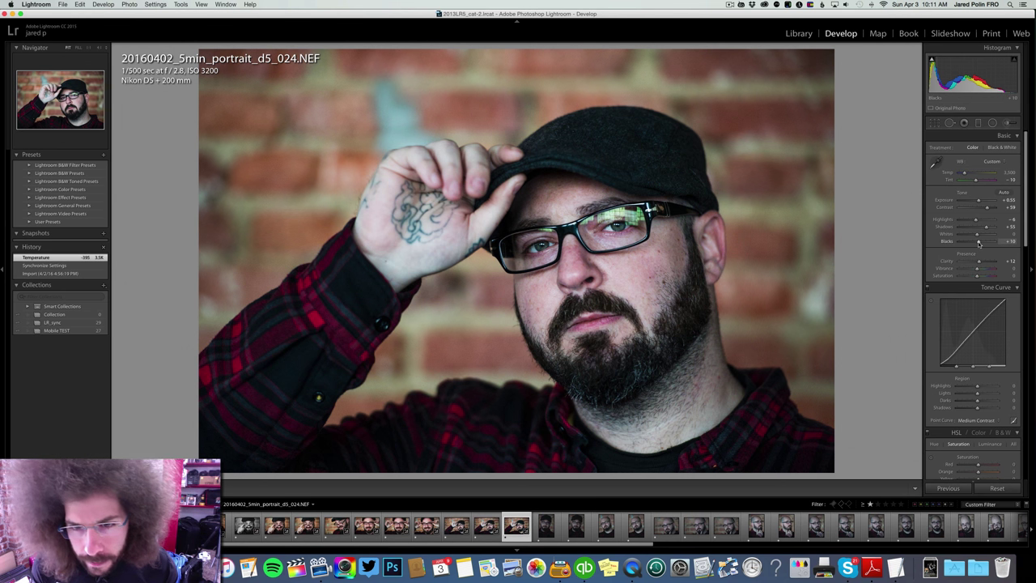
{"action": "left_click_drag", "start_coordinate": [980, 233], "coordinate": [982, 234]}
{"action": "key", "text": "Right"}
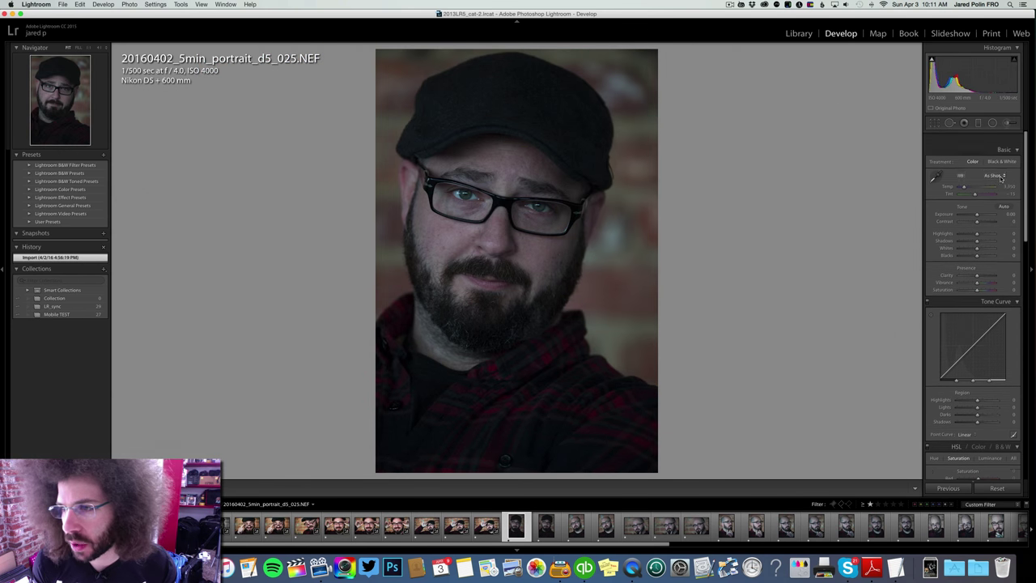
Step: Brighten photo 025 to about +1.25 exposure, add contrast, and apply the Medium Contrast point curve
{"action": "left_click", "coordinate": [984, 202]}
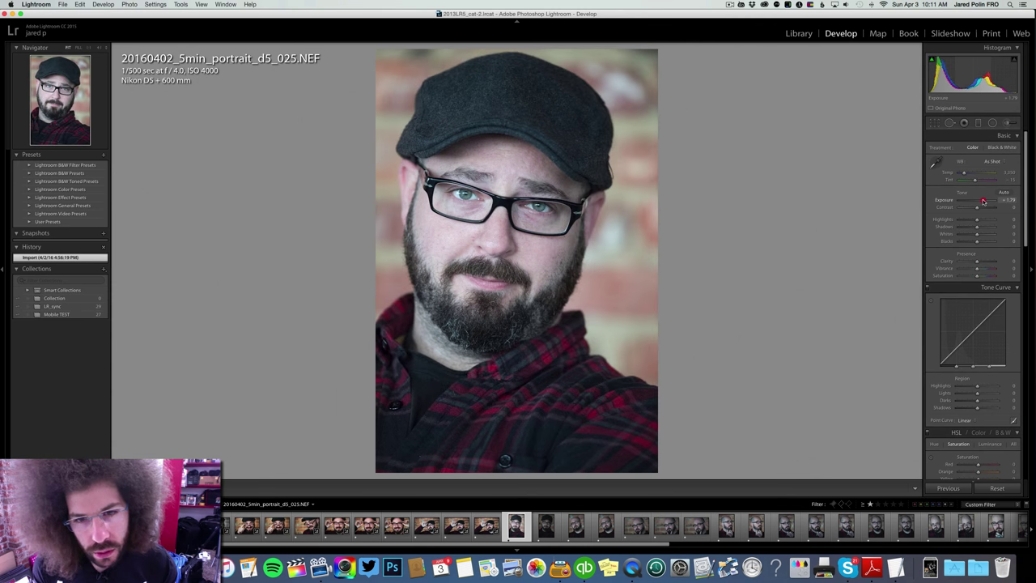
{"action": "left_click", "coordinate": [980, 208]}
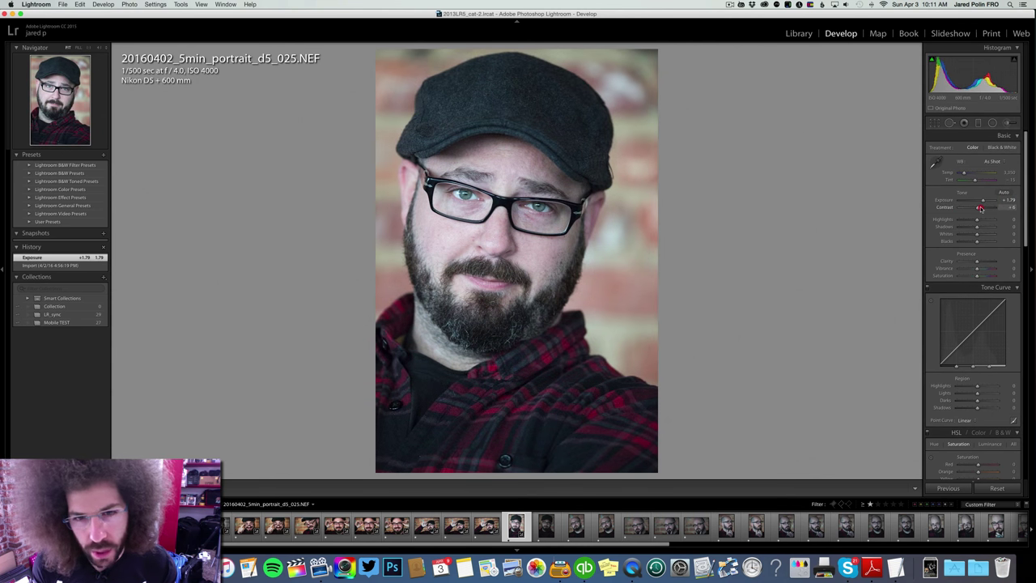
{"action": "left_click", "coordinate": [982, 200]}
{"action": "left_click_drag", "start_coordinate": [982, 200], "coordinate": [980, 202]}
{"action": "left_click", "coordinate": [965, 420]}
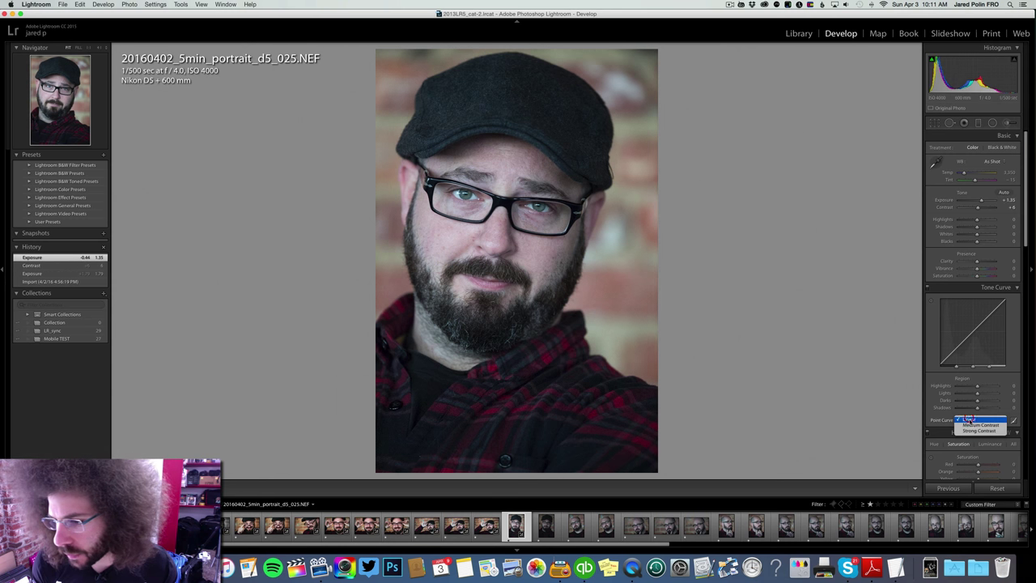
{"action": "left_click", "coordinate": [977, 425]}
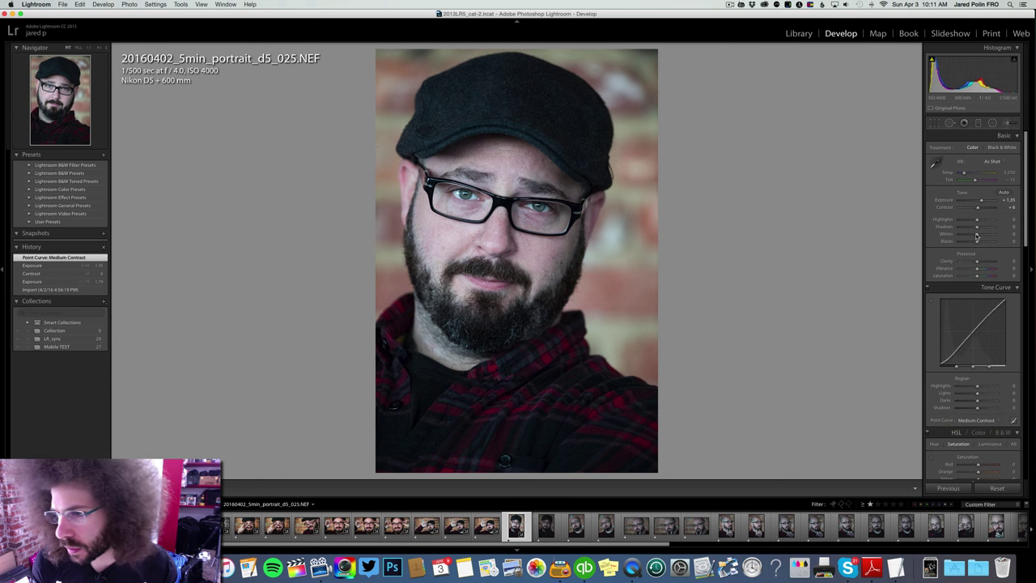
Step: Convert 025 to black and white with lifted shadows, contrast +35, Strong Contrast curve and clarity +10
{"action": "left_click", "coordinate": [993, 150]}
{"action": "left_click", "coordinate": [974, 149]}
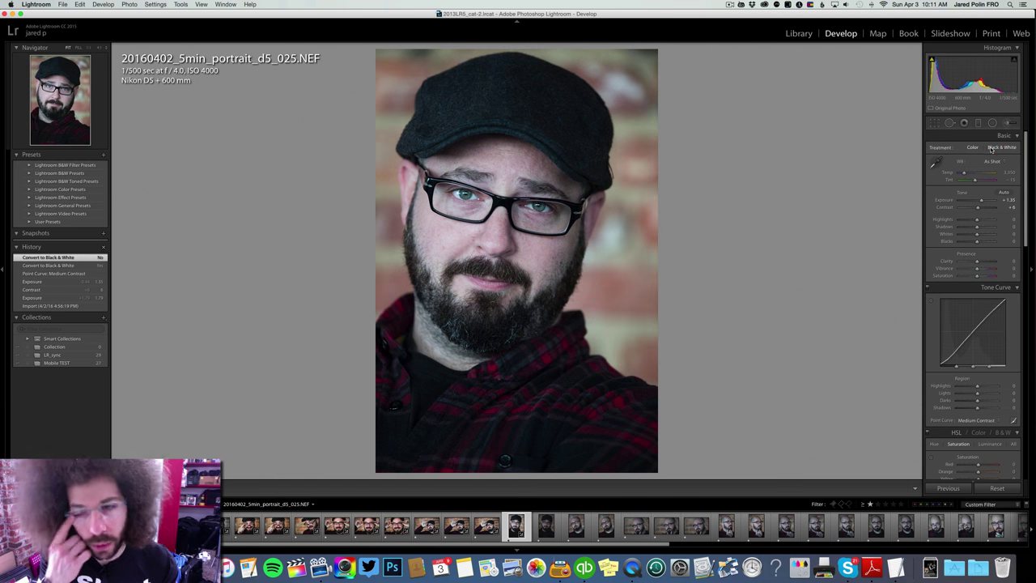
{"action": "left_click", "coordinate": [992, 148]}
{"action": "left_click_drag", "start_coordinate": [984, 200], "coordinate": [989, 226]}
{"action": "left_click", "coordinate": [986, 228]}
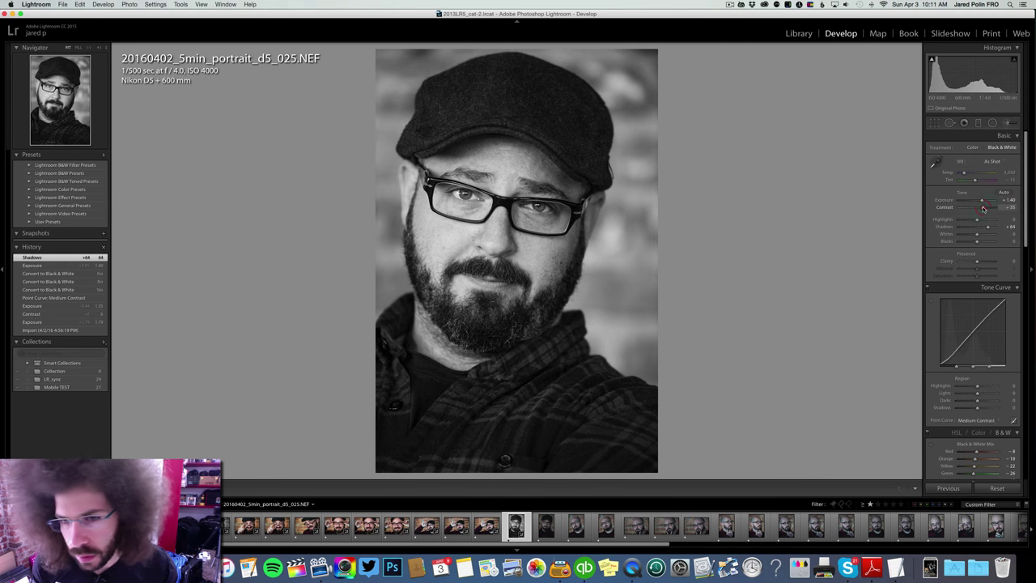
{"action": "left_click", "coordinate": [983, 208]}
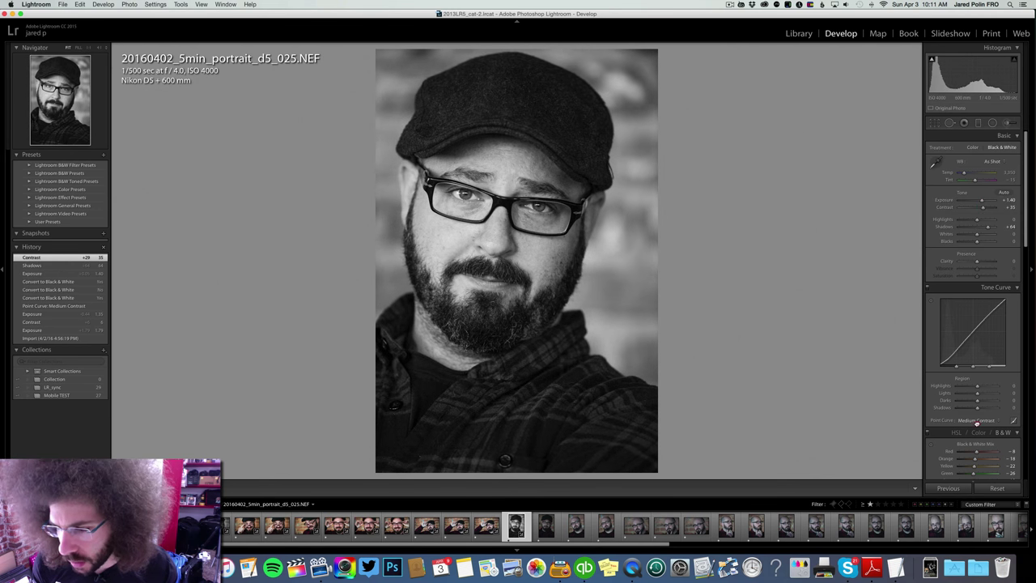
{"action": "left_click", "coordinate": [977, 420]}
{"action": "left_click", "coordinate": [978, 422]}
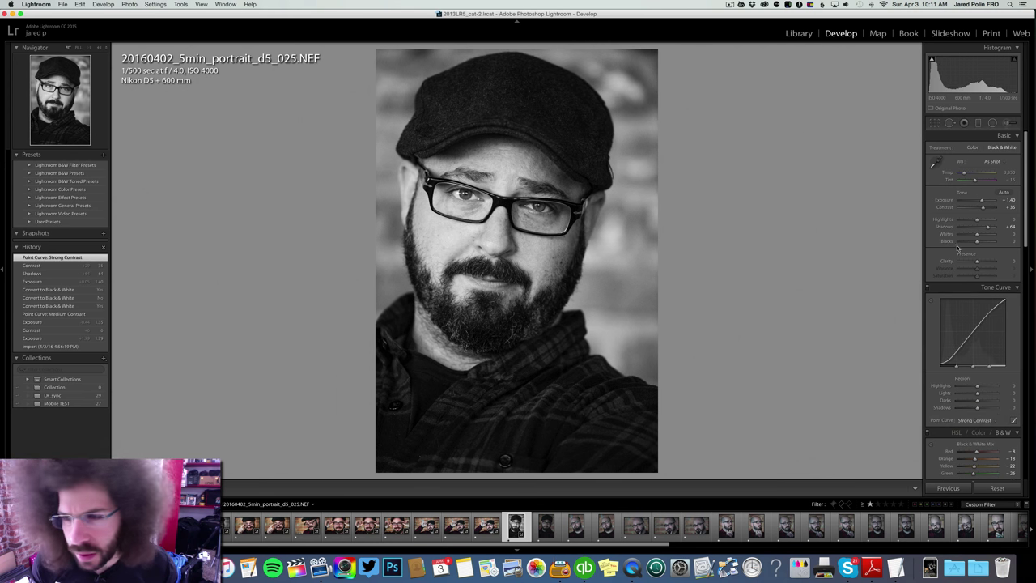
{"action": "left_click_drag", "start_coordinate": [979, 263], "coordinate": [980, 234]}
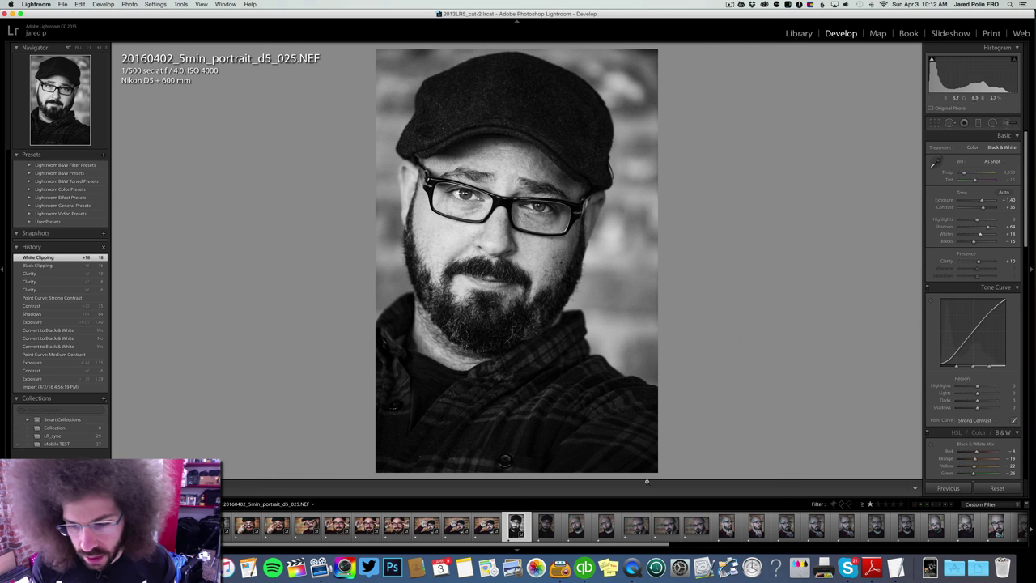
Step: Sync photo 025's black-and-white settings onto 026, check 026, then open photo 027
{"action": "left_click", "coordinate": [576, 526]}
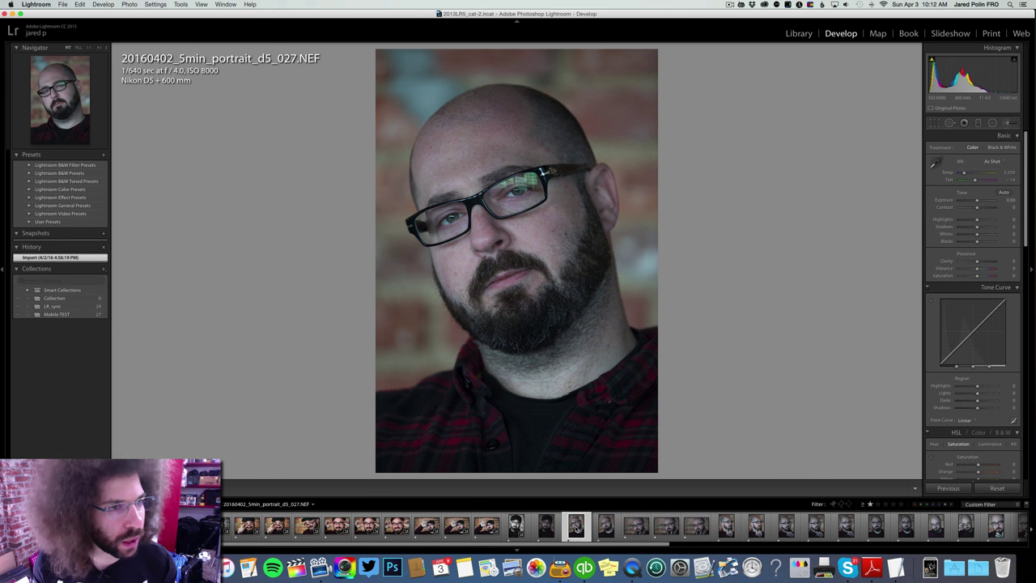
{"action": "key", "text": "Left"}
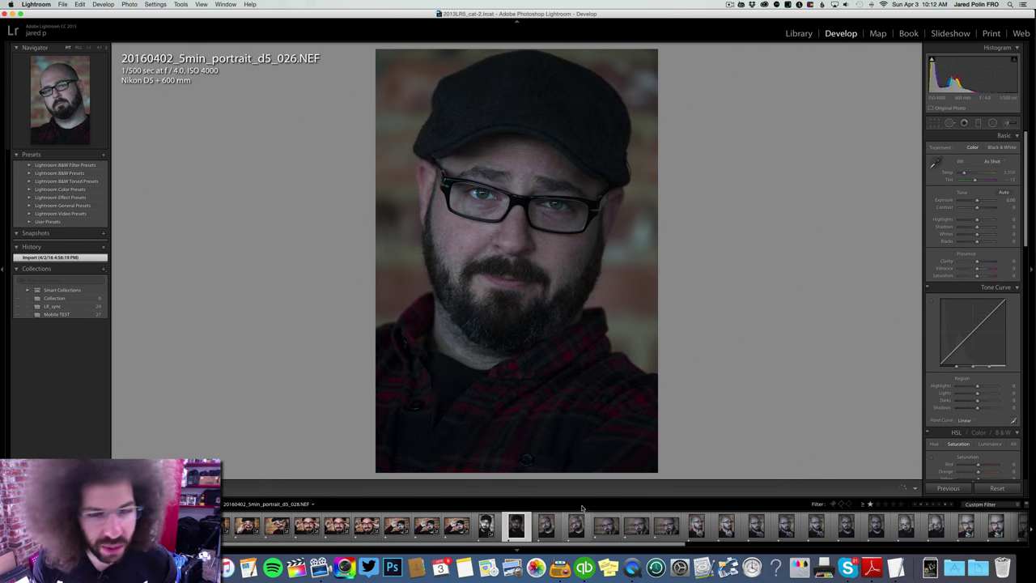
{"action": "key", "text": "Left"}
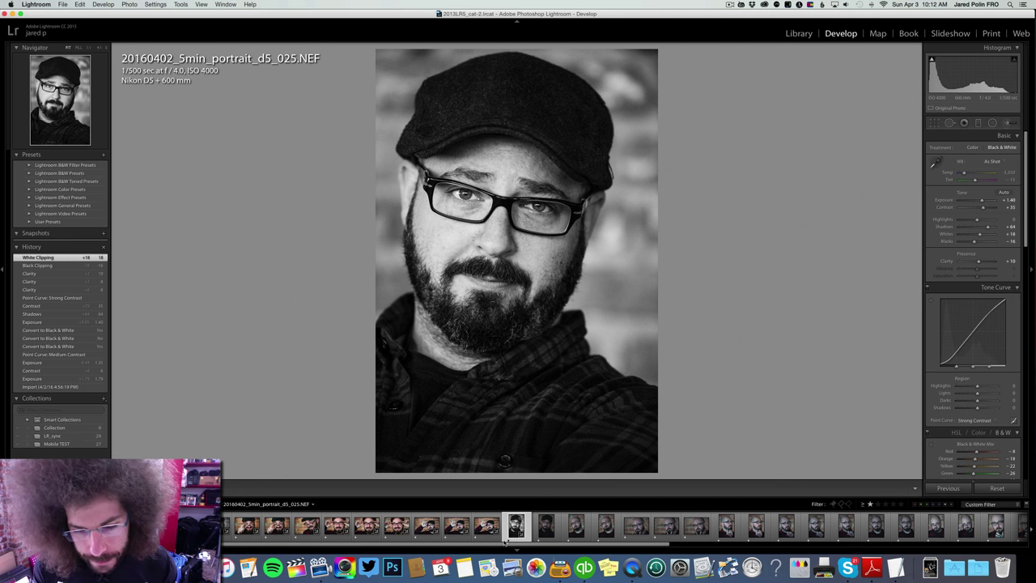
{"action": "left_click", "coordinate": [546, 526], "text": "super"}
{"action": "left_click", "coordinate": [951, 488]}
{"action": "key", "text": "Return"}
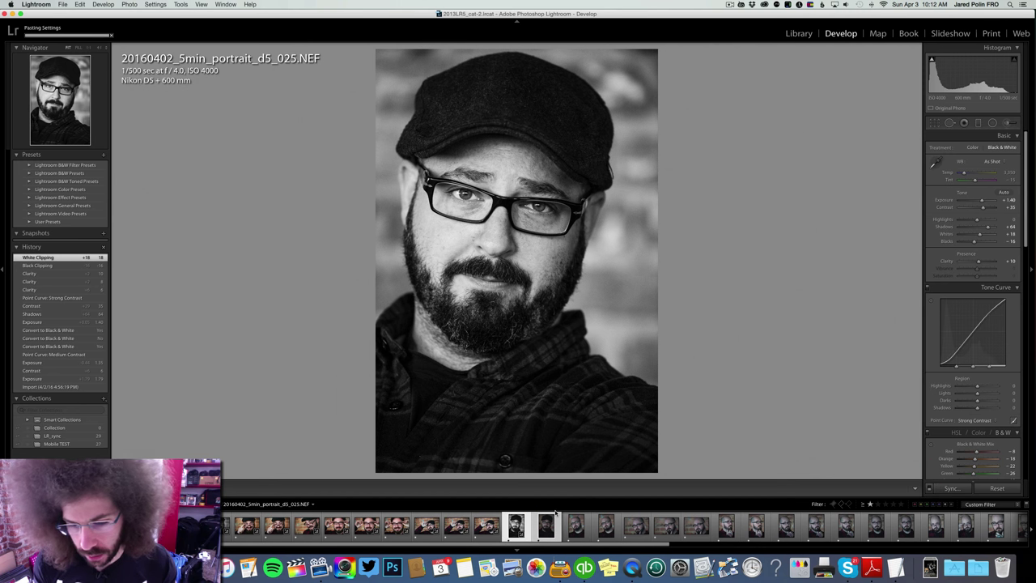
{"action": "left_click", "coordinate": [556, 527]}
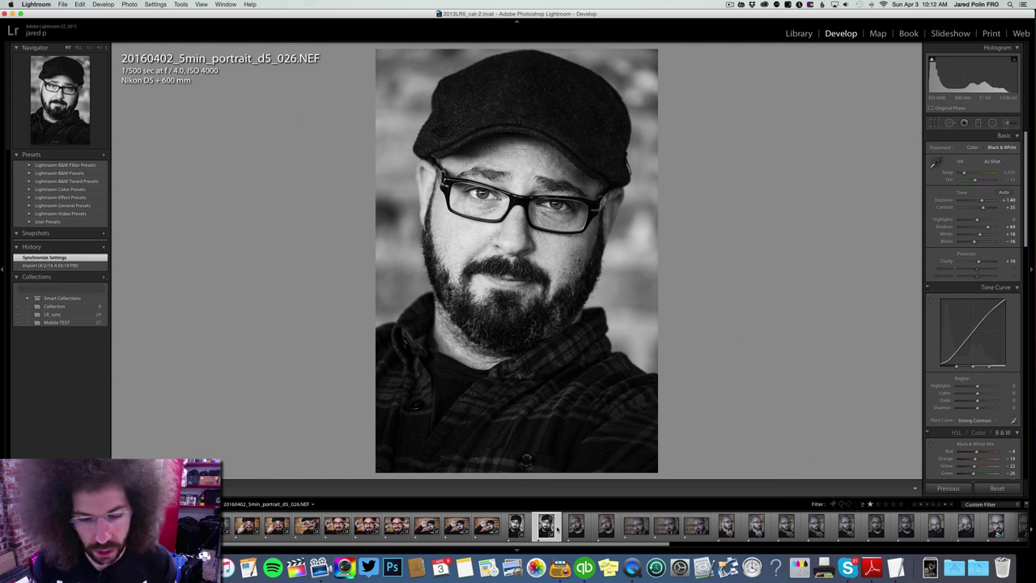
{"action": "left_click", "coordinate": [566, 526]}
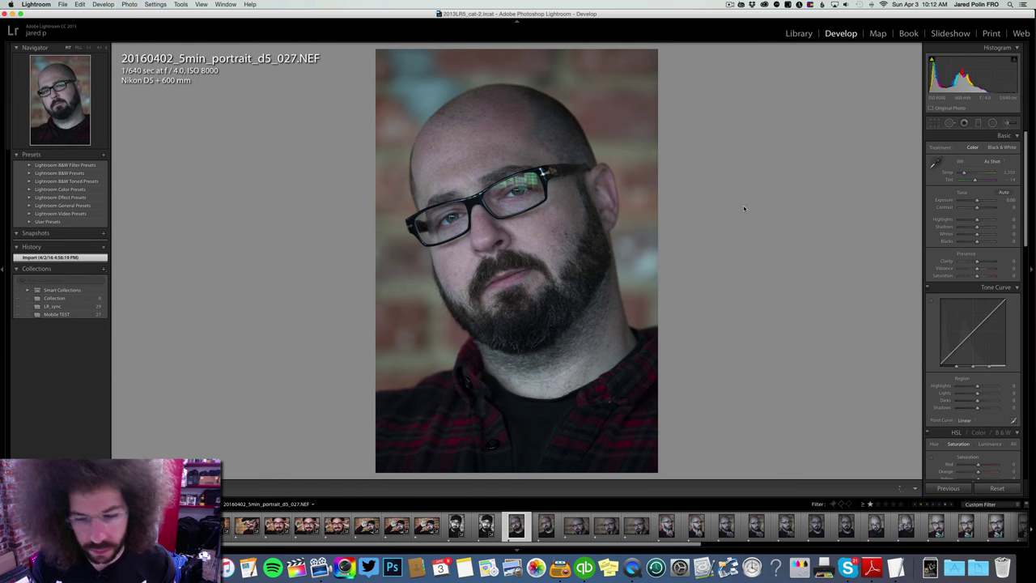
Step: Give photo 027 exposure +0.60, clarity +20 and shadows +39, keeping a Linear point curve
{"action": "left_click_drag", "start_coordinate": [978, 200], "coordinate": [988, 208]}
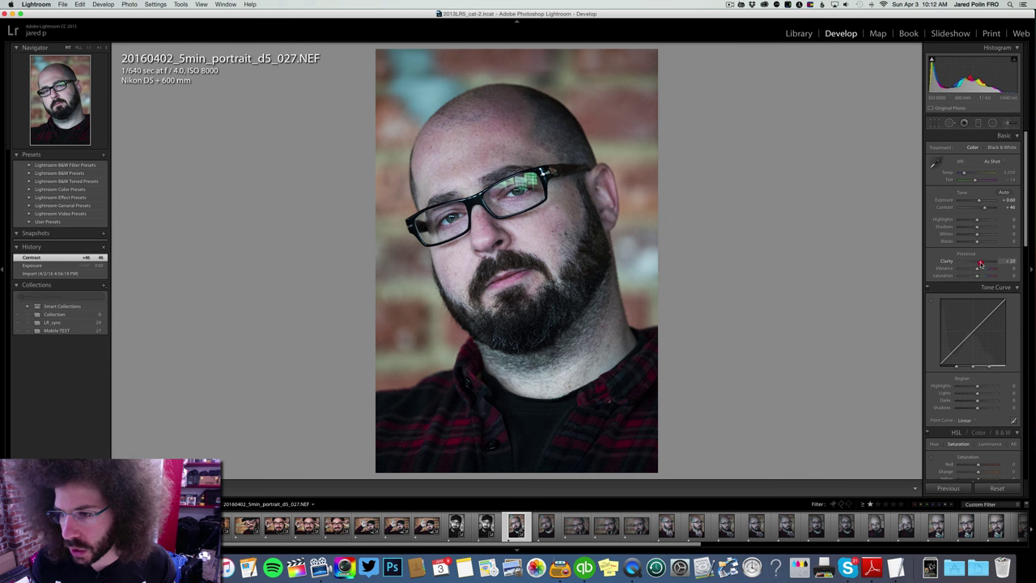
{"action": "left_click_drag", "start_coordinate": [980, 263], "coordinate": [980, 264]}
{"action": "left_click", "coordinate": [965, 420]}
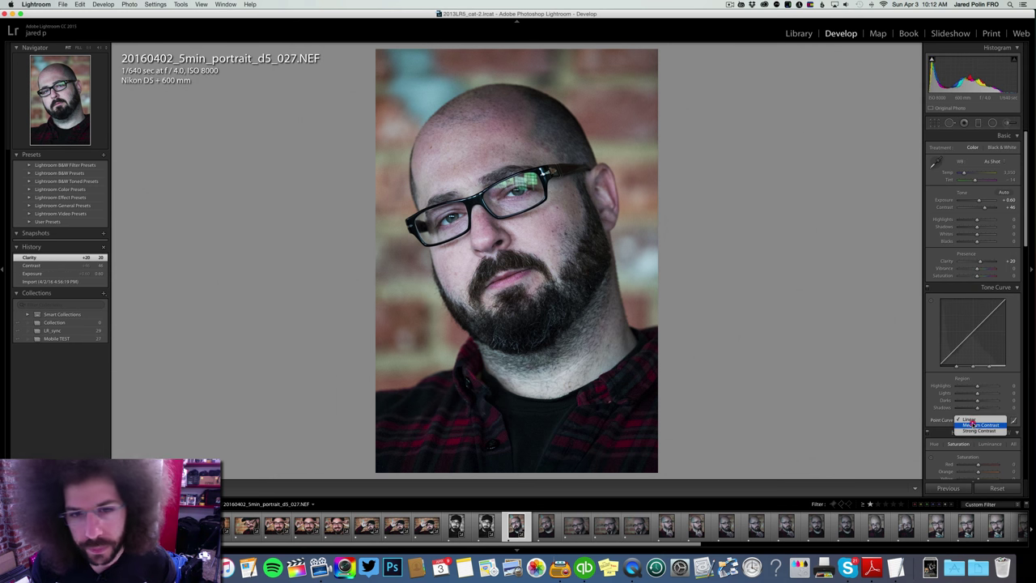
{"action": "left_click", "coordinate": [974, 424]}
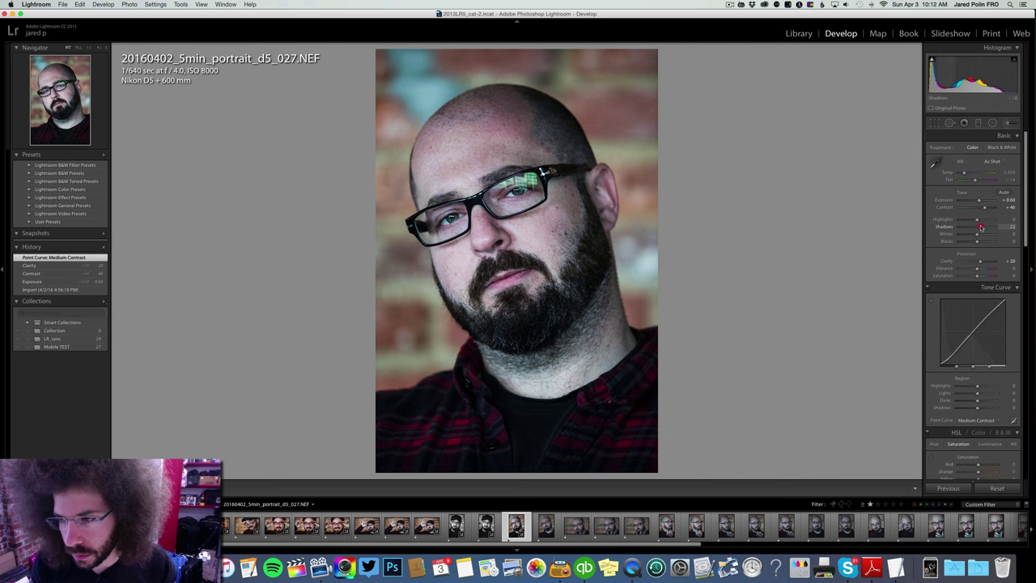
{"action": "left_click_drag", "start_coordinate": [980, 227], "coordinate": [983, 228]}
{"action": "left_click", "coordinate": [974, 420]}
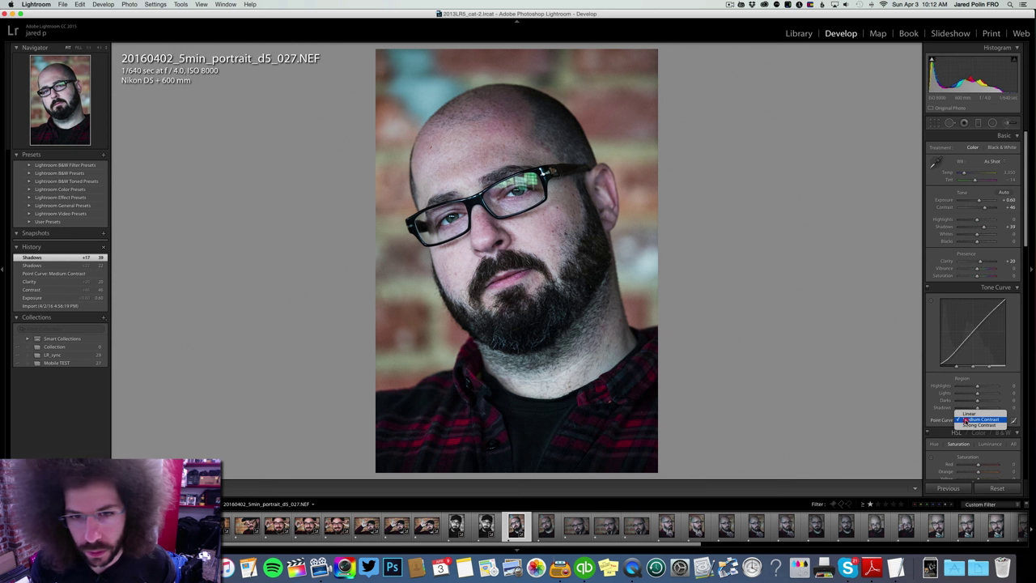
{"action": "left_click", "coordinate": [966, 404]}
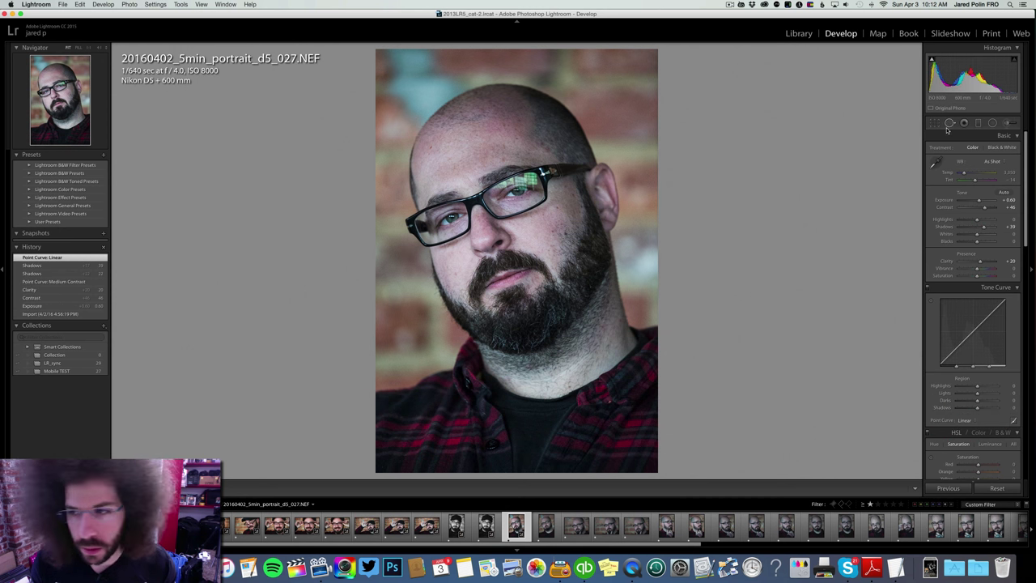
Step: Step through photos 028–034 with the arrow keys, ending on photo 032
{"action": "key", "text": "Right"}
{"action": "key", "text": "Right"}
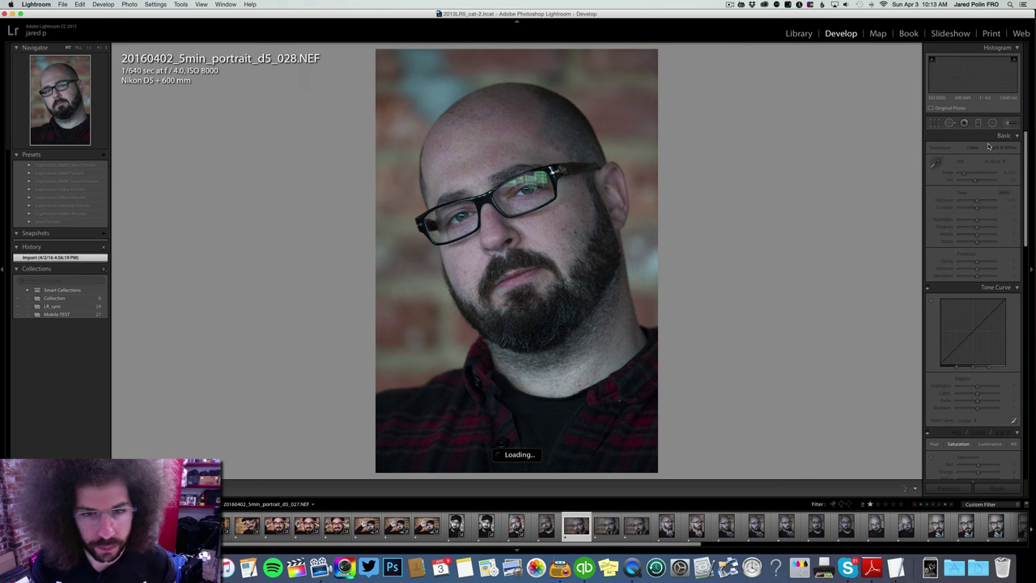
{"action": "key", "text": "Right"}
{"action": "key", "text": "Right"}
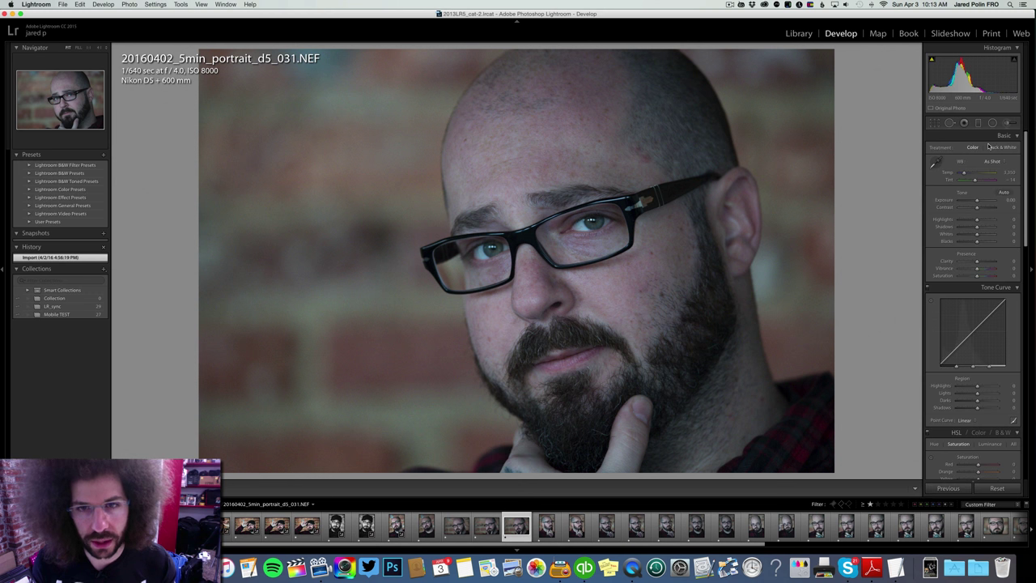
{"action": "key", "text": "Right"}
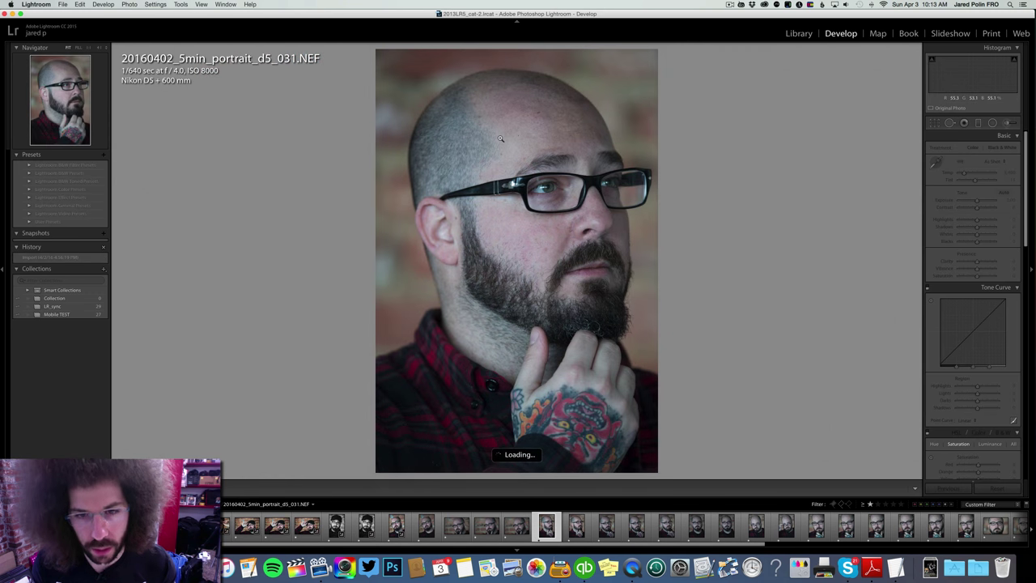
{"action": "key", "text": "Right"}
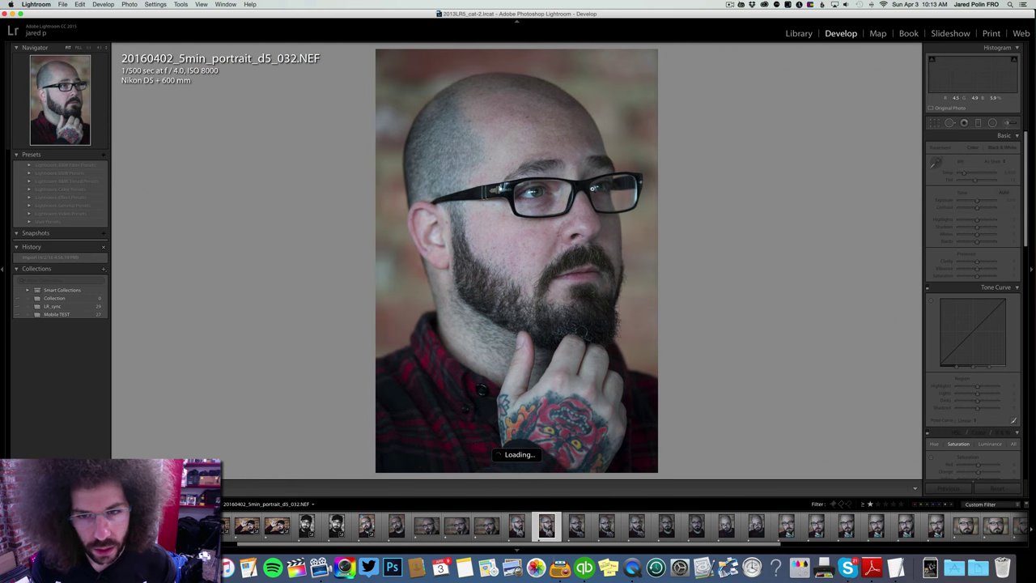
{"action": "key", "text": "Left"}
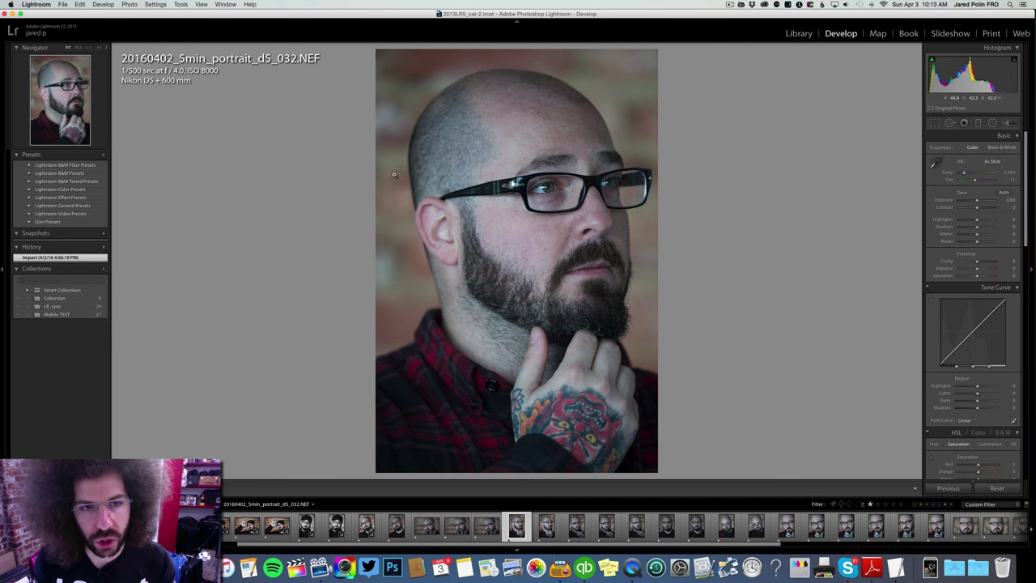
{"action": "key", "text": "Right"}
{"action": "key", "text": "Right"}
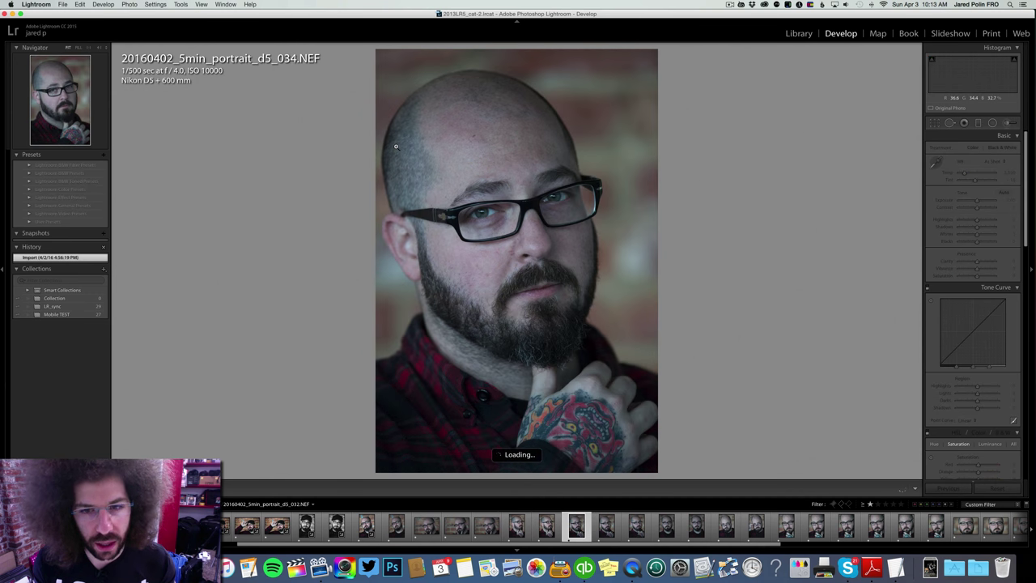
{"action": "key", "text": "Left"}
{"action": "key", "text": "Left"}
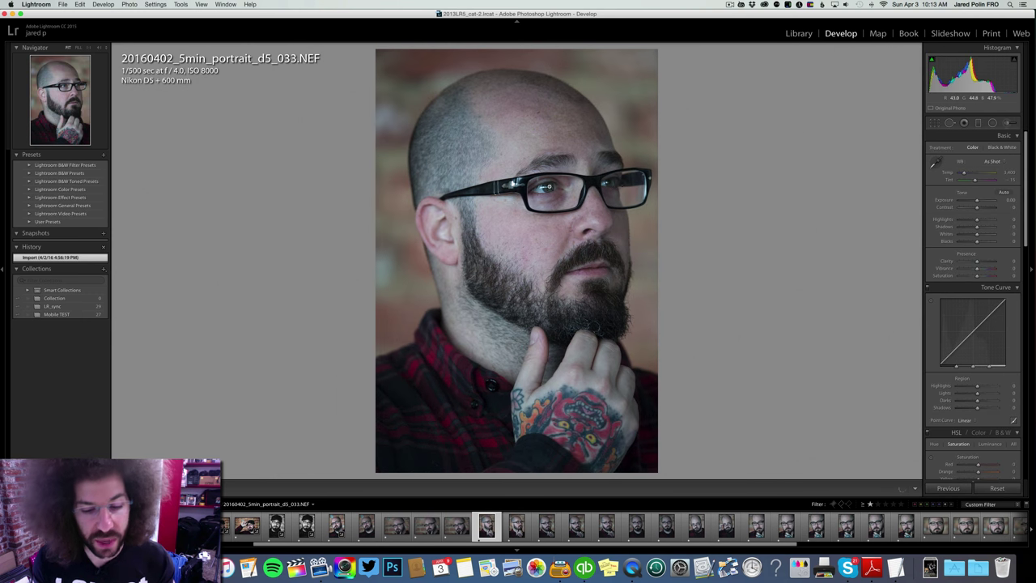
Step: Raise portrait 032's exposure to +0.40 and contrast to 34, cool its white balance, keeping colour
{"action": "left_click", "coordinate": [981, 207]}
{"action": "left_click", "coordinate": [977, 200]}
{"action": "left_click", "coordinate": [983, 208]}
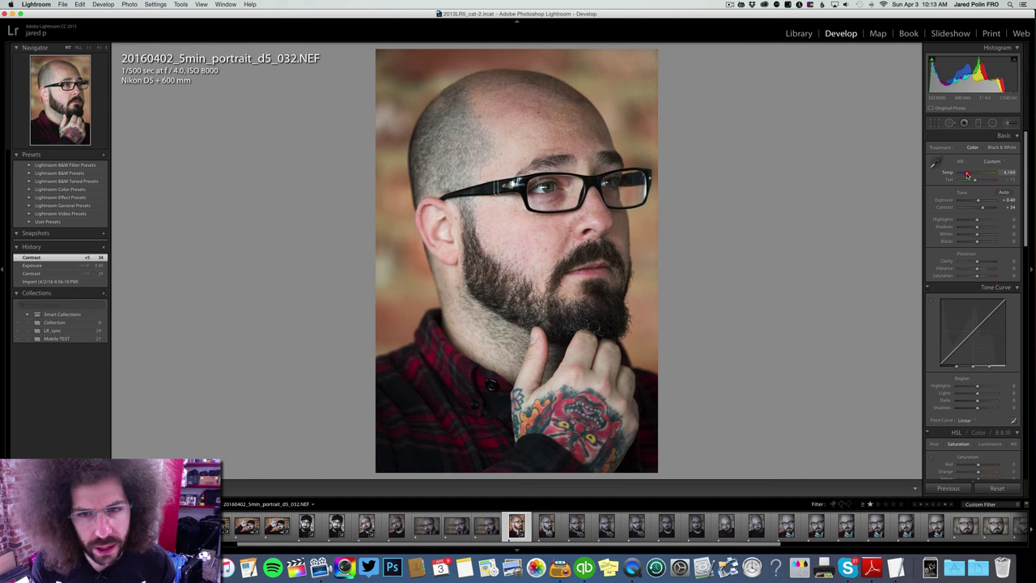
{"action": "left_click_drag", "start_coordinate": [966, 174], "coordinate": [986, 207]}
{"action": "left_click", "coordinate": [990, 147]}
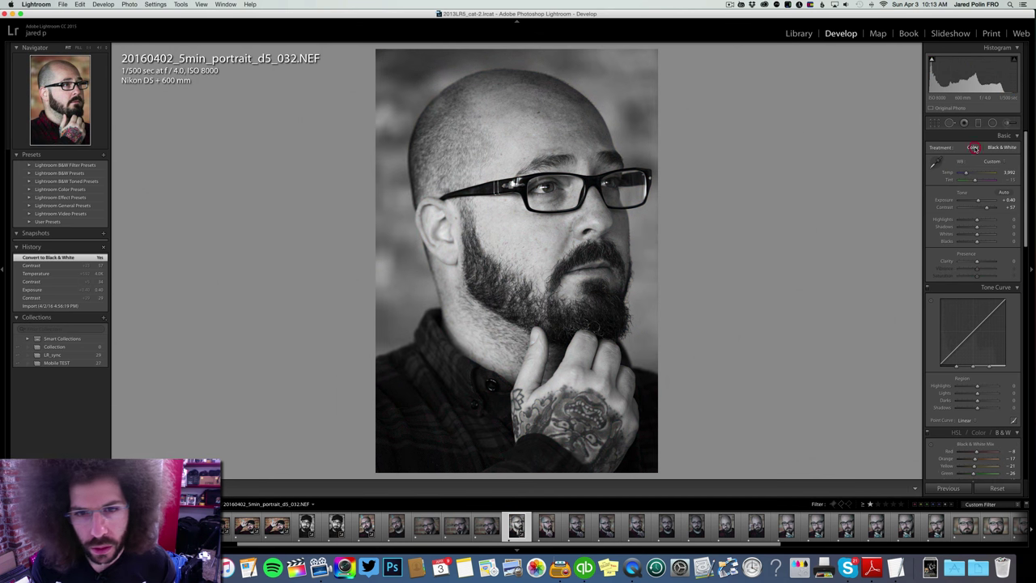
{"action": "left_click", "coordinate": [972, 147]}
Step: Apply Medium Contrast curve, shadows +44, a touch of clarity and blacks −12, easing contrast slightly
{"action": "left_click", "coordinate": [976, 420]}
{"action": "left_click", "coordinate": [977, 423]}
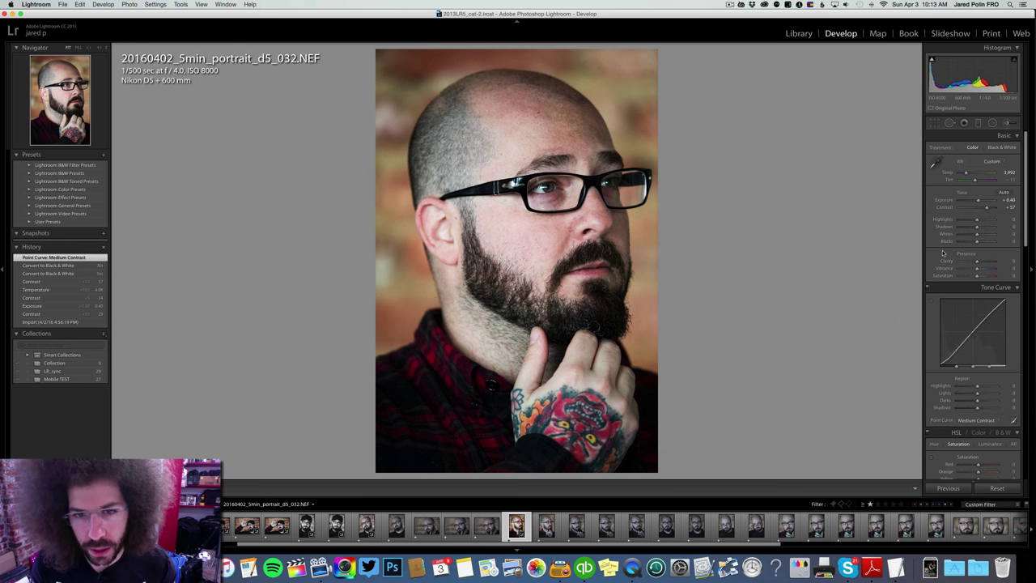
{"action": "left_click", "coordinate": [984, 228]}
{"action": "left_click_drag", "start_coordinate": [984, 228], "coordinate": [985, 228]}
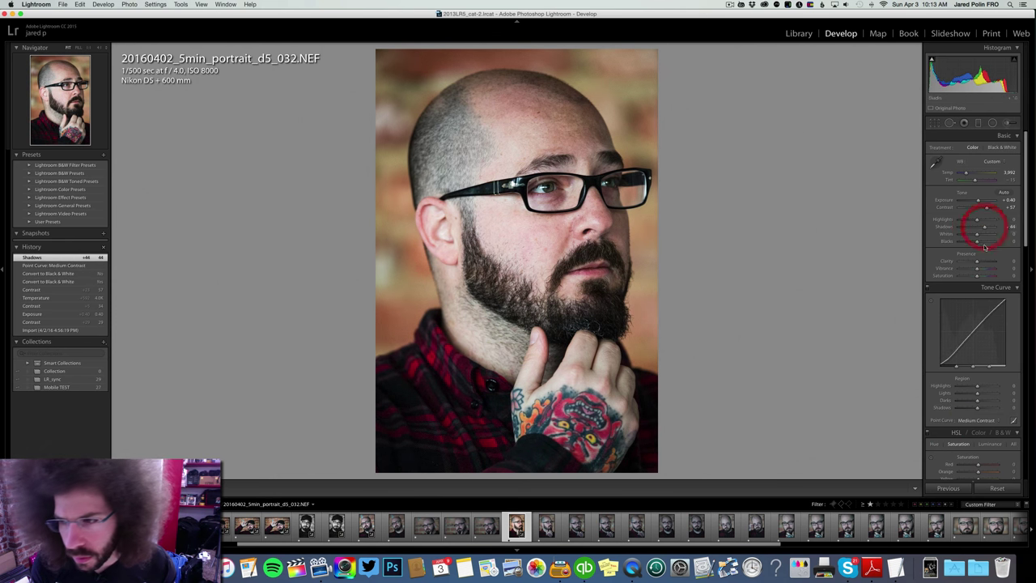
{"action": "left_click", "coordinate": [978, 261]}
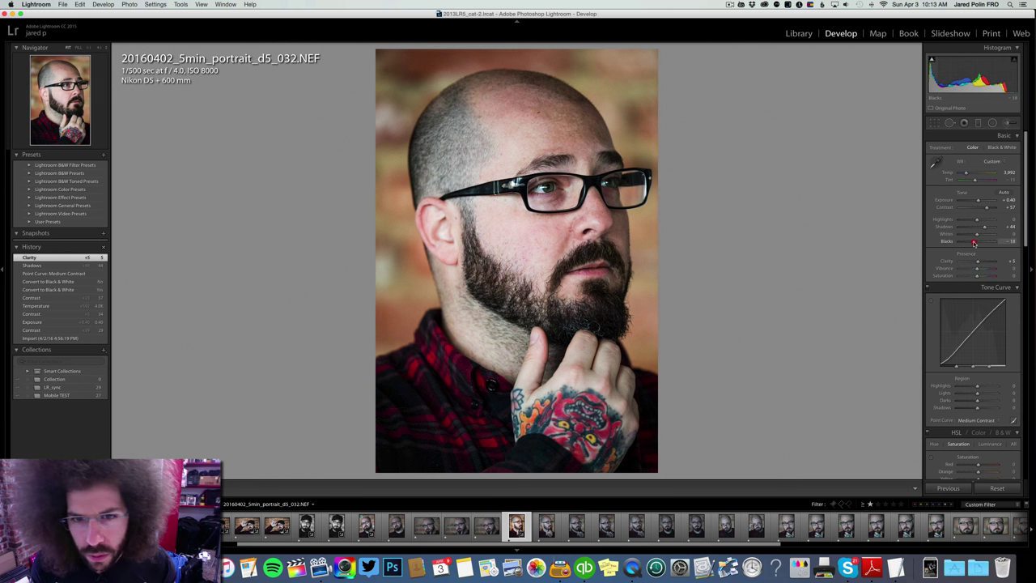
{"action": "left_click_drag", "start_coordinate": [974, 242], "coordinate": [974, 243]}
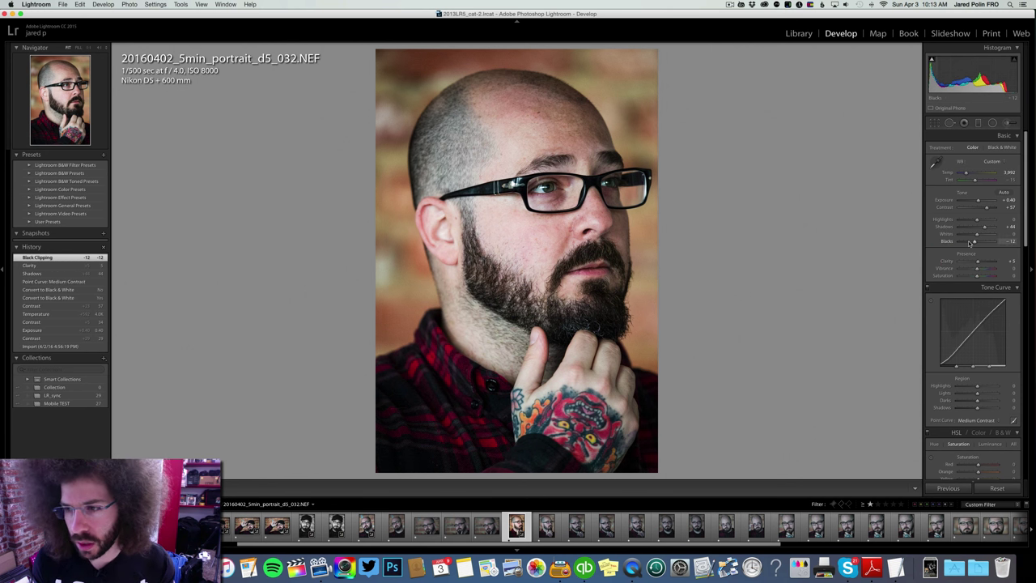
{"action": "left_click_drag", "start_coordinate": [971, 243], "coordinate": [969, 243]}
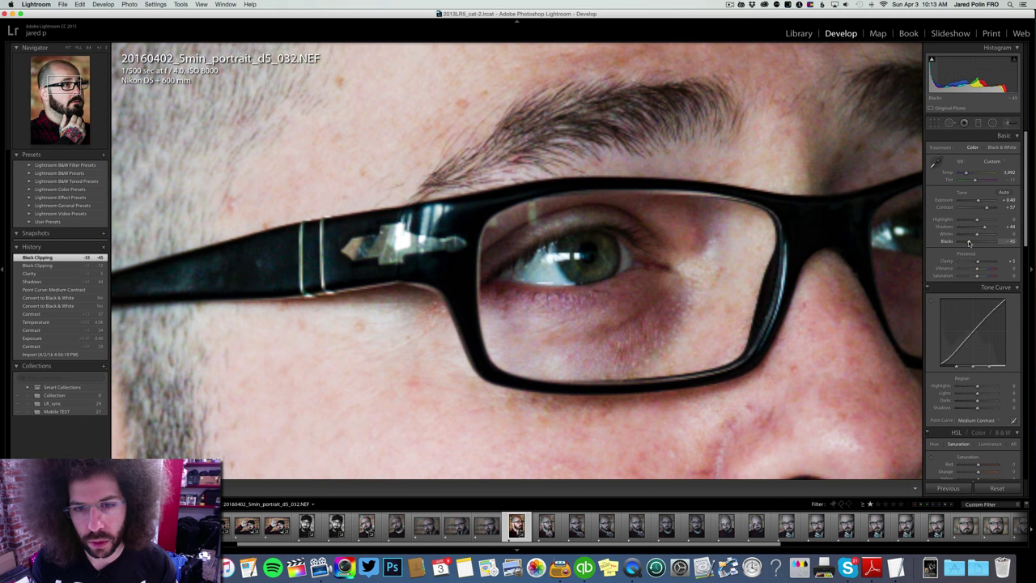
{"action": "key", "text": "super+z"}
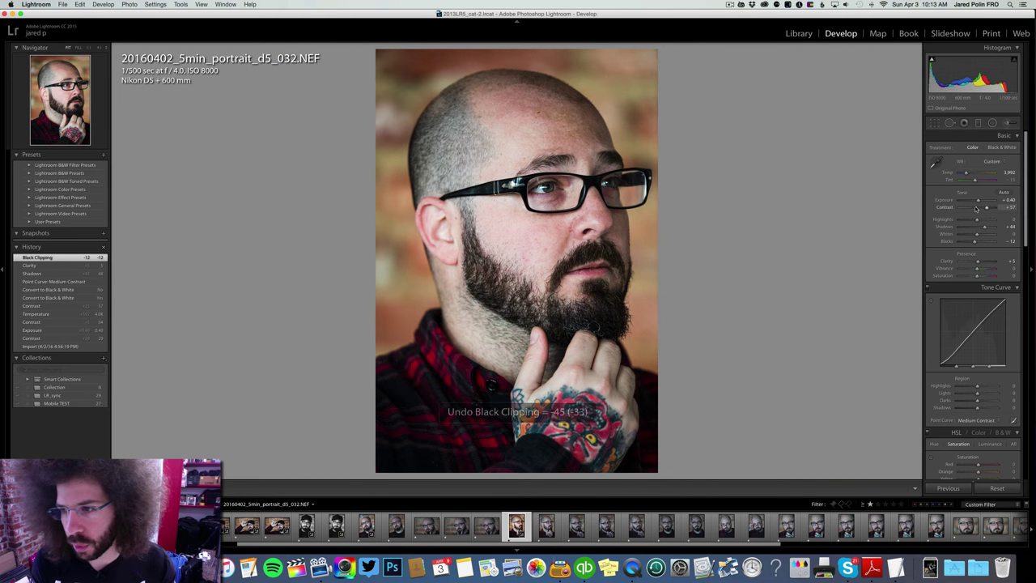
{"action": "left_click_drag", "start_coordinate": [978, 208], "coordinate": [985, 208]}
Step: Sync 032's edits onto the selected photos through 038 and open portrait 033
{"action": "left_click", "coordinate": [695, 526]}
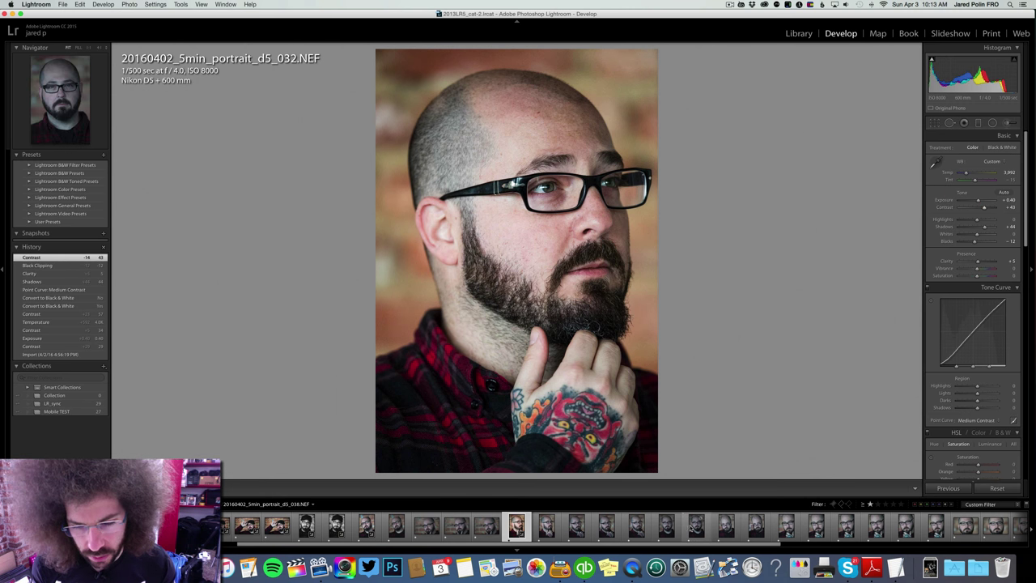
{"action": "left_click", "coordinate": [942, 488]}
{"action": "key", "text": "Return"}
{"action": "left_click", "coordinate": [555, 528]}
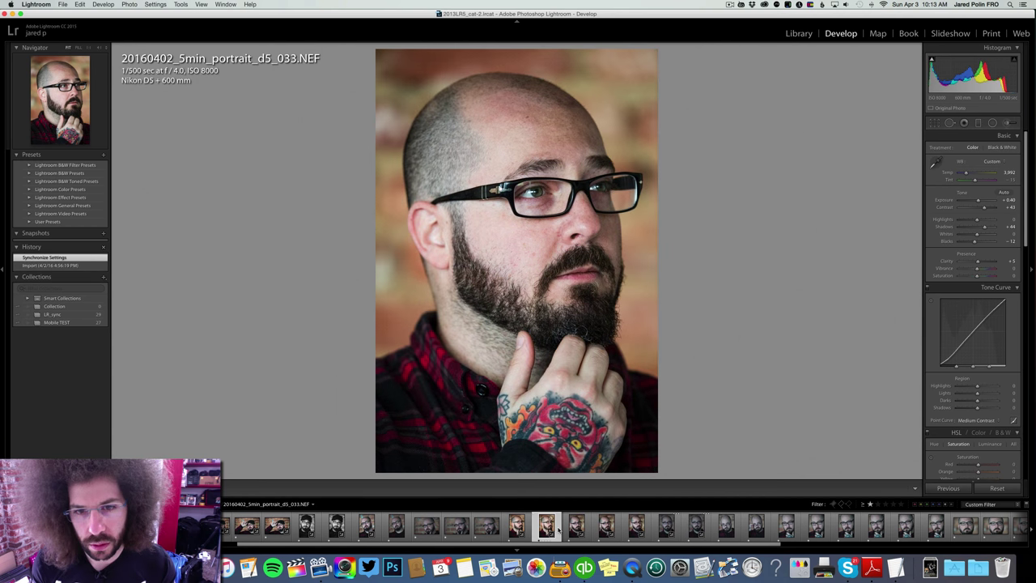
Step: Compare portraits 033 and 034, settling on 034 and zooming to 1:1 on the eye and glasses
{"action": "key", "text": "Right"}
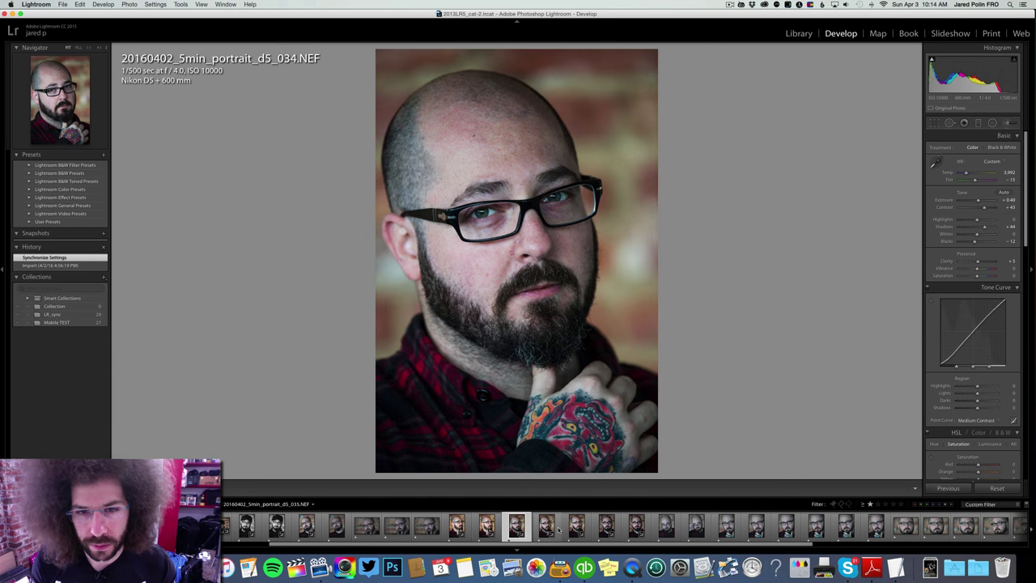
{"action": "key", "text": "Left"}
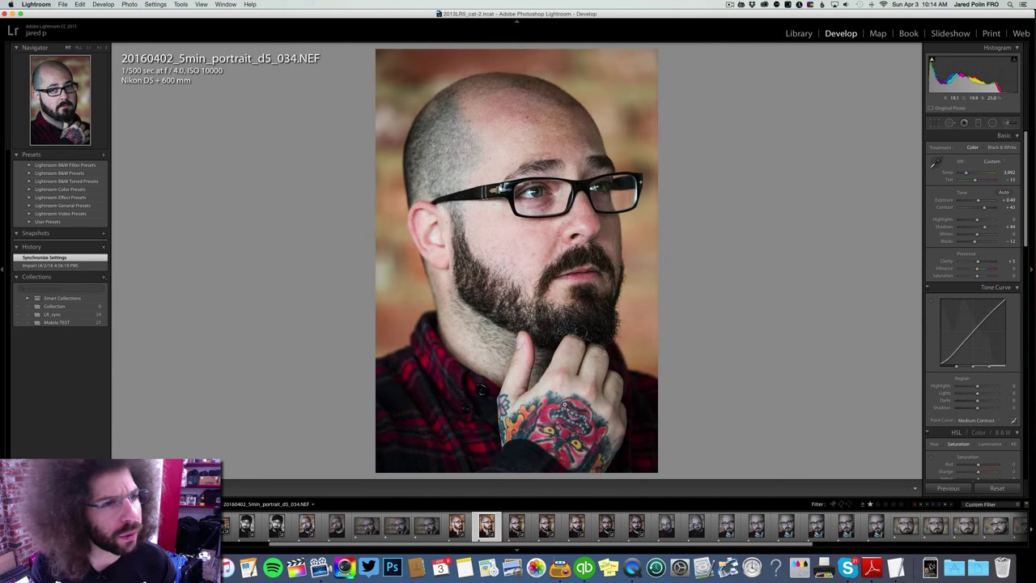
{"action": "key", "text": "Right"}
{"action": "key", "text": "Left"}
{"action": "key", "text": "Right"}
{"action": "left_click", "coordinate": [487, 200]}
{"action": "left_click", "coordinate": [534, 216]}
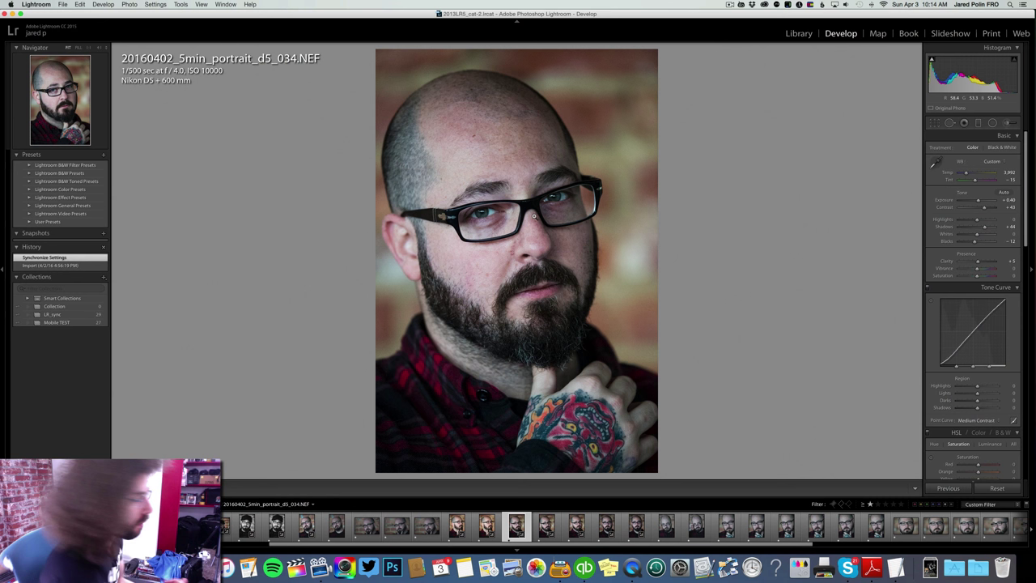
{"action": "left_click", "coordinate": [732, 5]}
{"action": "left_click", "coordinate": [731, 5]}
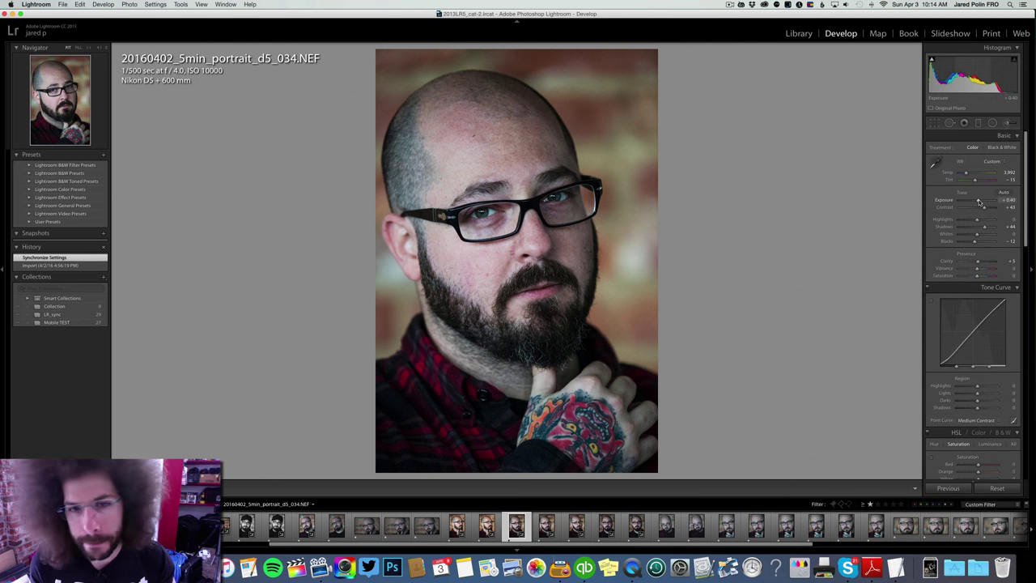
Step: Brighten portrait 034, convert it to black and white, and adjust its contrast
{"action": "left_click_drag", "start_coordinate": [978, 203], "coordinate": [980, 201]}
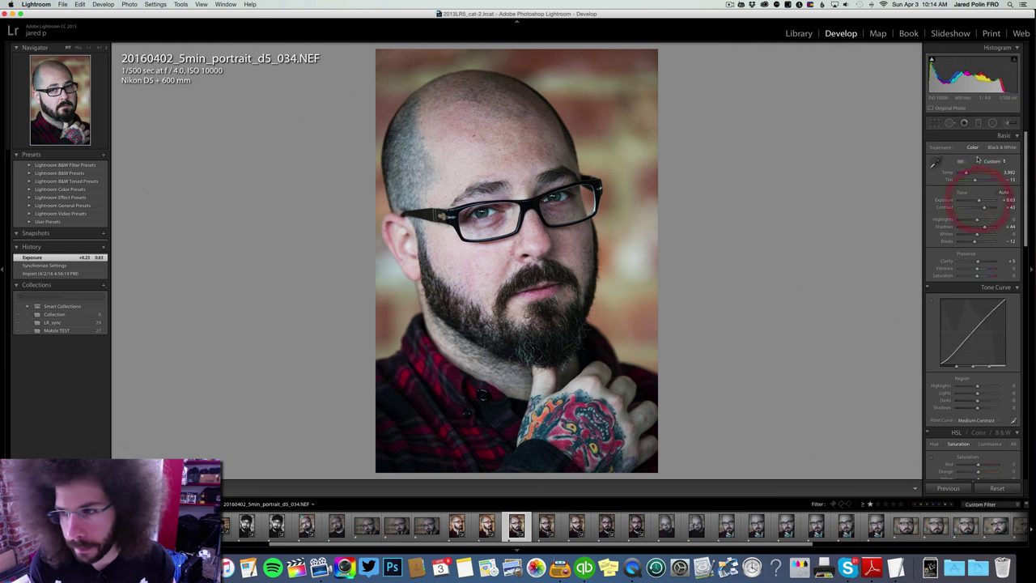
{"action": "left_click", "coordinate": [995, 147]}
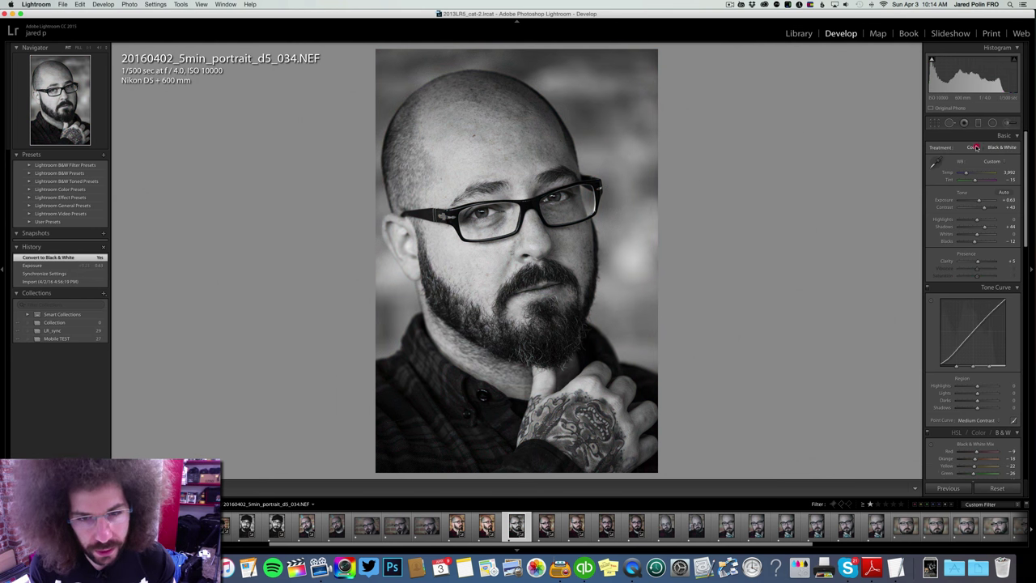
{"action": "left_click", "coordinate": [974, 147]}
{"action": "left_click", "coordinate": [1000, 148]}
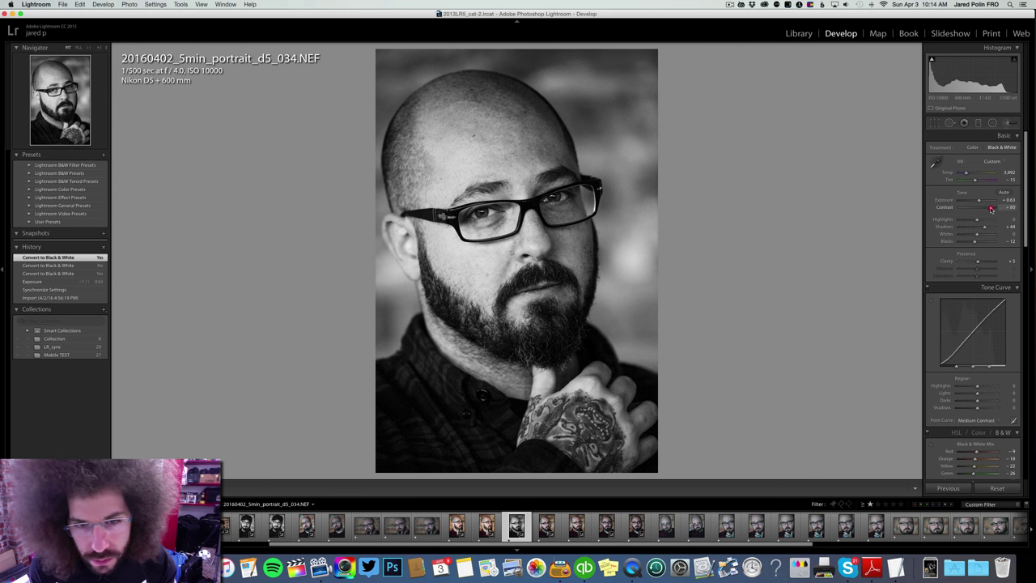
{"action": "left_click_drag", "start_coordinate": [990, 210], "coordinate": [987, 227]}
Step: Compare 034 against colour portrait 035, then boost 034's contrast to +76
{"action": "left_click", "coordinate": [544, 524]}
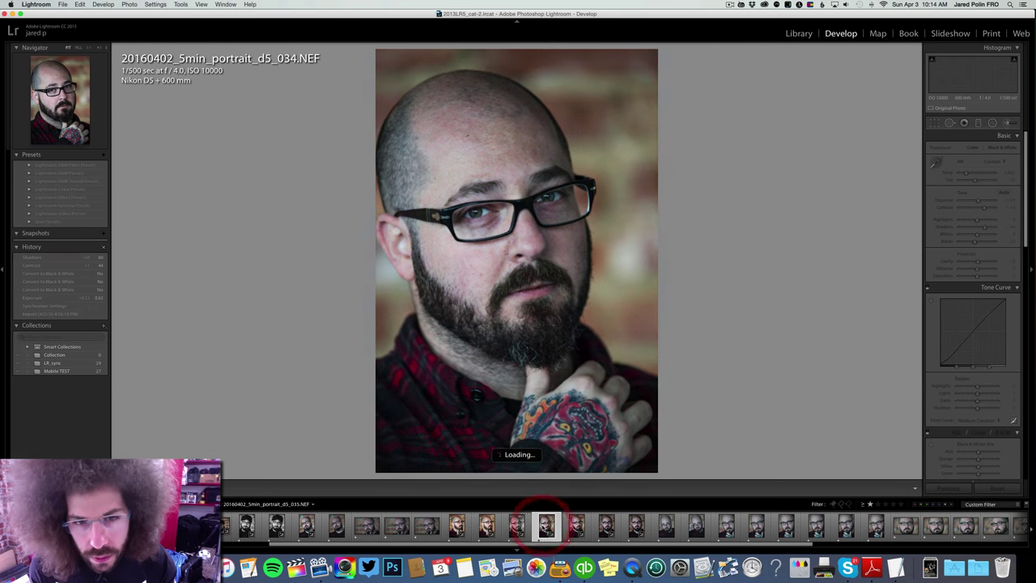
{"action": "key", "text": "Left"}
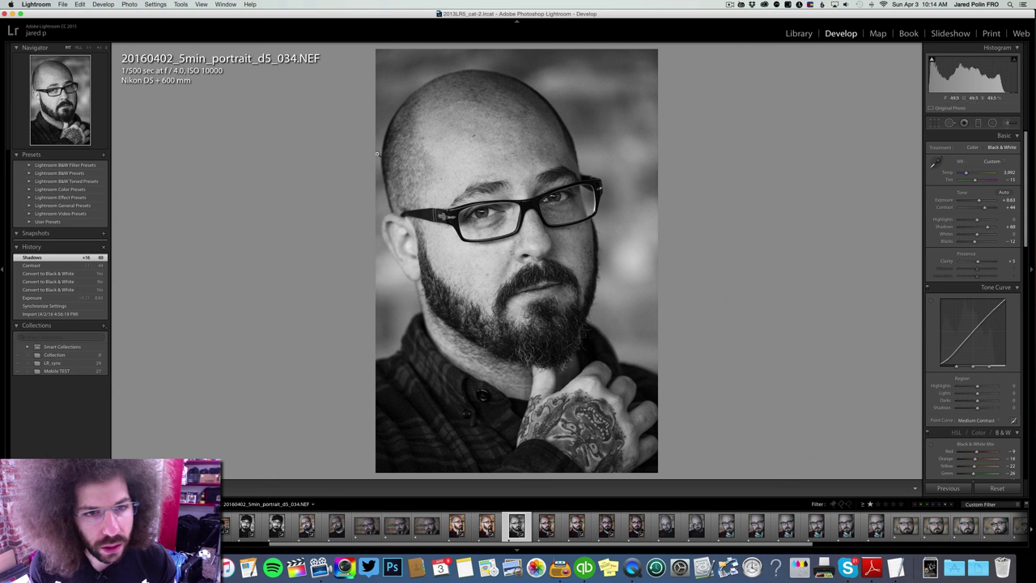
{"action": "key", "text": "Right"}
{"action": "key", "text": "Left"}
{"action": "key", "text": "Right"}
{"action": "key", "text": "Left"}
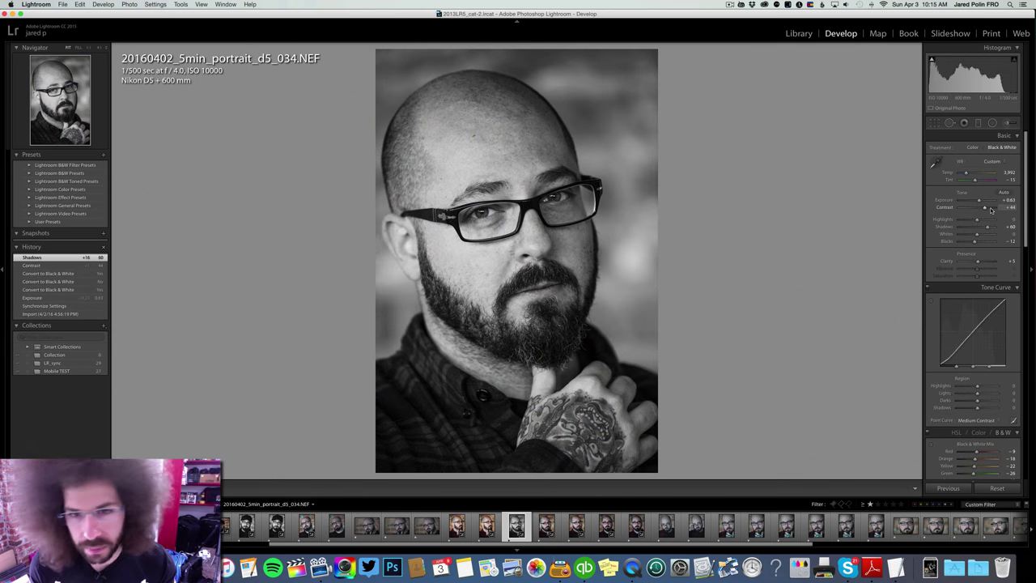
{"action": "left_click", "coordinate": [990, 209]}
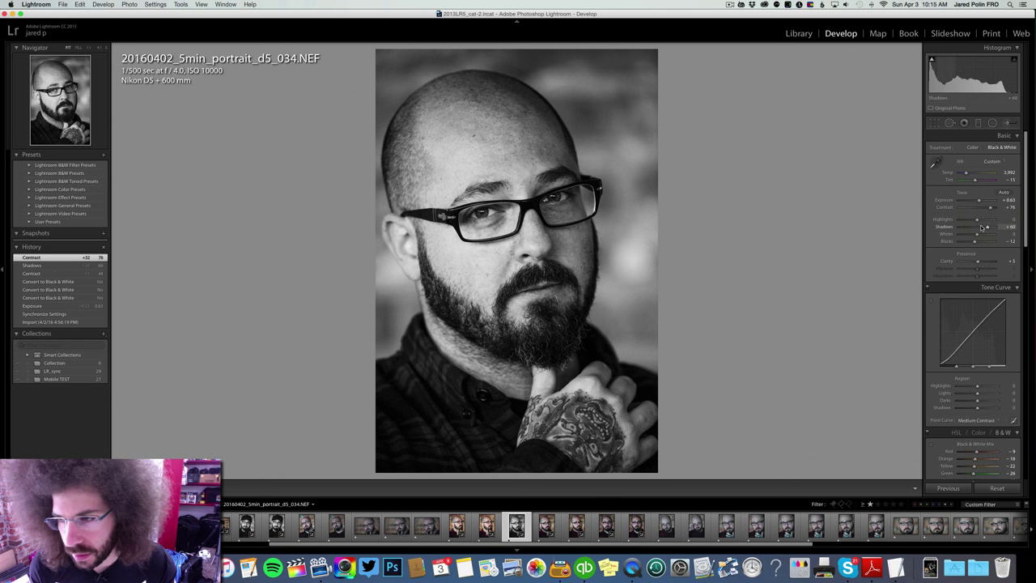
{"action": "key", "text": "Right"}
{"action": "key", "text": "Right"}
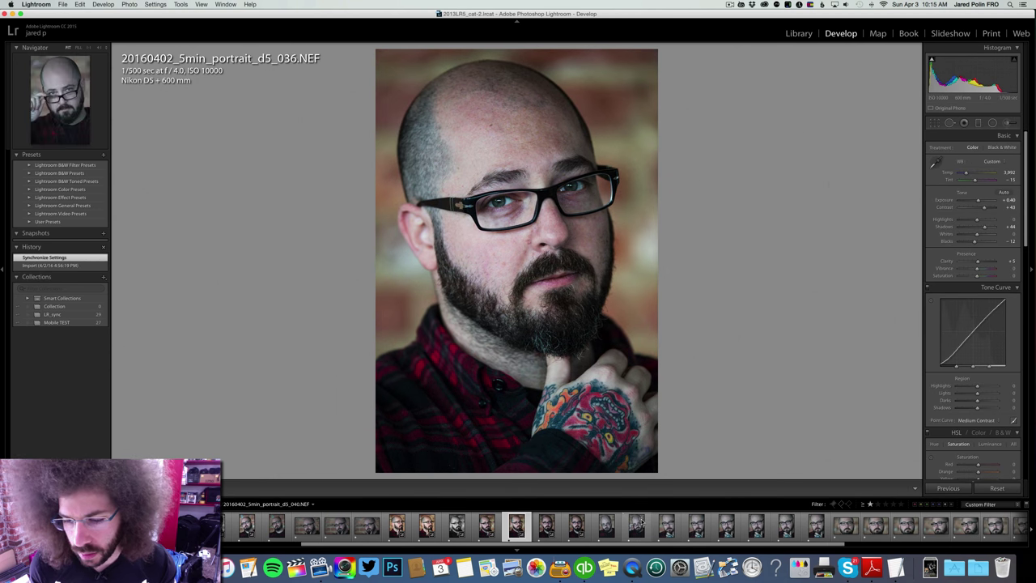
Step: Jump ahead to portrait 049, check 036's before/after view, and land on portrait 037
{"action": "scroll", "coordinate": [648, 526], "scroll_direction": "down", "scroll_amount": 5}
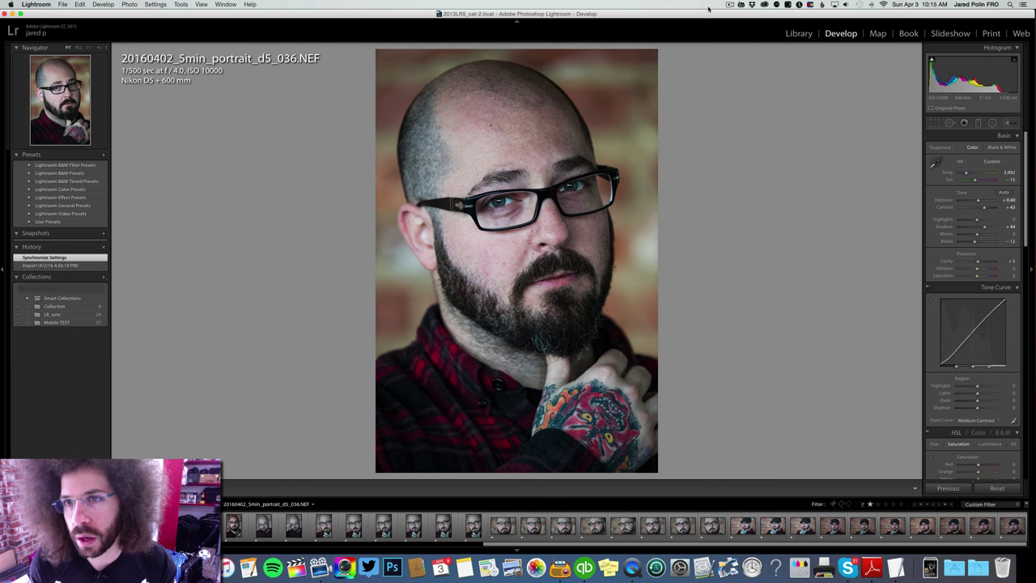
{"action": "left_click", "coordinate": [729, 4]}
{"action": "left_click", "coordinate": [729, 4]}
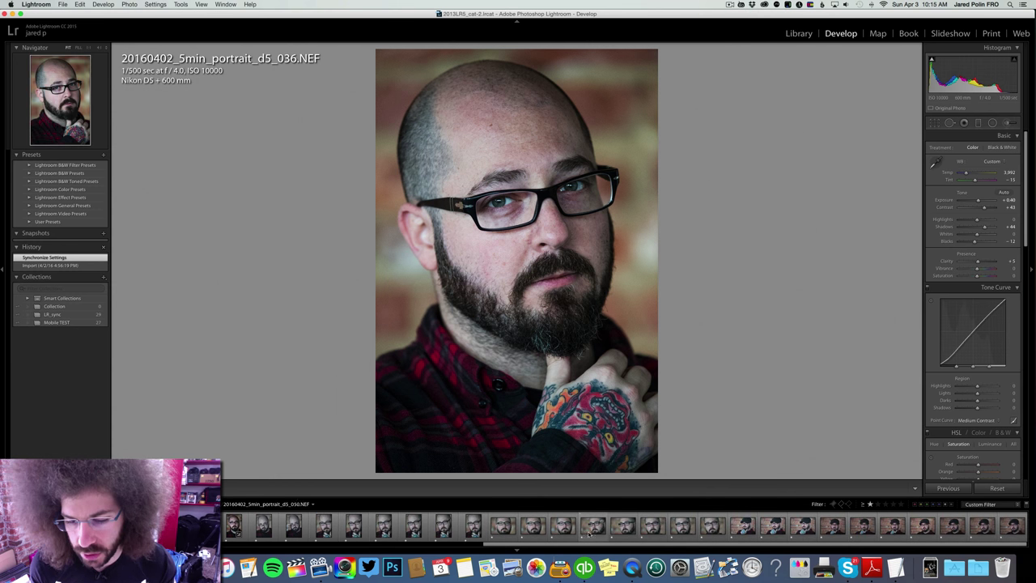
{"action": "left_click", "coordinate": [563, 527]}
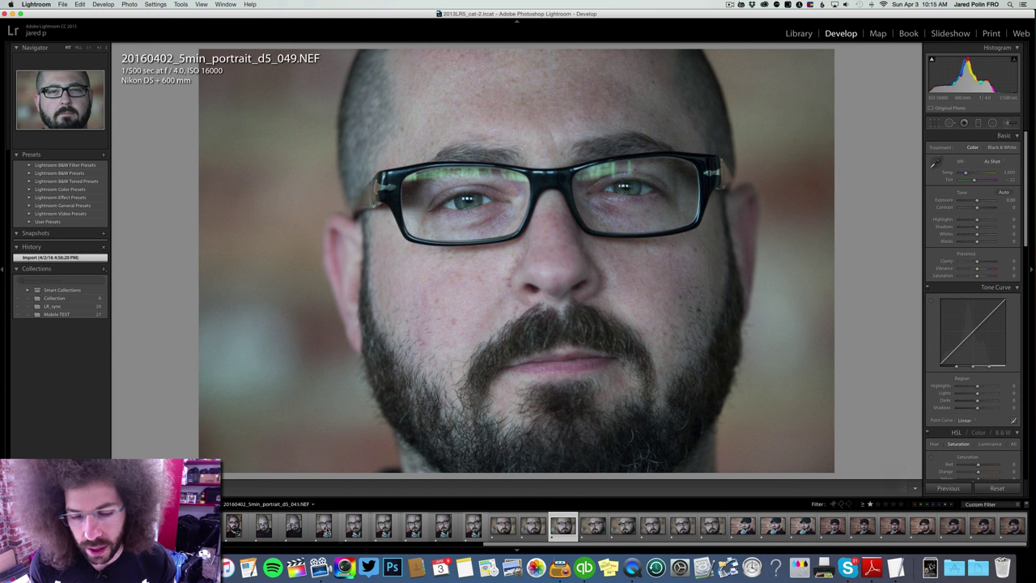
{"action": "key", "text": "Left"}
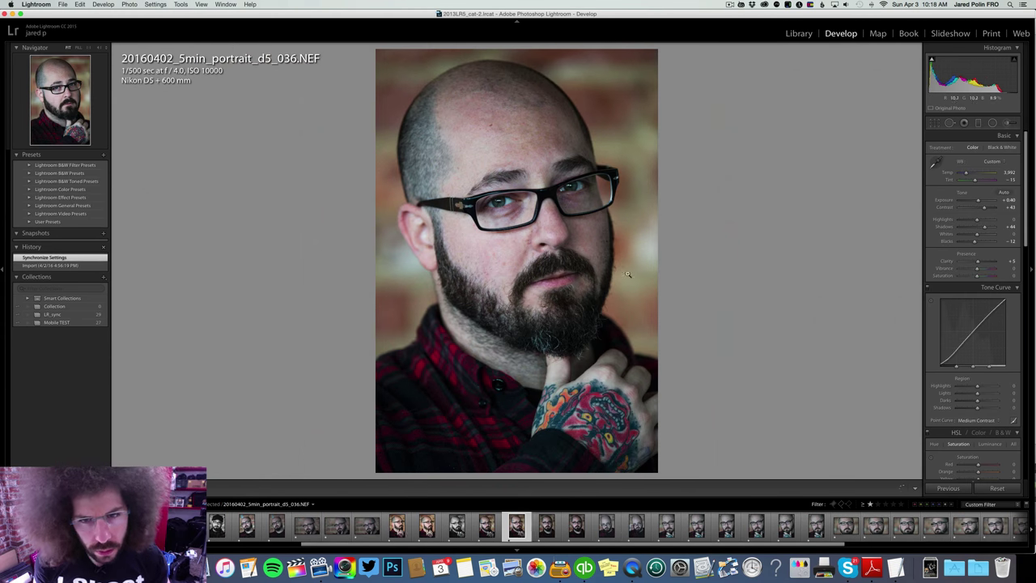
{"action": "key", "text": "backslash"}
{"action": "key", "text": "backslash"}
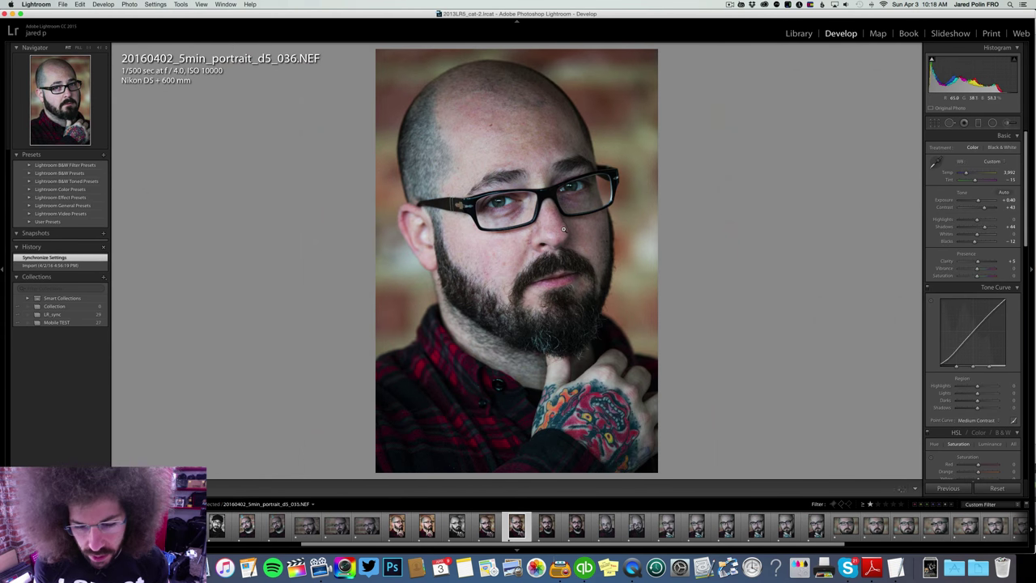
{"action": "key", "text": "Right"}
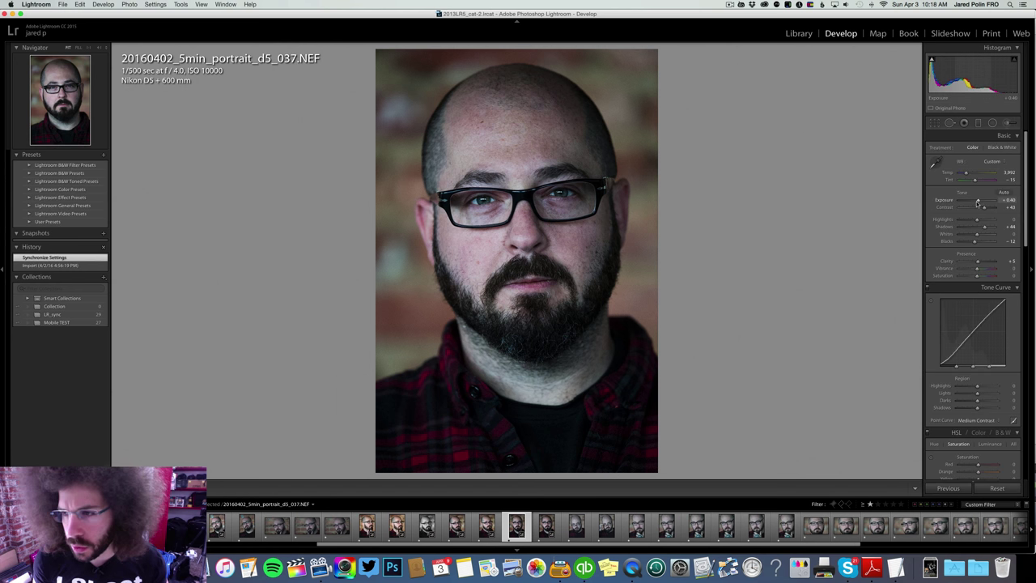
Step: Convert portrait 037 to black and white with exposure +1.00 and contrast +65
{"action": "left_click_drag", "start_coordinate": [983, 203], "coordinate": [980, 203]}
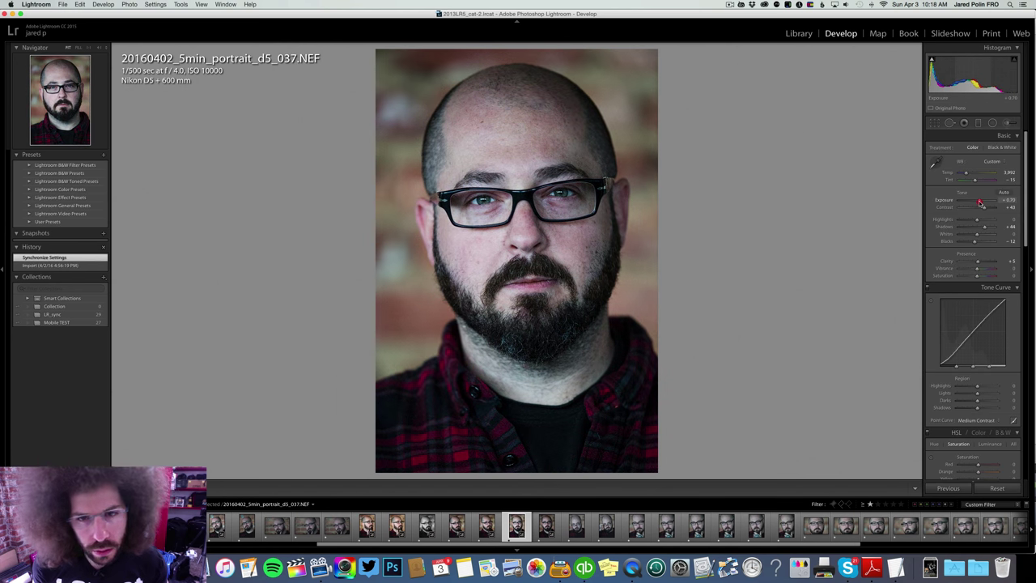
{"action": "key", "text": "Right"}
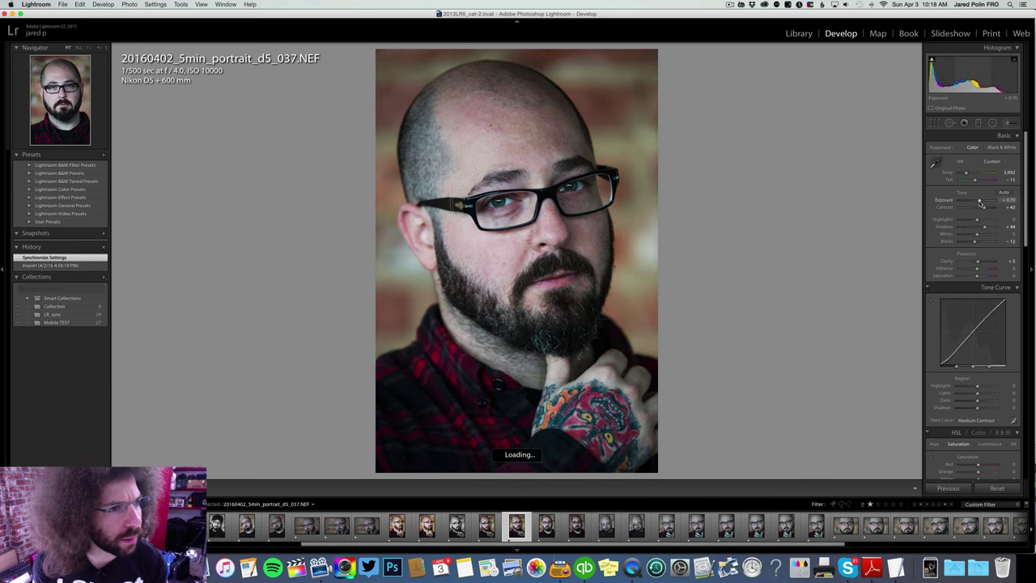
{"action": "key", "text": "Left"}
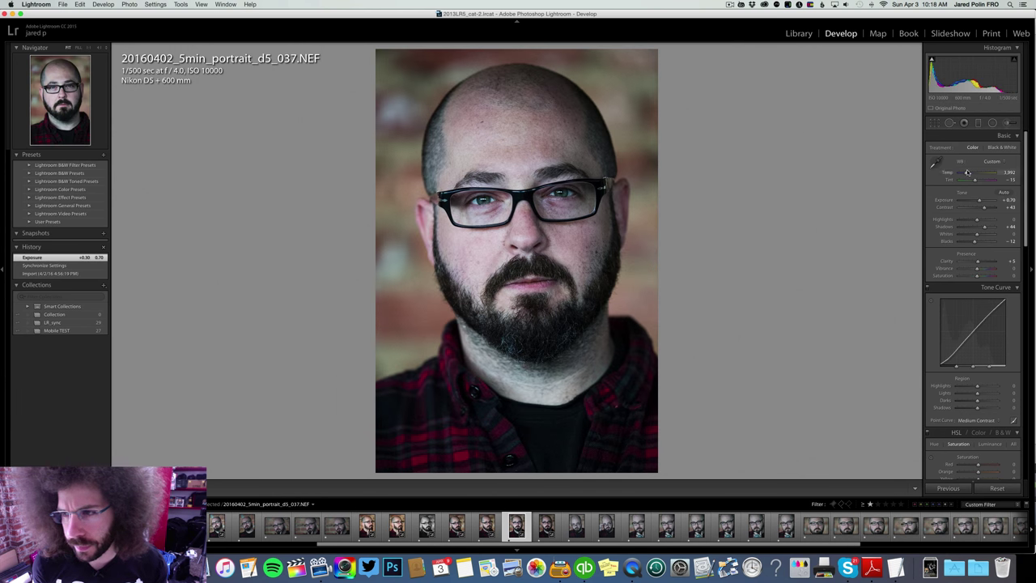
{"action": "left_click", "coordinate": [989, 151]}
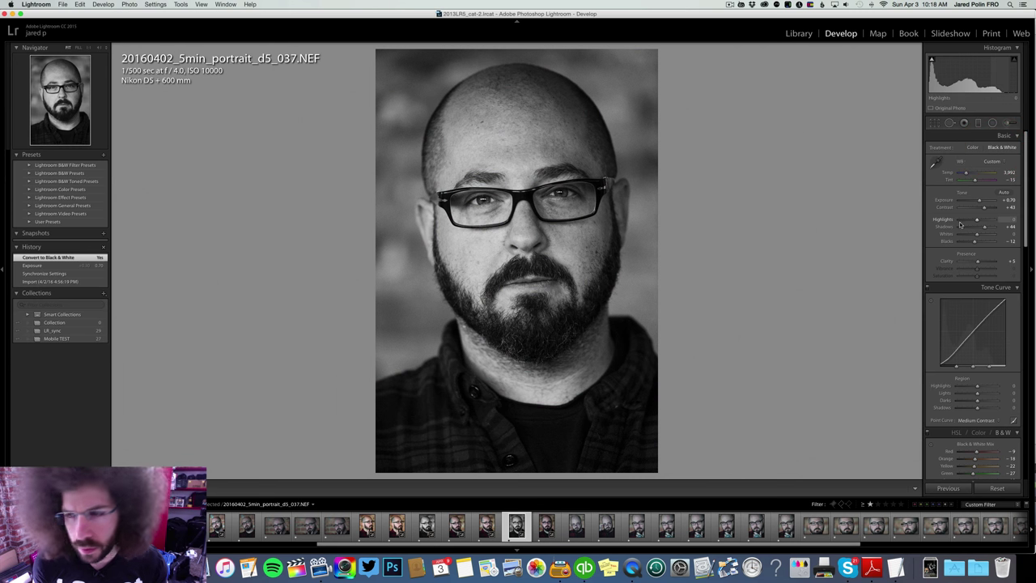
{"action": "mouse_move", "coordinate": [979, 201]}
{"action": "left_mouse_down"}
{"action": "mouse_move", "coordinate": [993, 210]}
{"action": "mouse_move", "coordinate": [984, 211]}
{"action": "left_mouse_up"}
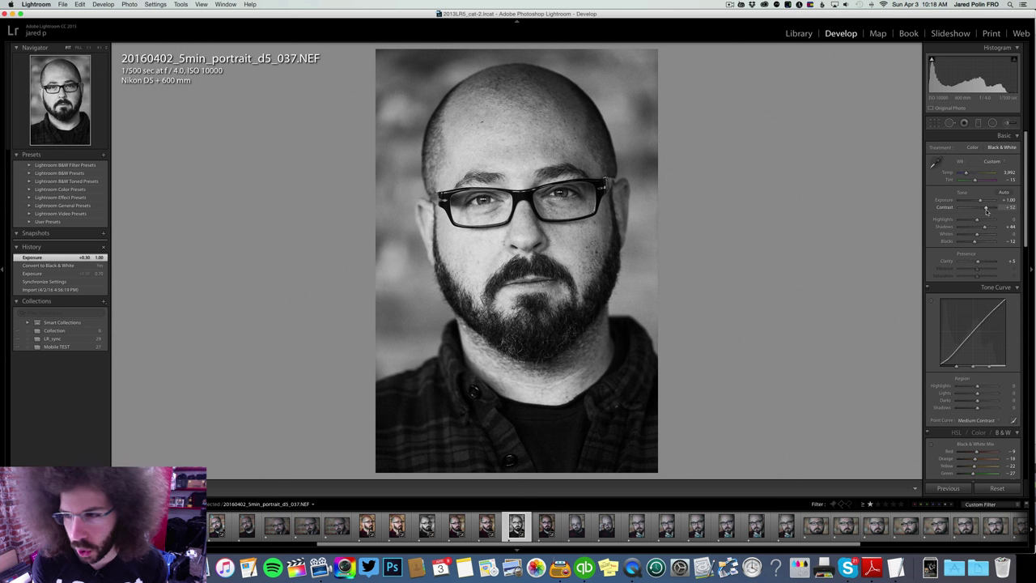
{"action": "left_click_drag", "start_coordinate": [988, 211], "coordinate": [972, 220]}
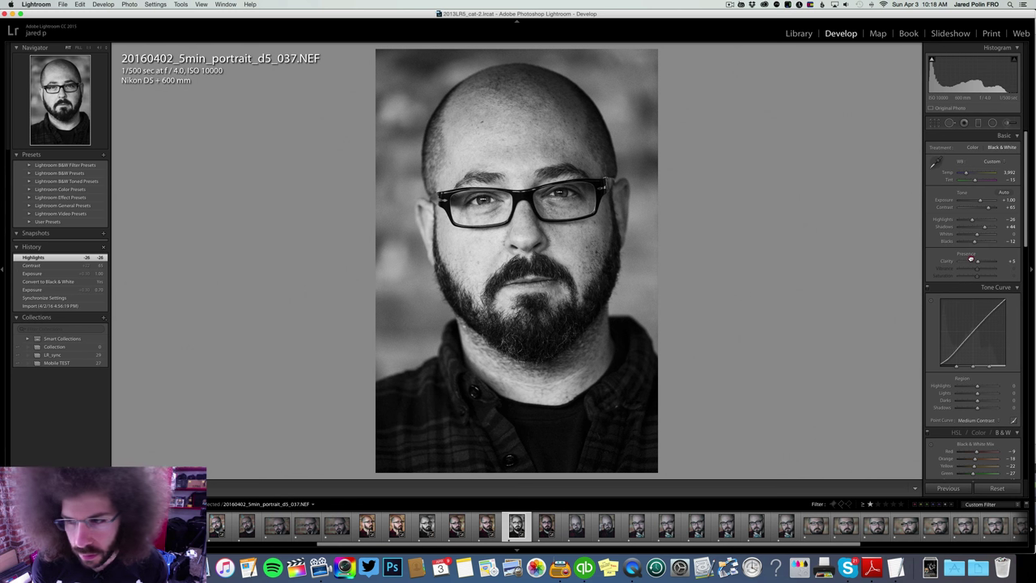
{"action": "left_click_drag", "start_coordinate": [971, 260], "coordinate": [976, 260]}
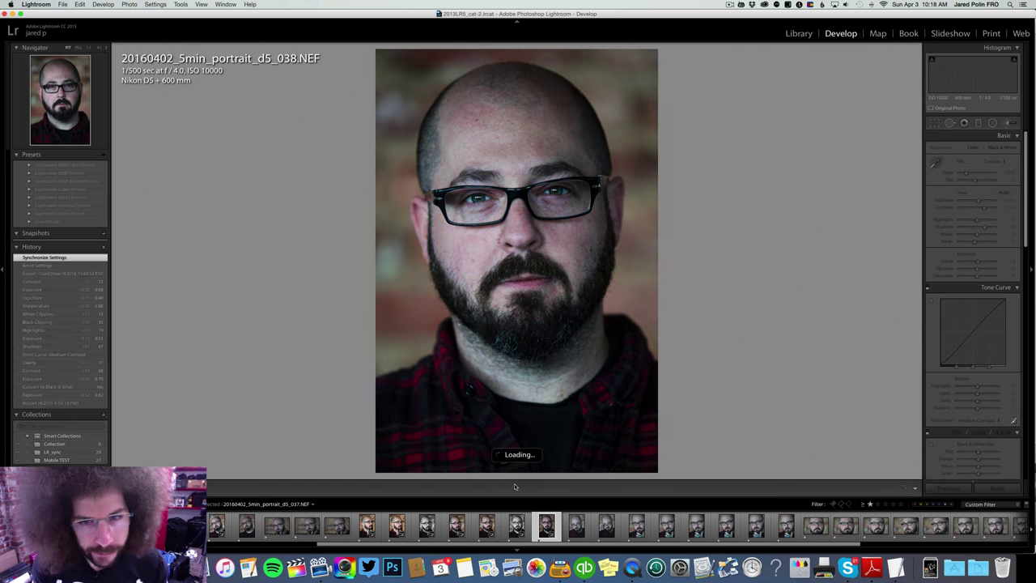
Step: Sync 037's black-and-white settings onto portrait 038, then move on to portrait 039
{"action": "left_click", "coordinate": [943, 485]}
{"action": "key", "text": "Return"}
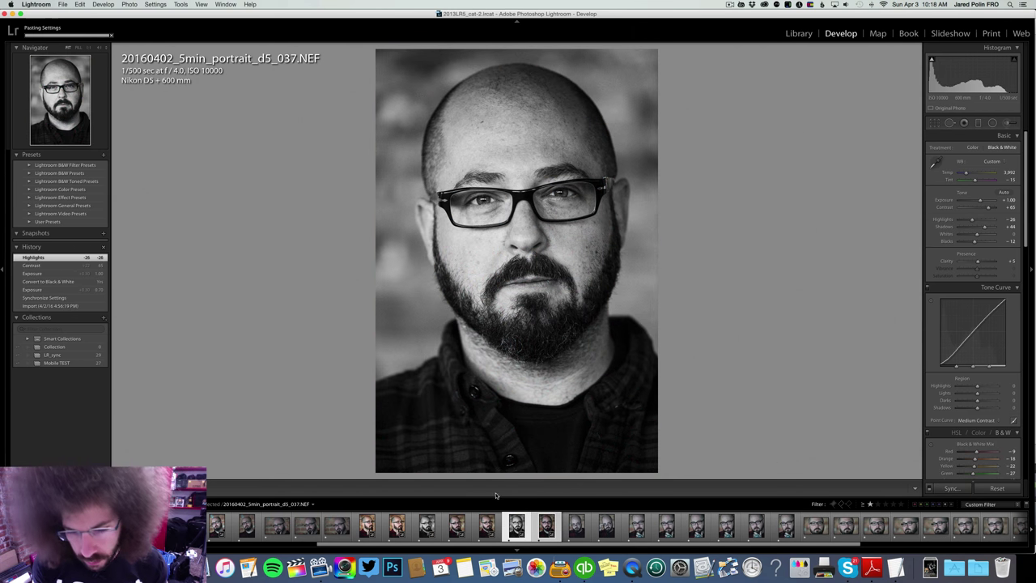
{"action": "left_click", "coordinate": [559, 522]}
{"action": "left_click", "coordinate": [559, 522]}
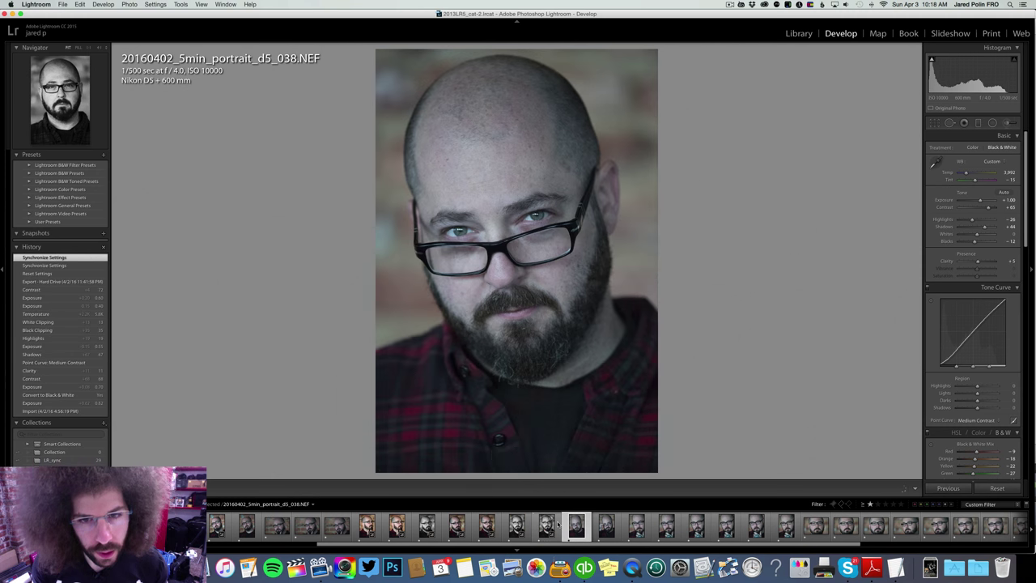
{"action": "key", "text": "Right"}
{"action": "left_click", "coordinate": [538, 204]}
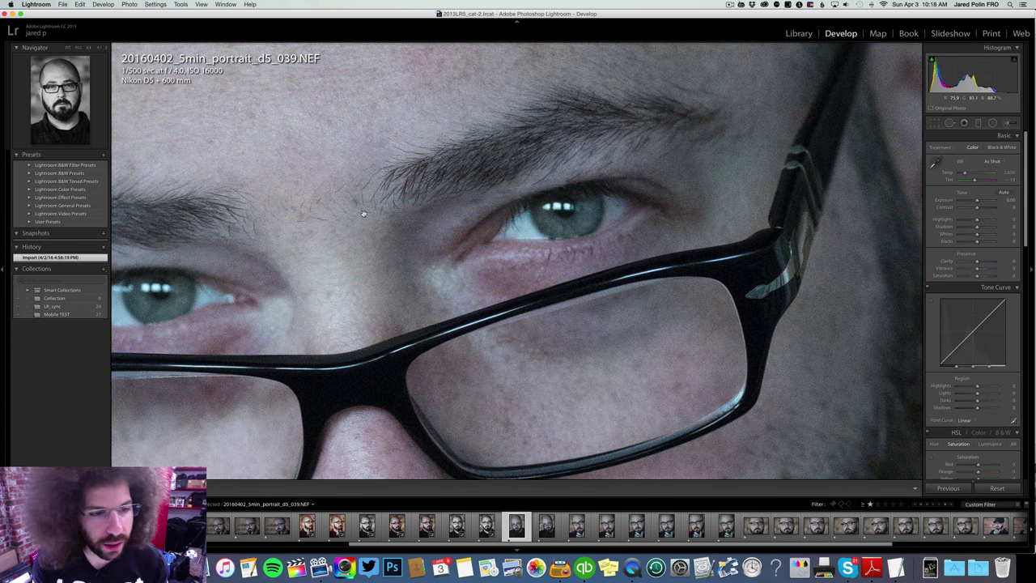
Step: Inspect portrait 039's eyes at 1:1, then brighten it slightly and make it black and white
{"action": "left_click_drag", "start_coordinate": [364, 212], "coordinate": [454, 109]}
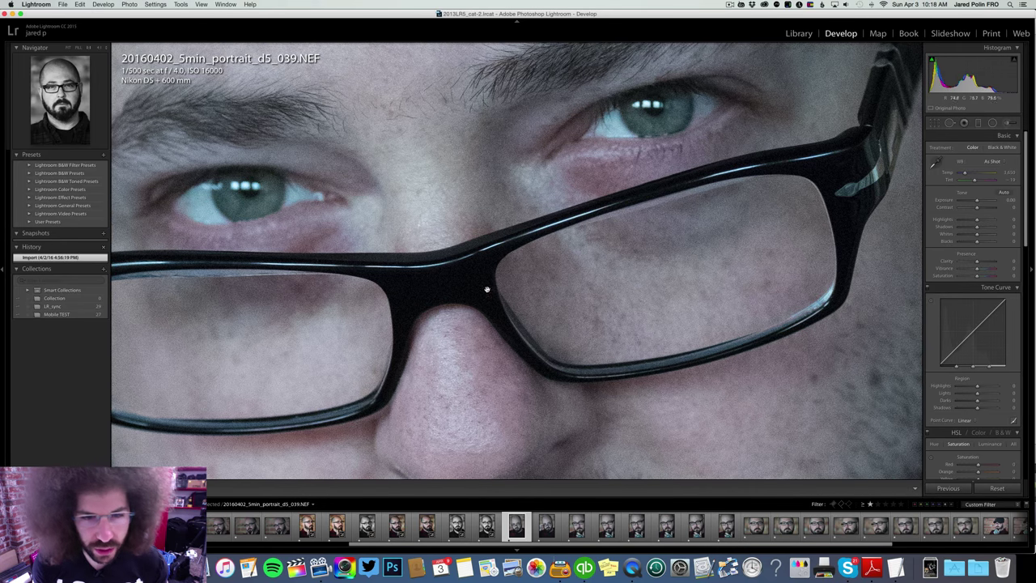
{"action": "left_click", "coordinate": [686, 114]}
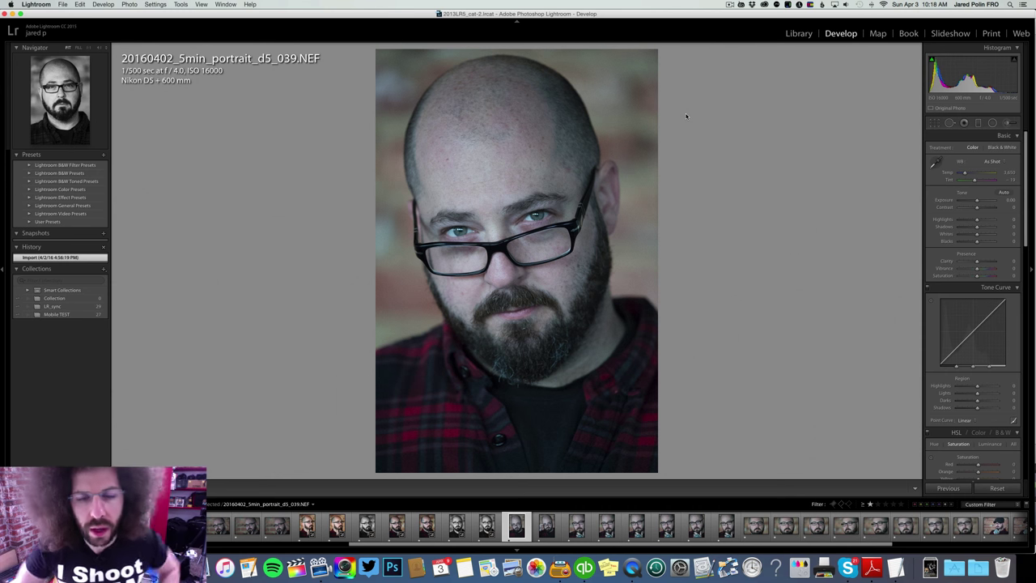
{"action": "left_click", "coordinate": [544, 212]}
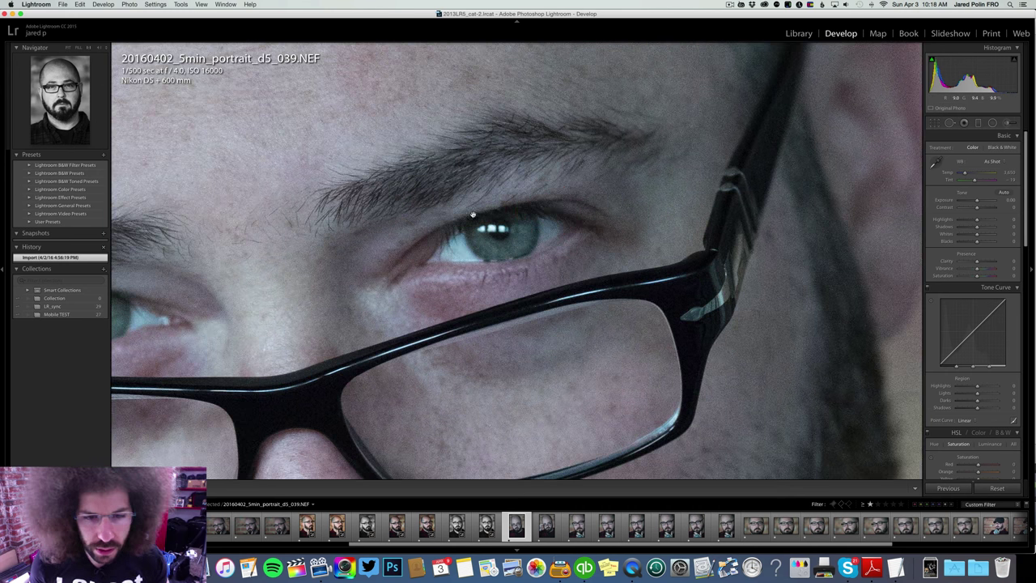
{"action": "left_click_drag", "start_coordinate": [505, 153], "coordinate": [513, 143]}
{"action": "left_click", "coordinate": [448, 189]}
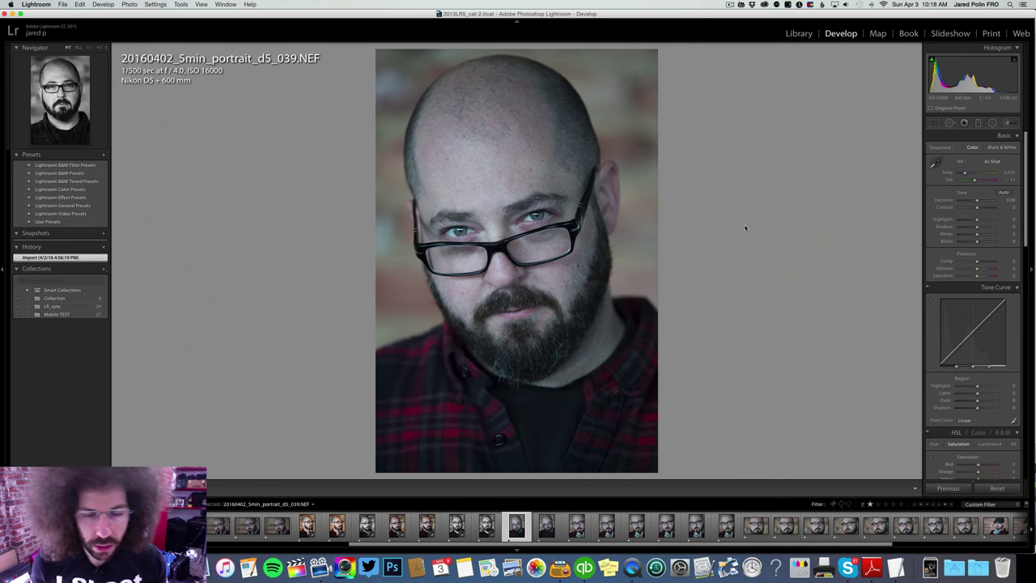
{"action": "mouse_move", "coordinate": [975, 200]}
{"action": "left_mouse_down"}
{"action": "mouse_move", "coordinate": [986, 209]}
{"action": "mouse_move", "coordinate": [980, 203]}
{"action": "left_mouse_up"}
{"action": "left_click", "coordinate": [1001, 147]}
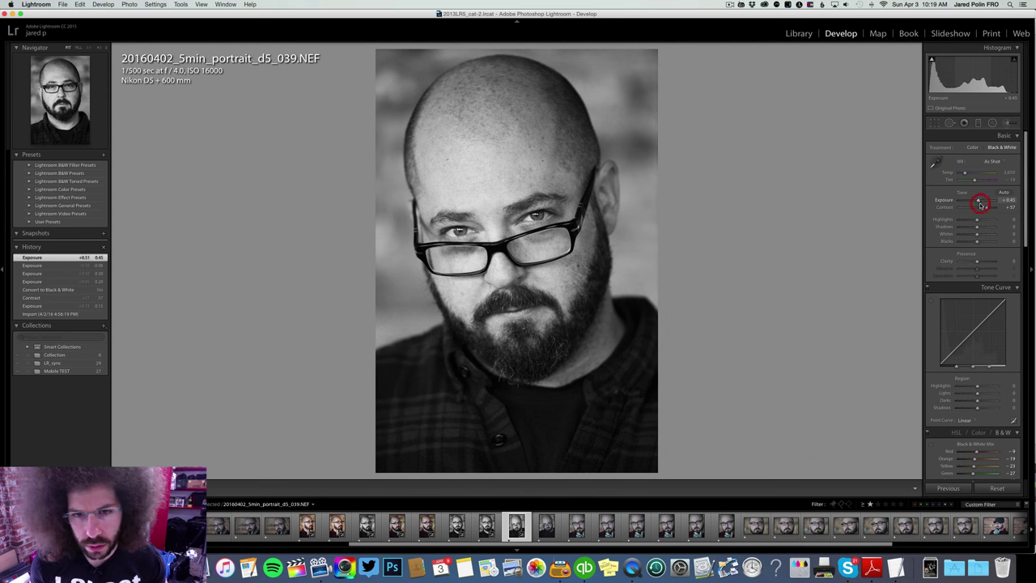
Step: Apply the Medium Contrast point curve to 039 and lift shadows to about +51
{"action": "left_click", "coordinate": [984, 420]}
{"action": "left_click", "coordinate": [967, 426]}
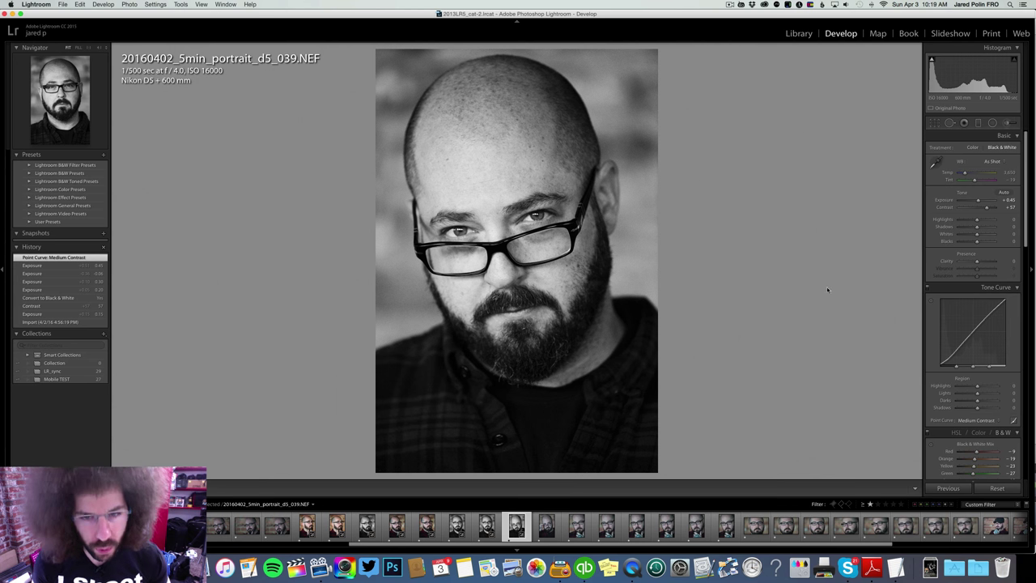
{"action": "left_click_drag", "start_coordinate": [976, 227], "coordinate": [971, 220]}
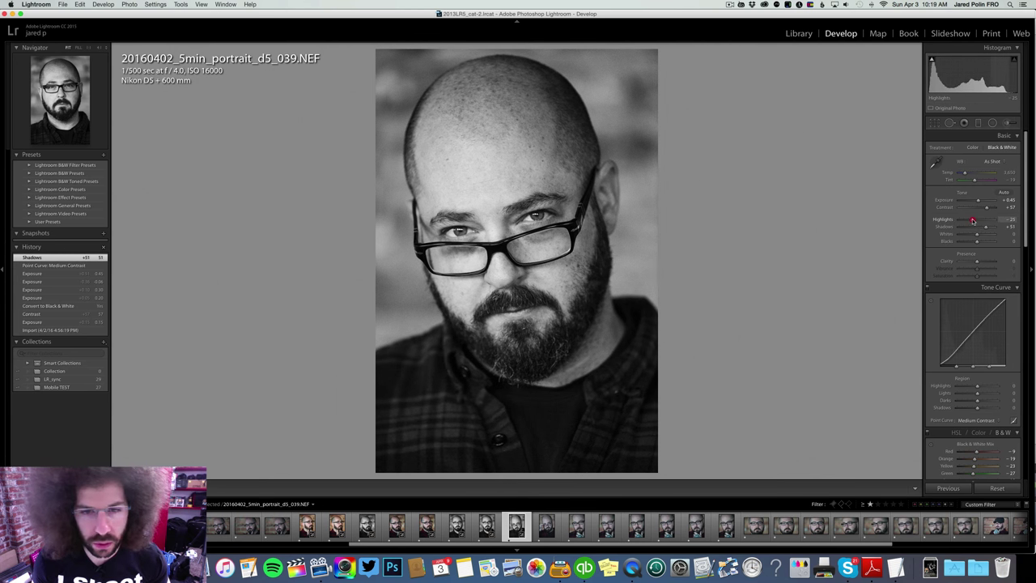
Step: Try clarity +90 on 039 at 1:1, reset it to 0, and go to portrait 040
{"action": "left_click_drag", "start_coordinate": [977, 261], "coordinate": [995, 262]}
{"action": "left_click", "coordinate": [535, 216]}
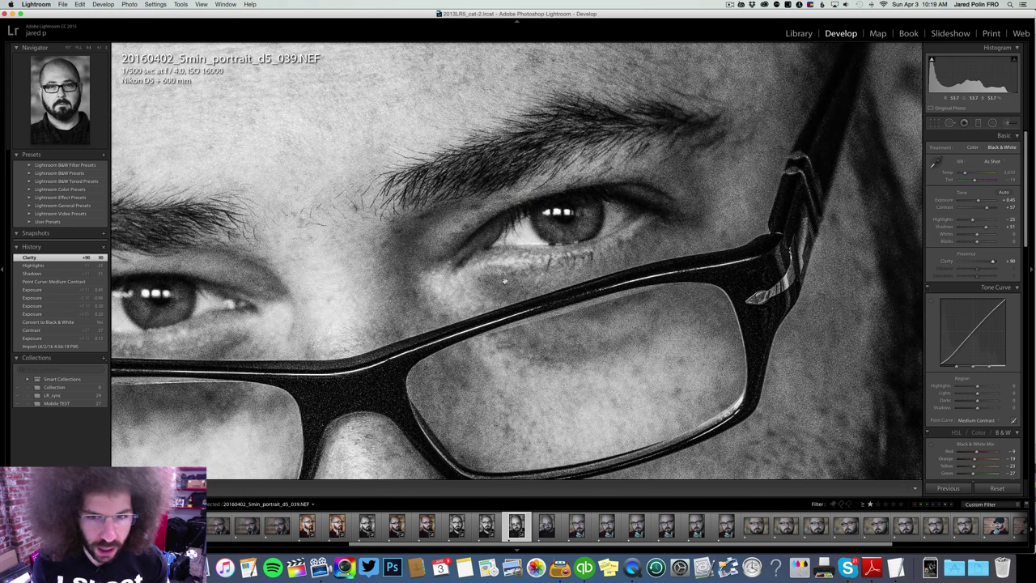
{"action": "left_click_drag", "start_coordinate": [365, 353], "coordinate": [457, 232]}
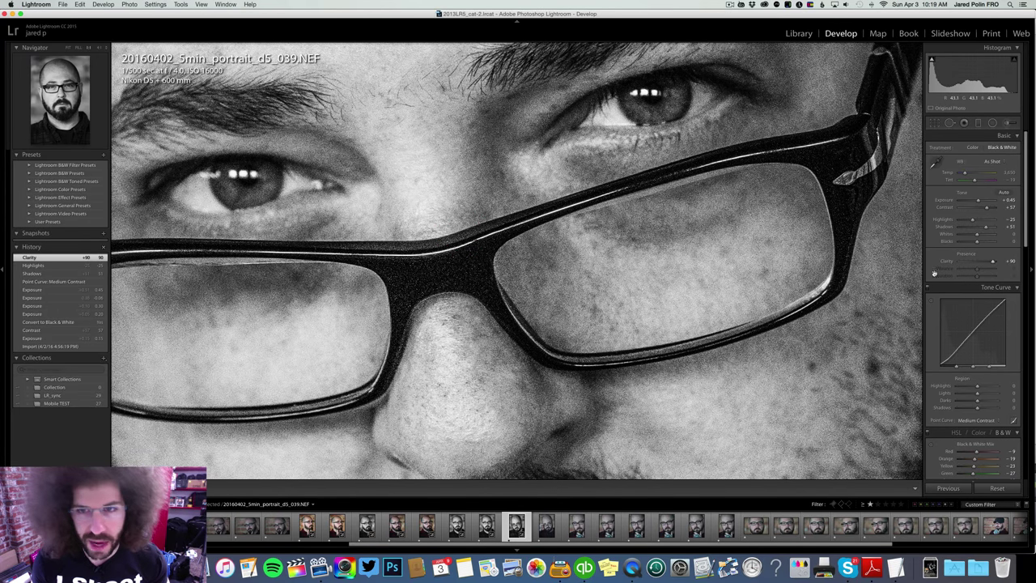
{"action": "key", "text": "Return"}
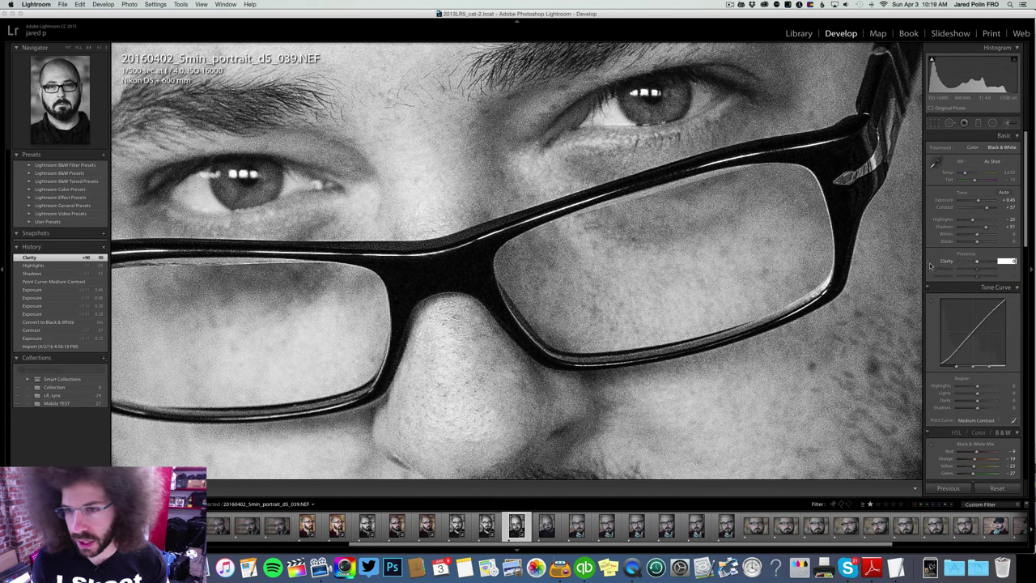
{"action": "left_click", "coordinate": [528, 195]}
{"action": "key", "text": "Right"}
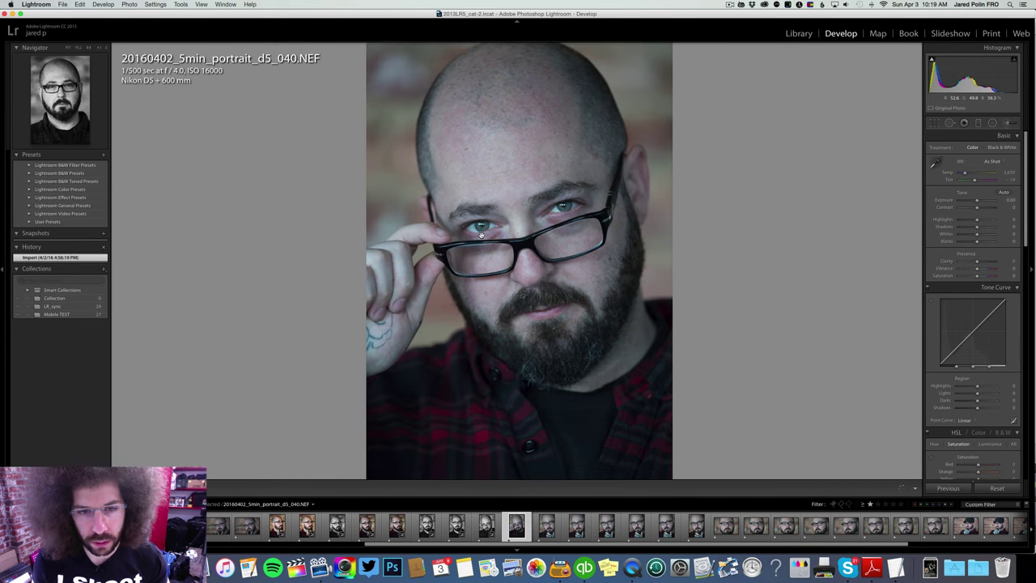
Step: Inspect colour portrait 040's eyes and forehead up close, try and undo black and white, return to 039
{"action": "left_click", "coordinate": [481, 234]}
{"action": "key", "text": "super+equal"}
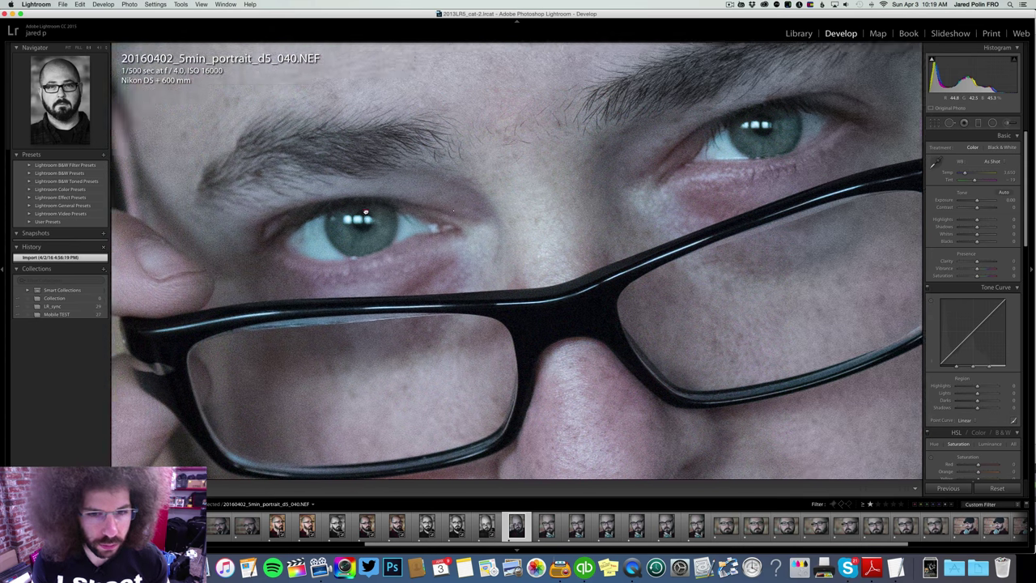
{"action": "left_click_drag", "start_coordinate": [578, 170], "coordinate": [356, 209]}
{"action": "left_click", "coordinate": [608, 180]}
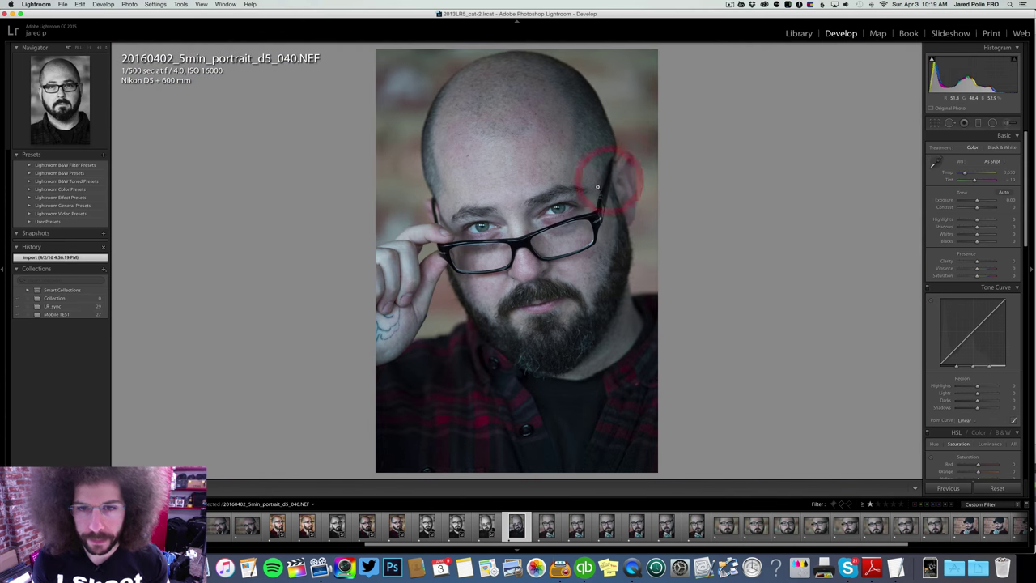
{"action": "left_click", "coordinate": [526, 126]}
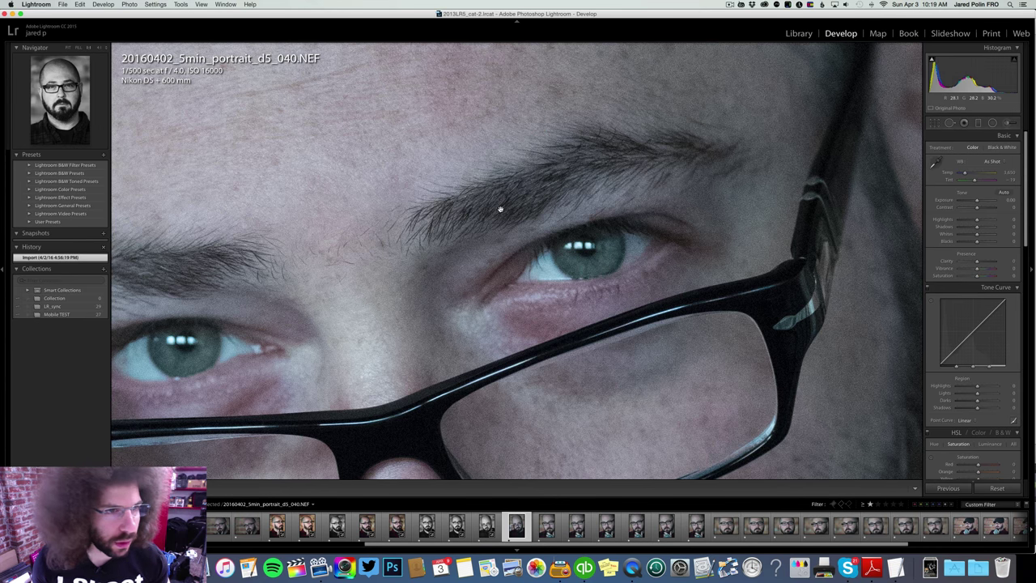
{"action": "left_click", "coordinate": [500, 209]}
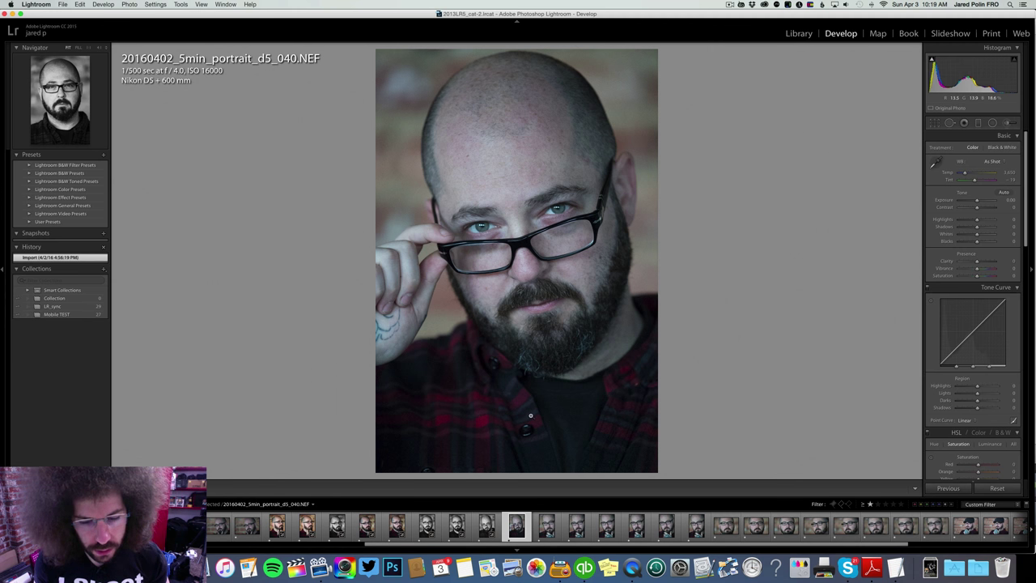
{"action": "key", "text": "v"}
{"action": "key", "text": "super+z"}
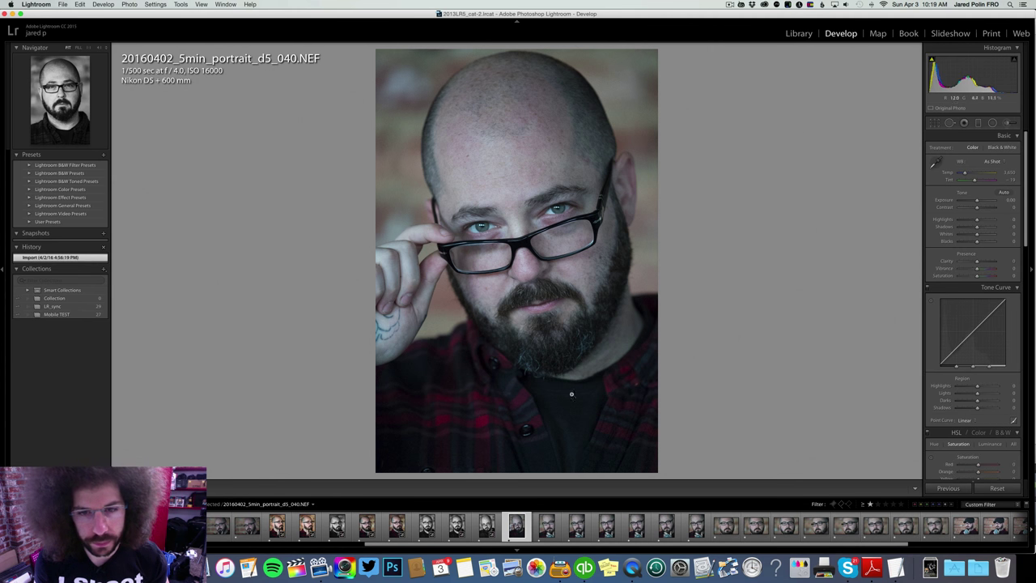
{"action": "key", "text": "Left"}
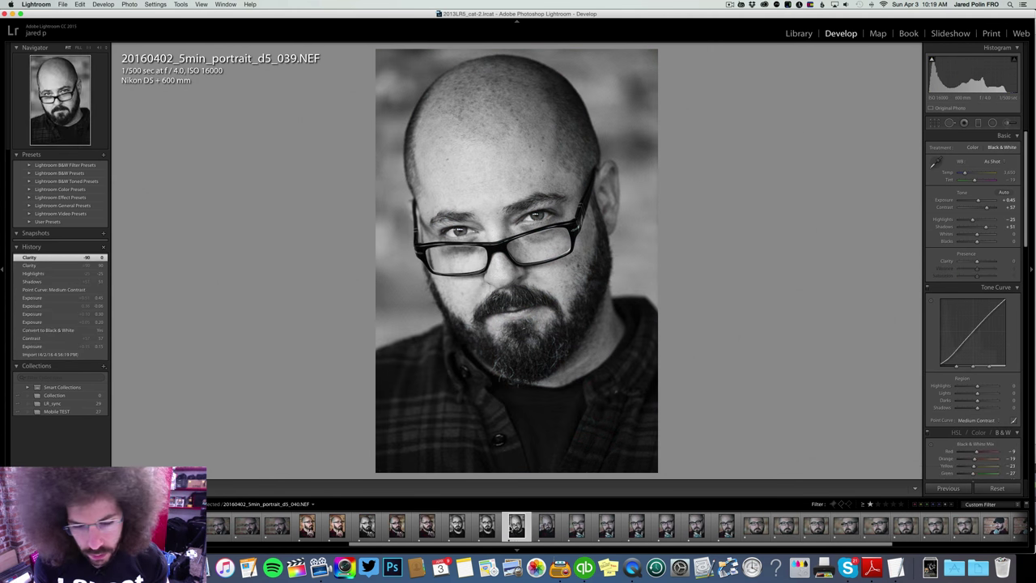
Step: Sync 039's black-and-white settings onto portrait 040
{"action": "left_click", "coordinate": [546, 526], "text": "super"}
{"action": "left_click", "coordinate": [951, 489]}
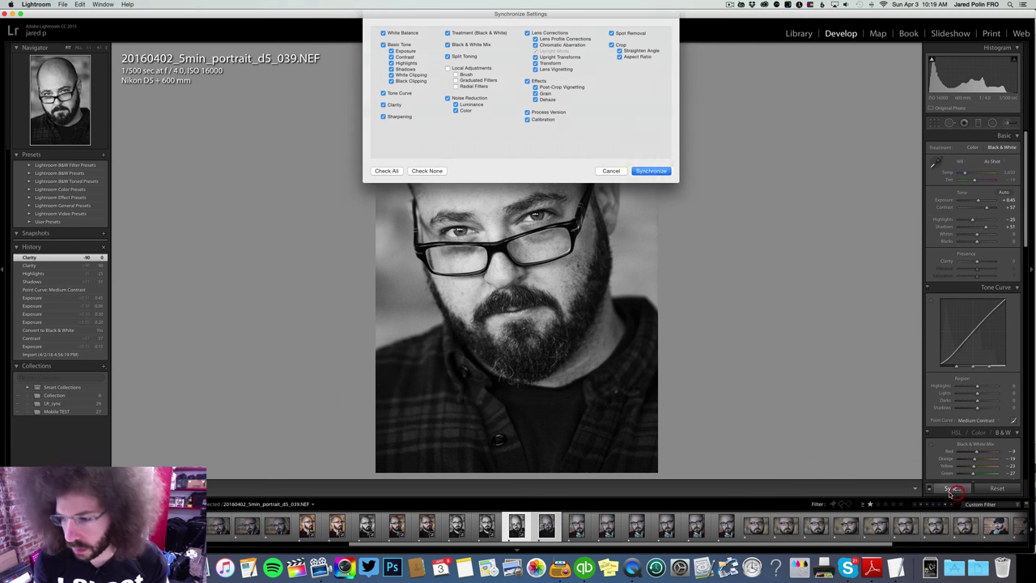
{"action": "key", "text": "Return"}
Step: Switch 039 back to colour with temperature 4.1K and tint -16
{"action": "left_click", "coordinate": [972, 146]}
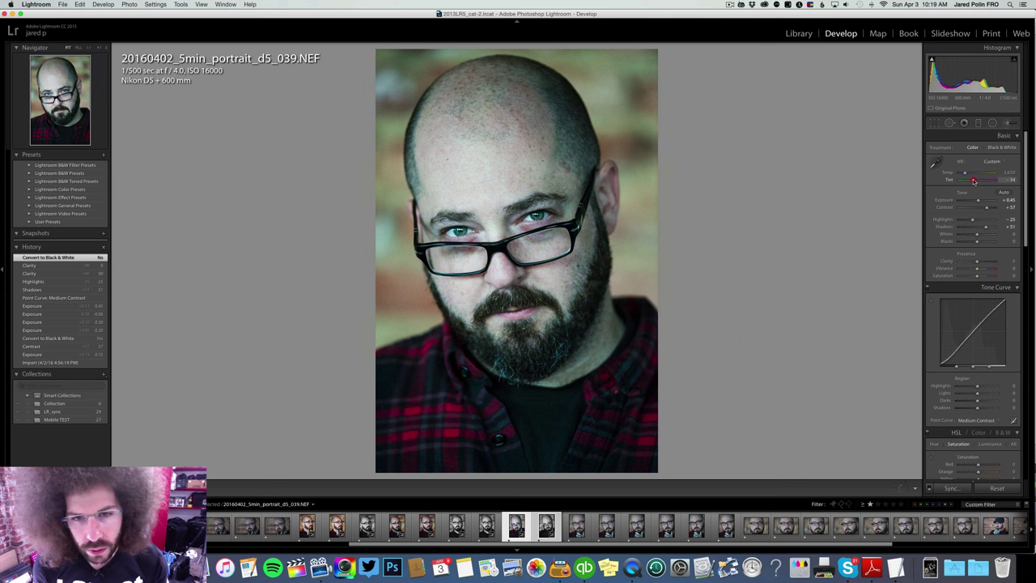
{"action": "left_click_drag", "start_coordinate": [975, 181], "coordinate": [971, 181]}
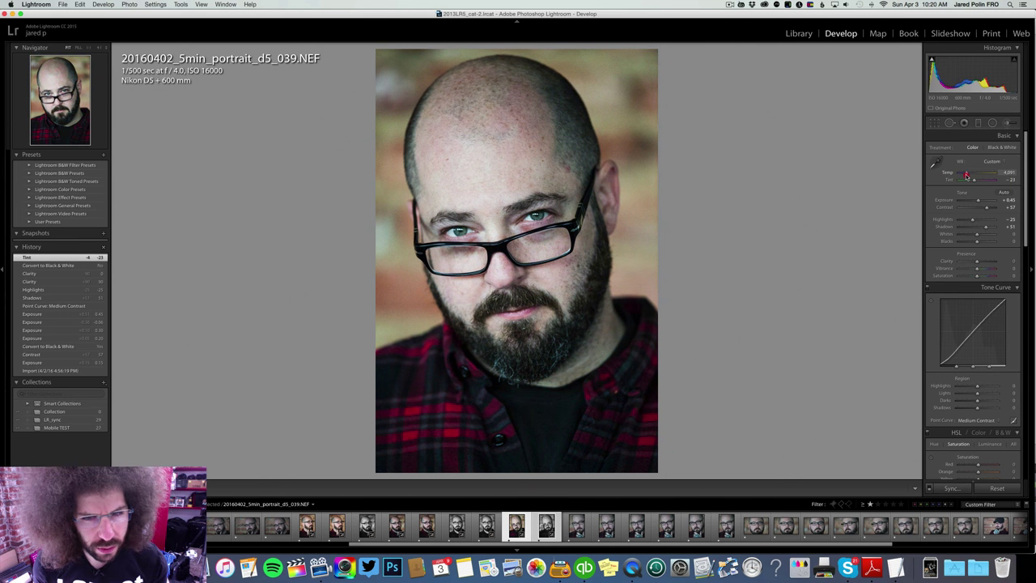
{"action": "left_click_drag", "start_coordinate": [965, 175], "coordinate": [966, 177]}
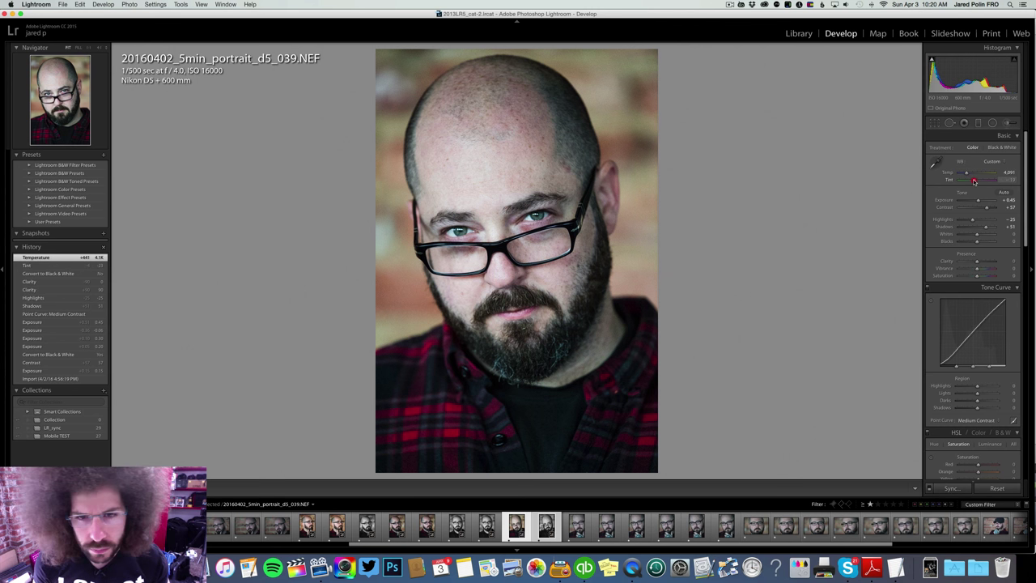
{"action": "left_click_drag", "start_coordinate": [974, 181], "coordinate": [976, 181]}
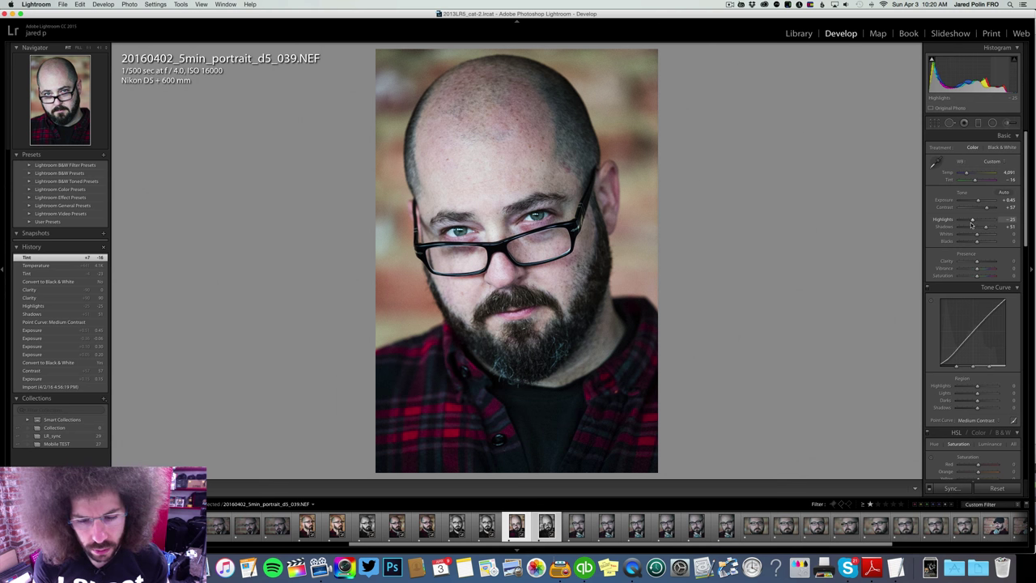
{"action": "left_click", "coordinate": [554, 527]}
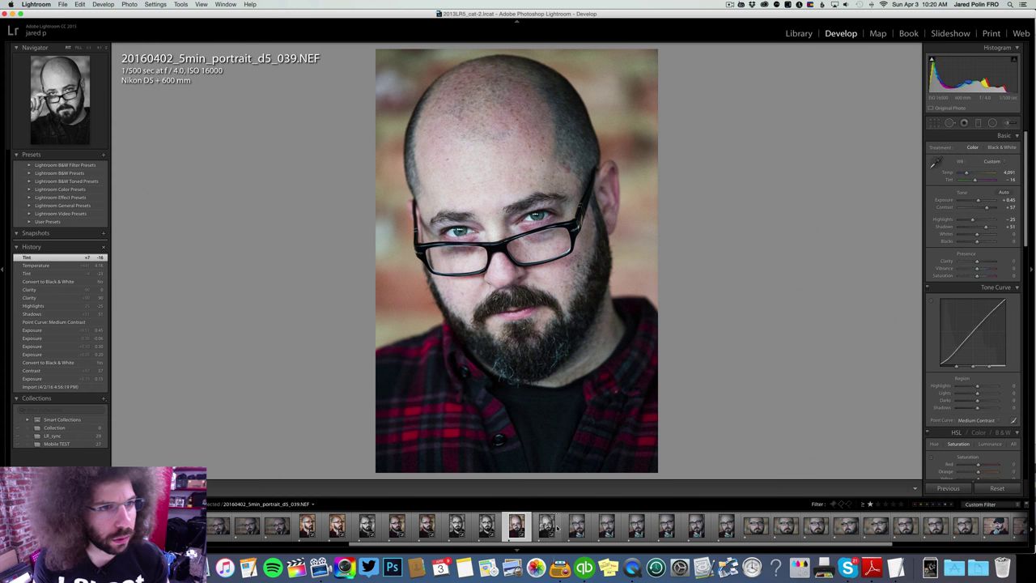
Step: Review synced 040, then inspect 041's eye and nudge its exposure and contrast up
{"action": "left_click", "coordinate": [556, 528]}
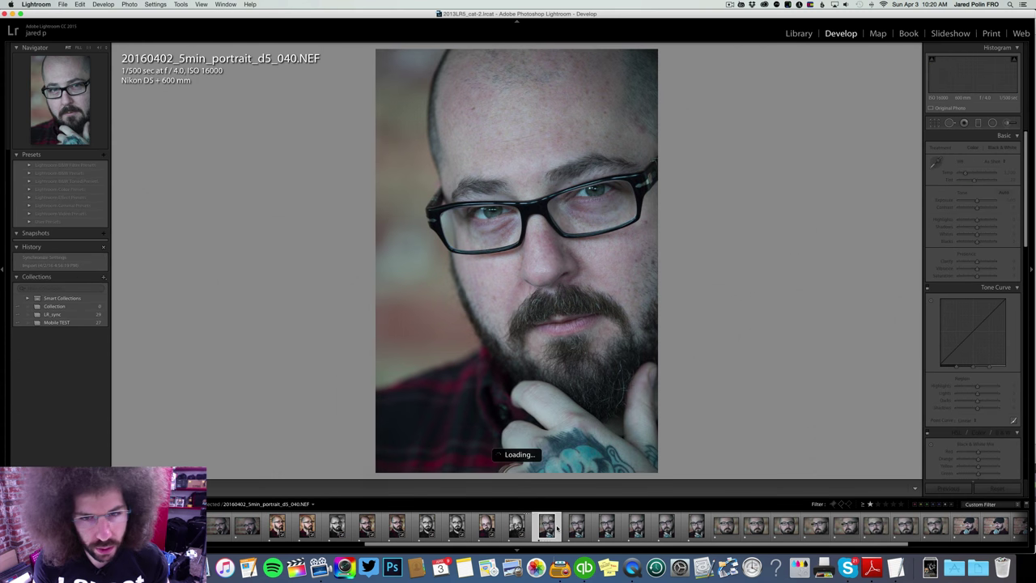
{"action": "key", "text": "Right"}
{"action": "left_click", "coordinate": [584, 202]}
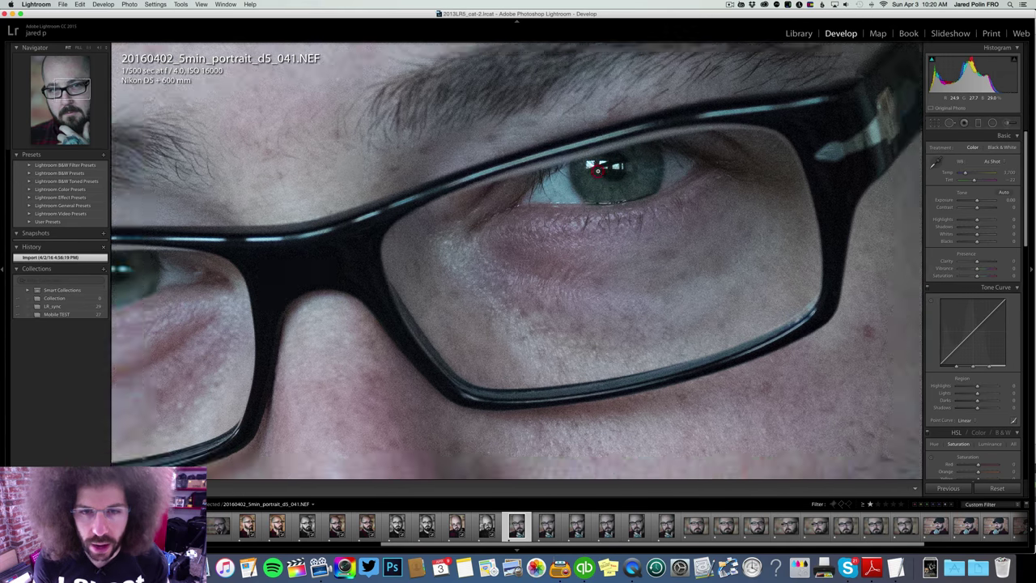
{"action": "left_click", "coordinate": [625, 171]}
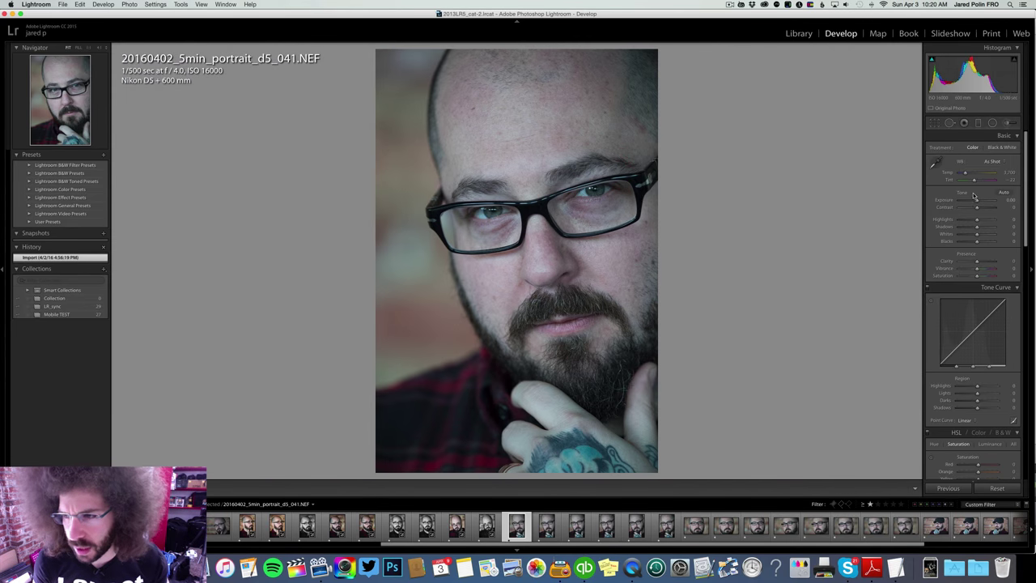
{"action": "left_click_drag", "start_coordinate": [975, 199], "coordinate": [982, 208]}
{"action": "left_click", "coordinate": [997, 147]}
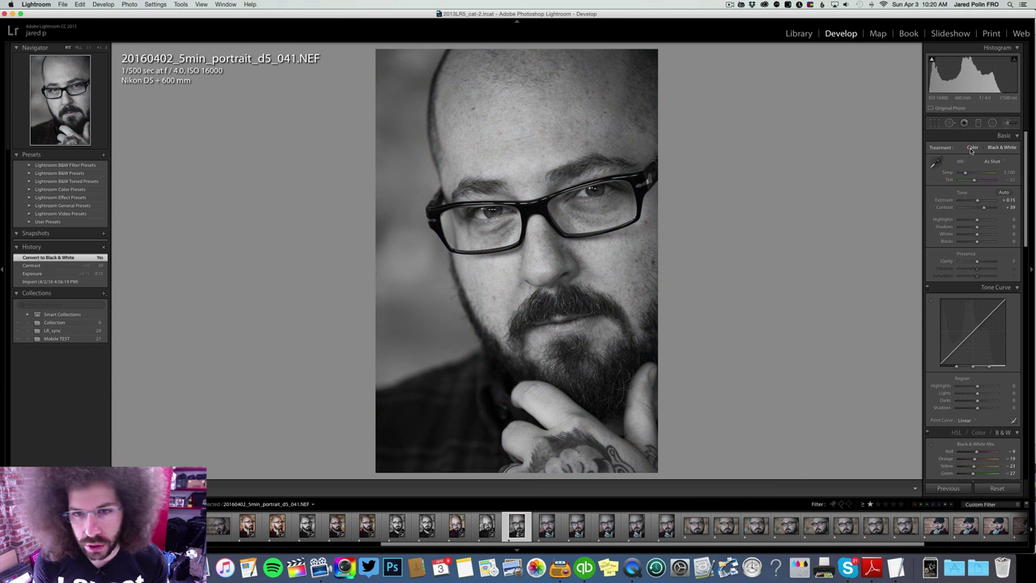
{"action": "left_click", "coordinate": [972, 148]}
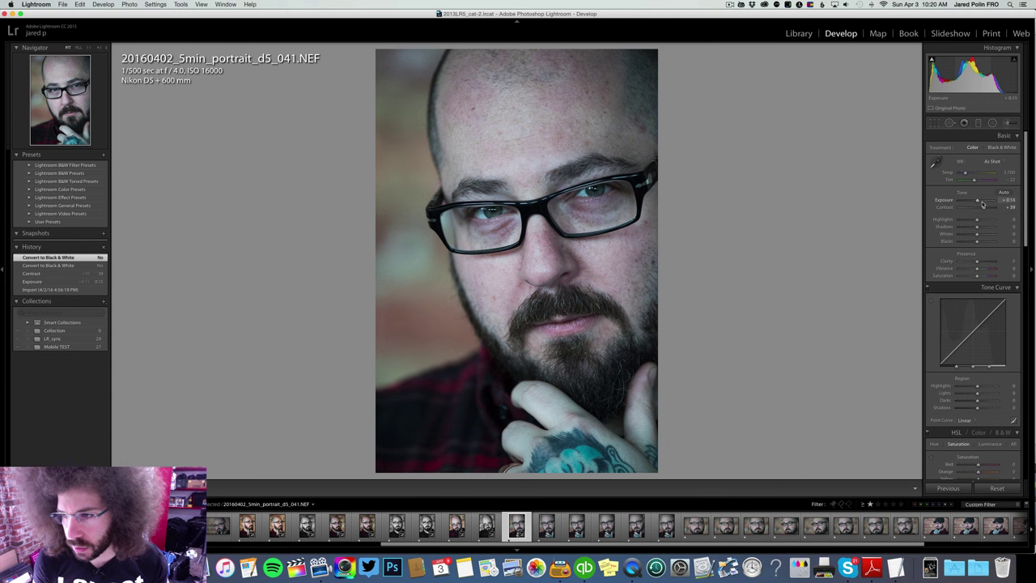
Step: Brighten 041 to exposure +0.54 with a Medium Contrast curve and a little clarity
{"action": "left_click_drag", "start_coordinate": [978, 203], "coordinate": [979, 202]}
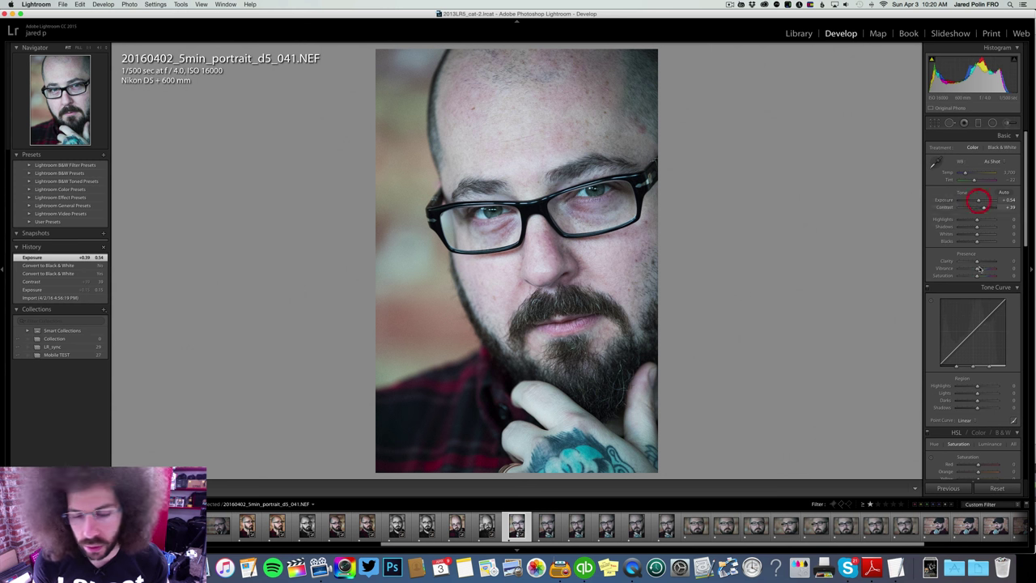
{"action": "left_click", "coordinate": [963, 420]}
{"action": "left_click", "coordinate": [966, 424]}
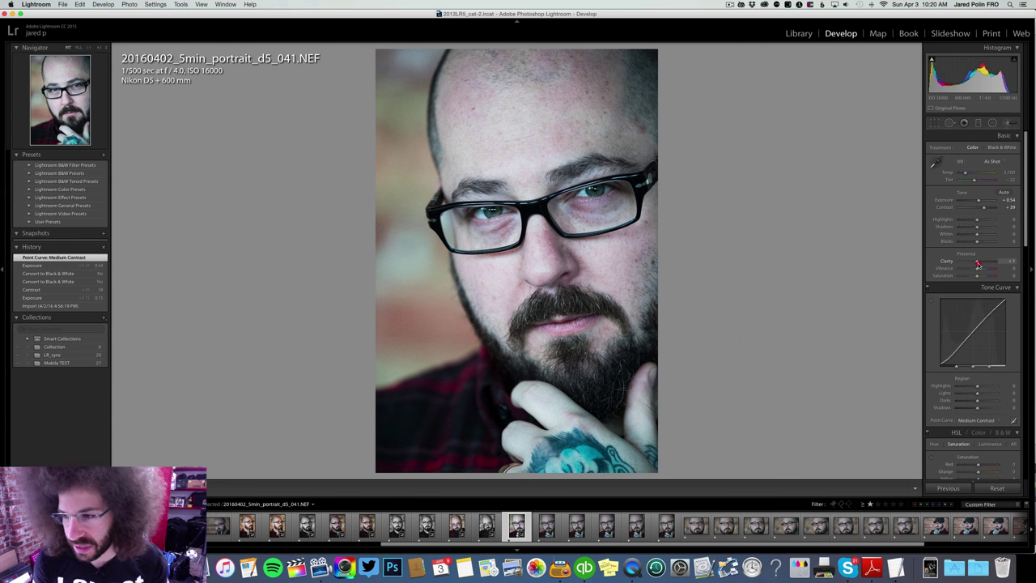
{"action": "left_click_drag", "start_coordinate": [977, 265], "coordinate": [973, 241]}
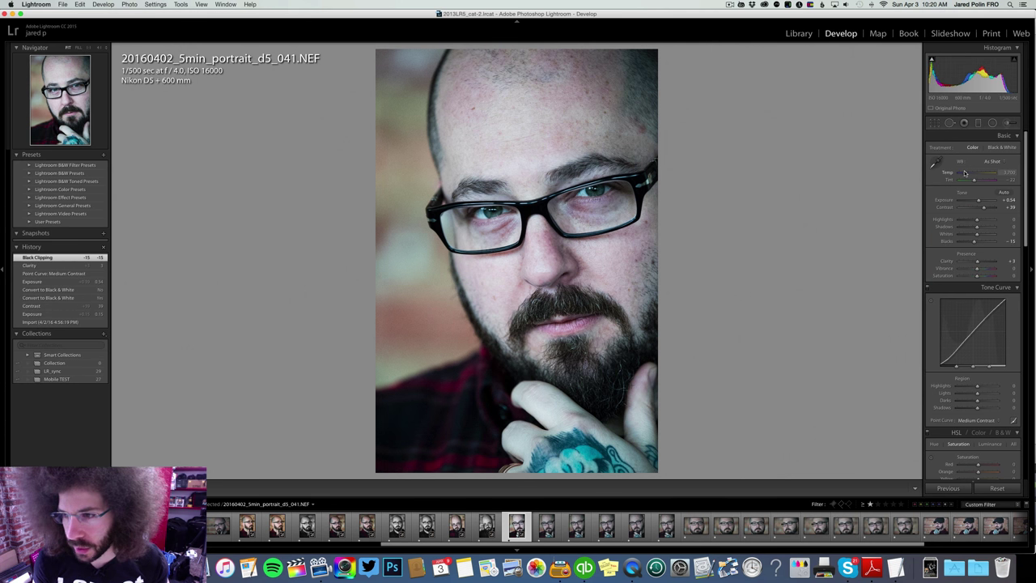
Step: Warm 041's white balance to 4,299 with tint -16, keeping it in colour after a B&W check
{"action": "left_click_drag", "start_coordinate": [963, 172], "coordinate": [965, 173]}
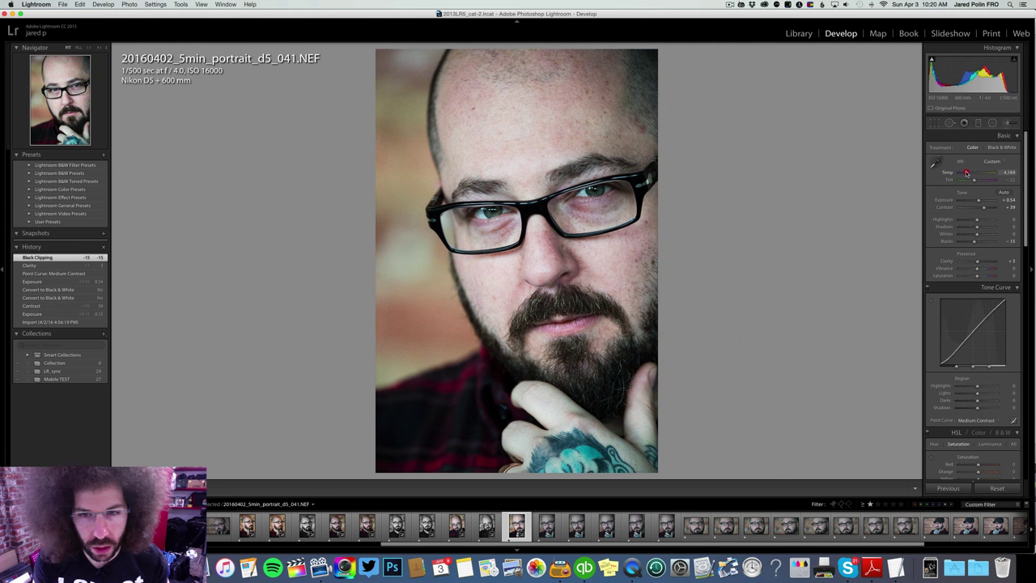
{"action": "left_click_drag", "start_coordinate": [966, 173], "coordinate": [966, 173]}
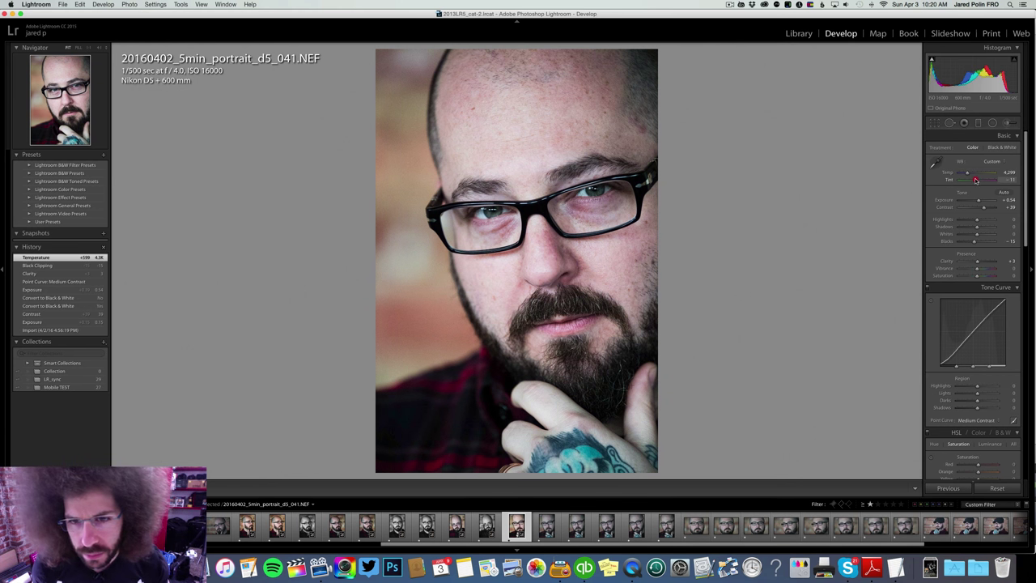
{"action": "left_click_drag", "start_coordinate": [975, 180], "coordinate": [974, 179]}
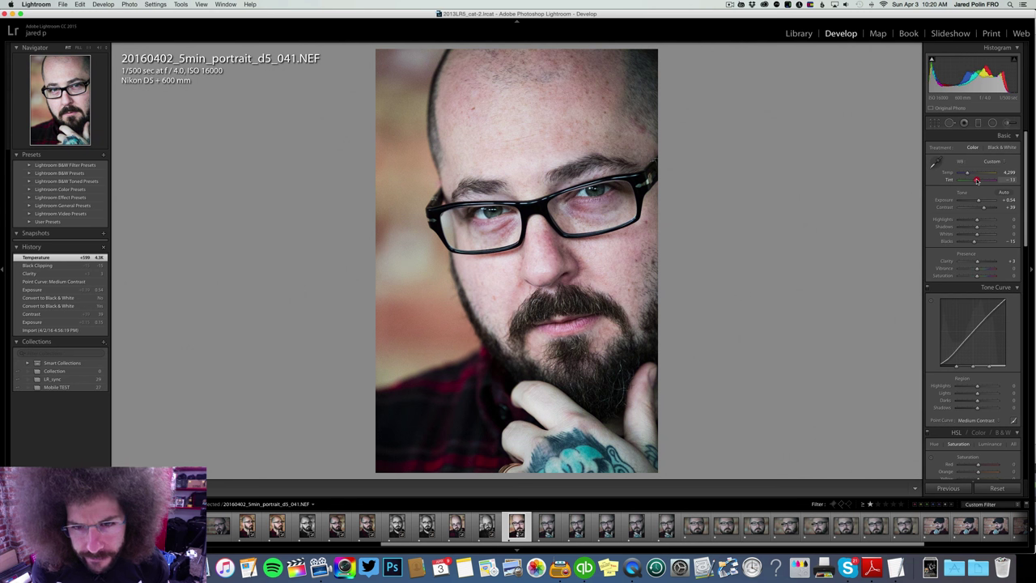
{"action": "left_click", "coordinate": [1001, 147]}
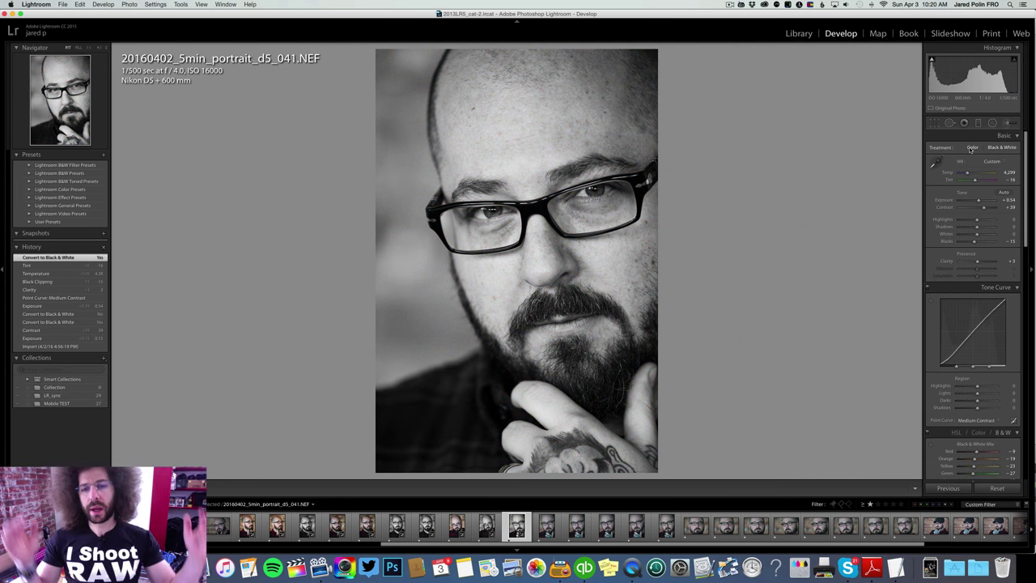
{"action": "left_click", "coordinate": [971, 148]}
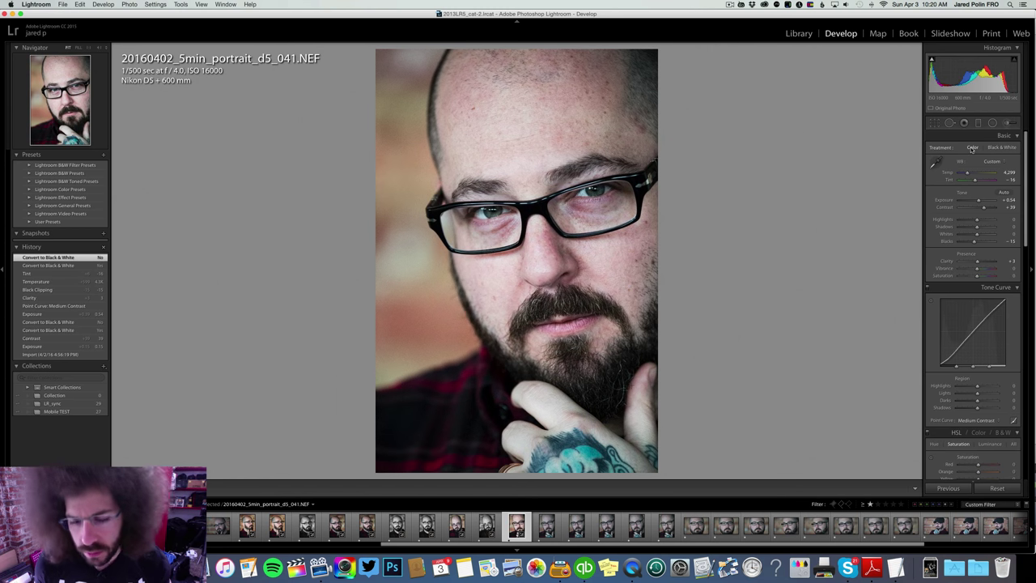
{"action": "key", "text": "Right"}
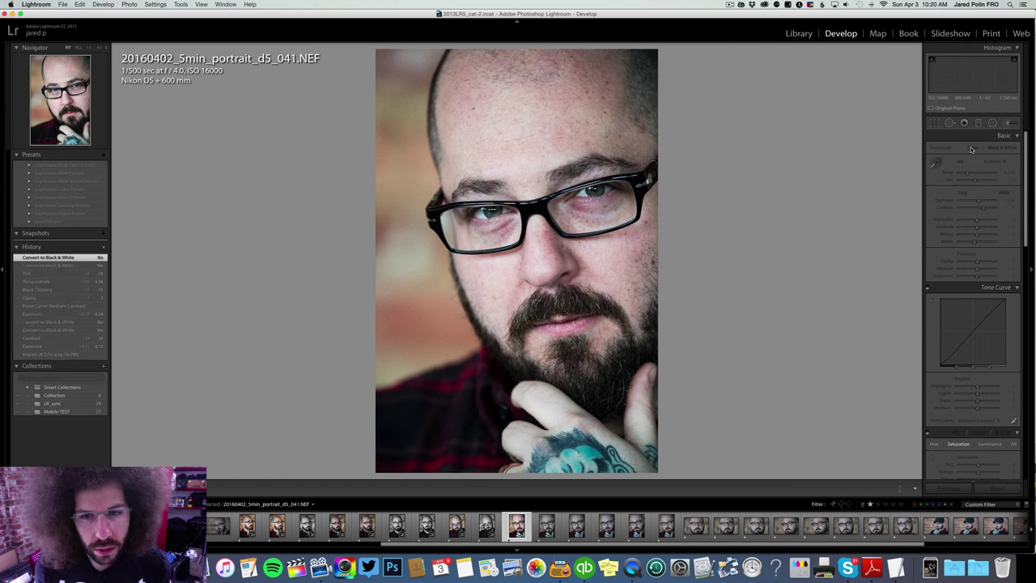
{"action": "key", "text": "Right"}
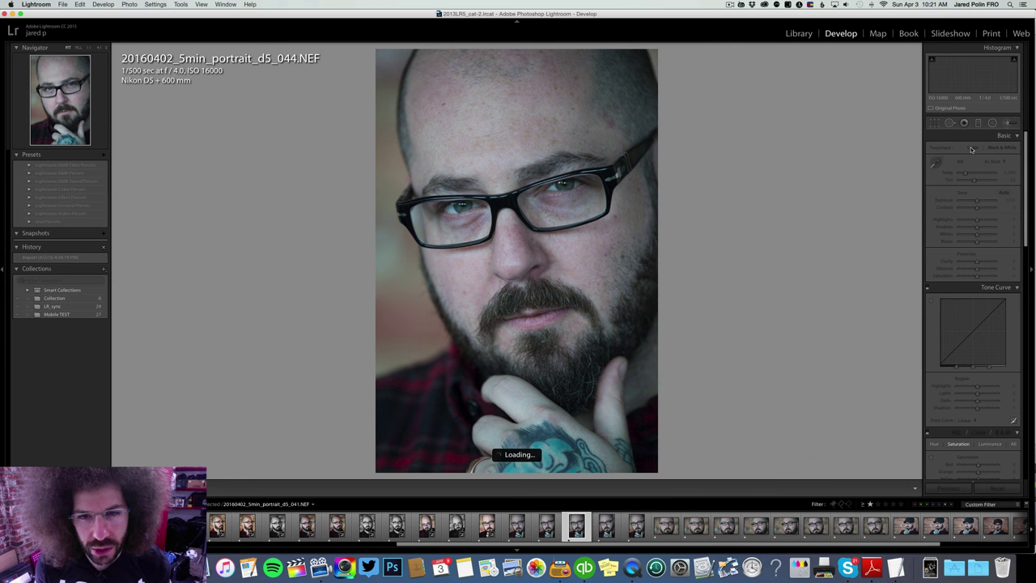
Step: Raise 041's contrast to +40 and save its colour look as a snapshot named 'color'
{"action": "key", "text": "Right"}
{"action": "key", "text": "Right"}
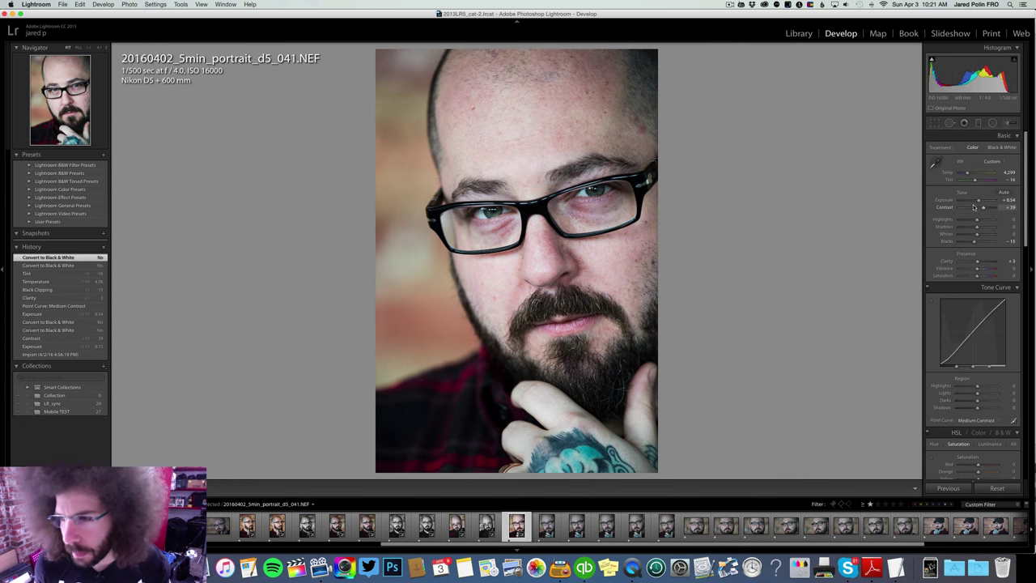
{"action": "left_click_drag", "start_coordinate": [984, 209], "coordinate": [983, 227]}
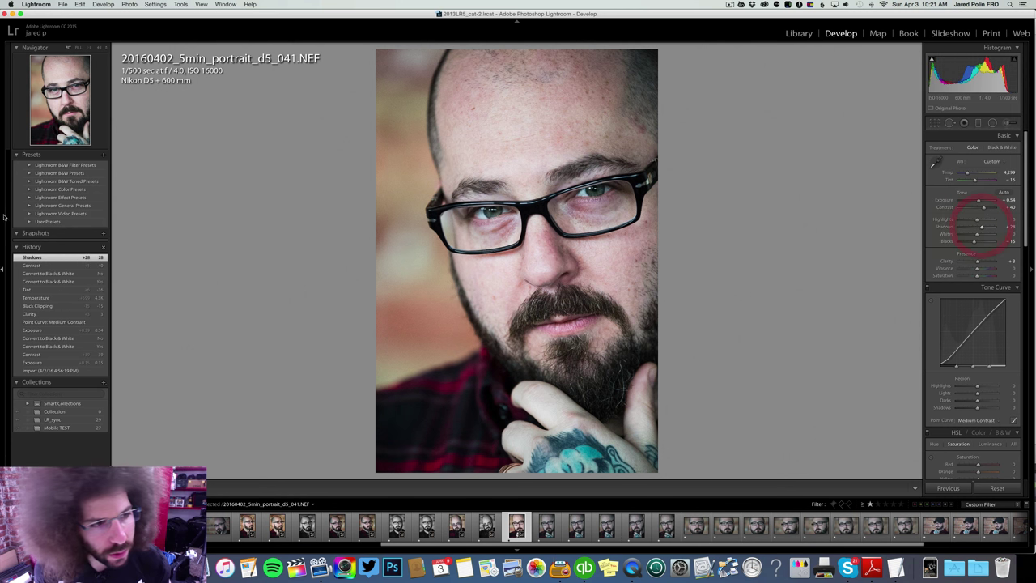
{"action": "left_click", "coordinate": [102, 231]}
{"action": "type", "text": "color"}
{"action": "key", "text": "Return"}
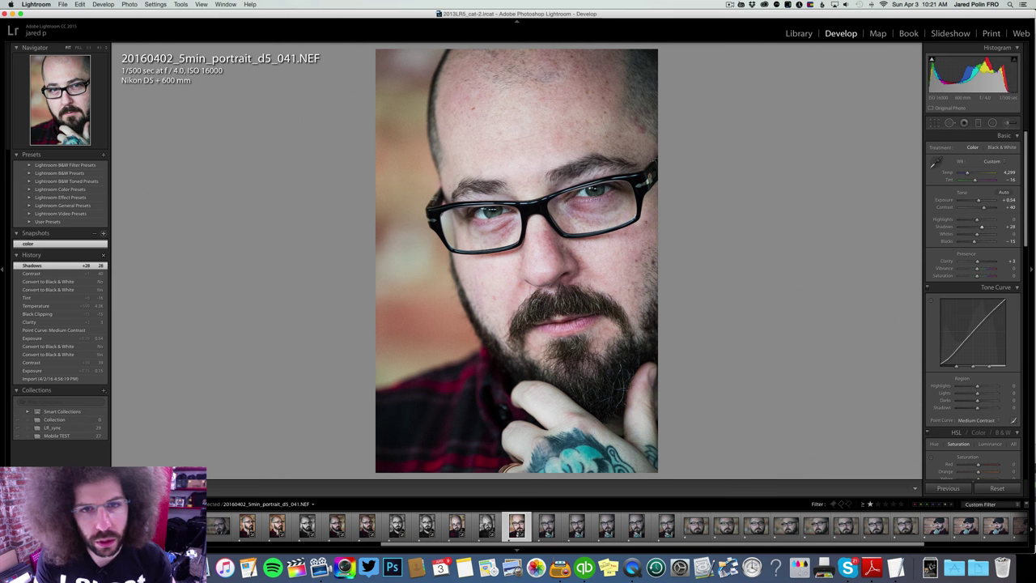
{"action": "left_click", "coordinate": [1001, 147]}
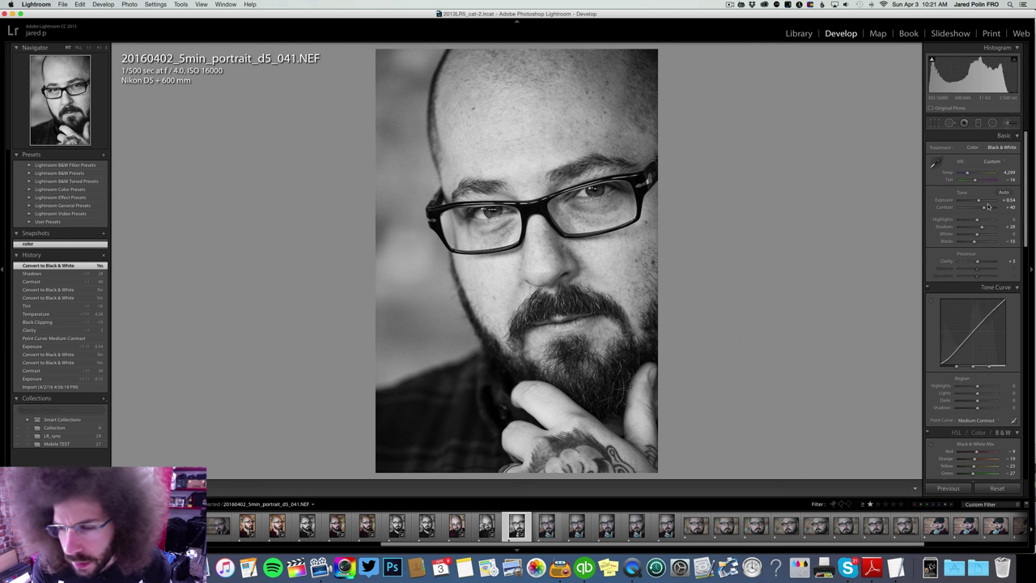
{"action": "left_click", "coordinate": [972, 148]}
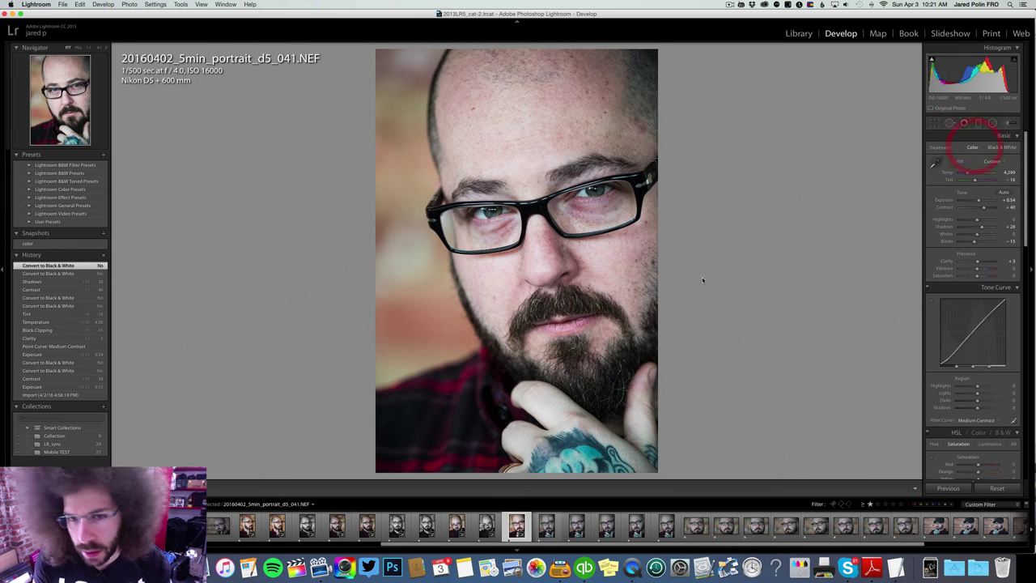
Step: Sync 041's settings onto the range of following portraits
{"action": "left_click", "coordinate": [546, 526]}
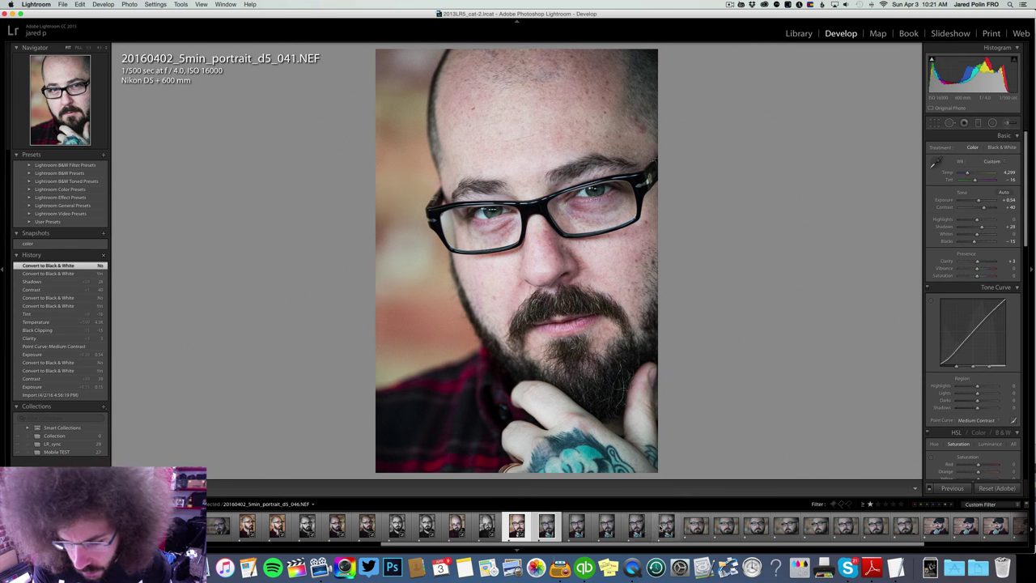
{"action": "left_click", "coordinate": [660, 524], "text": "shift"}
{"action": "left_click", "coordinate": [948, 488]}
{"action": "key", "text": "Return"}
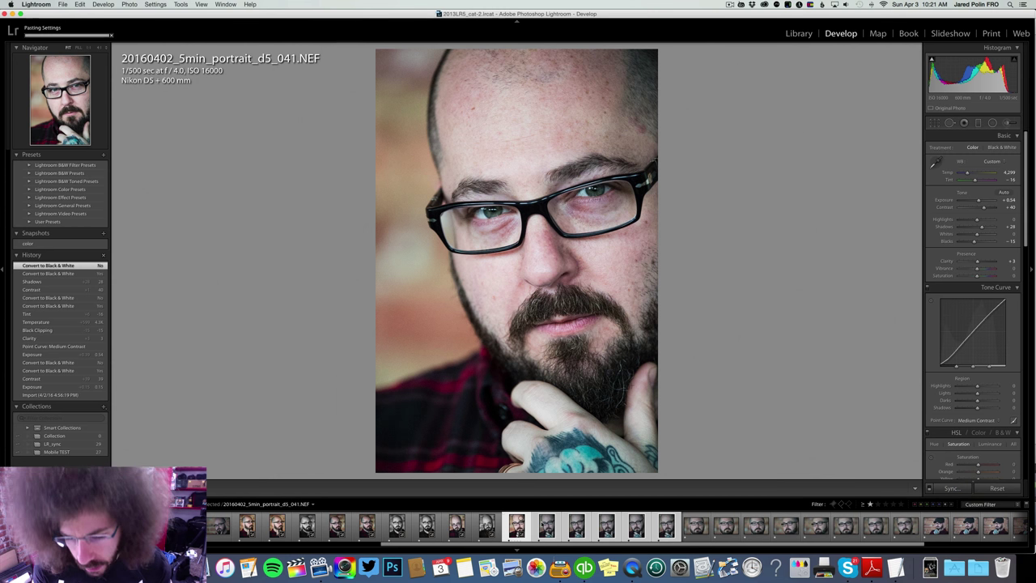
Step: Make d5_042 black and white with contrast +54 and clarity +8
{"action": "left_click", "coordinate": [553, 526]}
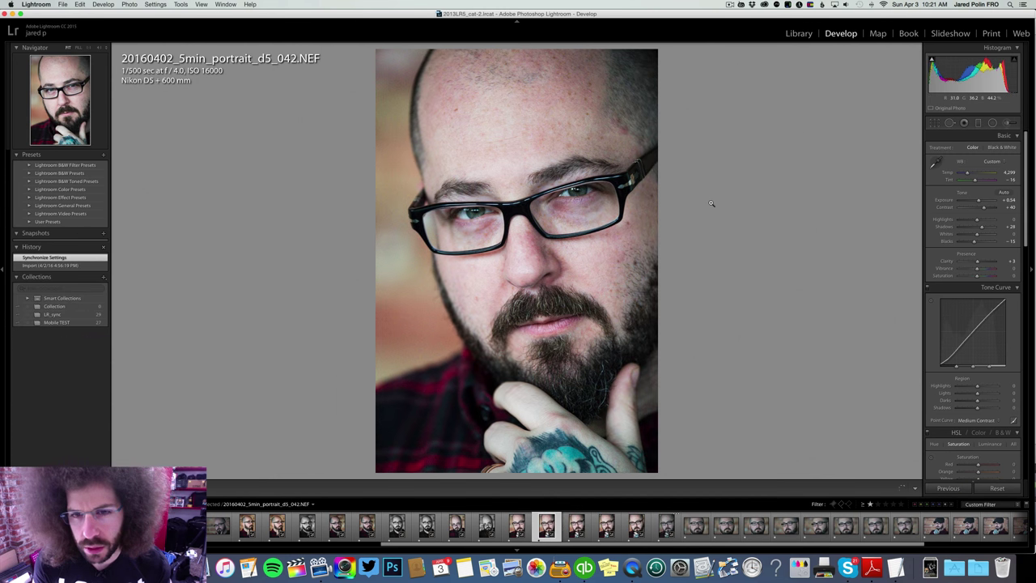
{"action": "left_click", "coordinate": [998, 148]}
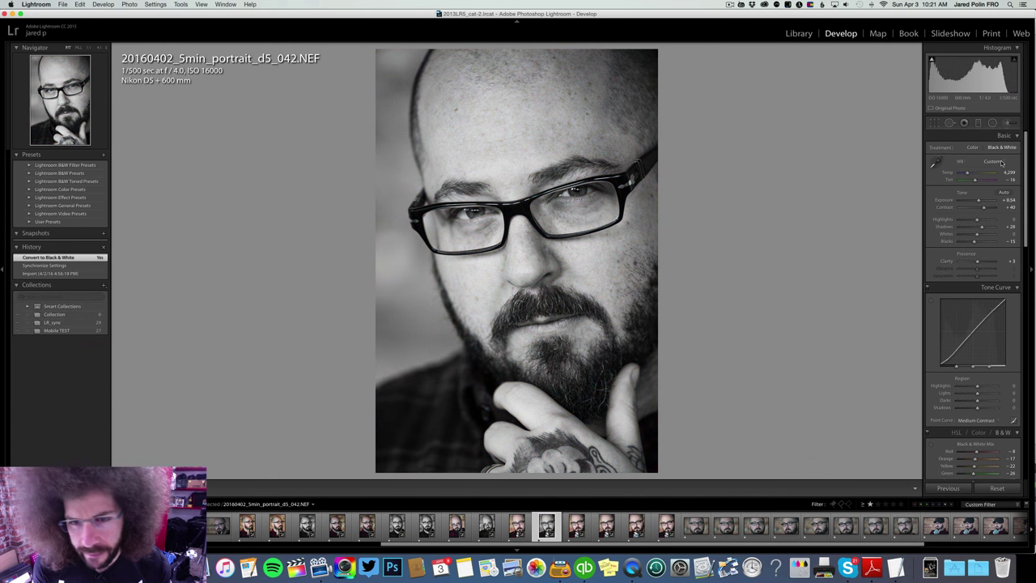
{"action": "left_click_drag", "start_coordinate": [987, 209], "coordinate": [985, 226]}
{"action": "left_click_drag", "start_coordinate": [979, 261], "coordinate": [978, 260]}
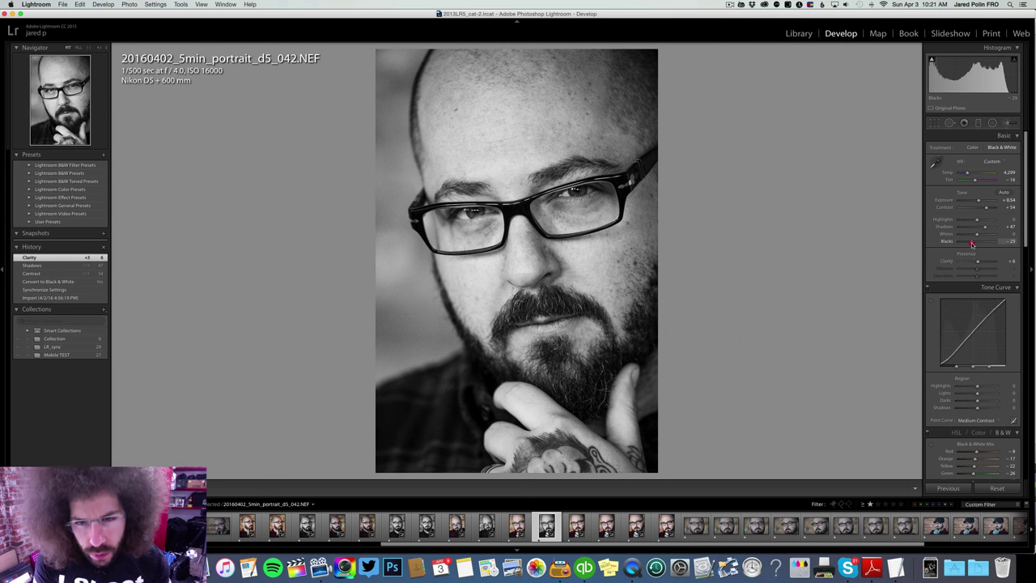
Step: Flip back and forth through portraits 041 to 046 to compare the synced frames
{"action": "key", "text": "Left"}
{"action": "key", "text": "Right"}
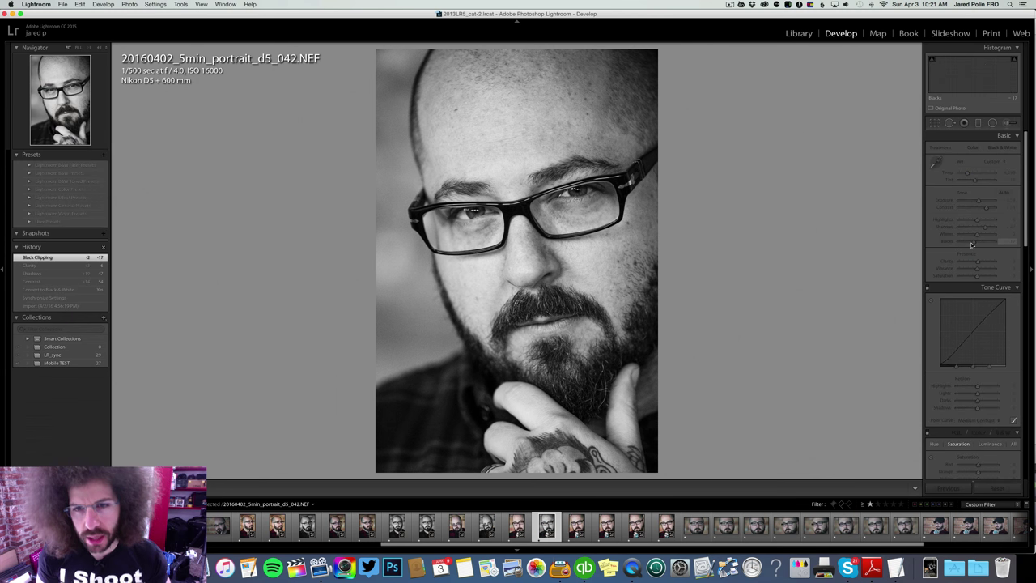
{"action": "key", "text": "Left"}
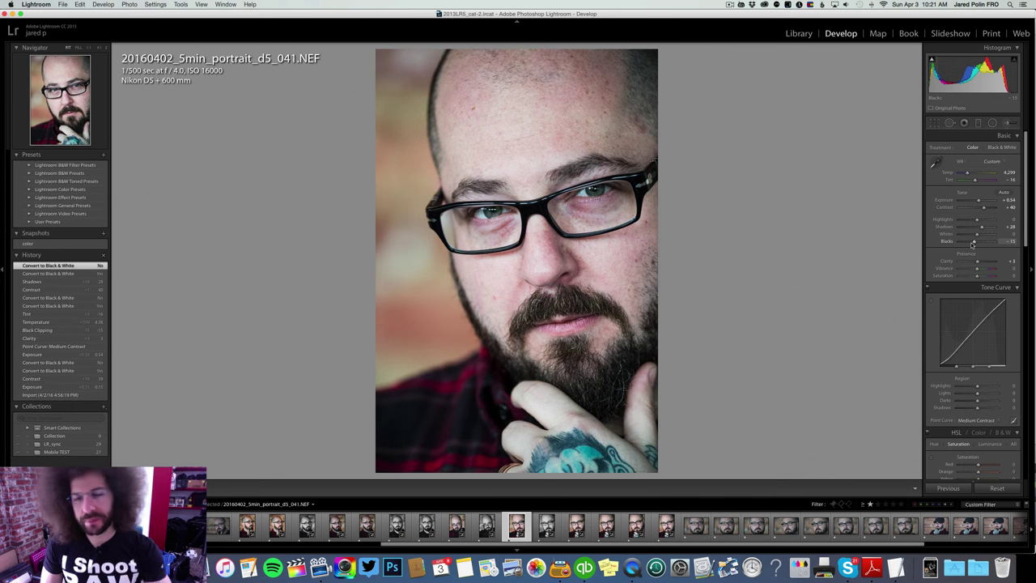
{"action": "key", "text": "Right"}
{"action": "key", "text": "Right"}
{"action": "key", "text": "Right"}
{"action": "key", "text": "Left"}
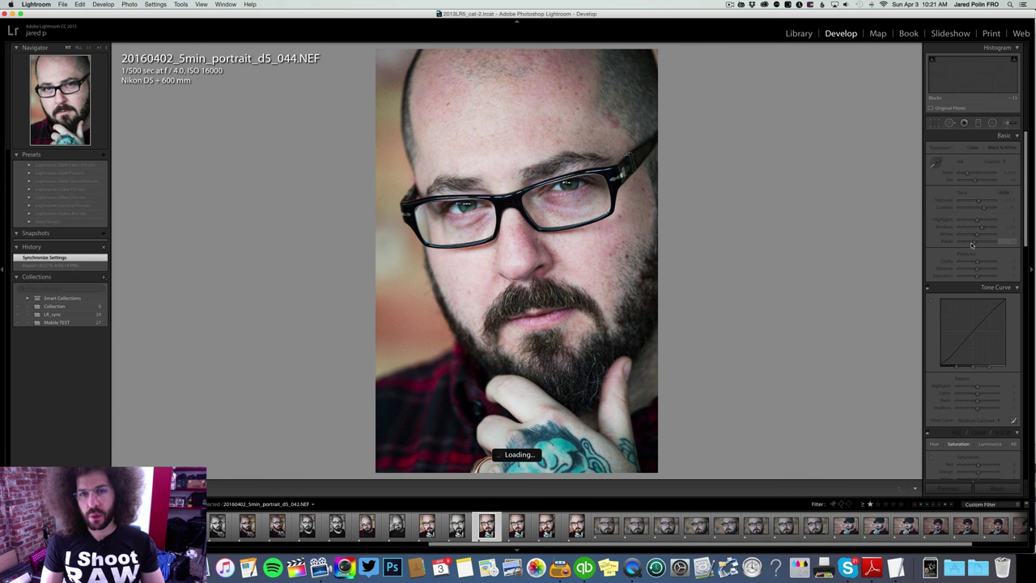
{"action": "key", "text": "Left"}
{"action": "key", "text": "Left"}
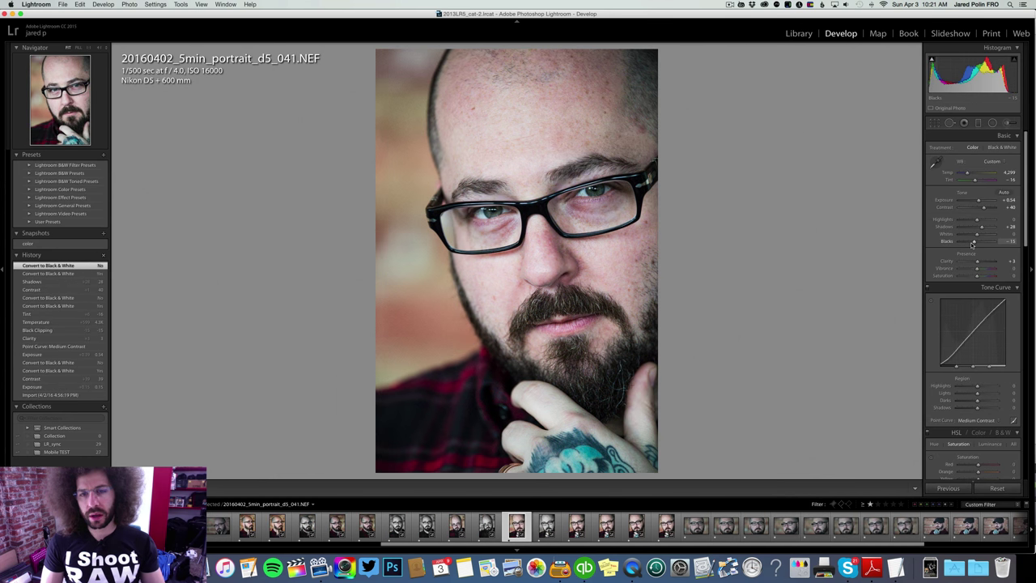
{"action": "key", "text": "Right"}
{"action": "key", "text": "Right"}
{"action": "key", "text": "Right"}
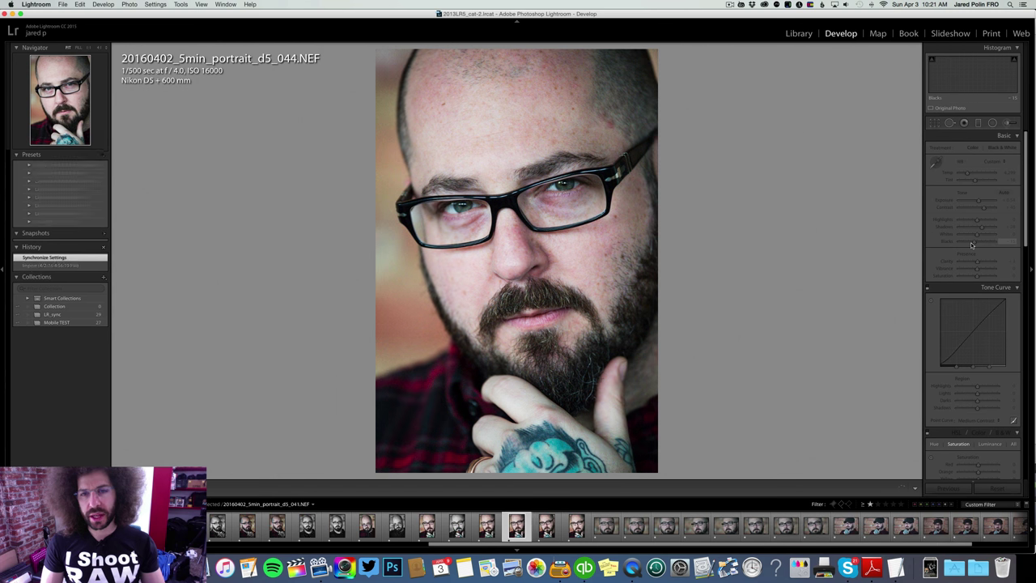
{"action": "key", "text": "Right"}
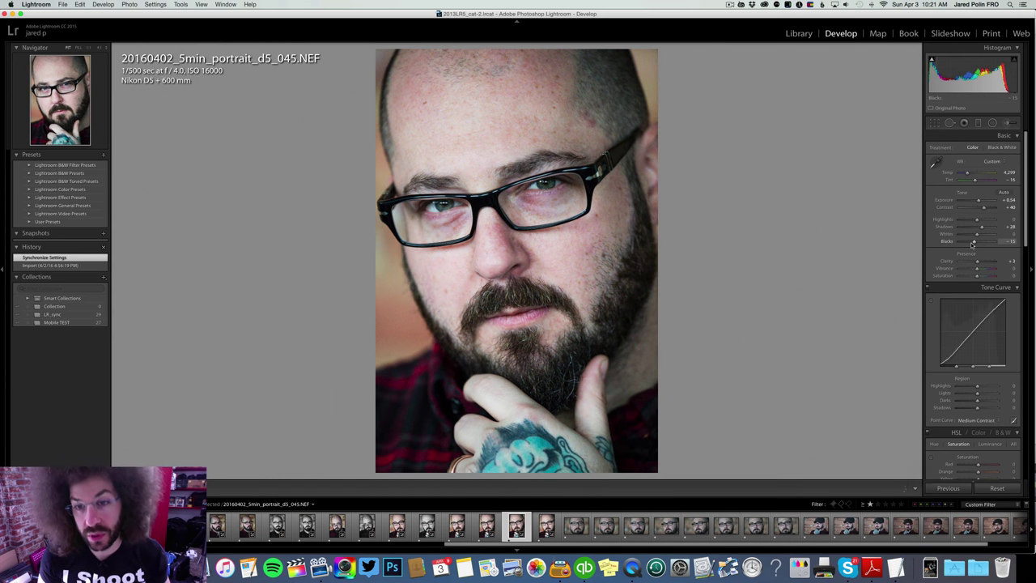
{"action": "key", "text": "Right"}
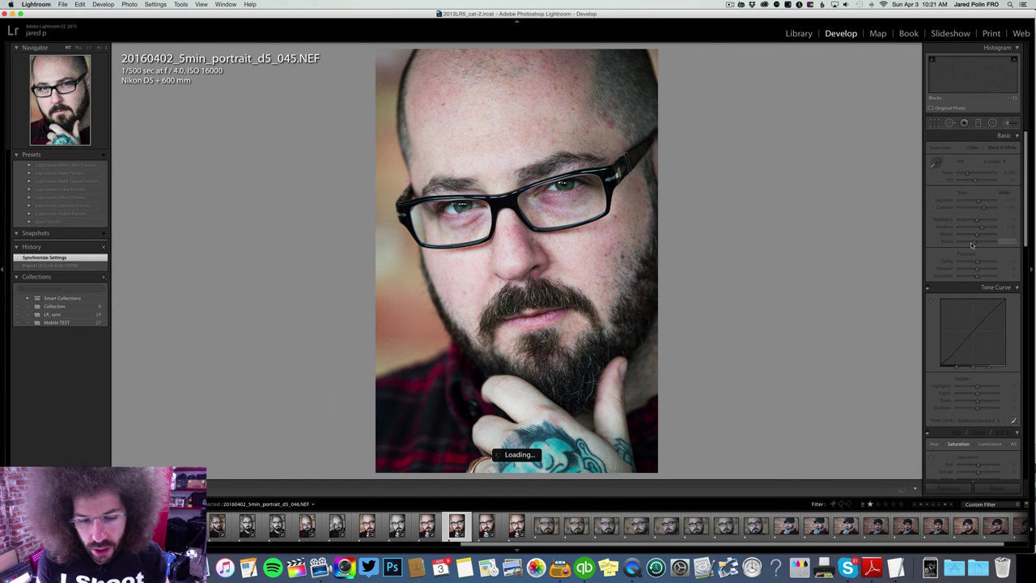
{"action": "key", "text": "Left"}
{"action": "key", "text": "Left"}
{"action": "key", "text": "Left"}
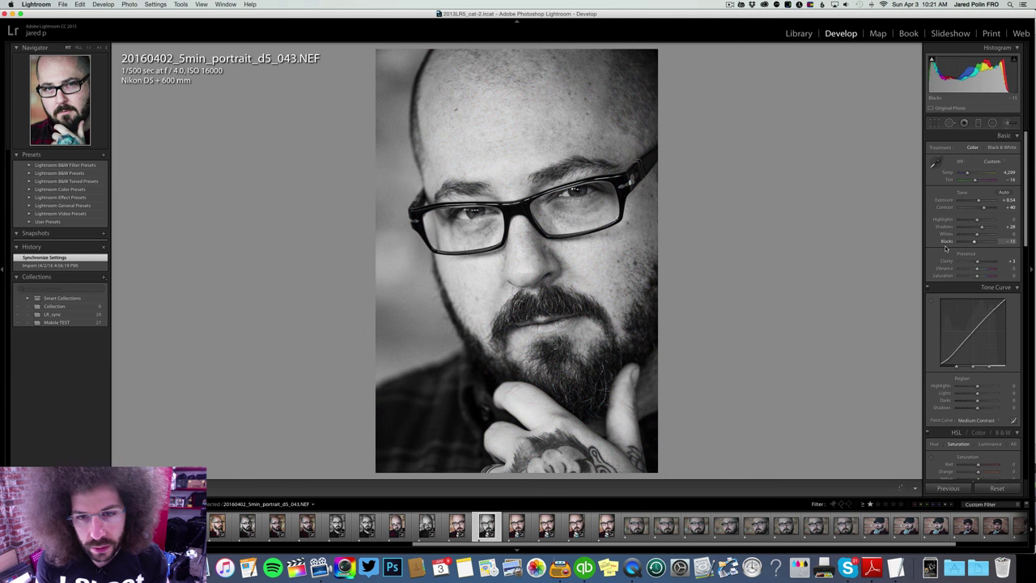
{"action": "key", "text": "Right"}
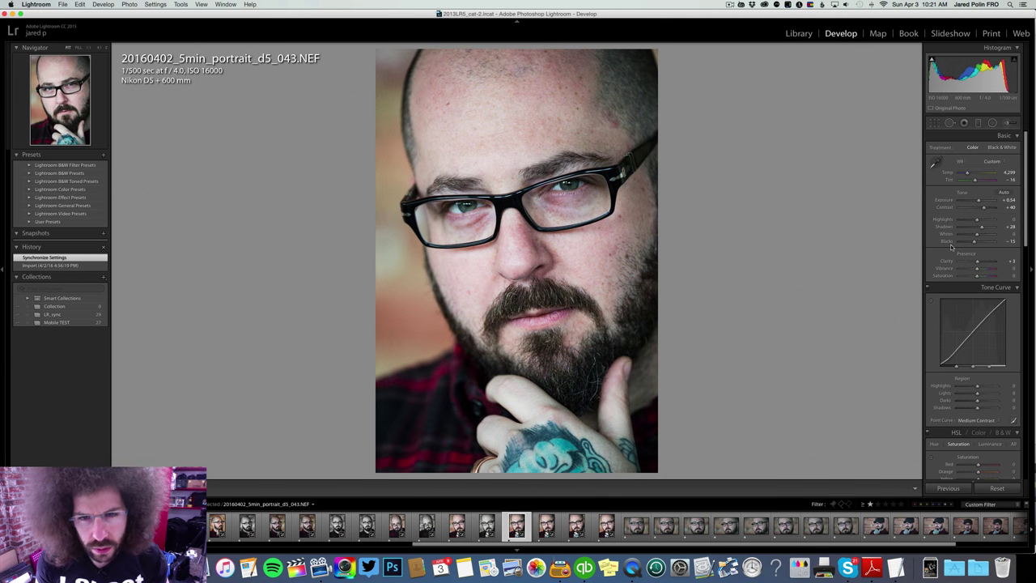
{"action": "key", "text": "Right"}
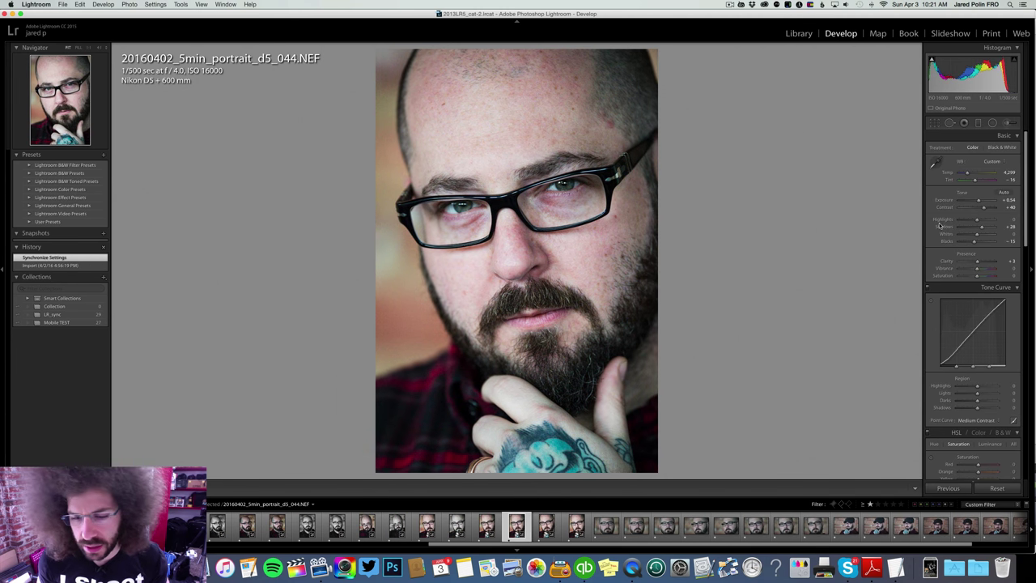
{"action": "key", "text": "Right"}
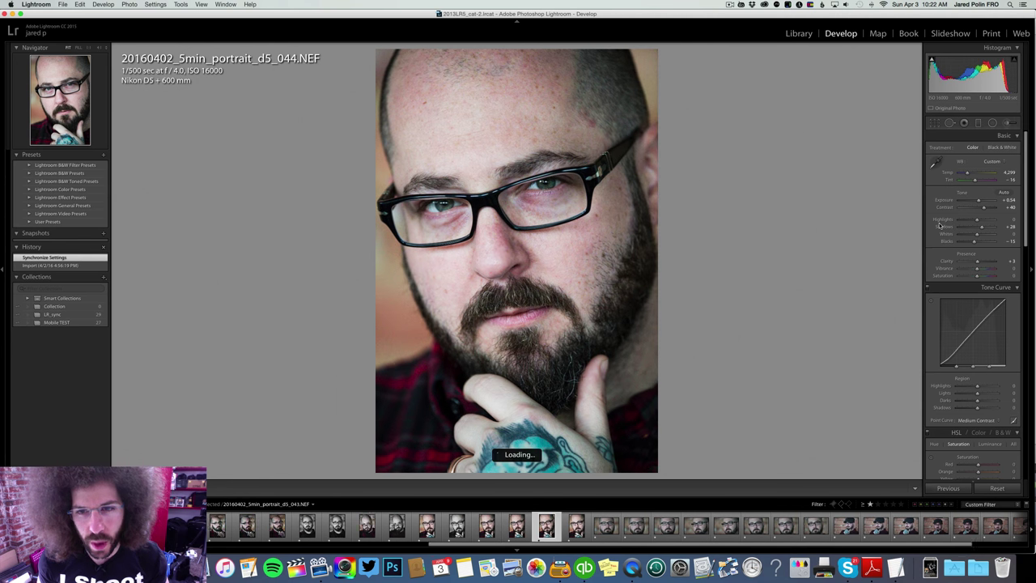
{"action": "key", "text": "Left"}
{"action": "key", "text": "Left"}
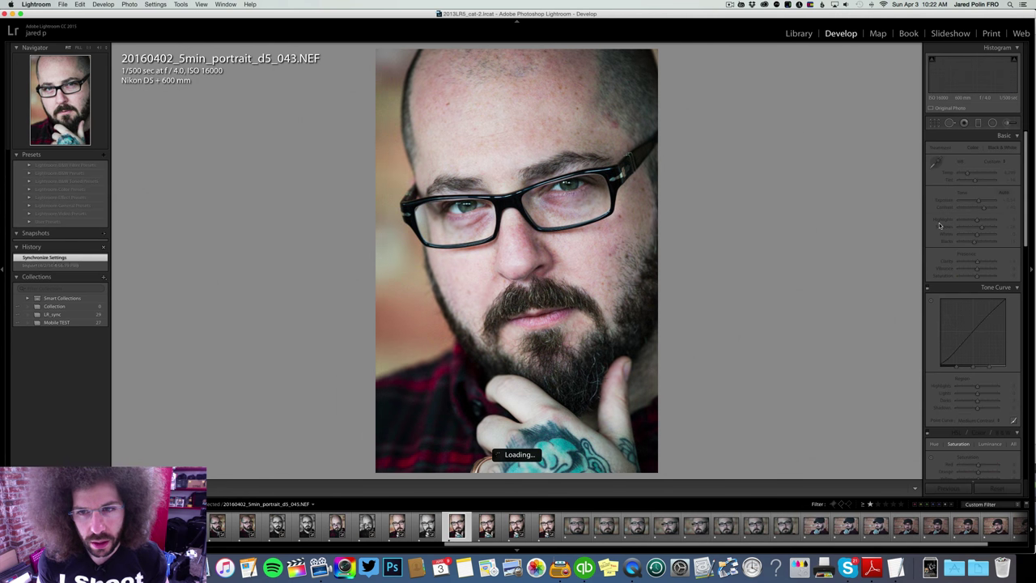
{"action": "key", "text": "Right"}
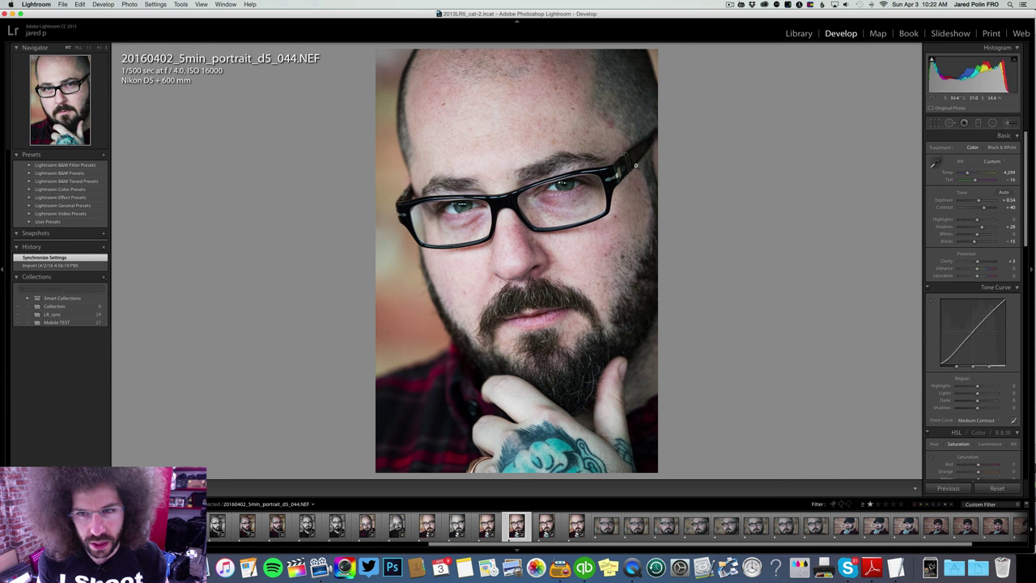
Step: Compare 043 and 044 at 1:1 detail and give portrait 044 a red label
{"action": "left_click", "coordinate": [652, 151]}
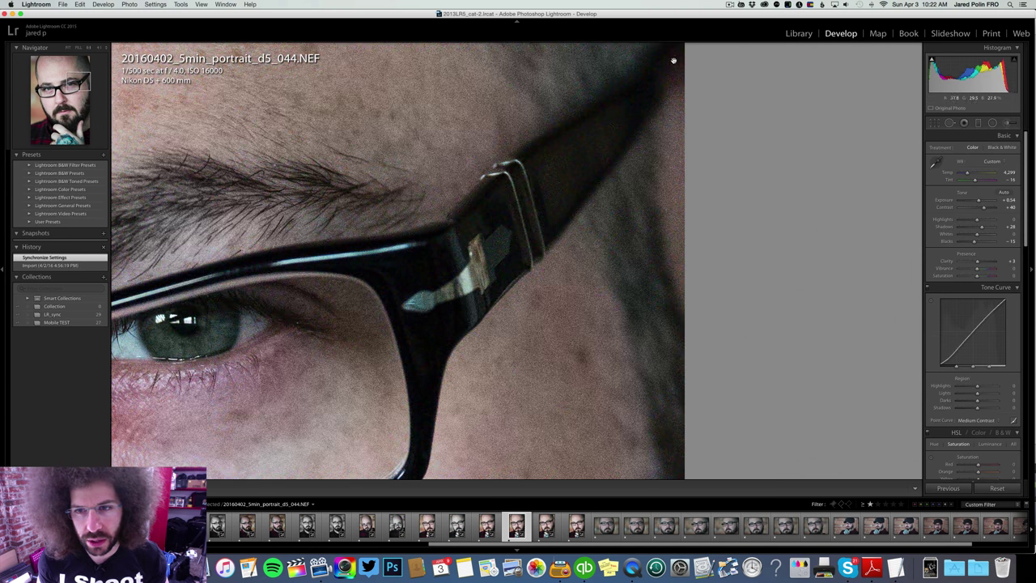
{"action": "key", "text": "Left"}
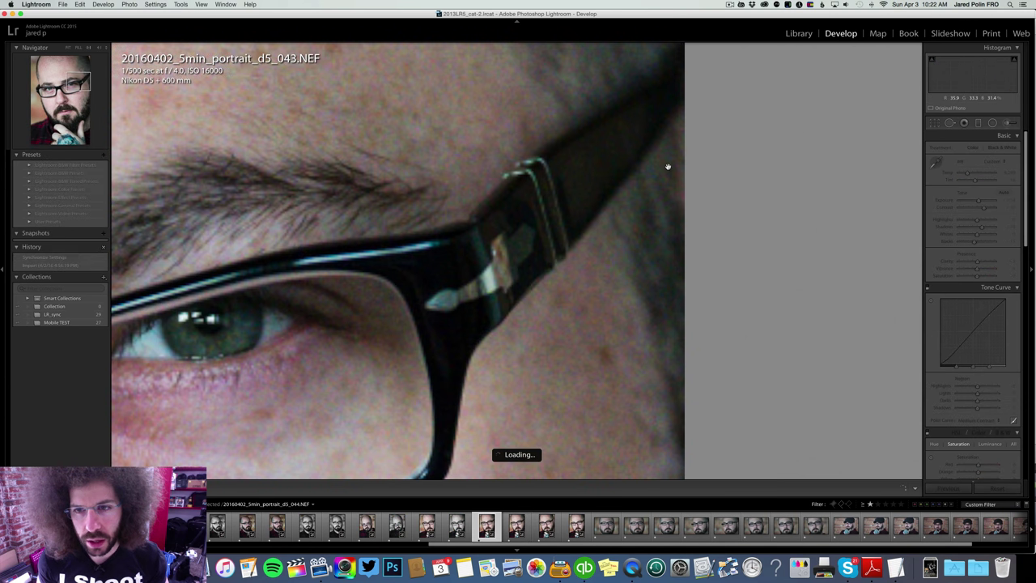
{"action": "left_click", "coordinate": [669, 165]}
{"action": "key", "text": "Right"}
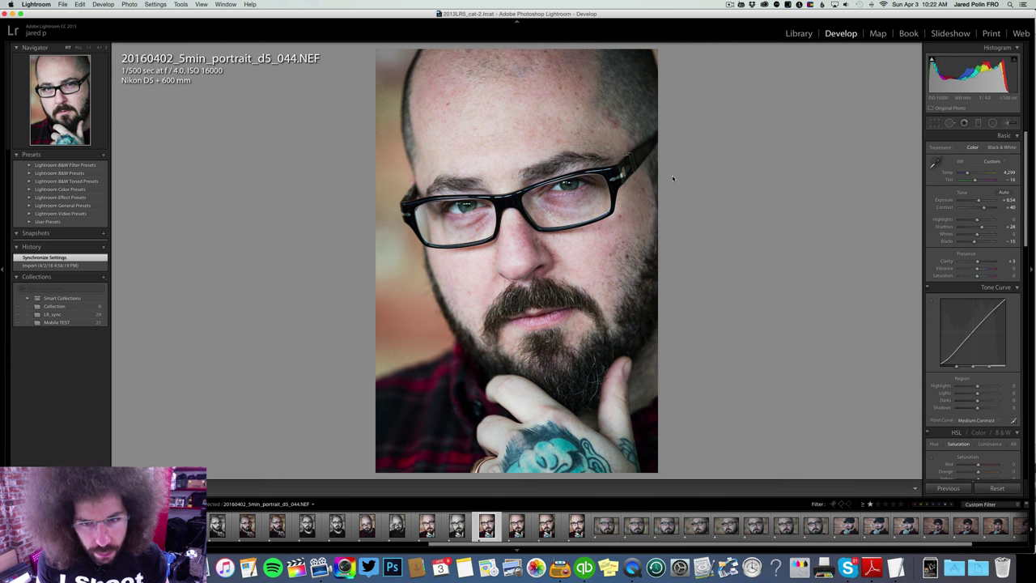
{"action": "key", "text": "Left"}
{"action": "key", "text": "Right"}
{"action": "key", "text": "Left"}
{"action": "key", "text": "Right"}
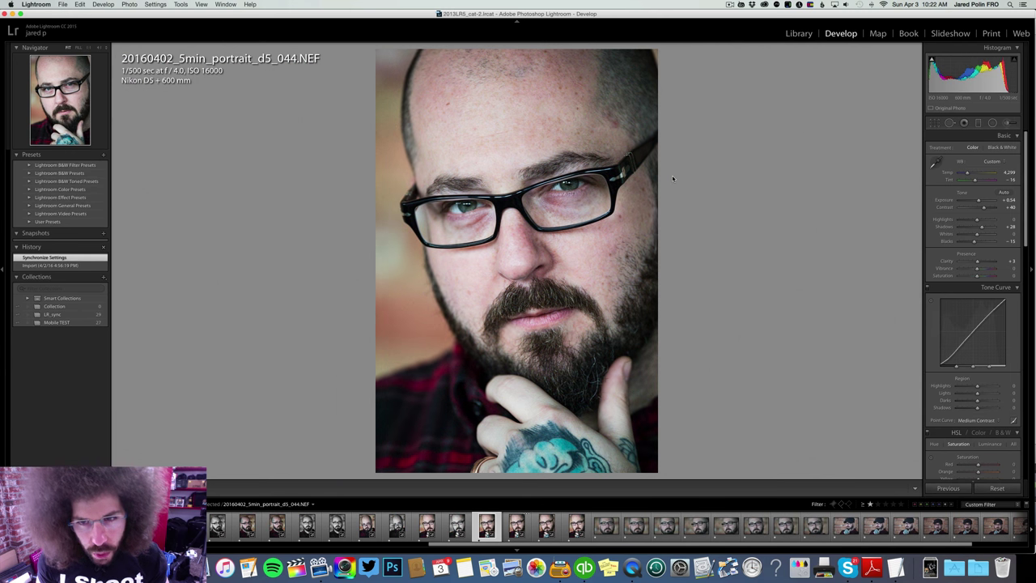
{"action": "key", "text": "Left"}
{"action": "key", "text": "Right"}
{"action": "key", "text": "6"}
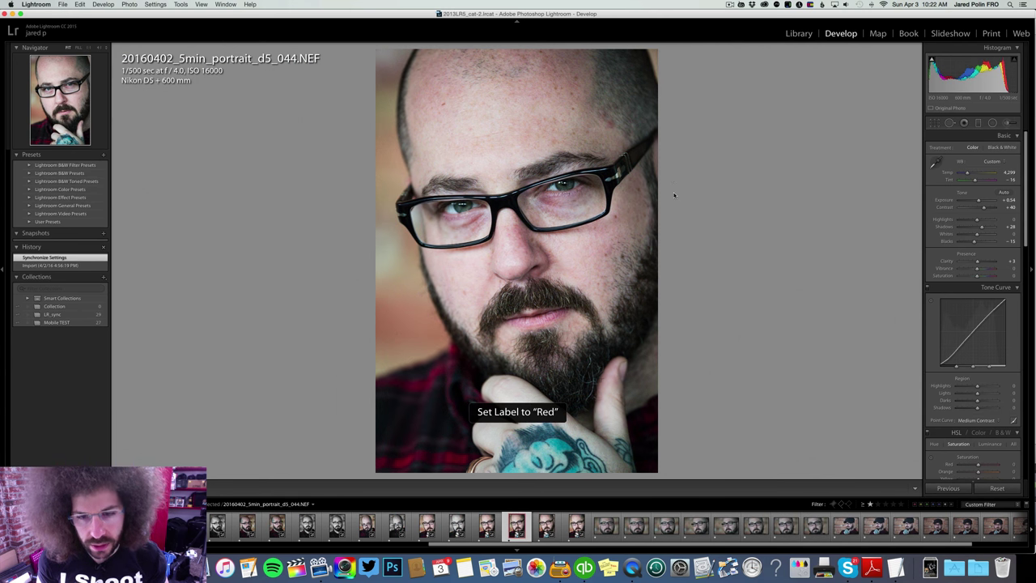
{"action": "key", "text": "Left"}
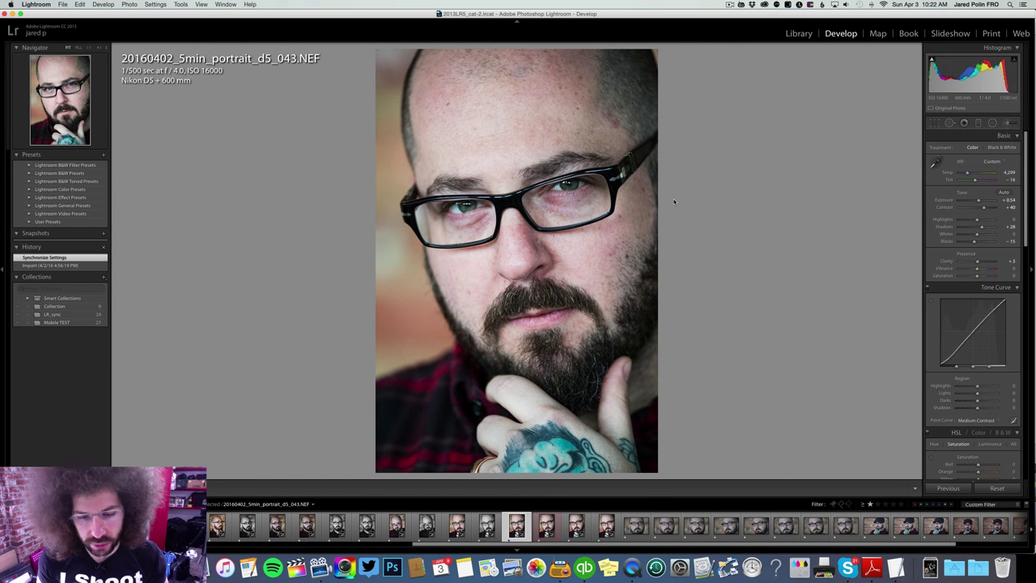
Step: Make 043 black and white and raise contrast on portraits 042, 044, 045 and 046
{"action": "left_click", "coordinate": [991, 149]}
{"action": "key", "text": "Left"}
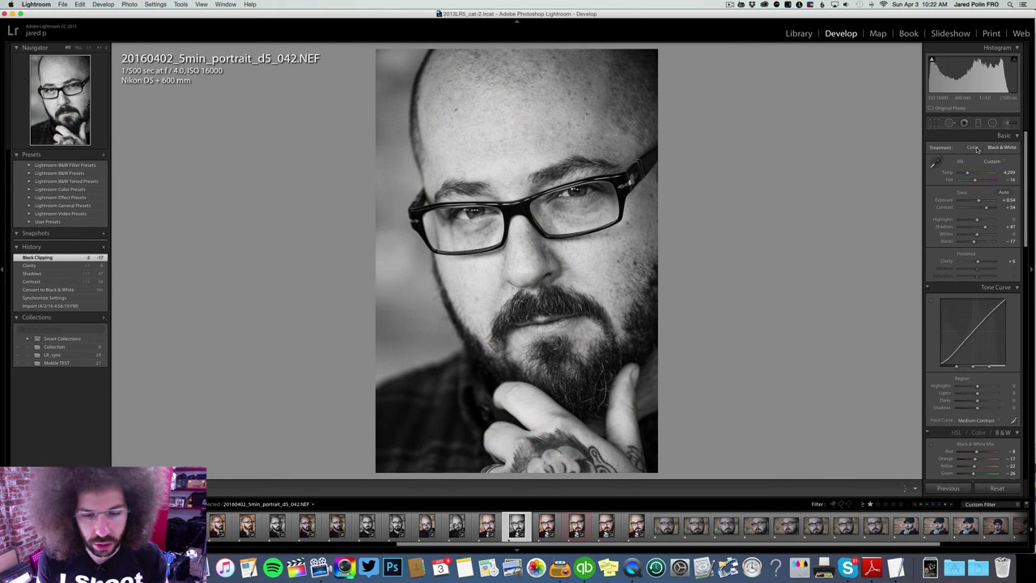
{"action": "left_click", "coordinate": [989, 209]}
{"action": "key", "text": "Right"}
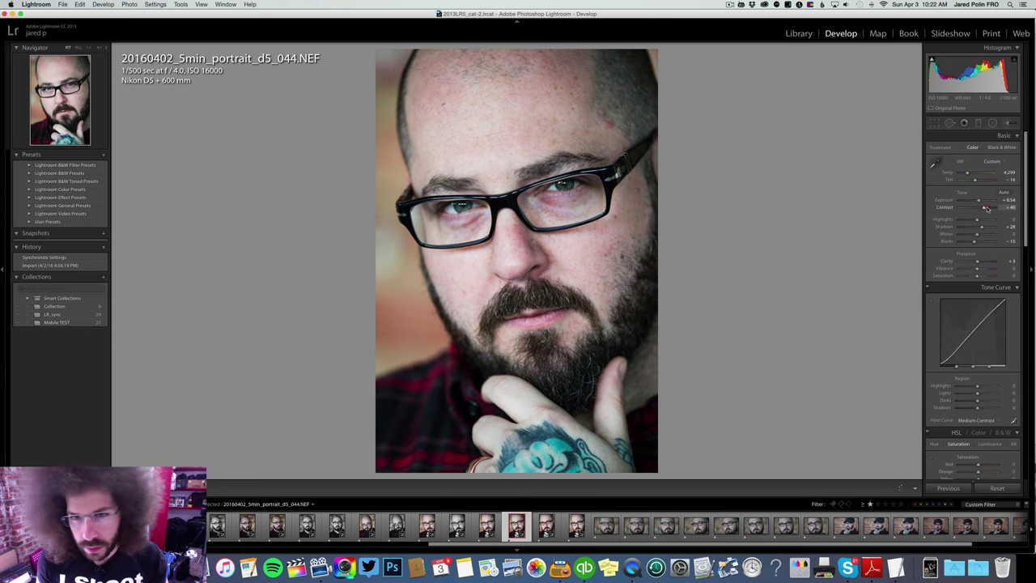
{"action": "left_click", "coordinate": [987, 209]}
{"action": "key", "text": "Right"}
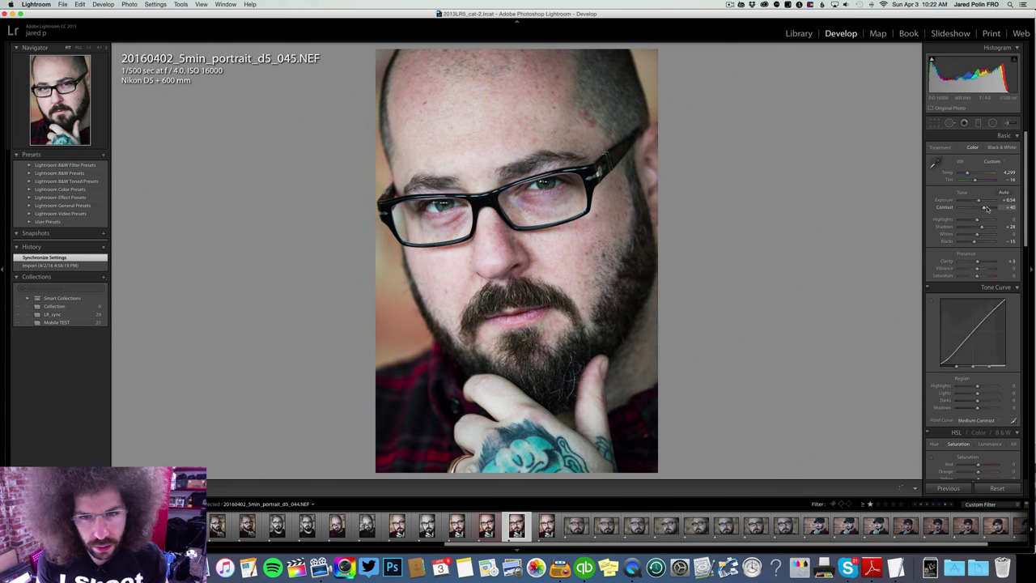
{"action": "left_click", "coordinate": [987, 208]}
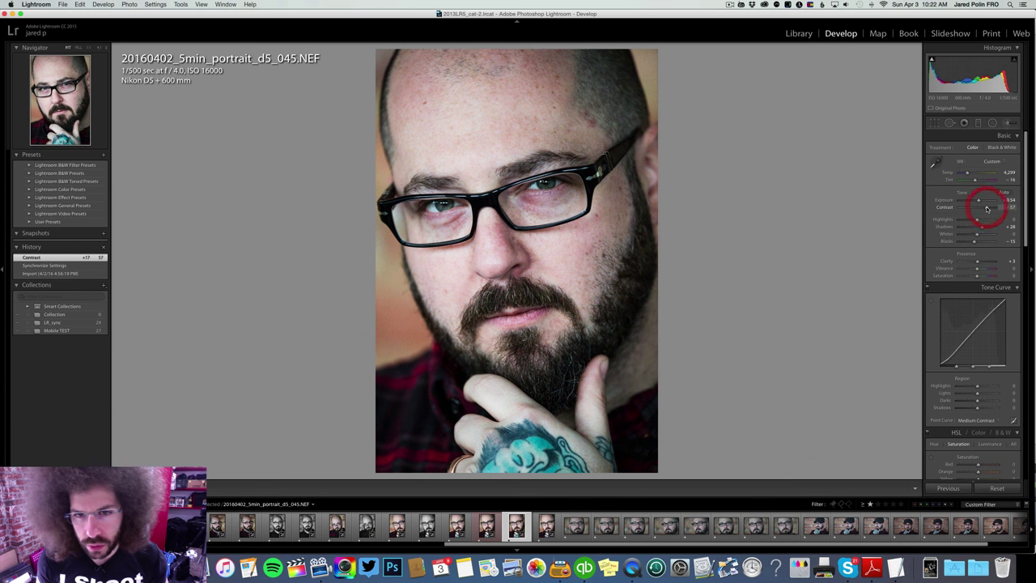
{"action": "key", "text": "Right"}
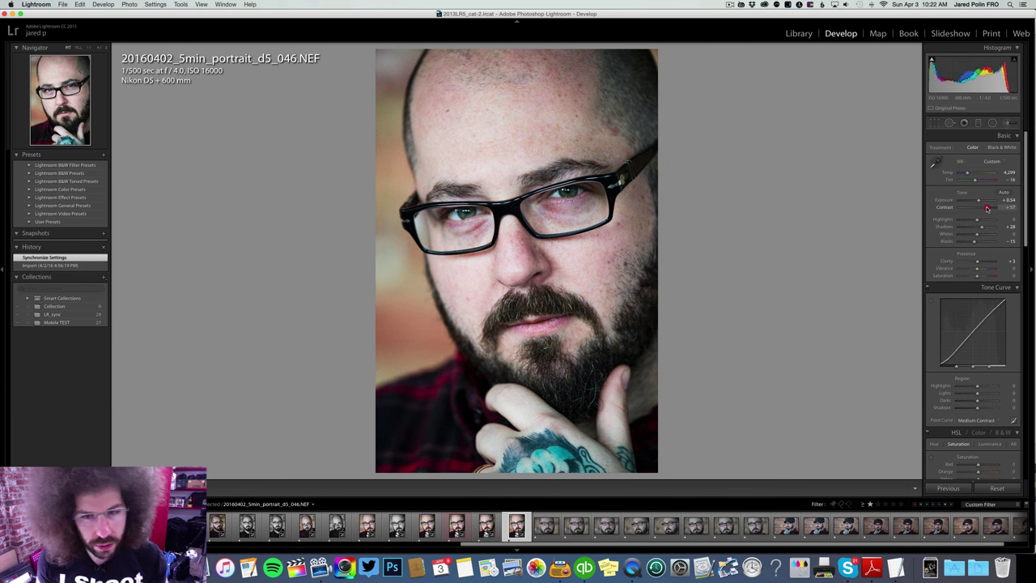
{"action": "left_click", "coordinate": [986, 208]}
Step: Make portrait 046 black and white with contrast +64 and shadows +54
{"action": "left_click", "coordinate": [1000, 148]}
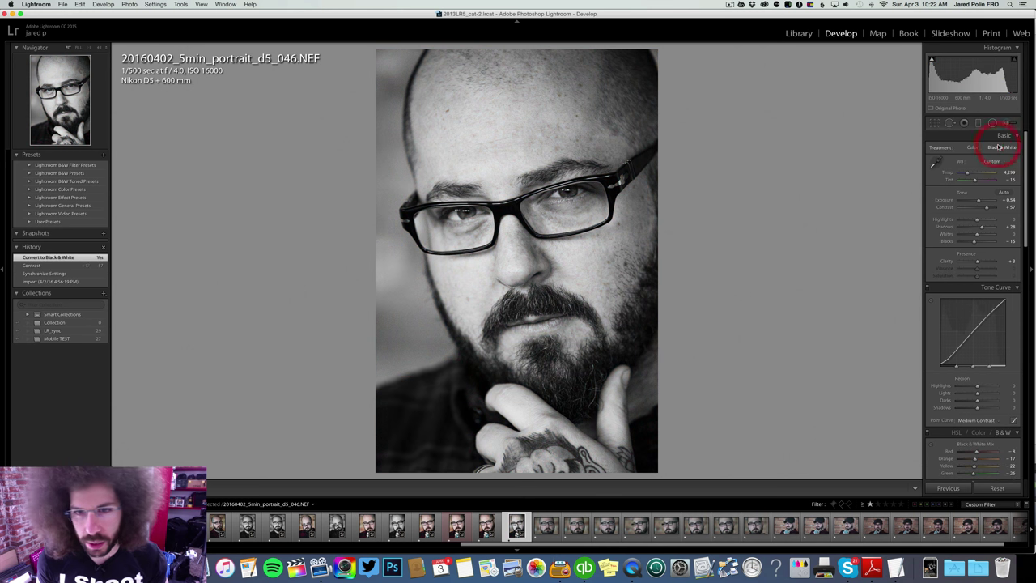
{"action": "left_click", "coordinate": [988, 209]}
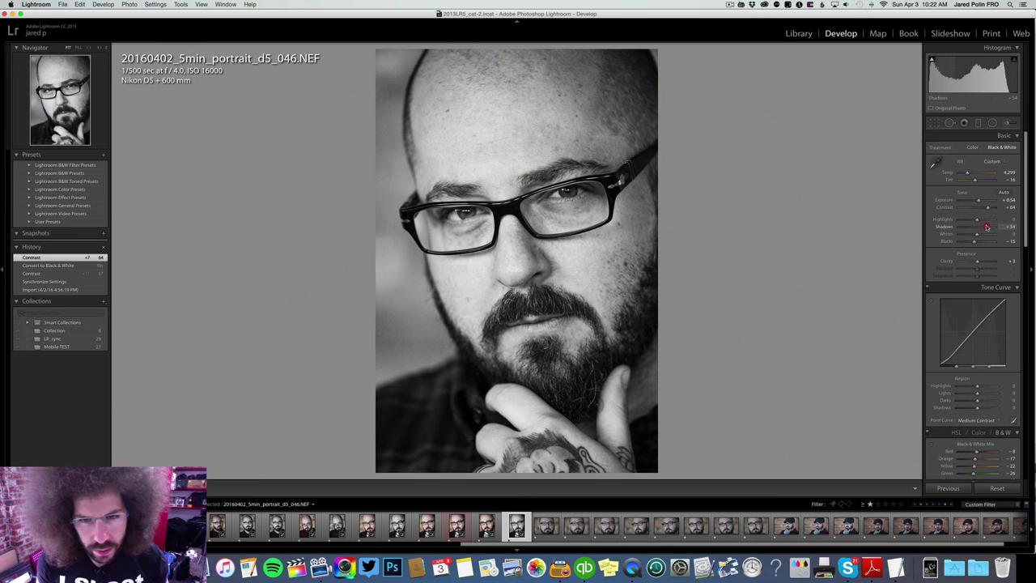
{"action": "left_click", "coordinate": [985, 227]}
{"action": "key", "text": "Right"}
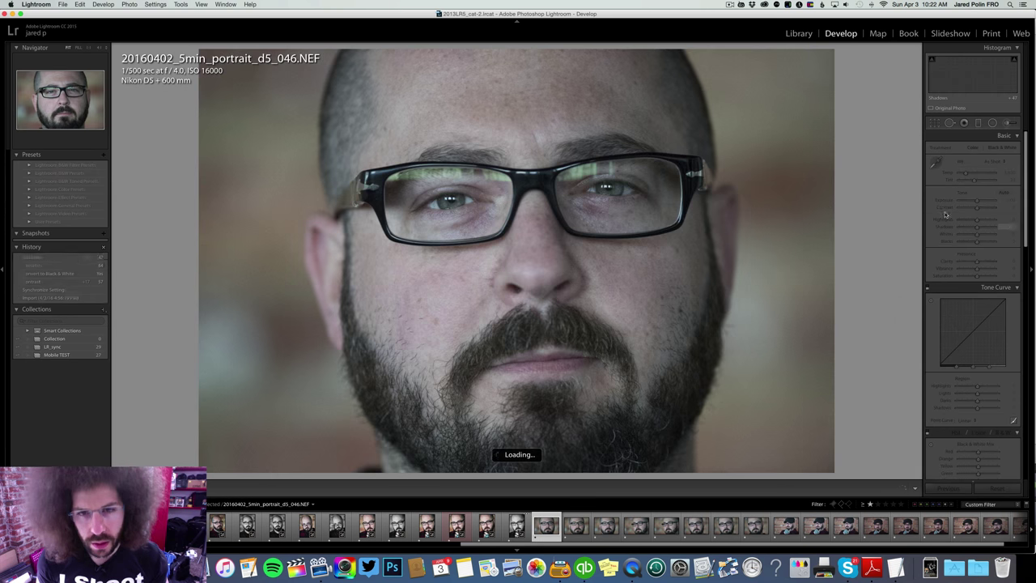
Step: Check eye focus at 1:1 on portrait 047, raise contrast, and apply the Medium Contrast point curve
{"action": "left_click", "coordinate": [421, 194]}
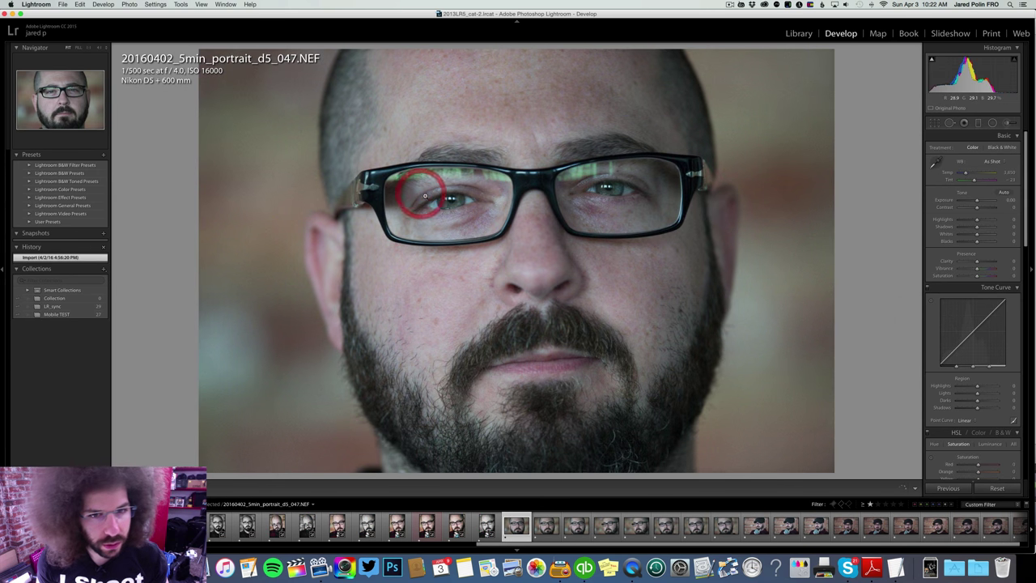
{"action": "scroll", "coordinate": [586, 197], "scroll_direction": "right", "scroll_amount": 10}
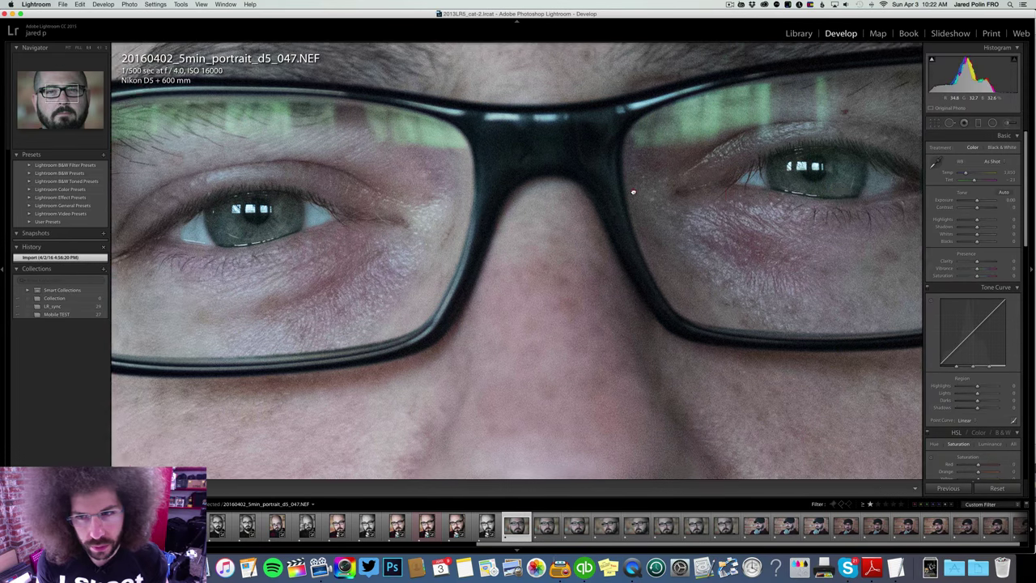
{"action": "left_click", "coordinate": [631, 190]}
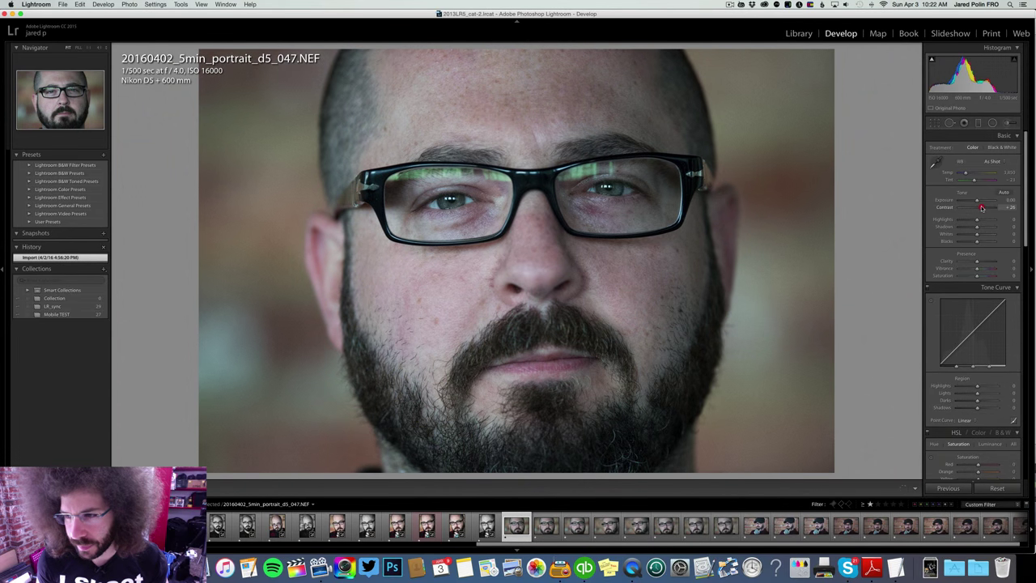
{"action": "left_click_drag", "start_coordinate": [977, 207], "coordinate": [983, 207]}
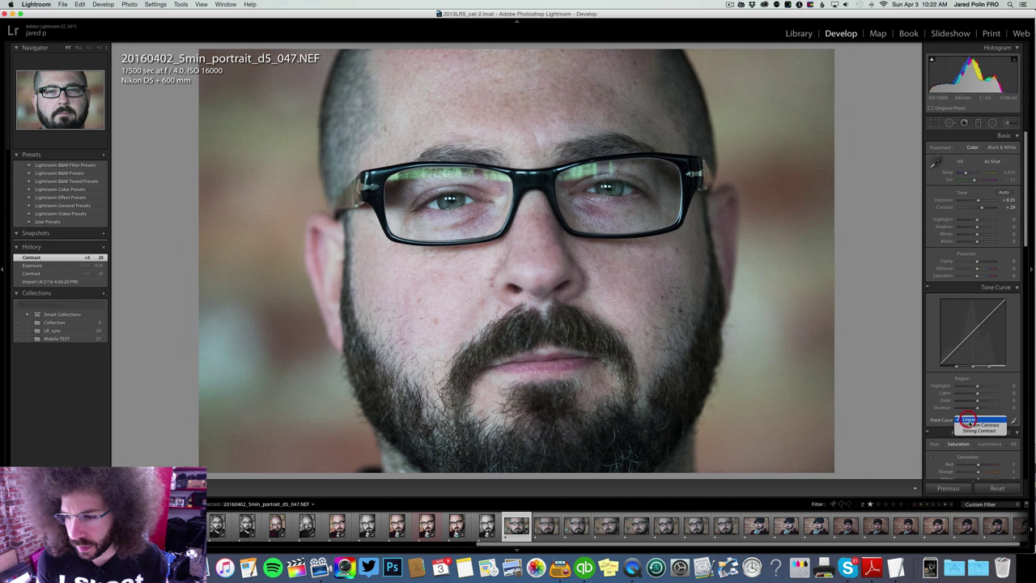
{"action": "left_click", "coordinate": [979, 425]}
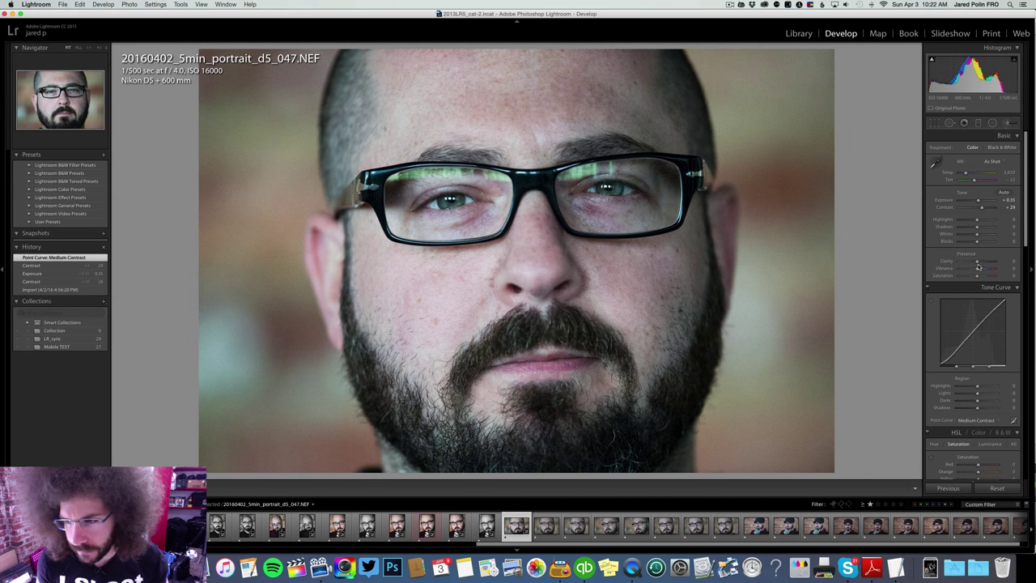
Step: Add +3 clarity, lift shadows, preview in black and white, and warm the white balance slightly
{"action": "left_click_drag", "start_coordinate": [979, 262], "coordinate": [984, 228]}
{"action": "left_click", "coordinate": [998, 147]}
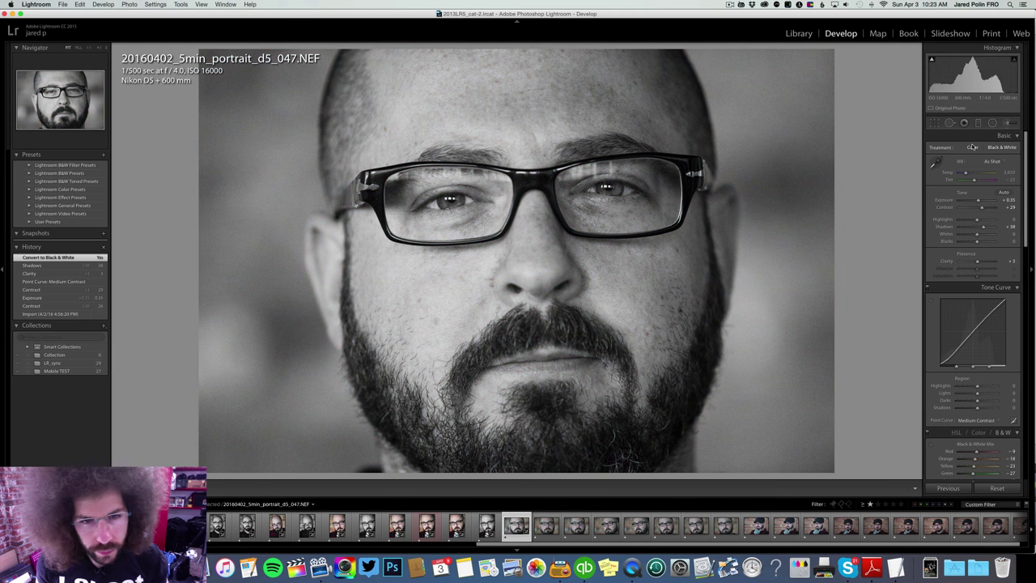
{"action": "left_click", "coordinate": [972, 148]}
{"action": "left_click_drag", "start_coordinate": [969, 175], "coordinate": [971, 176]}
Step: Preview in black and white, return to colour, and set temperature to 4,500
{"action": "left_click", "coordinate": [998, 148]}
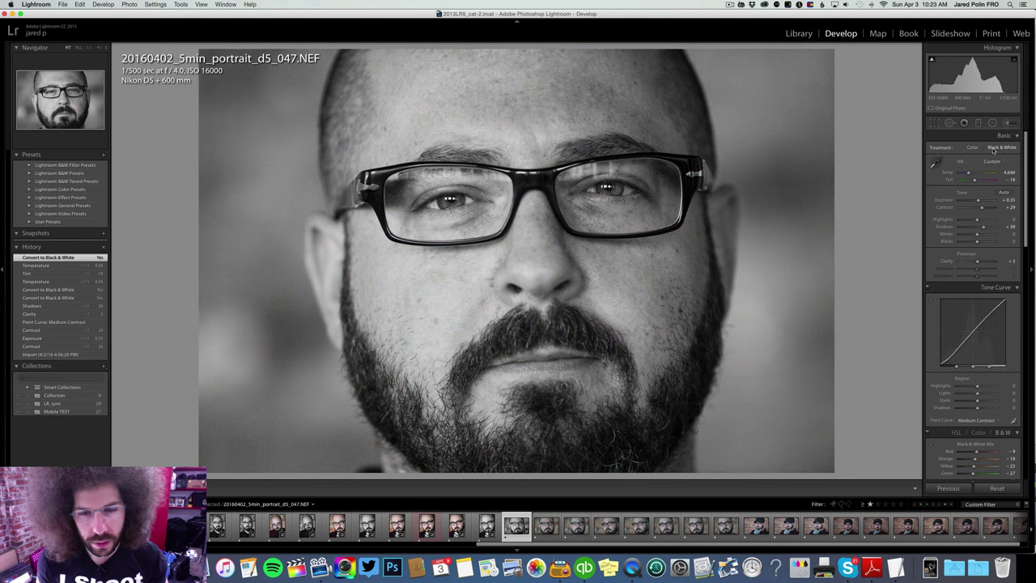
{"action": "left_click", "coordinate": [973, 147]}
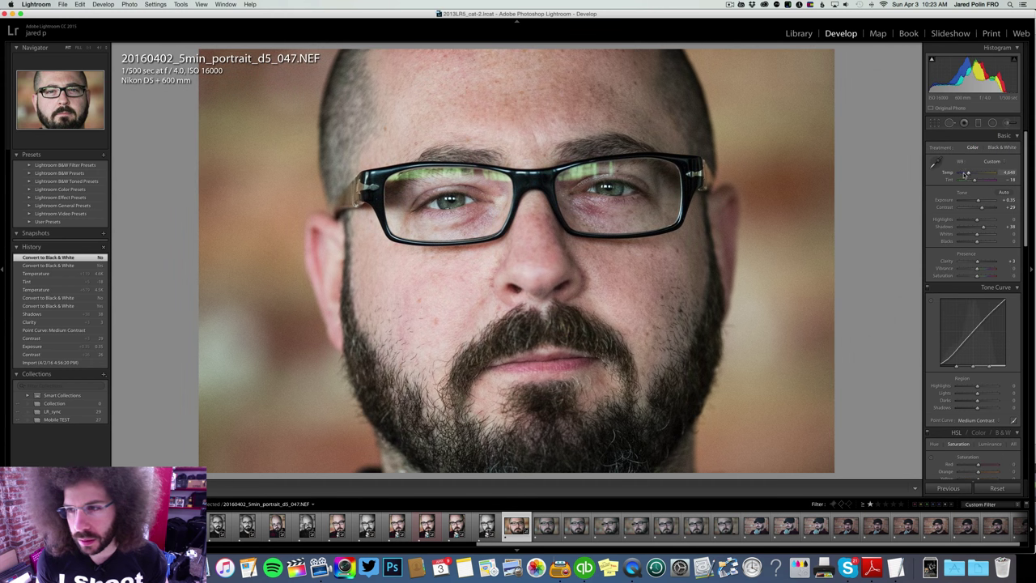
{"action": "left_click_drag", "start_coordinate": [968, 175], "coordinate": [968, 175]}
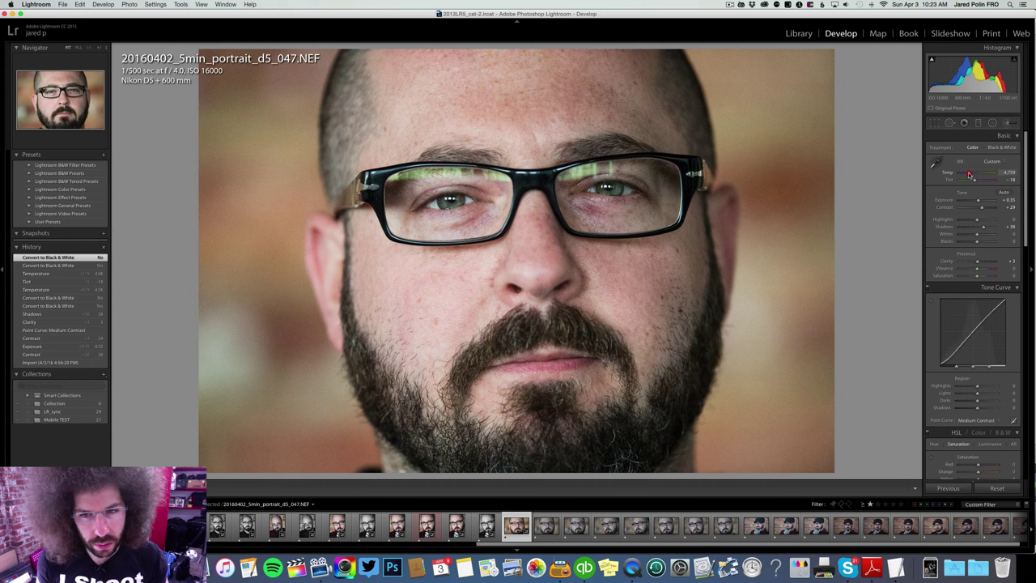
{"action": "left_click_drag", "start_coordinate": [968, 174], "coordinate": [968, 174]}
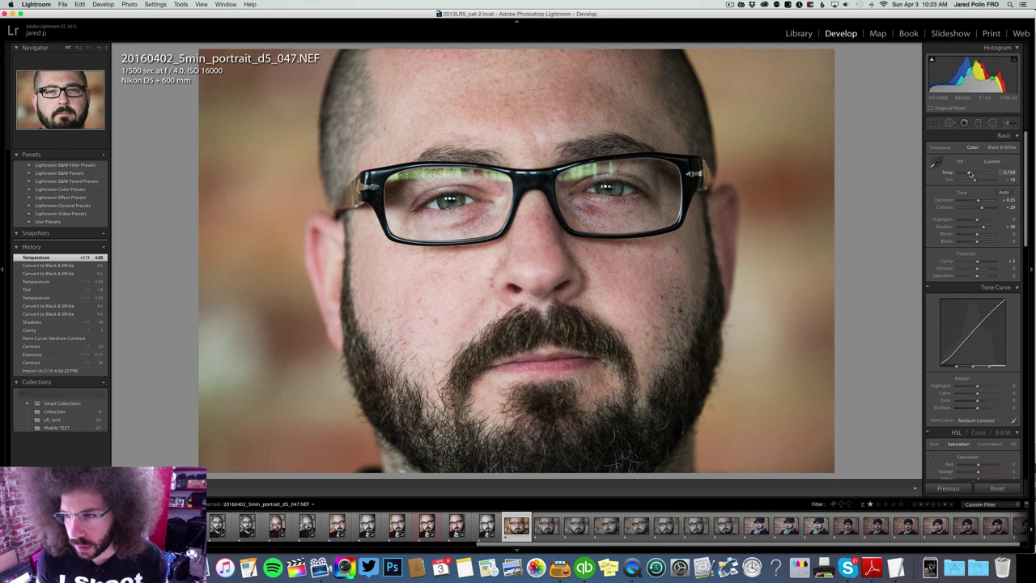
{"action": "type", "text": "4500"}
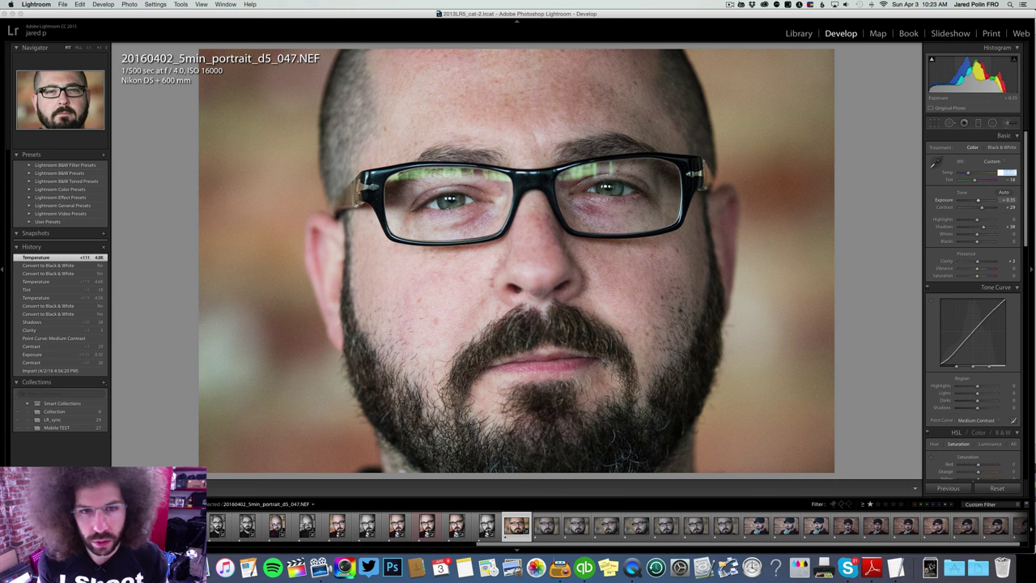
{"action": "key", "text": "Return"}
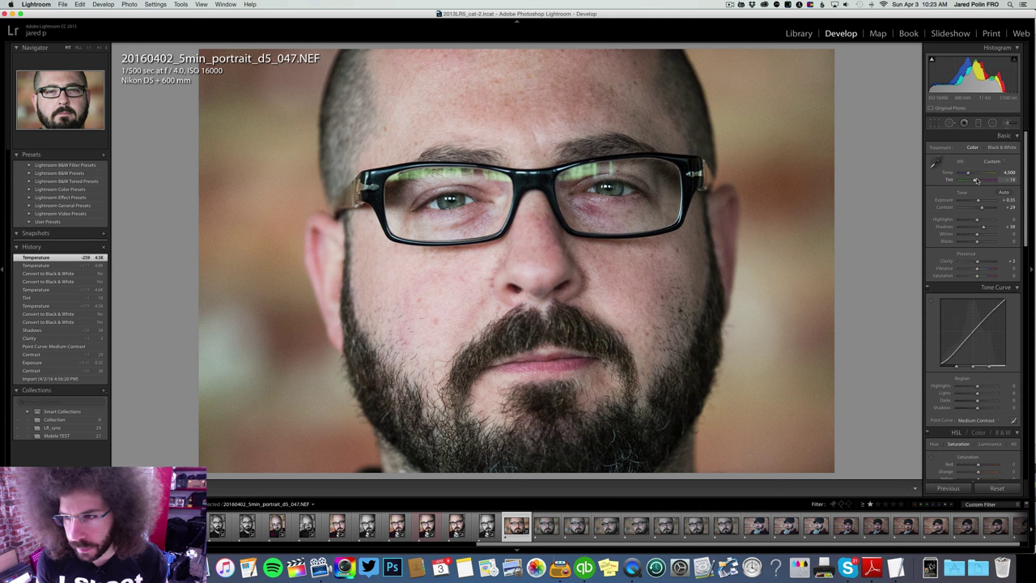
Step: Shift the tint toward green to -18, undoing a magenta trial, and raise contrast to +50
{"action": "left_click_drag", "start_coordinate": [977, 180], "coordinate": [959, 180]}
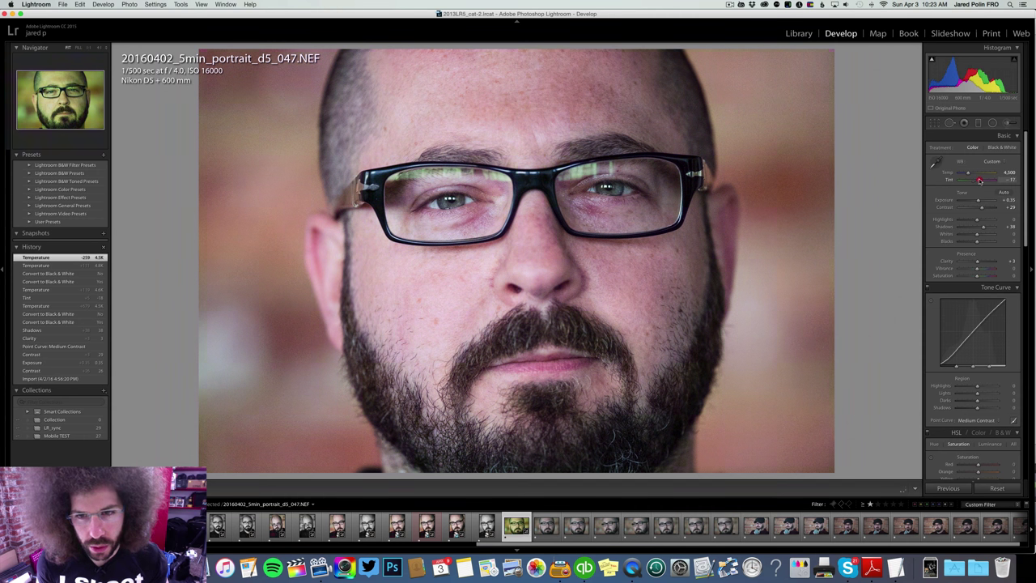
{"action": "left_click", "coordinate": [979, 180]}
{"action": "key", "text": "super+z"}
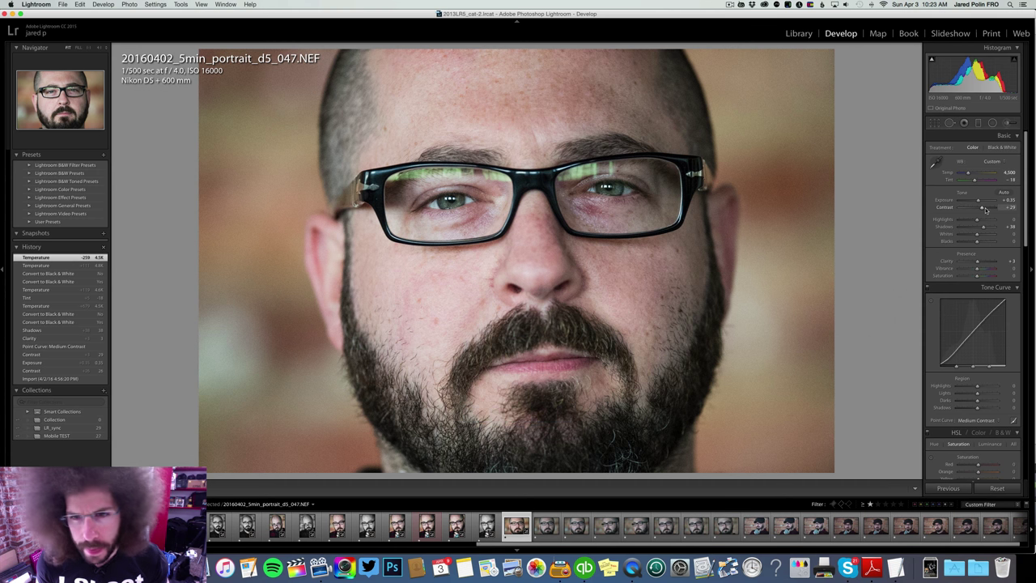
{"action": "left_click", "coordinate": [984, 210]}
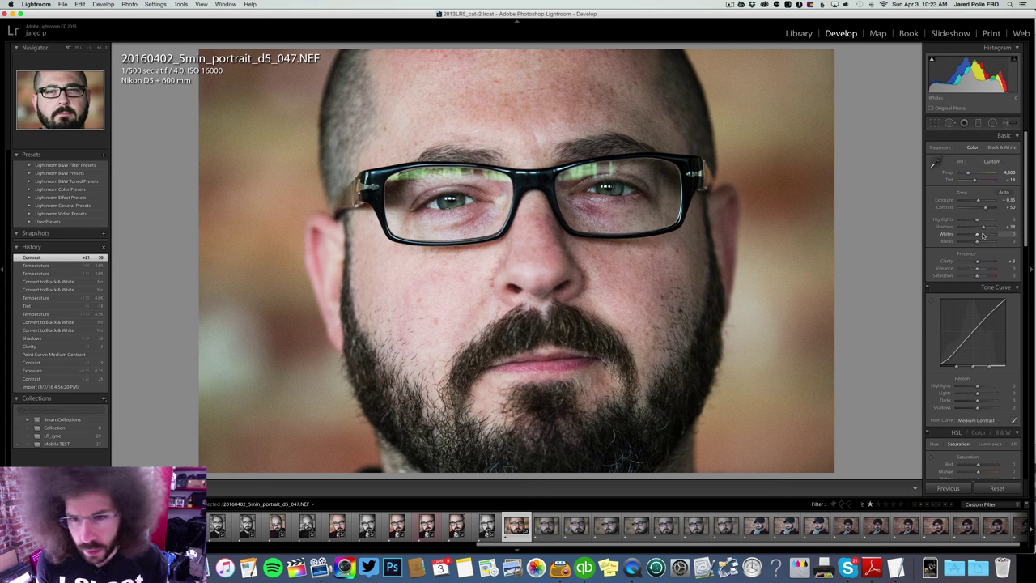
Step: Set whites to -13 and highlights to -42, undoing the trial adjustments
{"action": "left_click", "coordinate": [983, 234]}
{"action": "left_click_drag", "start_coordinate": [982, 235], "coordinate": [976, 233]}
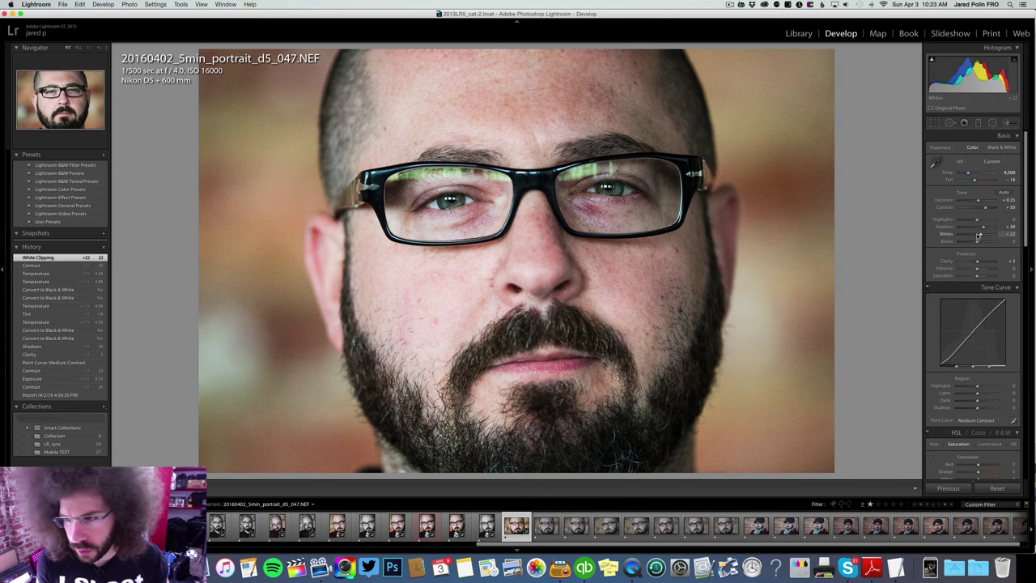
{"action": "key", "text": "super+z"}
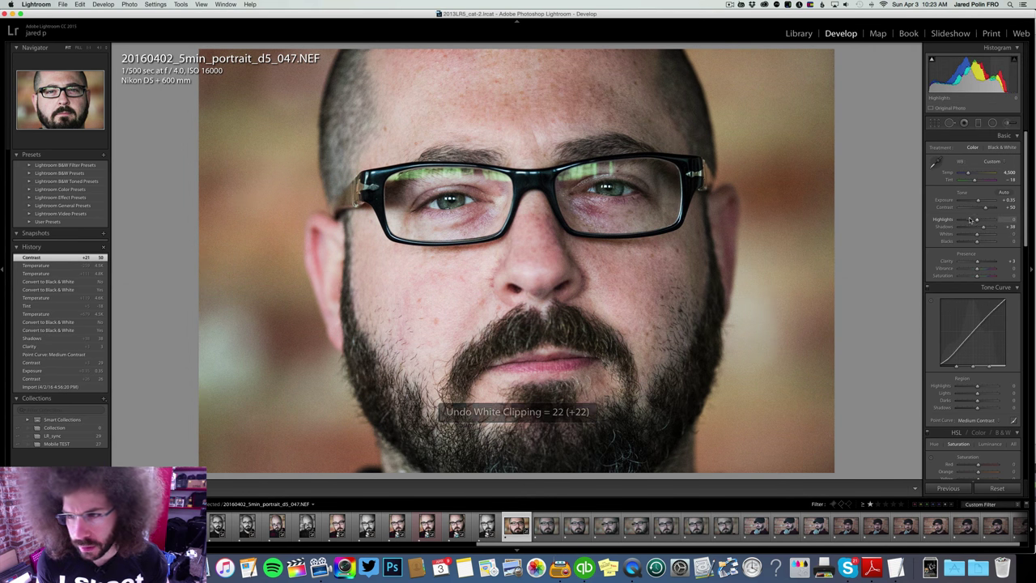
{"action": "left_click_drag", "start_coordinate": [977, 221], "coordinate": [960, 220]}
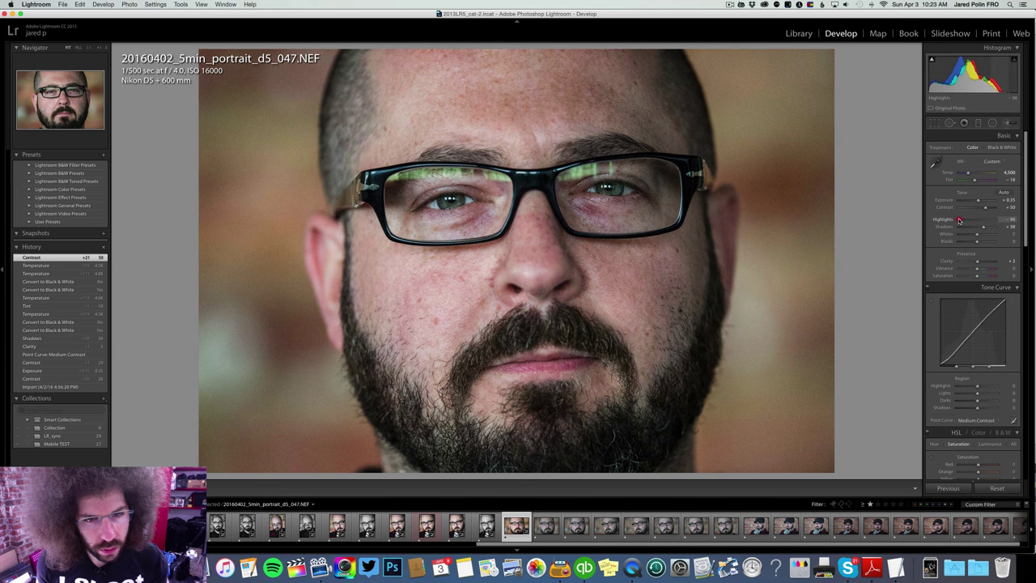
{"action": "key", "text": "super+z"}
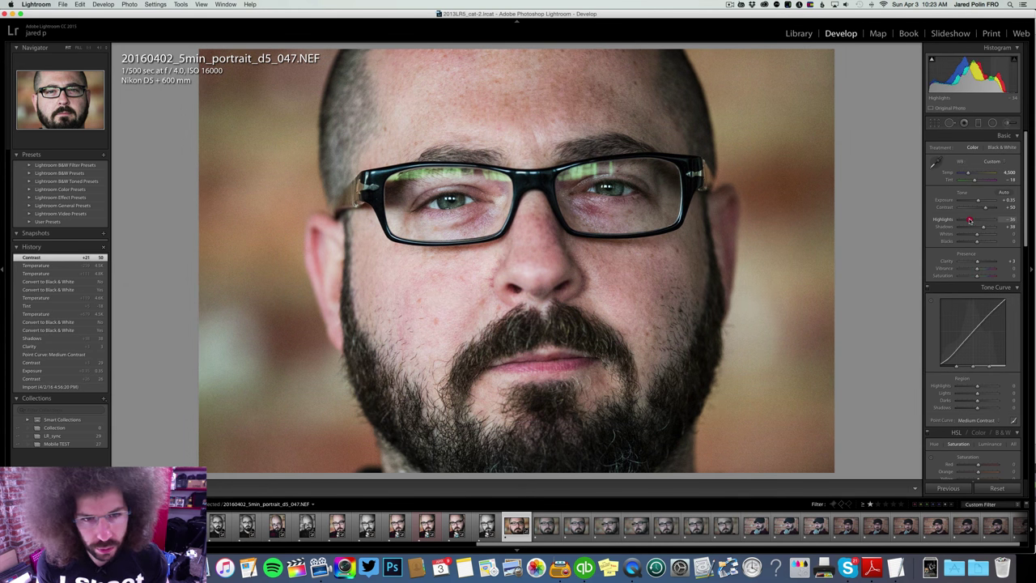
{"action": "left_click_drag", "start_coordinate": [967, 221], "coordinate": [975, 233]}
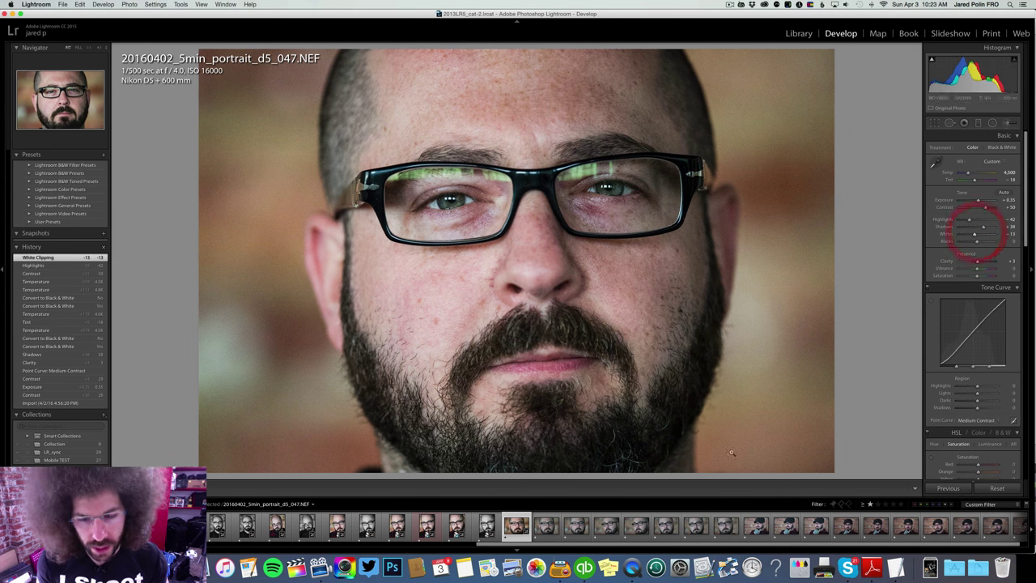
Step: Sync portrait 047's edits onto the following portraits through 050
{"action": "left_click", "coordinate": [712, 527], "text": "shift"}
{"action": "left_click", "coordinate": [952, 488]}
{"action": "key", "text": "Return"}
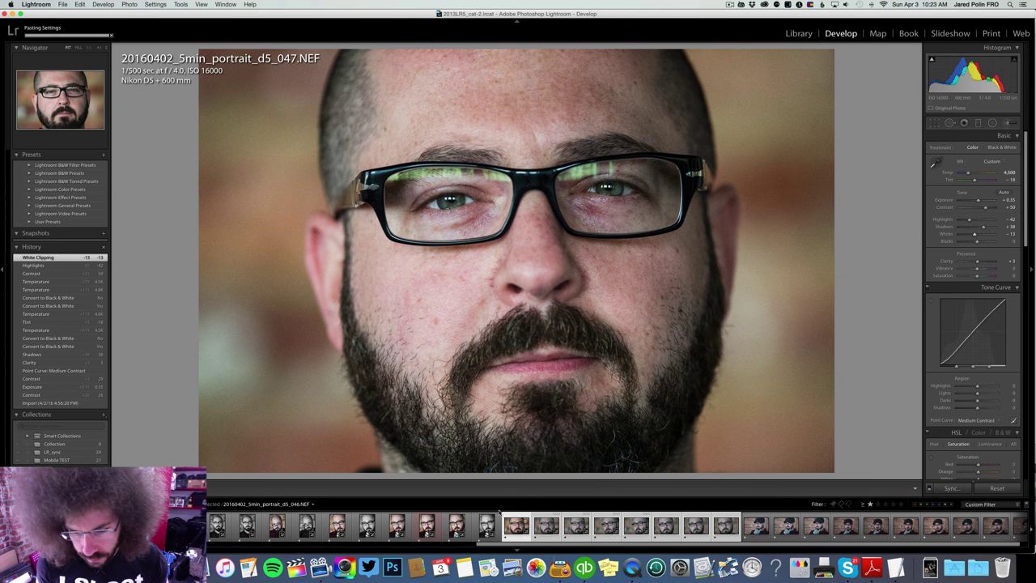
Step: Step to portrait 050 and make it black and white with higher contrast and shadows +51
{"action": "left_click", "coordinate": [540, 519]}
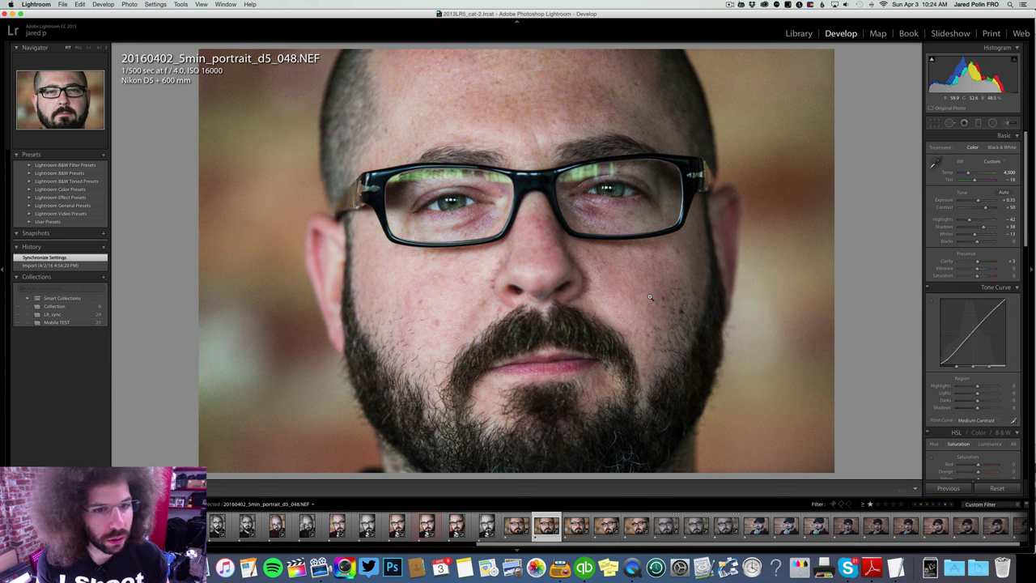
{"action": "key", "text": "Right"}
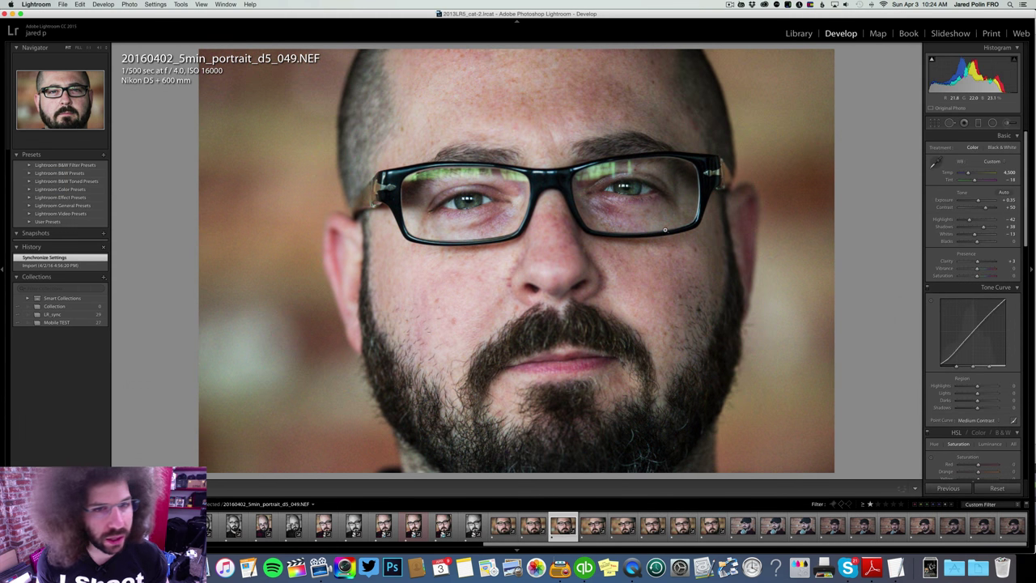
{"action": "key", "text": "Right"}
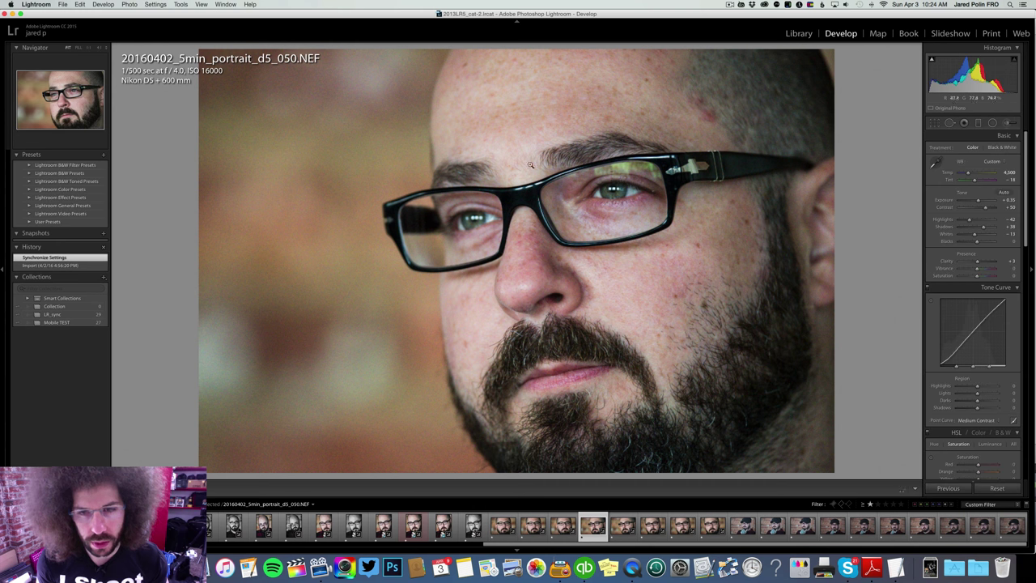
{"action": "left_click", "coordinate": [1000, 147]}
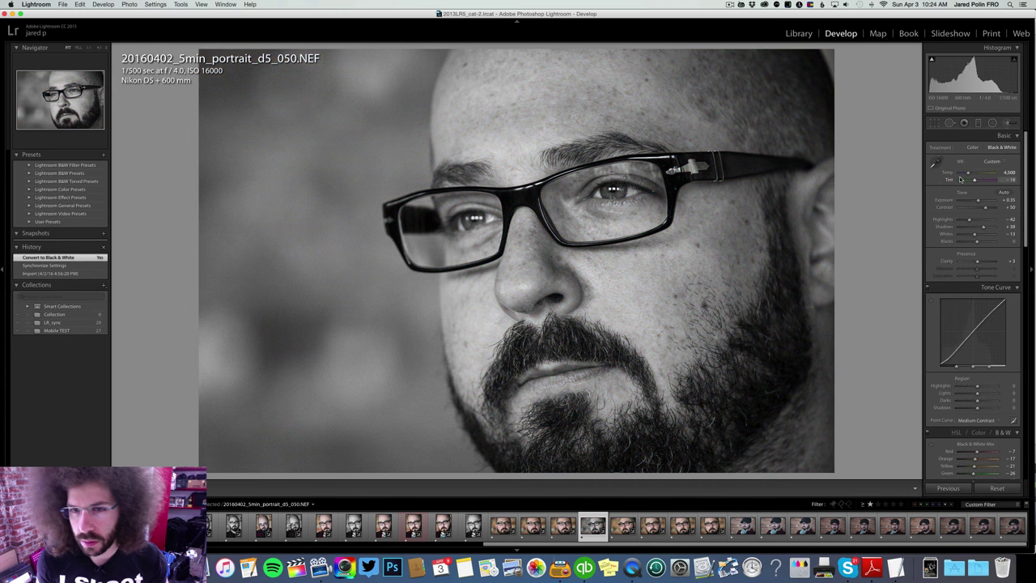
{"action": "left_click", "coordinate": [992, 208]}
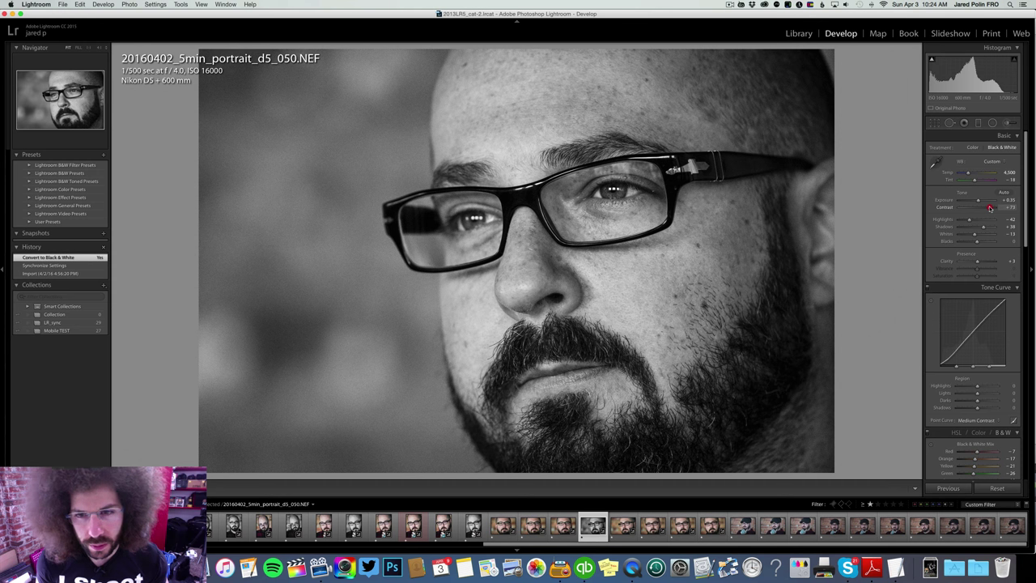
{"action": "left_click", "coordinate": [985, 227]}
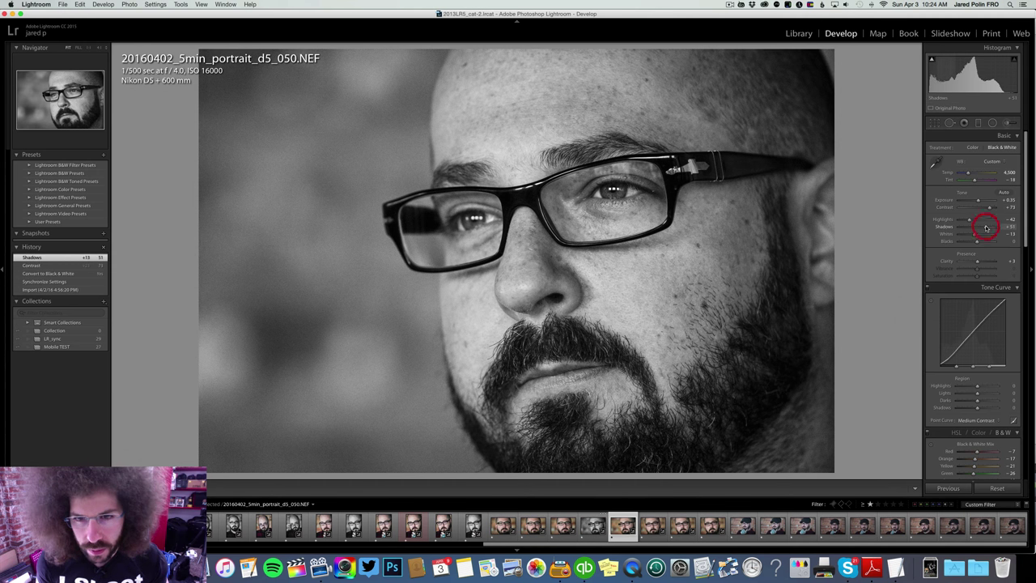
Step: Review portraits 051 to 054, zoom-checking the eye on 054
{"action": "key", "text": "Right"}
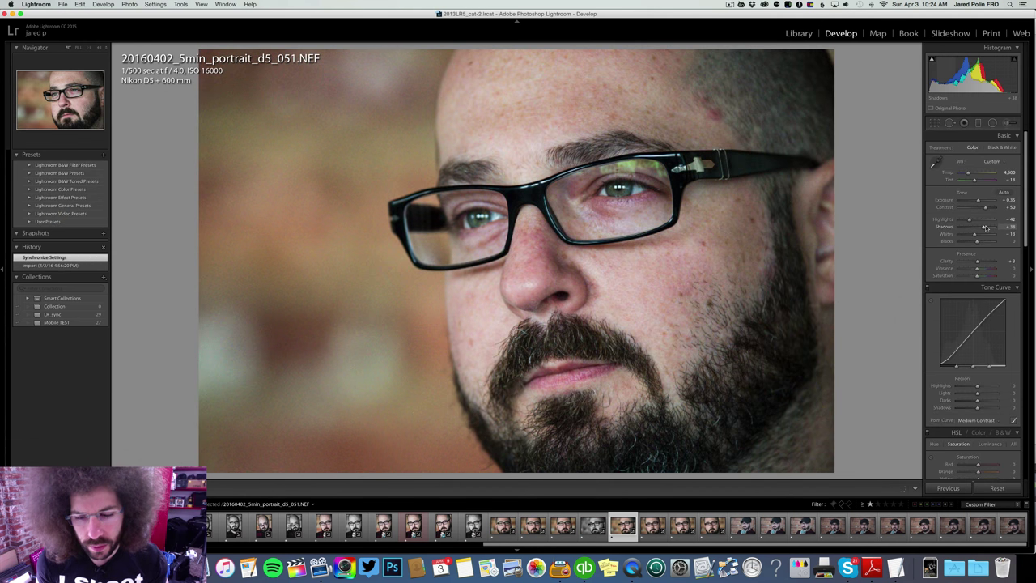
{"action": "key", "text": "Right"}
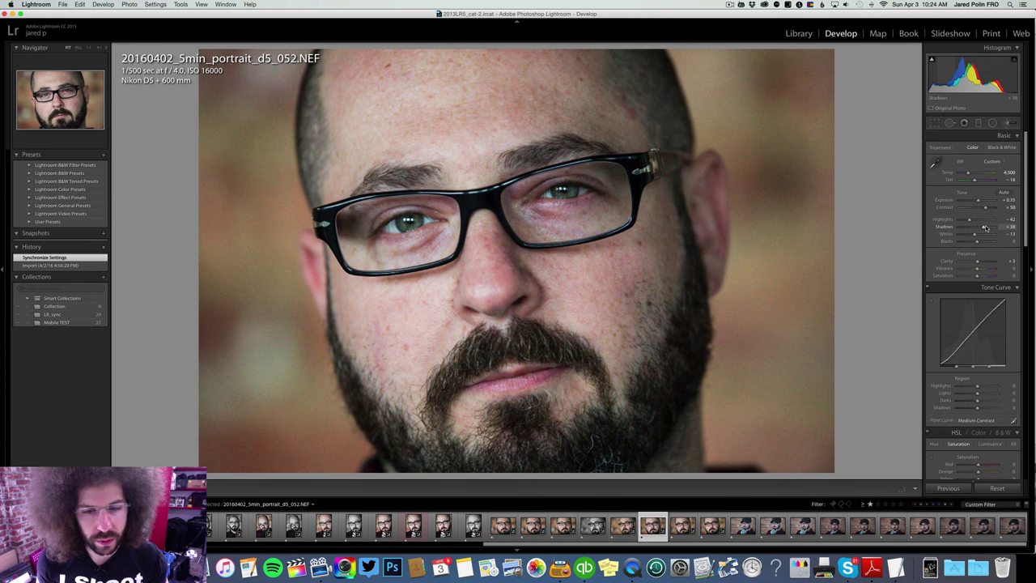
{"action": "key", "text": "Right"}
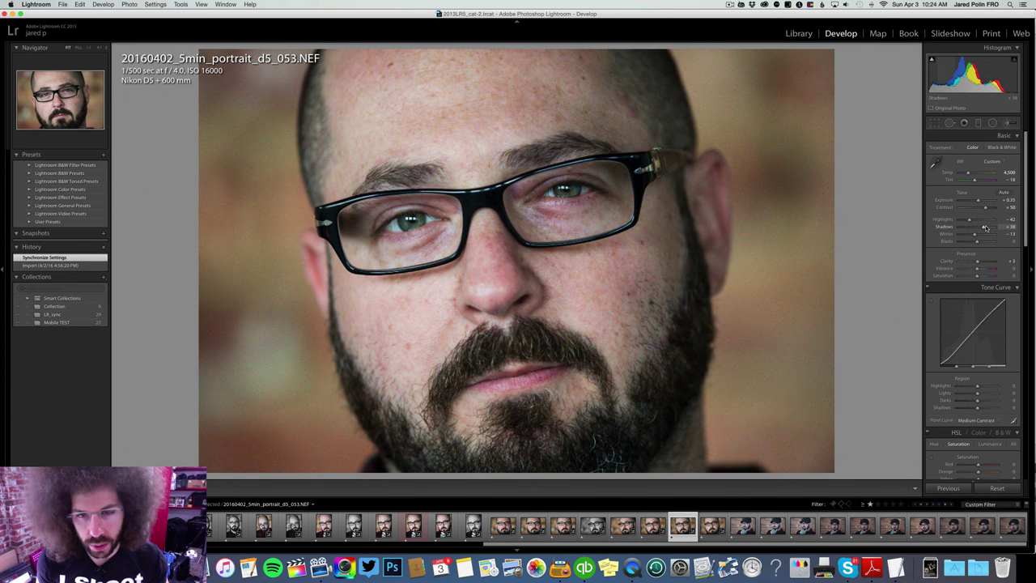
{"action": "key", "text": "Right"}
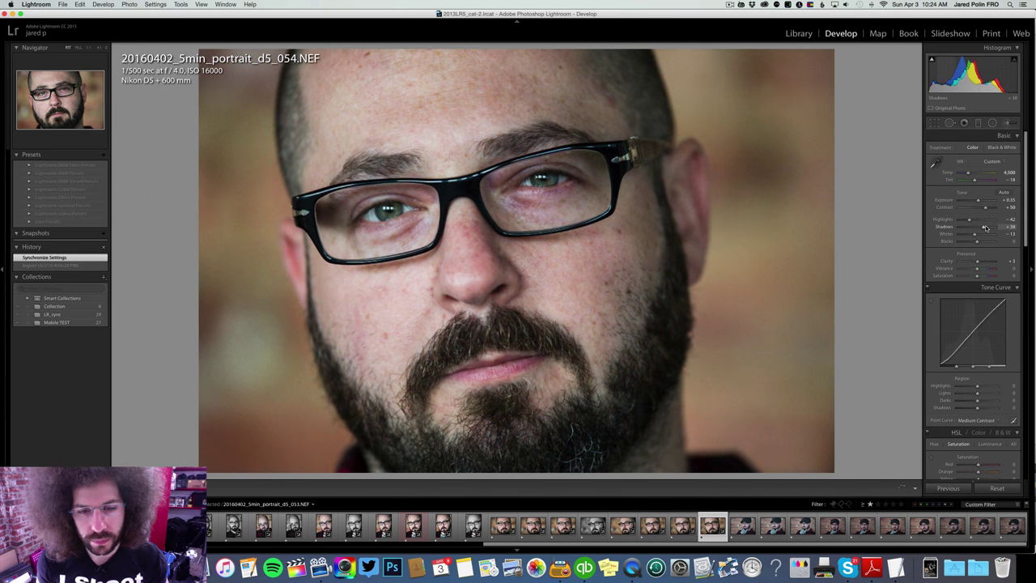
{"action": "left_click", "coordinate": [534, 141]}
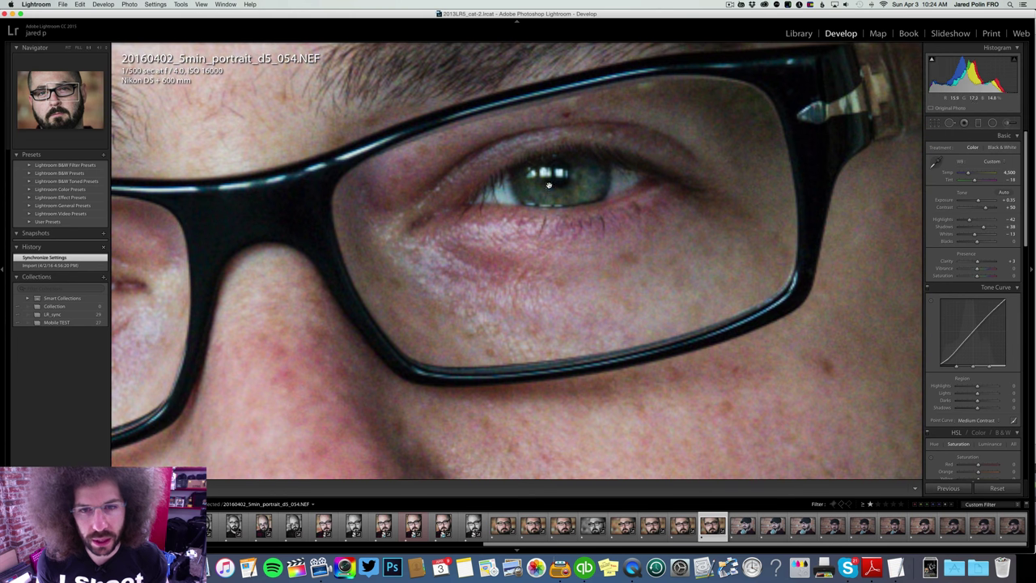
{"action": "left_click", "coordinate": [561, 166]}
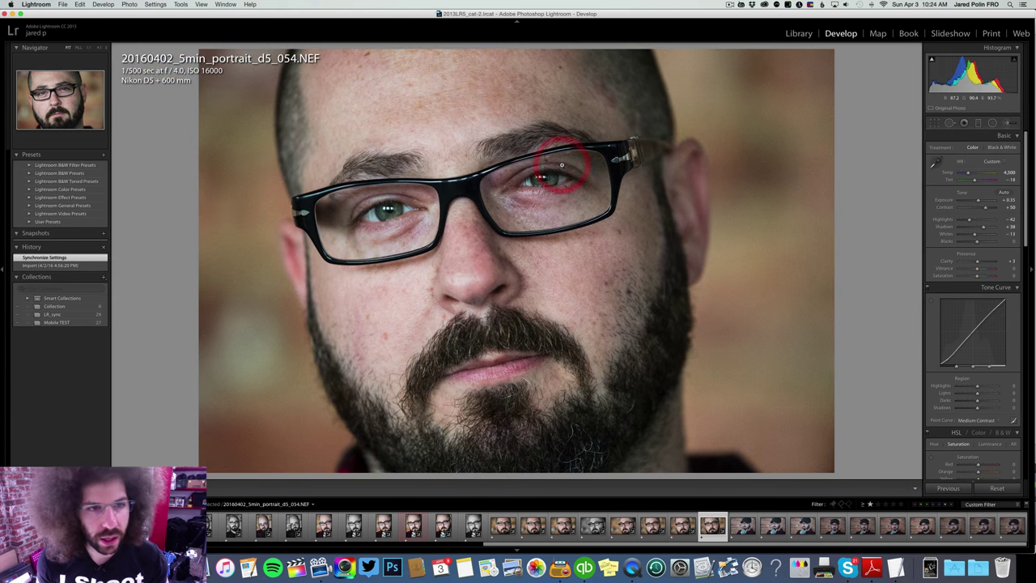
Step: Move to portrait 055 and zoom in to check the eye's focus
{"action": "key", "text": "Right"}
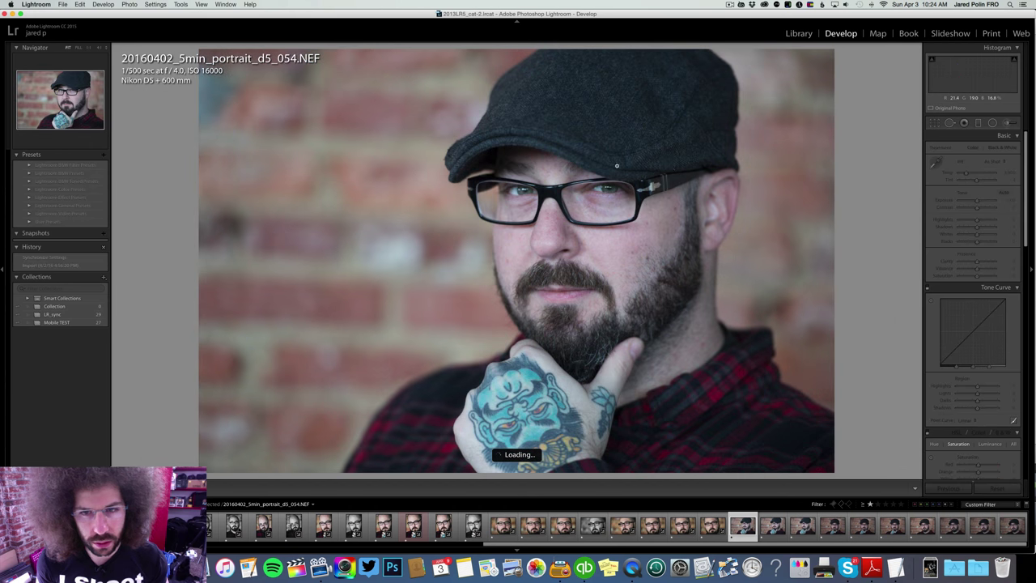
{"action": "left_click", "coordinate": [612, 191]}
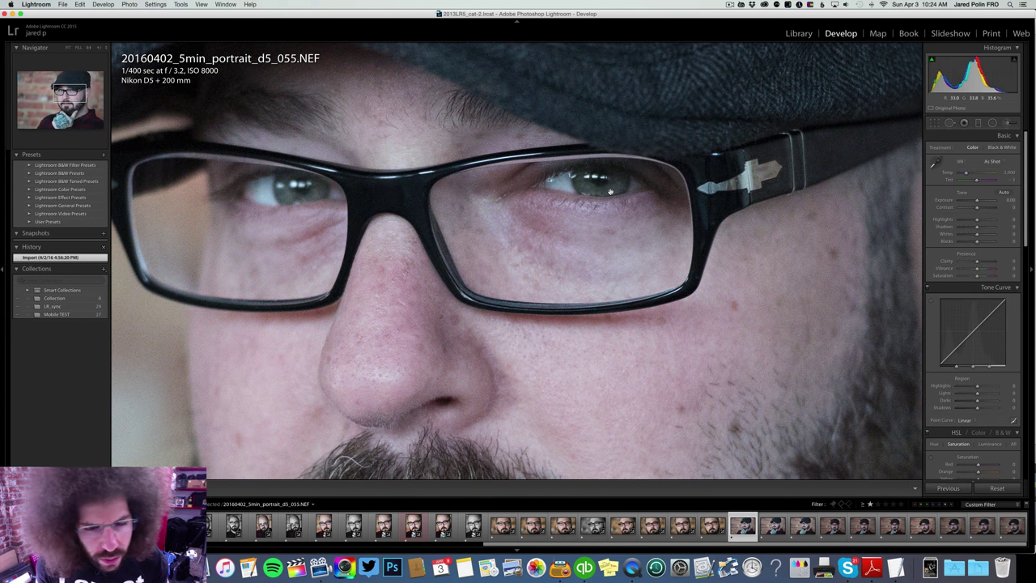
{"action": "left_click_drag", "start_coordinate": [565, 235], "coordinate": [575, 141]}
{"action": "left_click", "coordinate": [594, 97]}
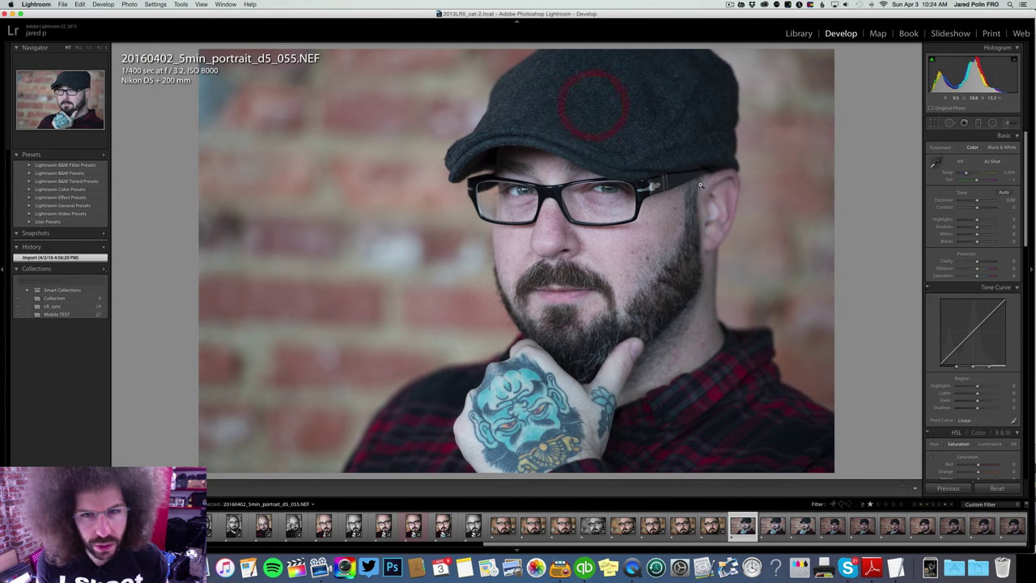
Step: Set temperature to 4,640 and contrast to +42, undoing an accidental saturation boost
{"action": "left_click_drag", "start_coordinate": [982, 208], "coordinate": [971, 173]}
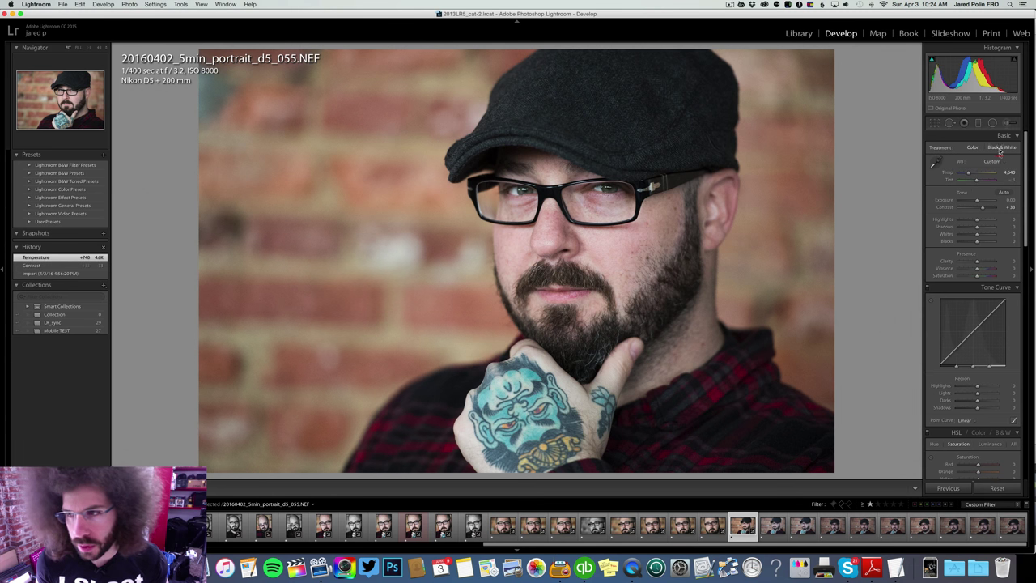
{"action": "left_click", "coordinate": [1000, 148]}
{"action": "left_click", "coordinate": [971, 147]}
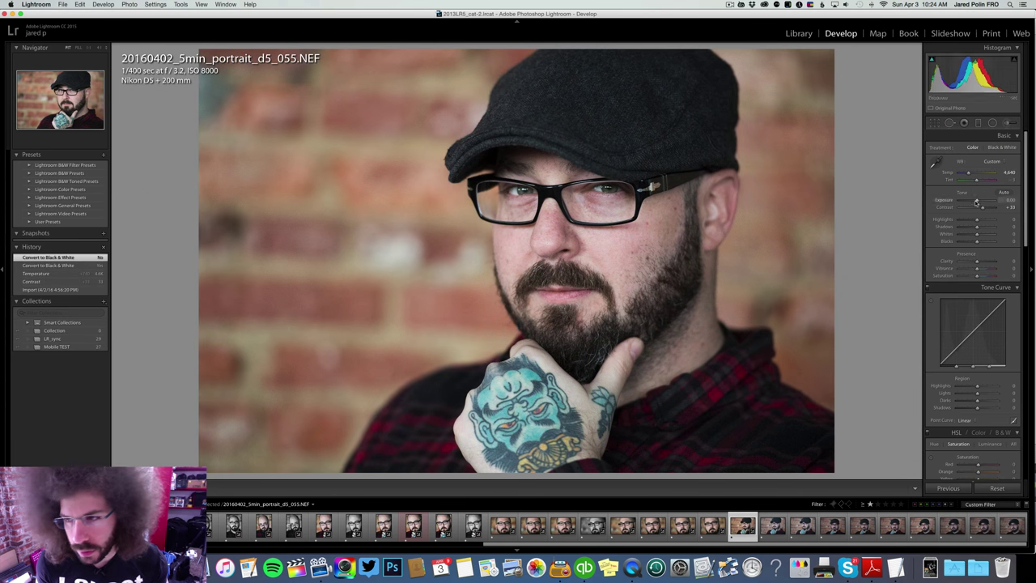
{"action": "left_click_drag", "start_coordinate": [976, 201], "coordinate": [983, 208]}
{"action": "left_click_drag", "start_coordinate": [988, 274], "coordinate": [989, 276]}
{"action": "key", "text": "super+z"}
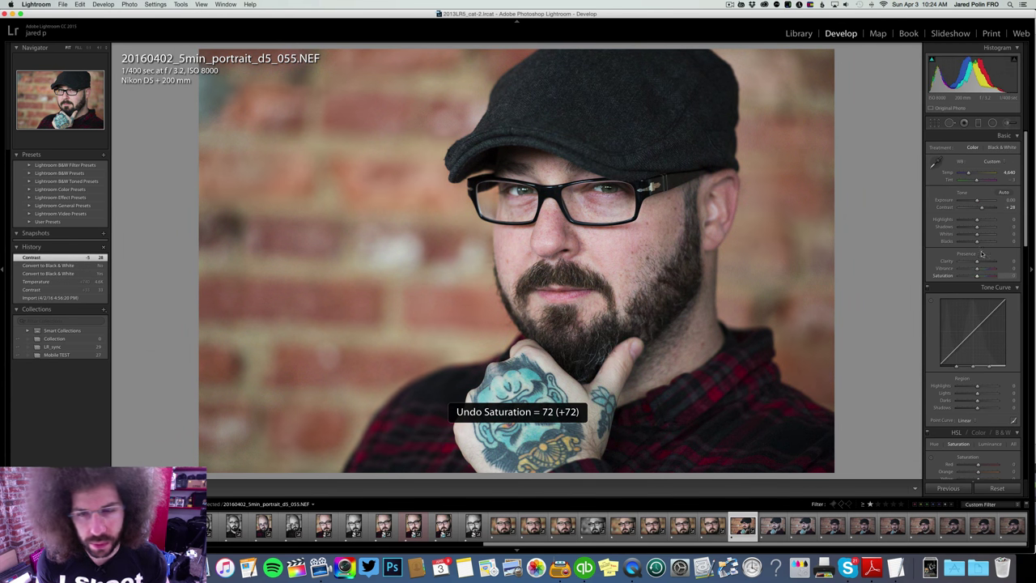
{"action": "left_click_drag", "start_coordinate": [984, 209], "coordinate": [985, 209]}
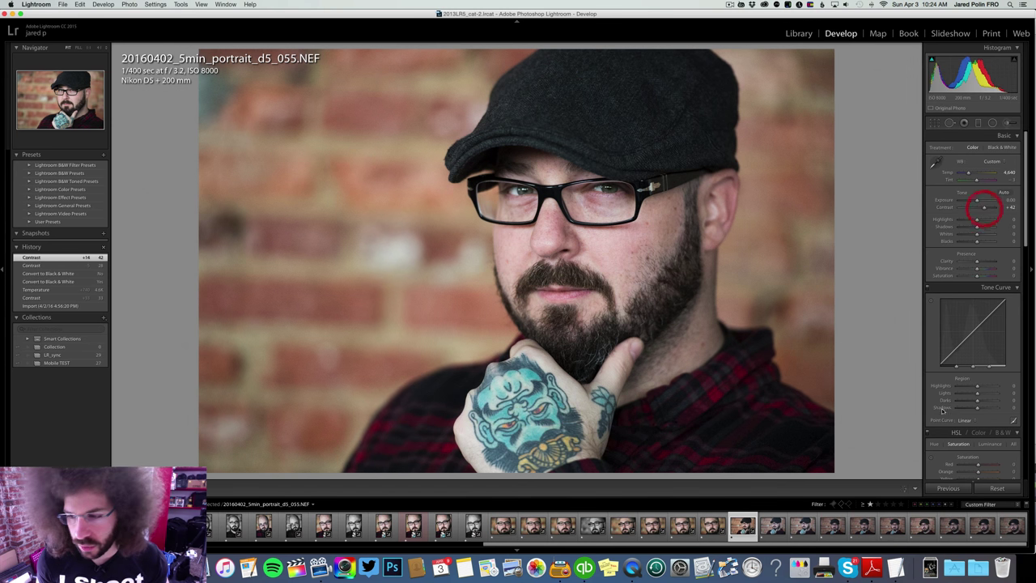
Step: Apply the Medium Contrast curve, lift shadows, add +10 clarity, and select the following photos
{"action": "left_click", "coordinate": [965, 421]}
{"action": "left_click", "coordinate": [971, 429]}
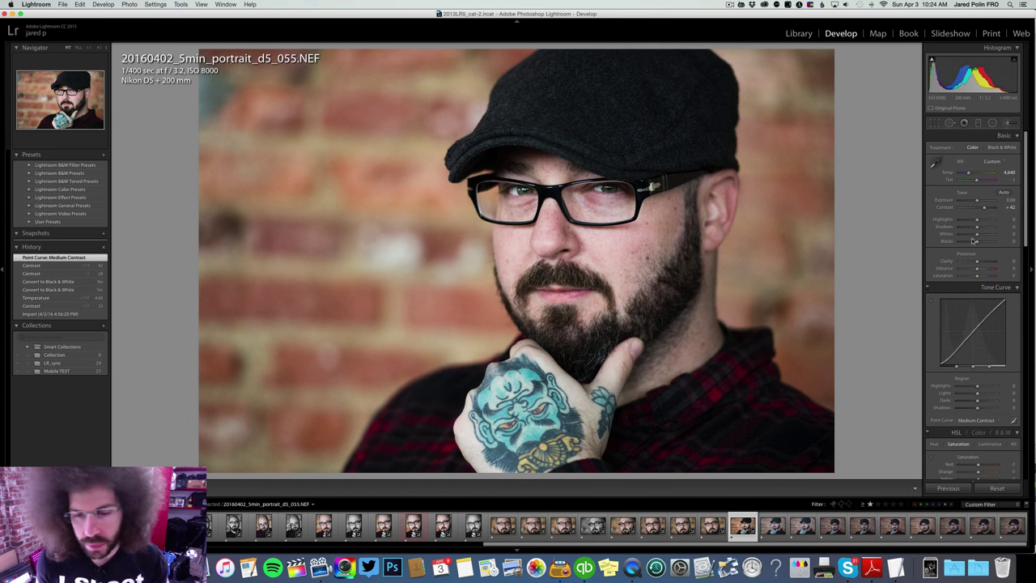
{"action": "left_click_drag", "start_coordinate": [981, 227], "coordinate": [984, 228]}
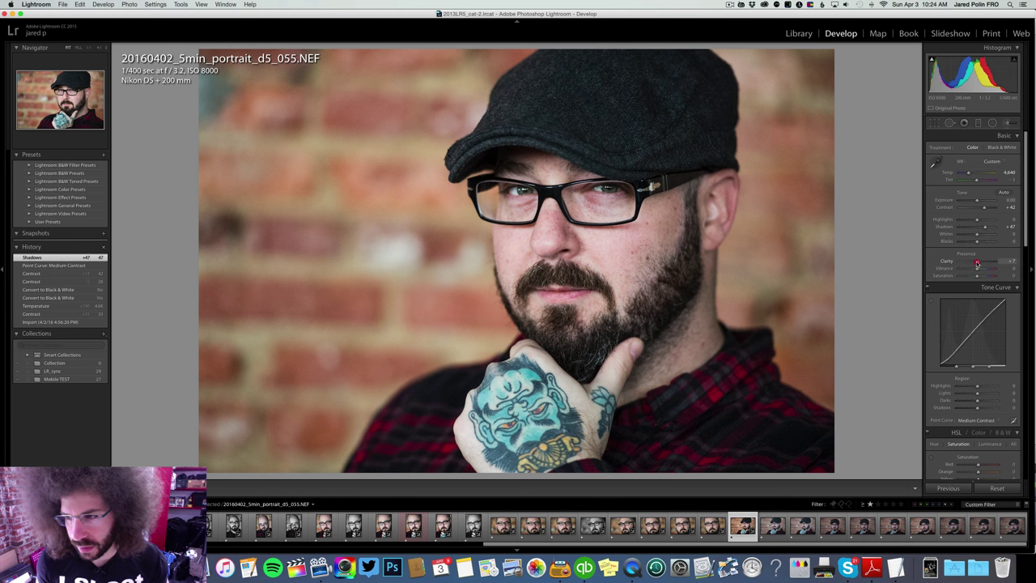
{"action": "left_click_drag", "start_coordinate": [977, 263], "coordinate": [982, 235]}
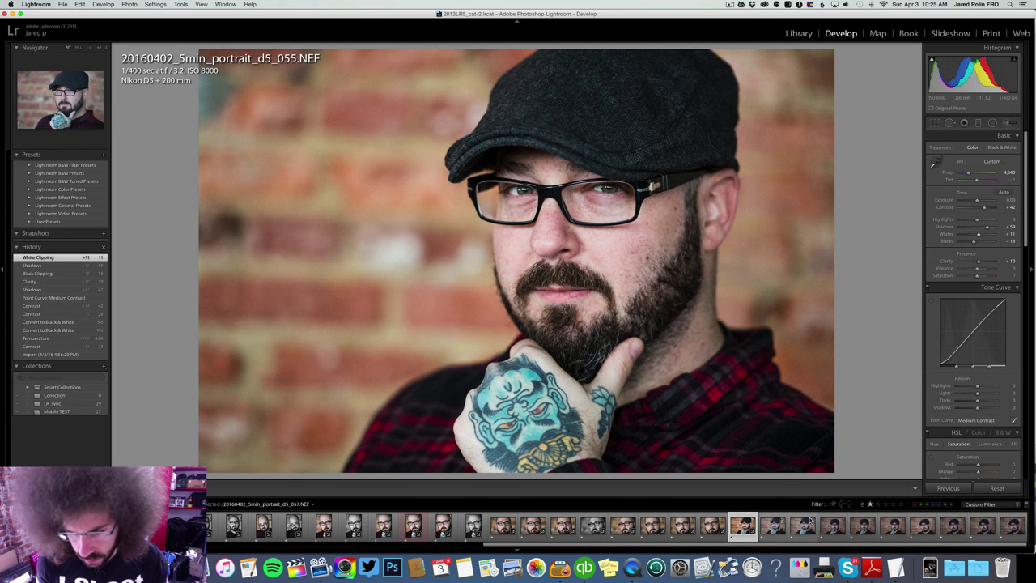
{"action": "left_click", "coordinate": [789, 522], "text": "shift"}
Step: Sync 055's edits onto the selected photos and move to photo 056
{"action": "left_click", "coordinate": [948, 487]}
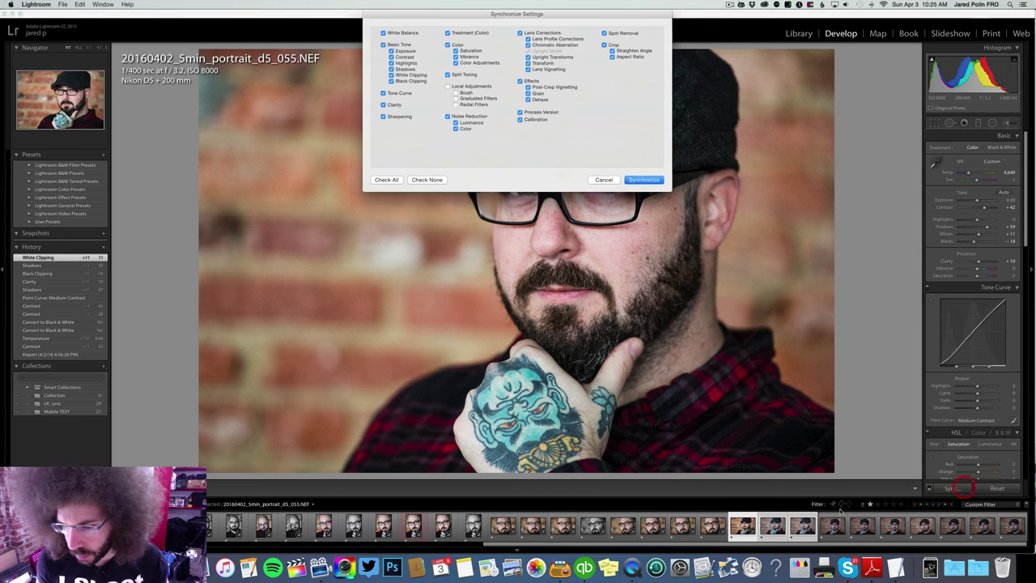
{"action": "key", "text": "Return"}
{"action": "key", "text": "Right"}
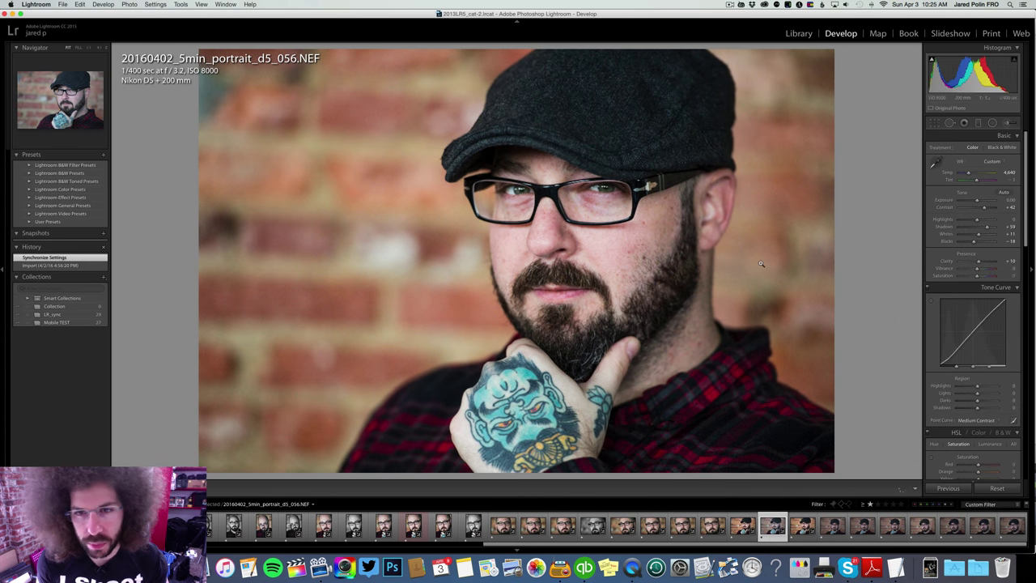
Step: Make 056 black and white with exposure +0.30 and lower whites, then go to 057
{"action": "left_click", "coordinate": [994, 148]}
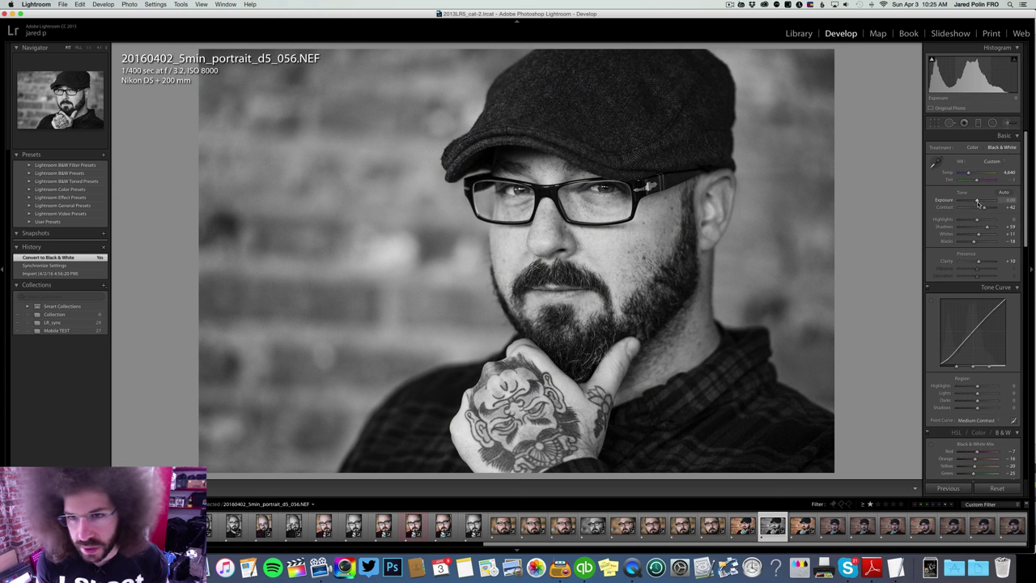
{"action": "mouse_move", "coordinate": [977, 202]}
{"action": "left_mouse_down"}
{"action": "mouse_move", "coordinate": [990, 207]}
{"action": "mouse_move", "coordinate": [970, 219]}
{"action": "left_mouse_up"}
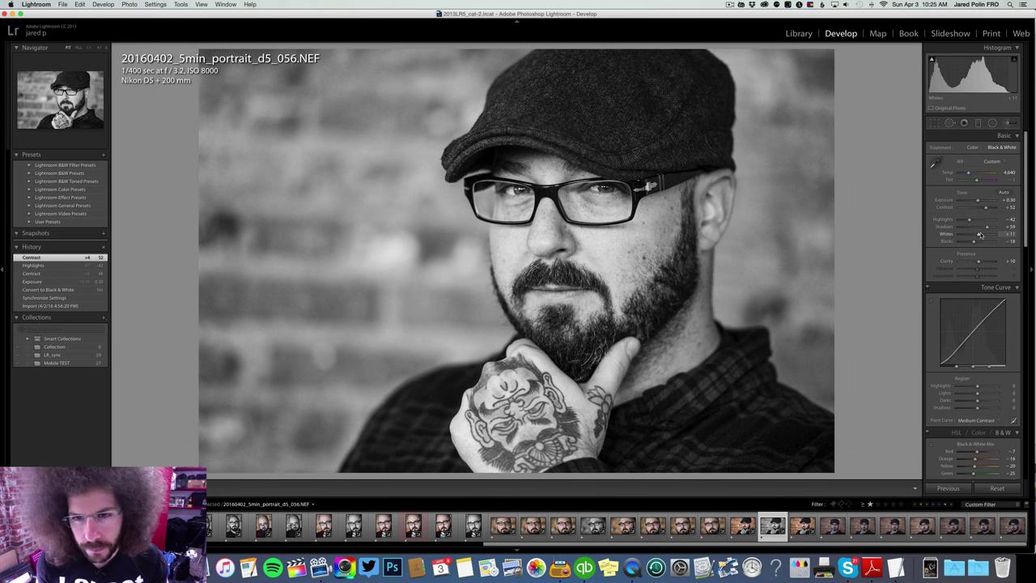
{"action": "left_click_drag", "start_coordinate": [979, 234], "coordinate": [975, 233]}
{"action": "key", "text": "Right"}
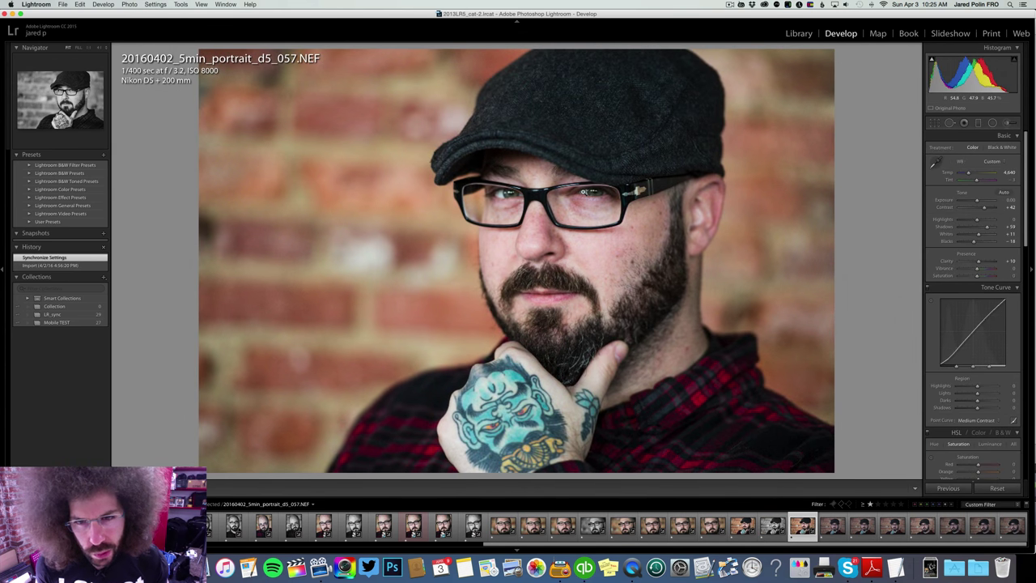
Step: Zoom-check the eyes on photos 057 and 058
{"action": "left_click", "coordinate": [583, 192]}
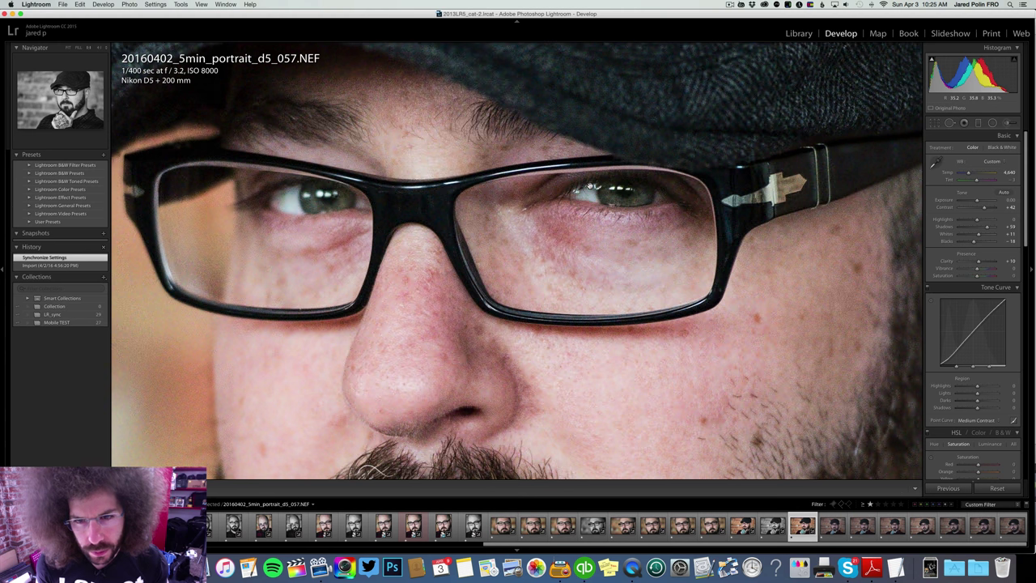
{"action": "left_click", "coordinate": [589, 186]}
{"action": "key", "text": "Right"}
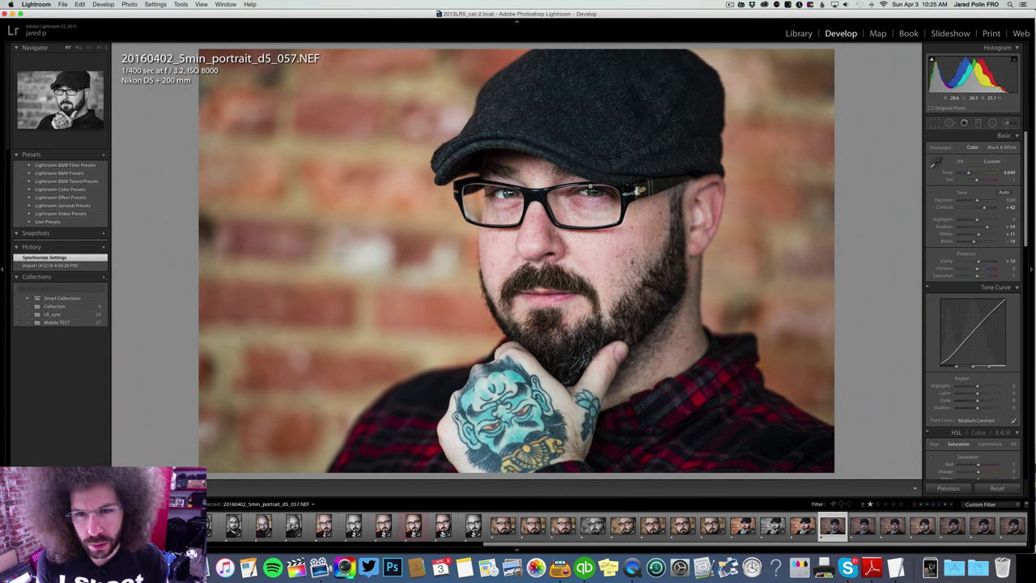
{"action": "left_click", "coordinate": [588, 239]}
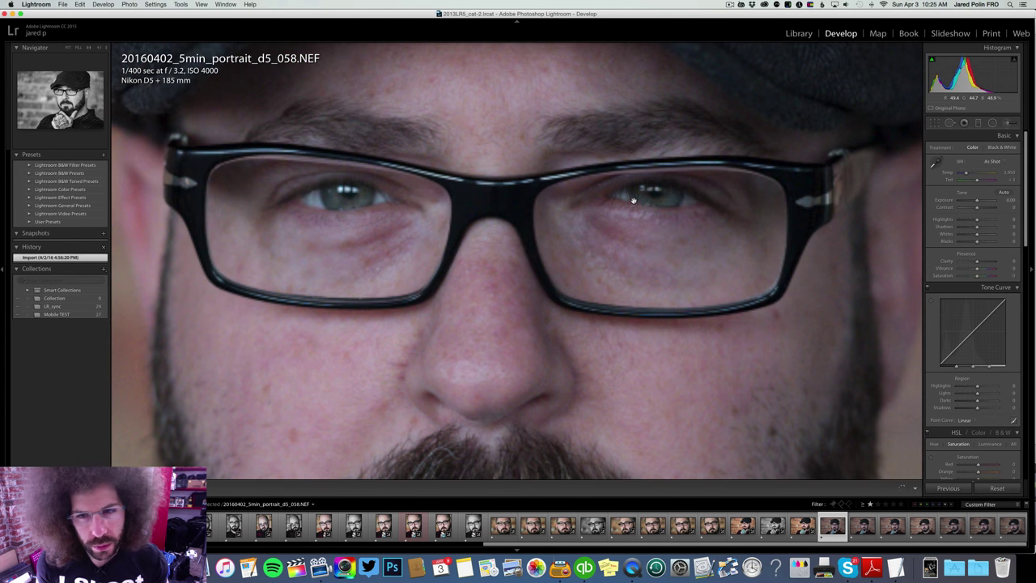
{"action": "left_click", "coordinate": [672, 196]}
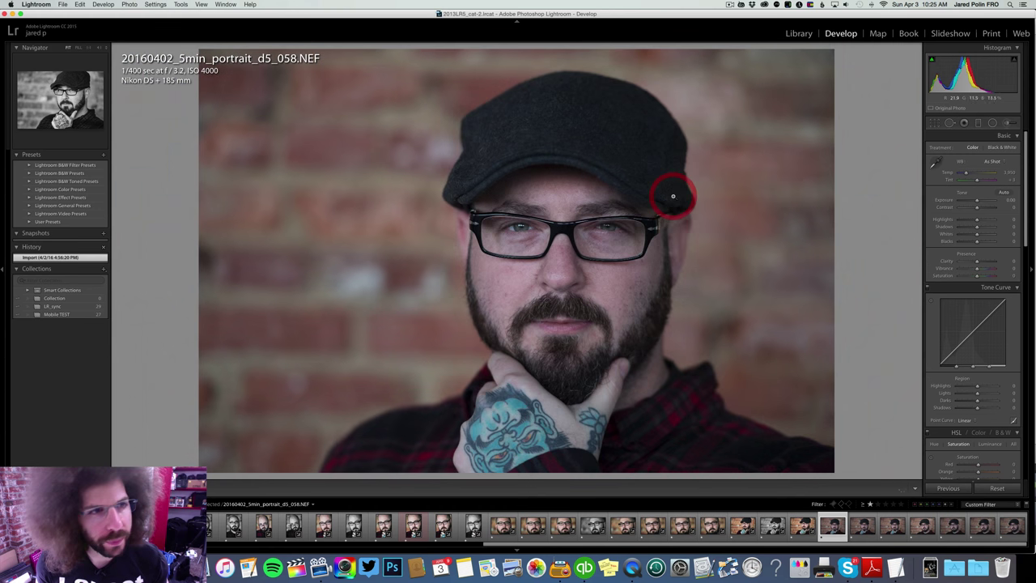
Step: Give 058 exposure +0.65, contrast +41 and a Medium Contrast tone curve
{"action": "left_click_drag", "start_coordinate": [975, 201], "coordinate": [979, 202]}
{"action": "left_click", "coordinate": [984, 208]}
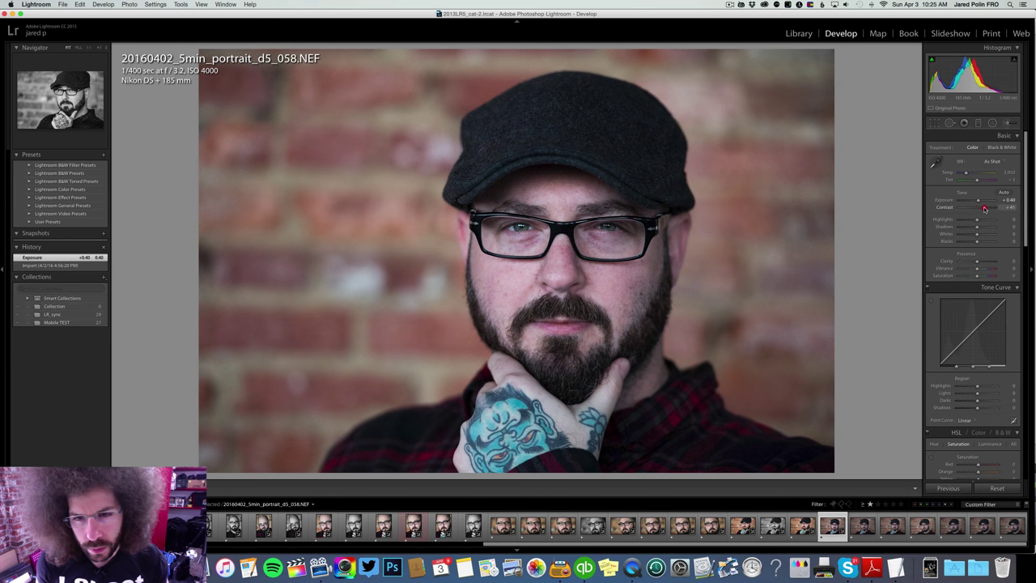
{"action": "left_click", "coordinate": [984, 148]}
{"action": "left_click", "coordinate": [971, 147]}
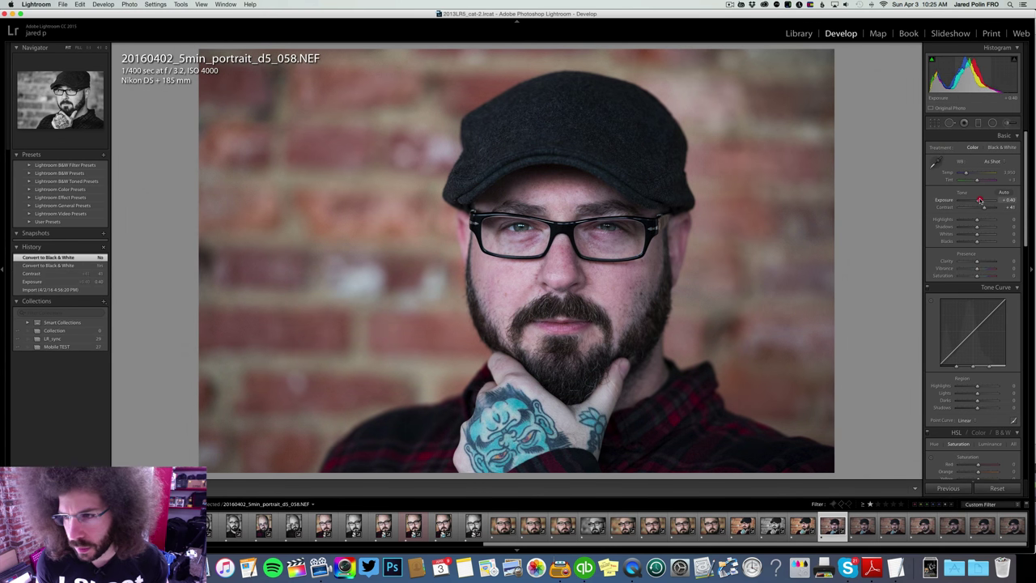
{"action": "left_click_drag", "start_coordinate": [979, 201], "coordinate": [968, 175]}
{"action": "left_click", "coordinate": [963, 421]}
{"action": "left_click", "coordinate": [965, 424]}
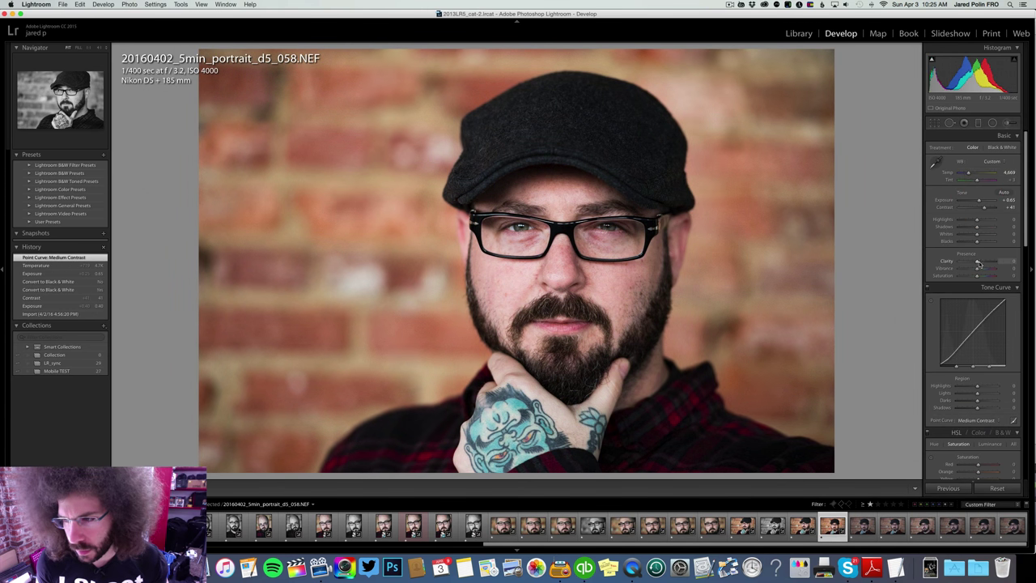
Step: Add +16 clarity, lift the shadows, apply a red label, and zoom-check the eyes
{"action": "left_click_drag", "start_coordinate": [979, 263], "coordinate": [978, 263]}
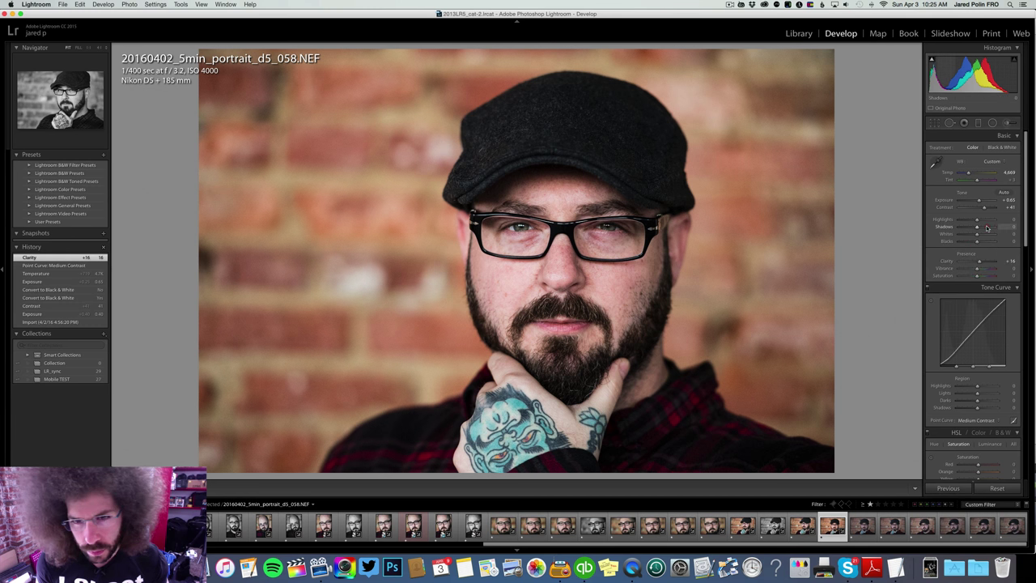
{"action": "left_click_drag", "start_coordinate": [987, 227], "coordinate": [987, 227]}
{"action": "key", "text": "6"}
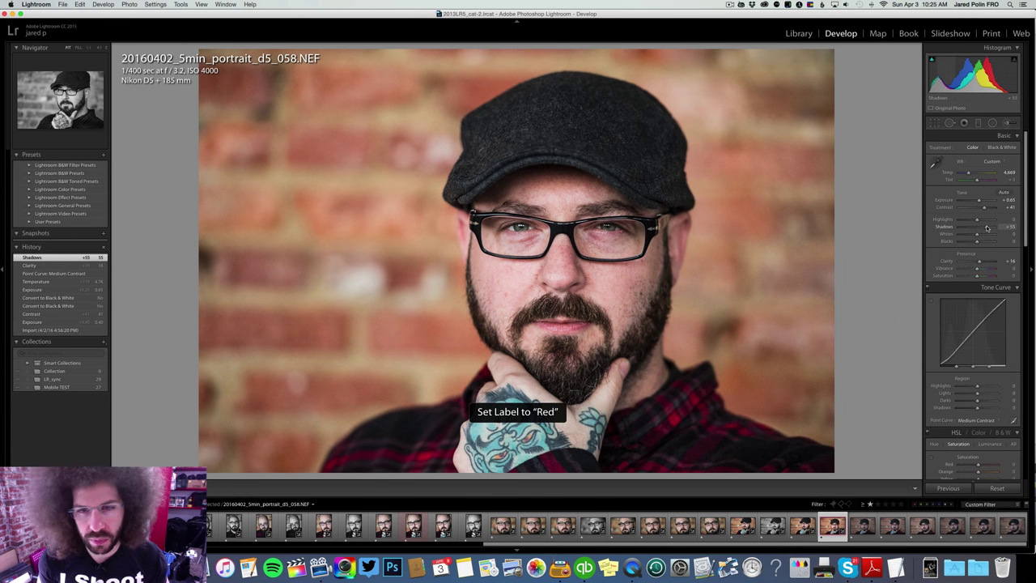
{"action": "left_click", "coordinate": [594, 226]}
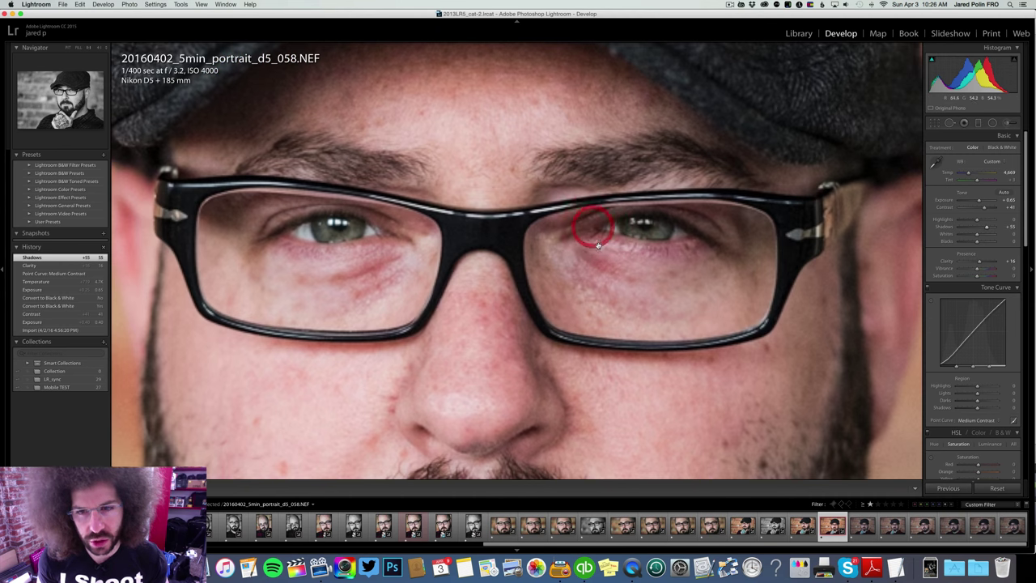
{"action": "left_click", "coordinate": [663, 222]}
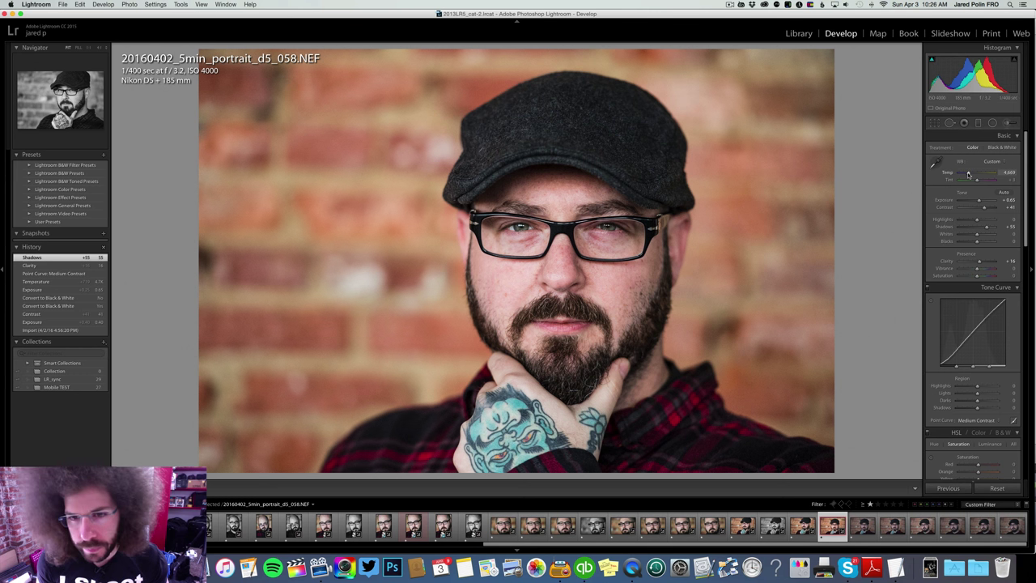
Step: Cool the white balance slightly and lower the whites, keeping the photo in colour
{"action": "left_click_drag", "start_coordinate": [967, 174], "coordinate": [966, 174]}
{"action": "left_click", "coordinate": [1000, 148]}
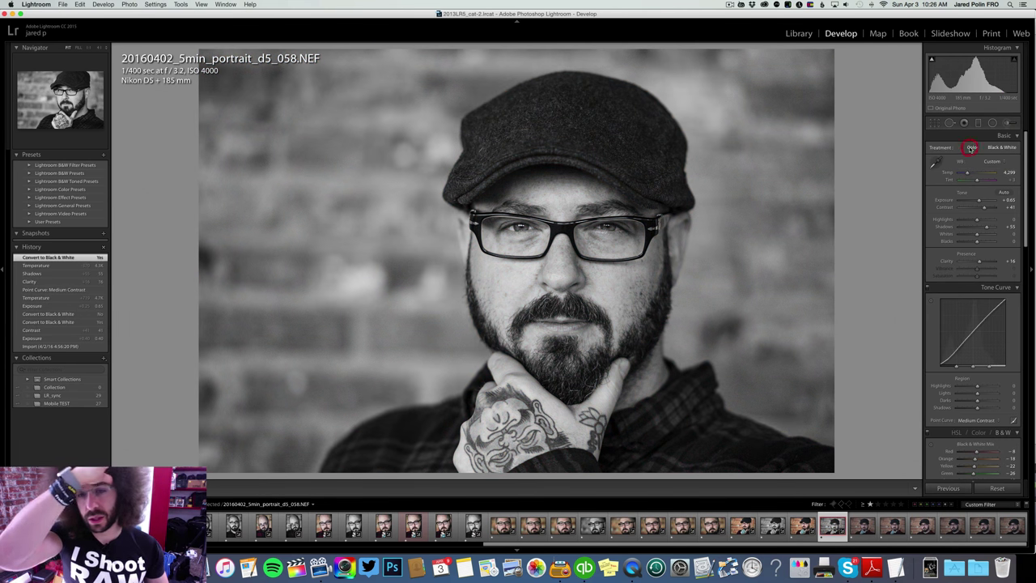
{"action": "left_click", "coordinate": [971, 148]}
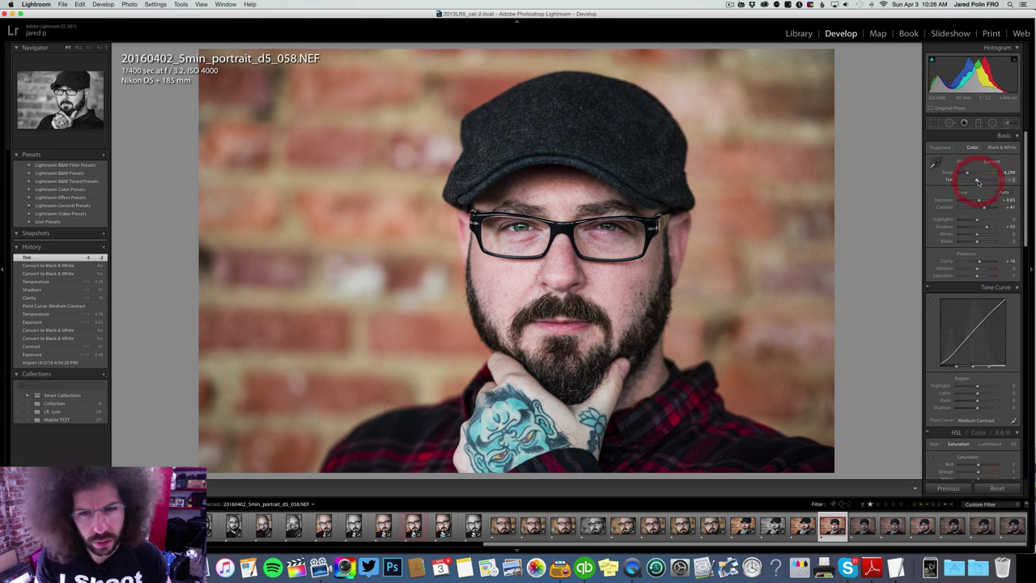
{"action": "key", "text": "super+z"}
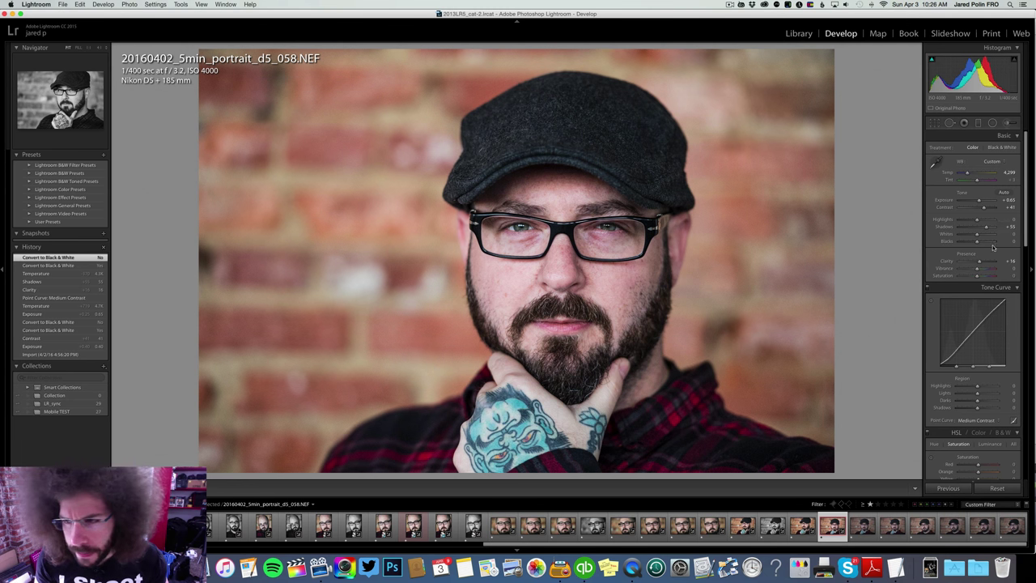
{"action": "left_click_drag", "start_coordinate": [977, 235], "coordinate": [971, 216]}
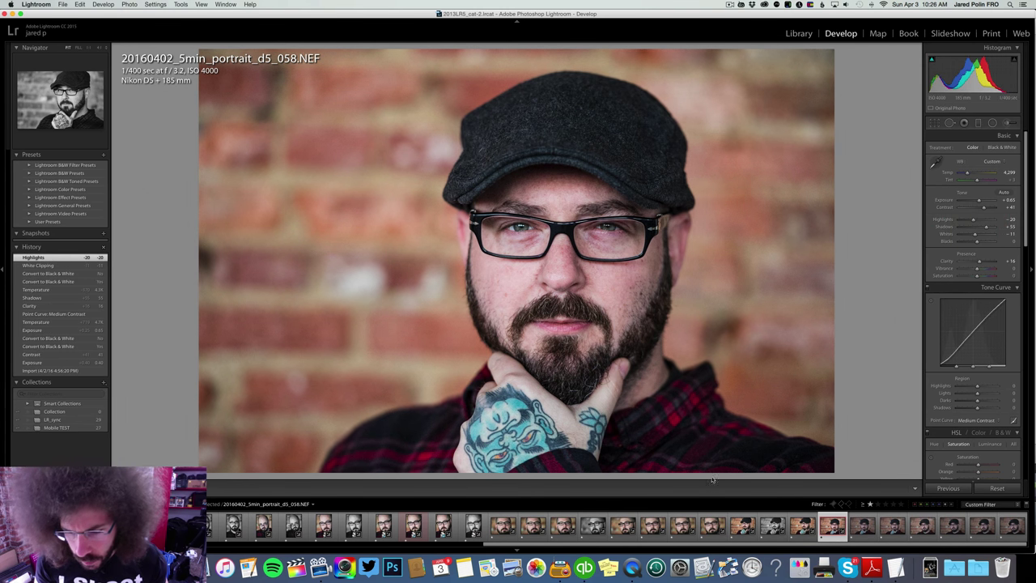
Step: Sync 058's edits onto the following photos and open photo 059
{"action": "left_click", "coordinate": [863, 526], "text": "super"}
{"action": "left_click", "coordinate": [893, 526], "text": "super"}
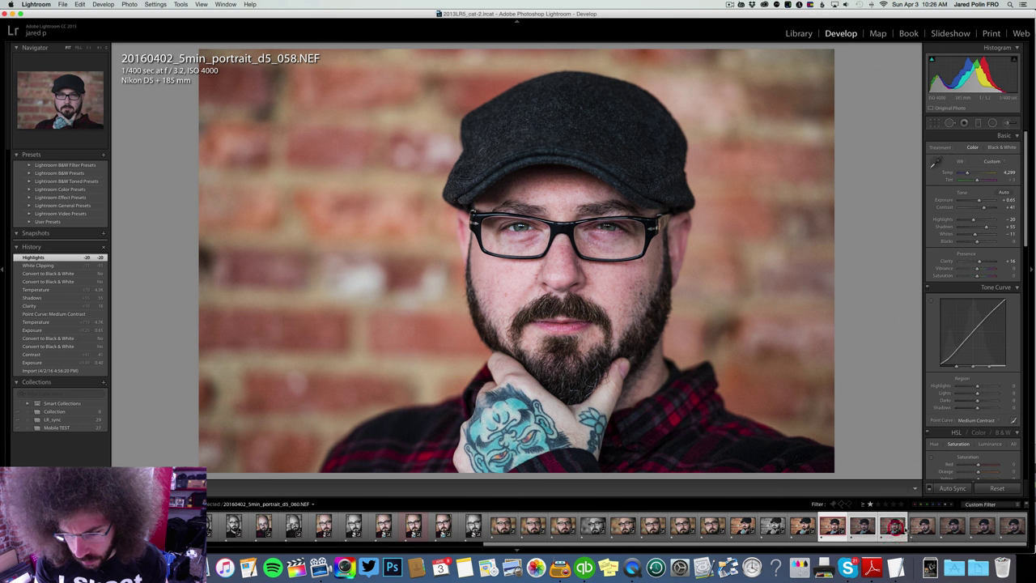
{"action": "left_click", "coordinate": [951, 488]}
{"action": "left_click", "coordinate": [862, 522]}
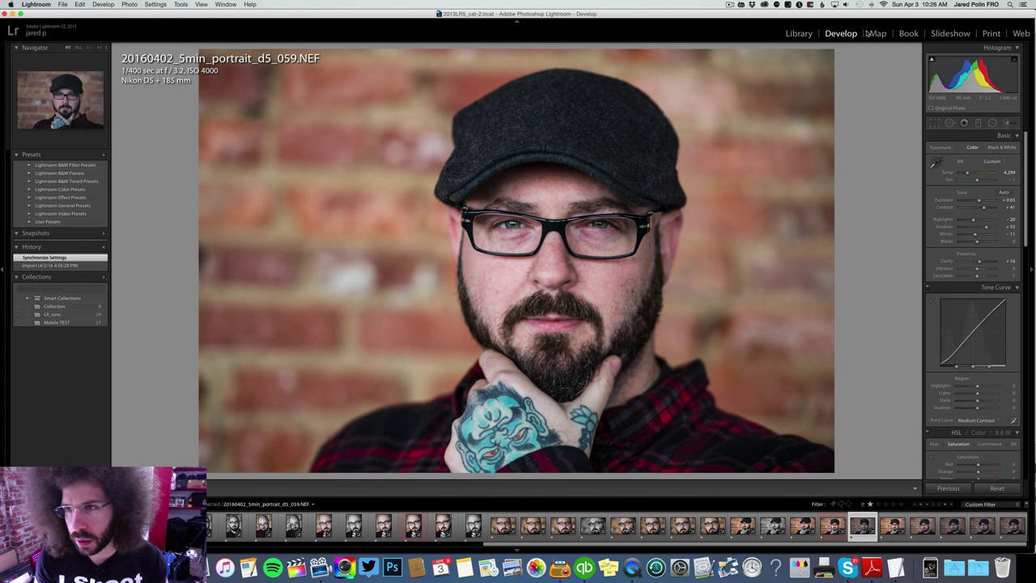
Step: Convert 059 to black and white with exposure +1.00 and contrast +100
{"action": "left_click", "coordinate": [999, 147]}
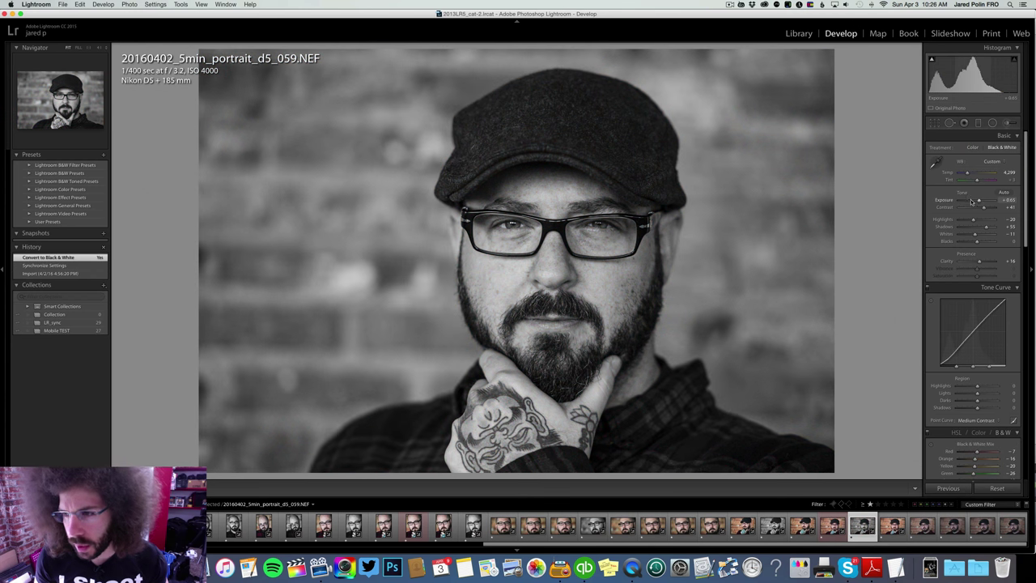
{"action": "left_click_drag", "start_coordinate": [980, 202], "coordinate": [980, 203]}
{"action": "left_click", "coordinate": [992, 208]}
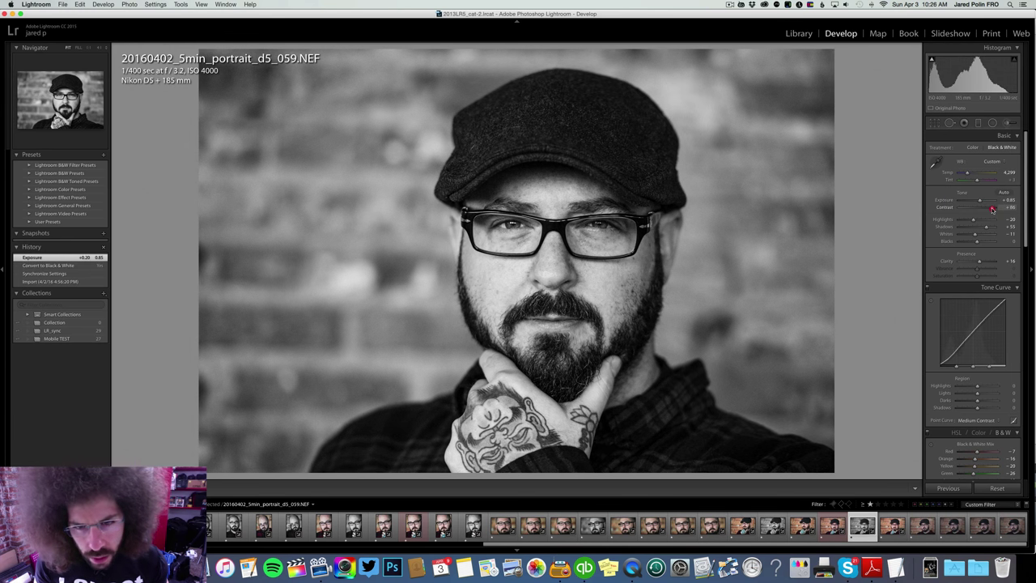
{"action": "left_click_drag", "start_coordinate": [991, 209], "coordinate": [976, 203]}
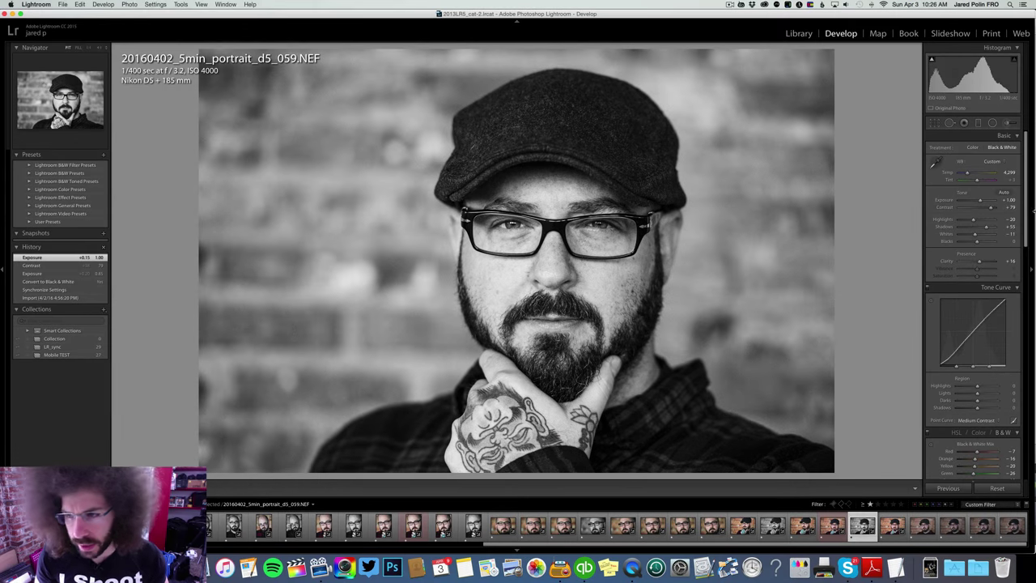
{"action": "left_click_drag", "start_coordinate": [993, 210], "coordinate": [995, 210]}
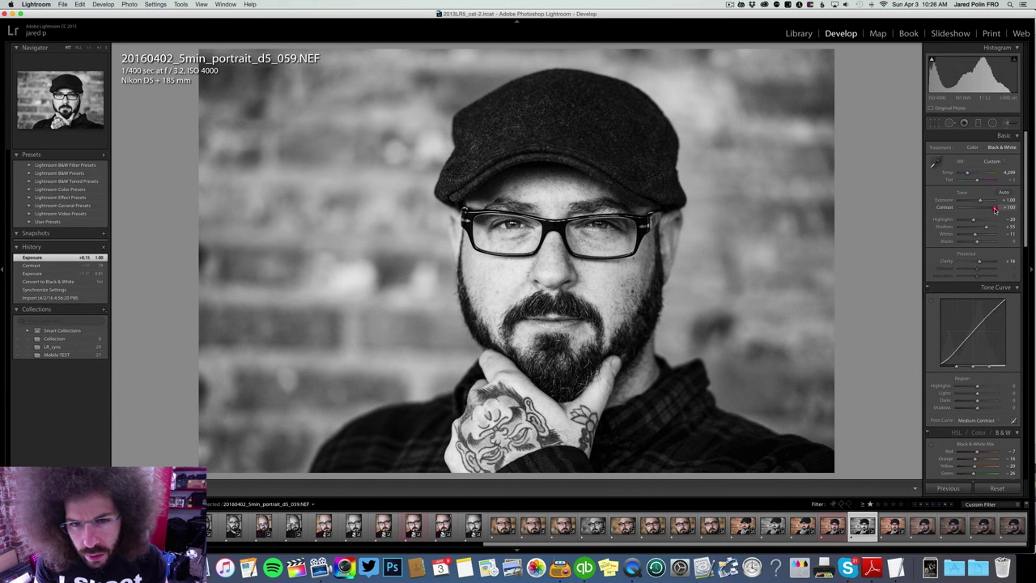
Step: Compare colour 058 and black-and-white 059 side by side full-screen, then return to 058
{"action": "left_click", "coordinate": [832, 526], "text": "super"}
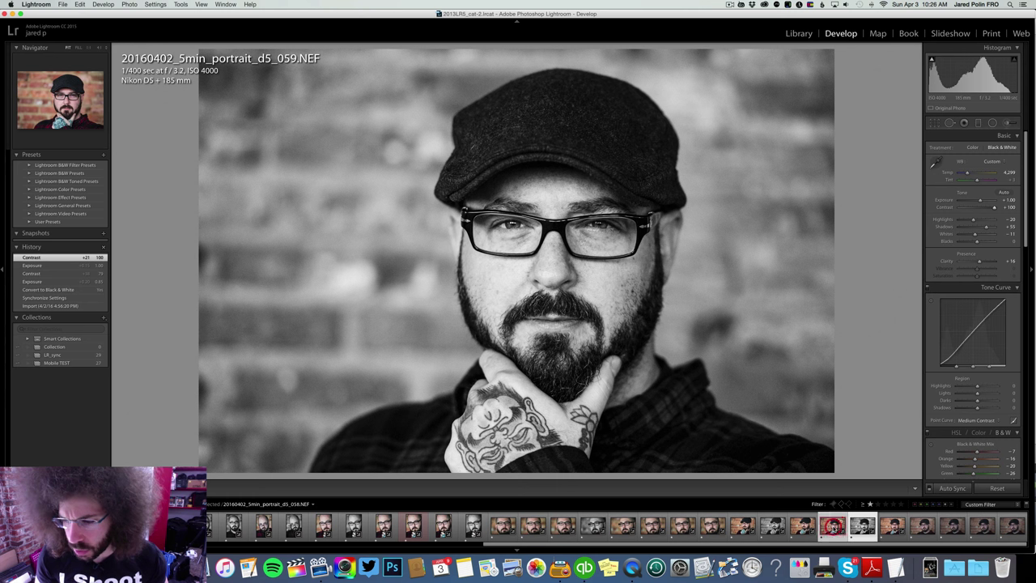
{"action": "key", "text": "n"}
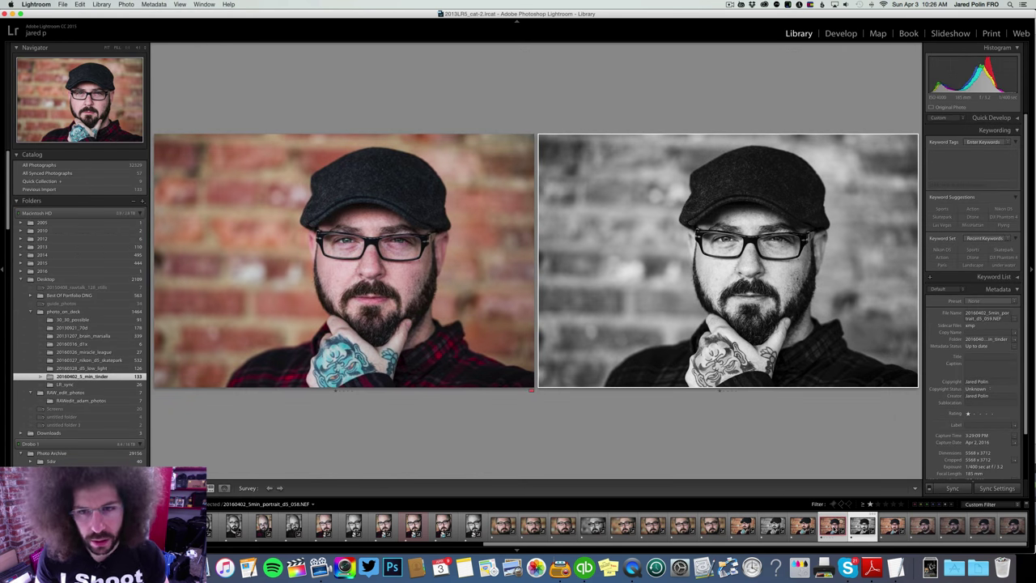
{"action": "key", "text": "Tab"}
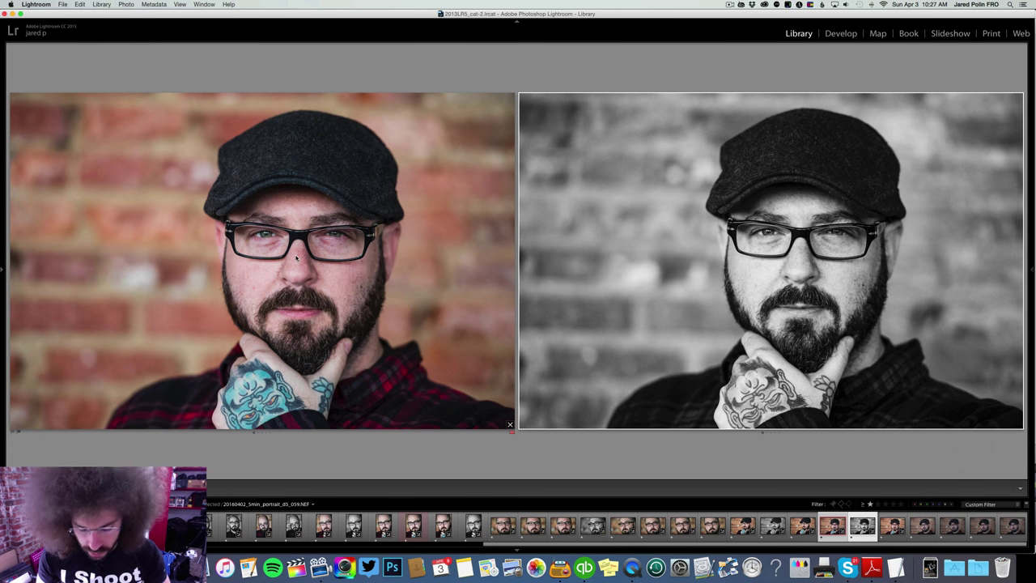
{"action": "double_click", "coordinate": [772, 234]}
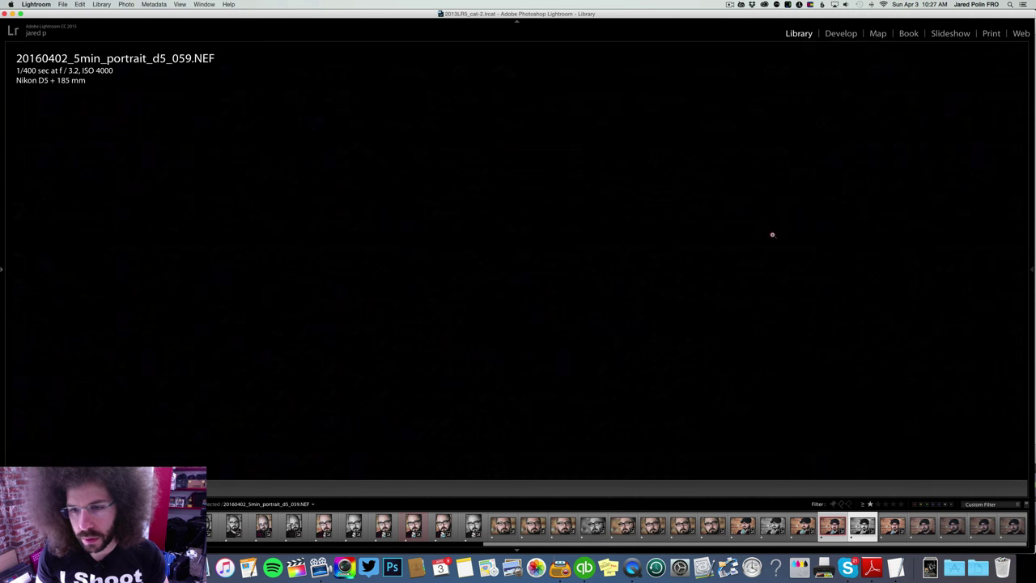
{"action": "key", "text": "Tab"}
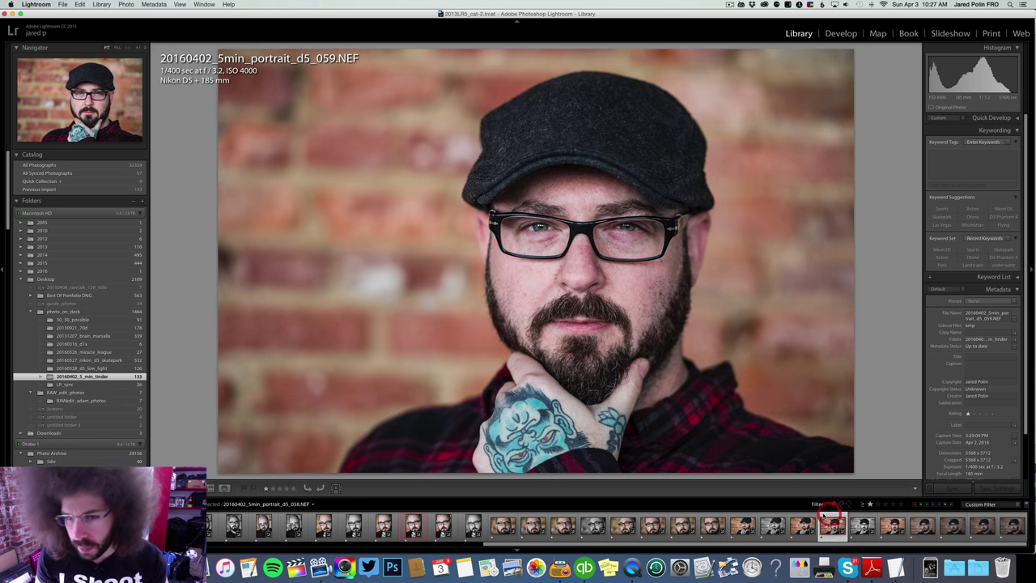
{"action": "left_click", "coordinate": [832, 526]}
Step: Raise 058's contrast to +64 and reset highlights to 0, undoing a temperature change
{"action": "left_click", "coordinate": [838, 33]}
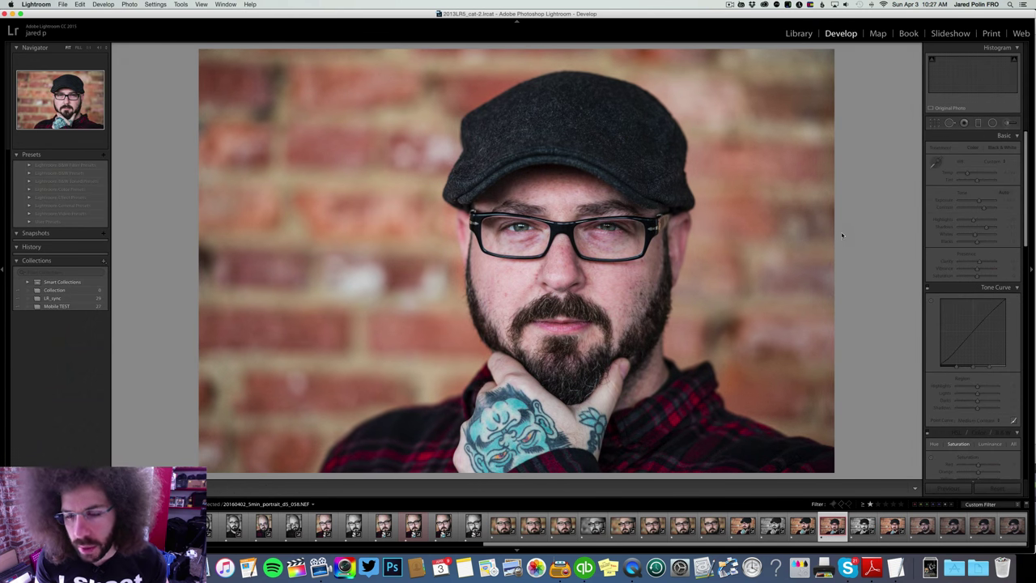
{"action": "left_click_drag", "start_coordinate": [987, 209], "coordinate": [988, 209]}
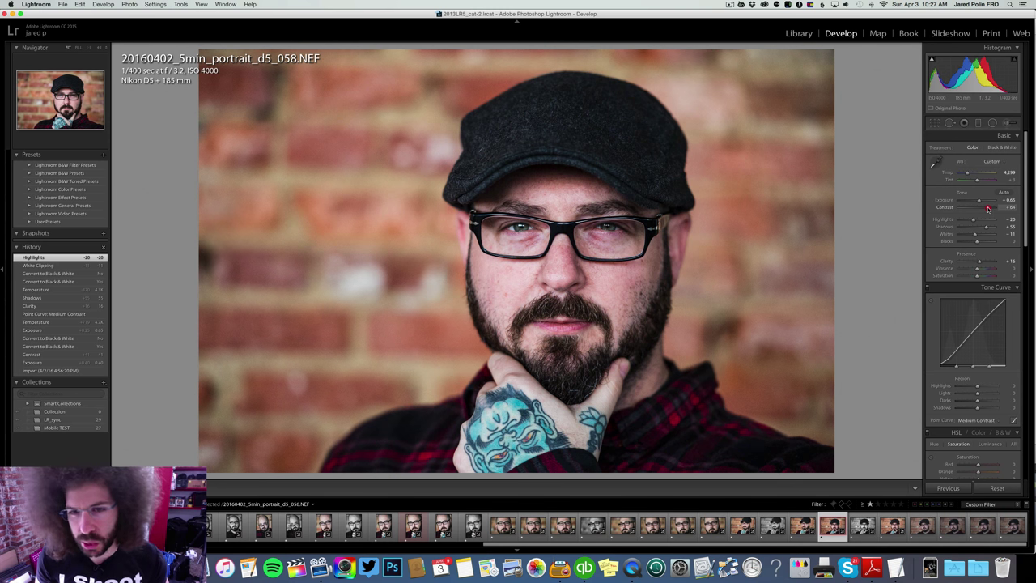
{"action": "left_click_drag", "start_coordinate": [987, 209], "coordinate": [987, 208]}
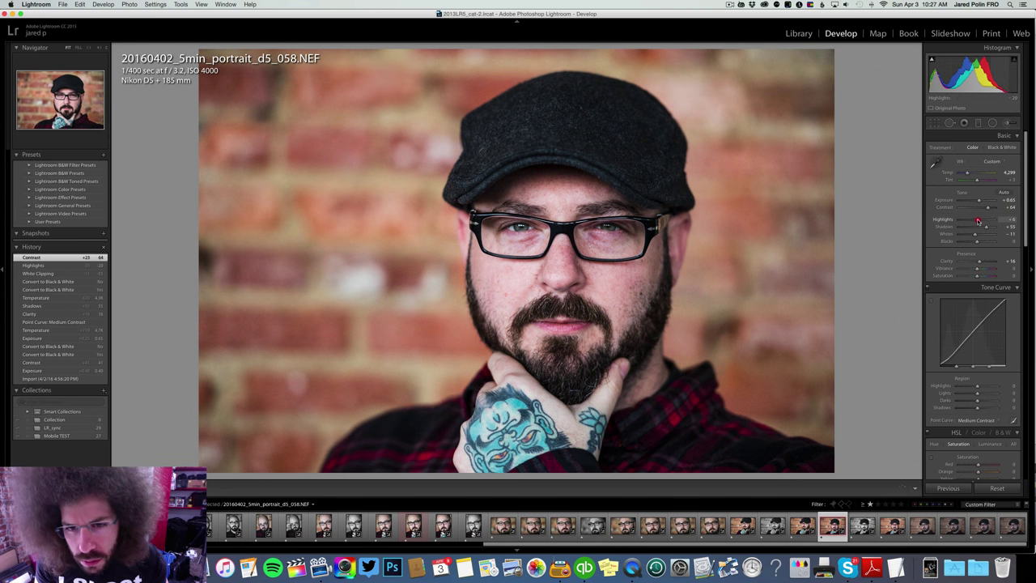
{"action": "double_click", "coordinate": [978, 220]}
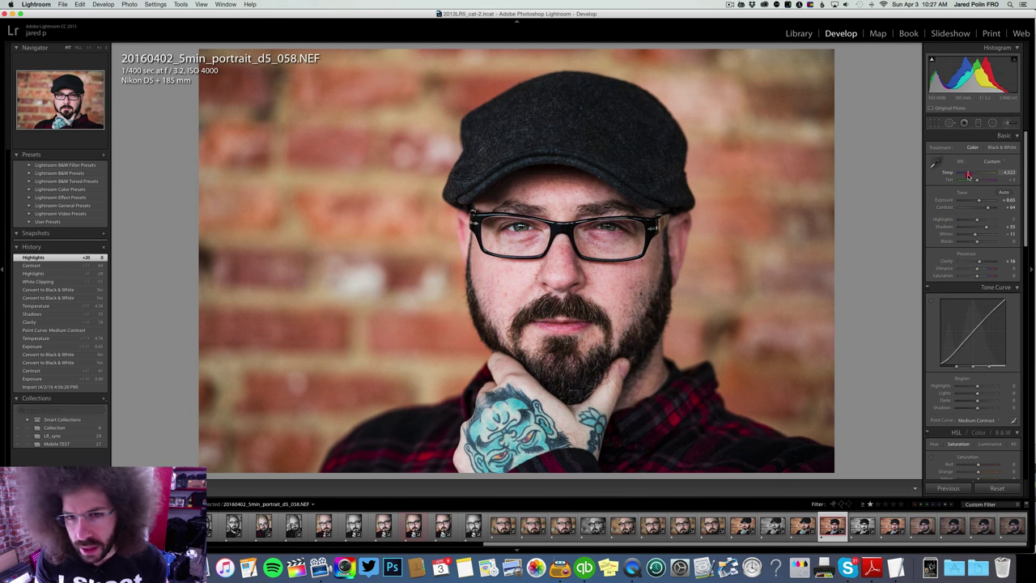
{"action": "left_click_drag", "start_coordinate": [968, 175], "coordinate": [963, 175]}
{"action": "key", "text": "super+z"}
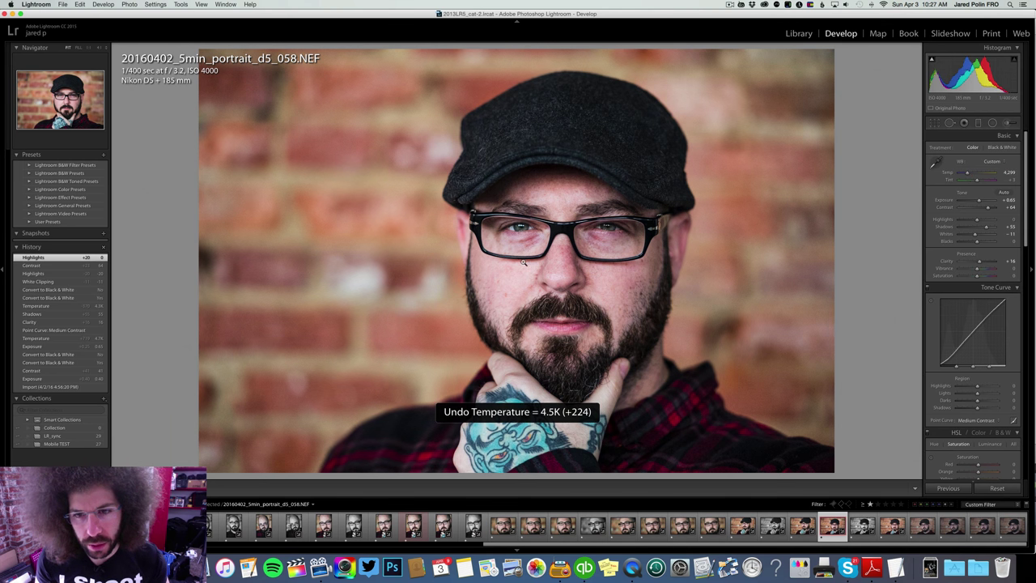
Step: Step through photos 059 and 060 and add photo 061 to the selection
{"action": "key", "text": "Right"}
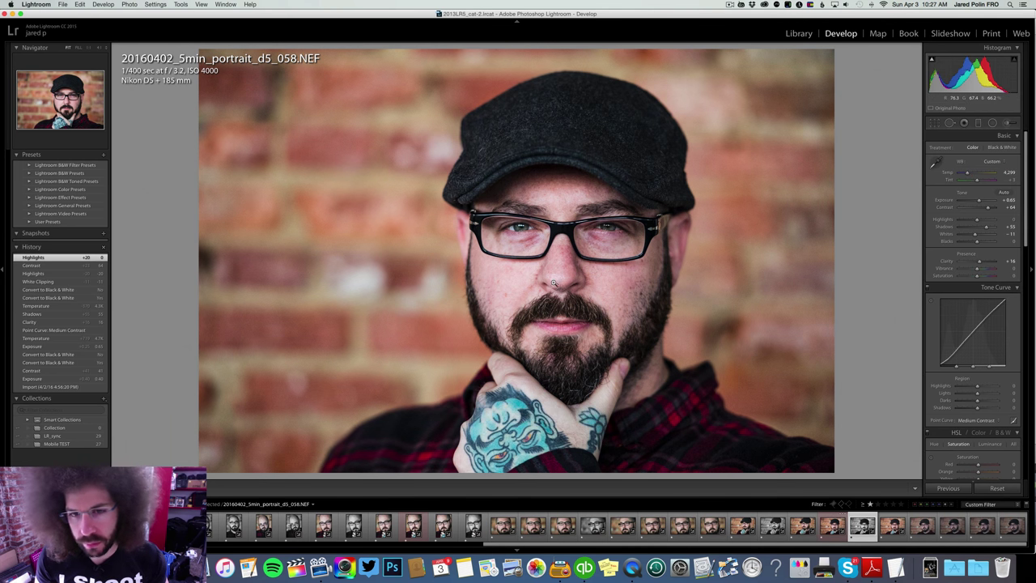
{"action": "key", "text": "Right"}
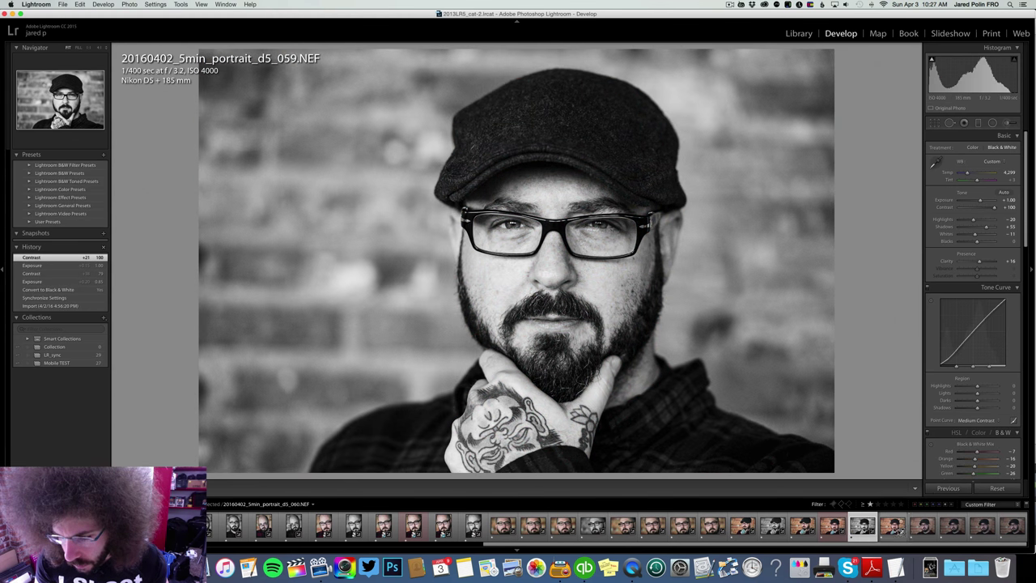
{"action": "left_click", "coordinate": [892, 526], "text": "shift"}
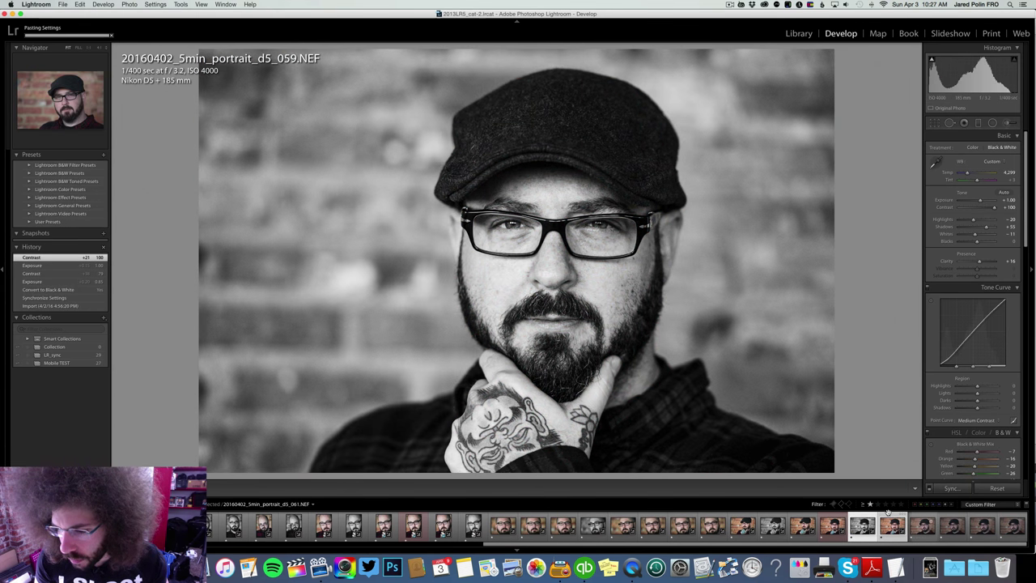
Step: Select photo 060 alone and flip repeatedly between 059 and 060 to compare them
{"action": "left_click", "coordinate": [888, 516]}
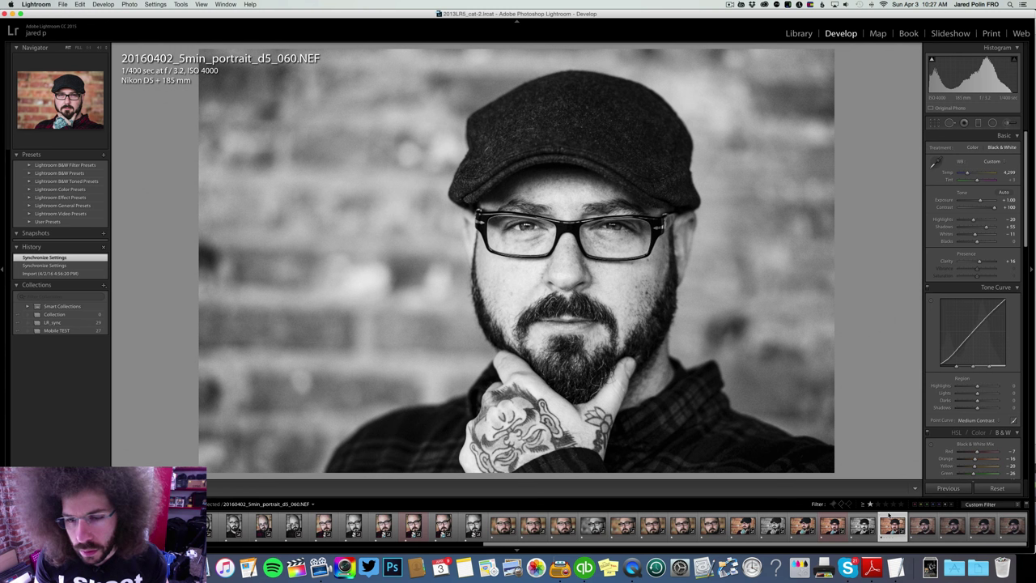
{"action": "key", "text": "Left"}
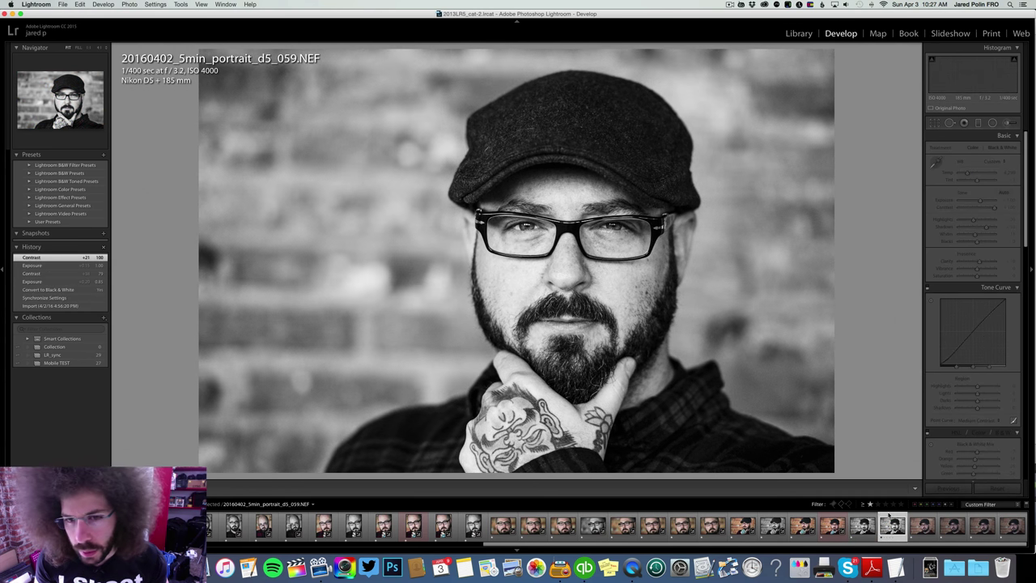
{"action": "key", "text": "Right"}
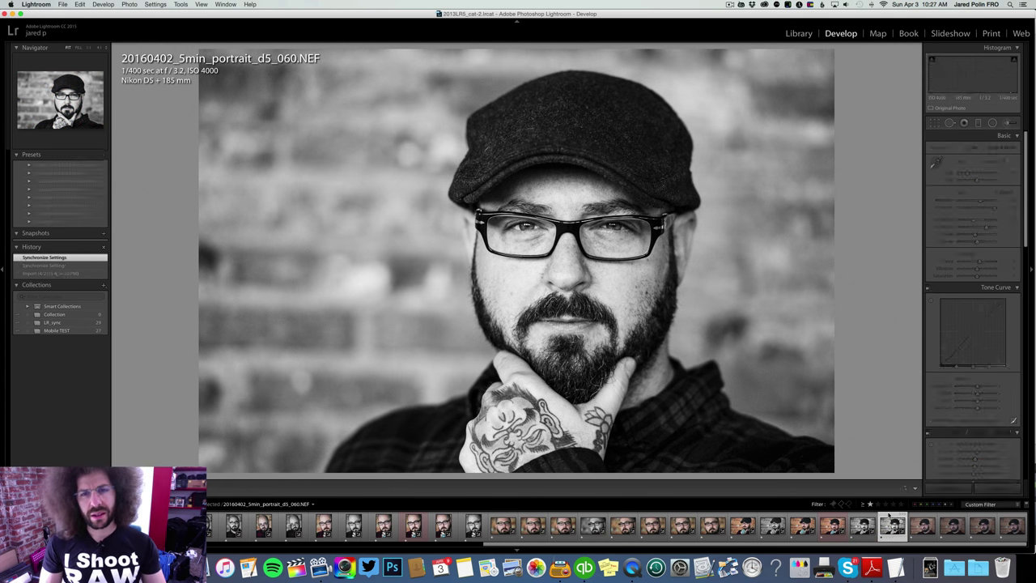
{"action": "key", "text": "Left"}
{"action": "key", "text": "Right"}
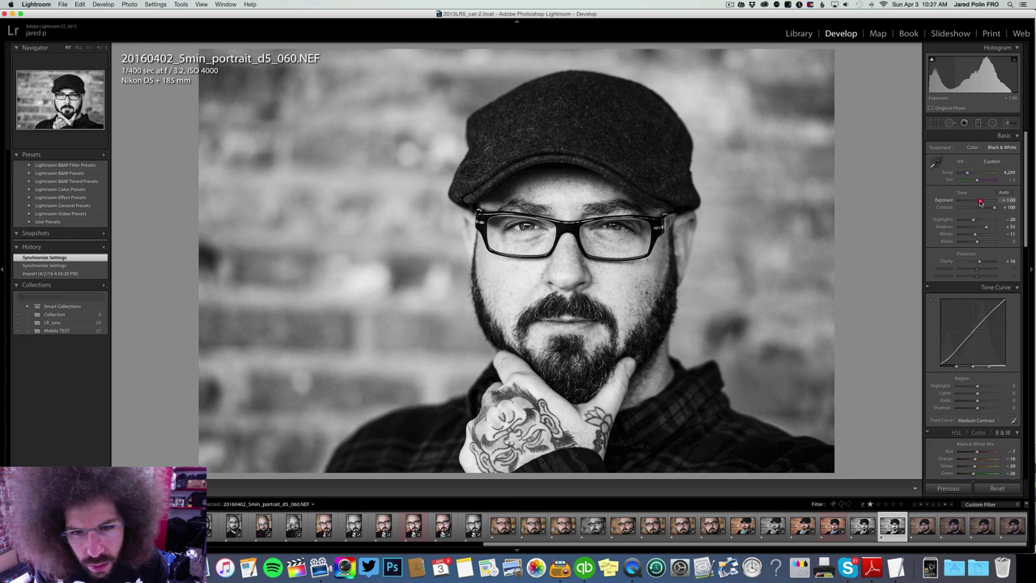
{"action": "key", "text": "Left"}
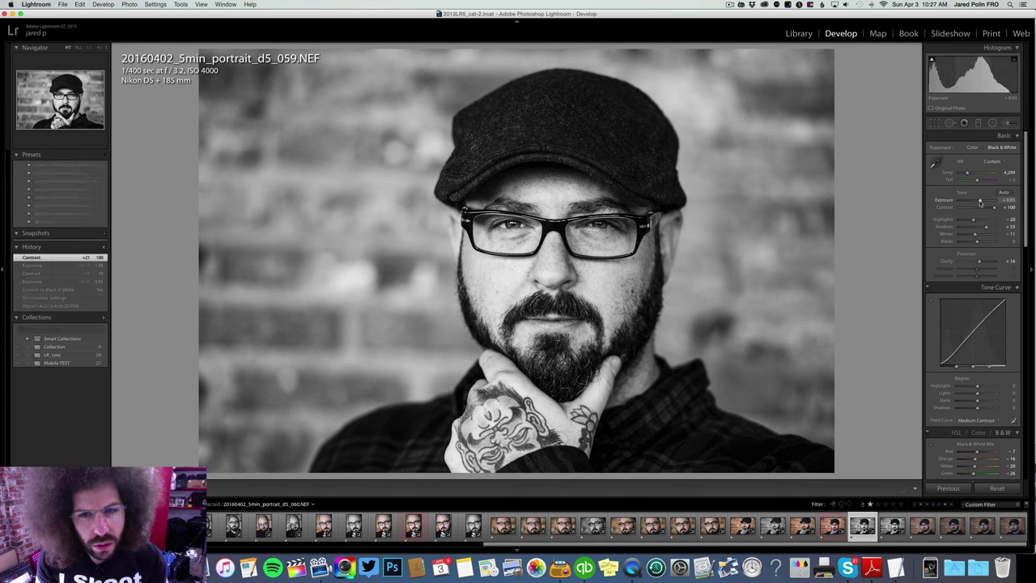
{"action": "key", "text": "Right"}
{"action": "key", "text": "Left"}
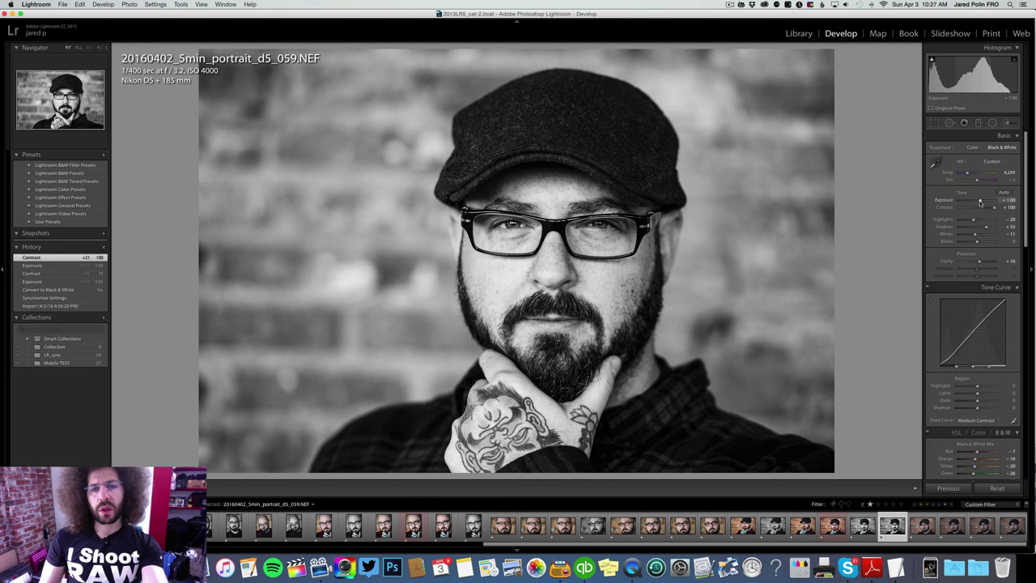
{"action": "key", "text": "Right"}
{"action": "key", "text": "Left"}
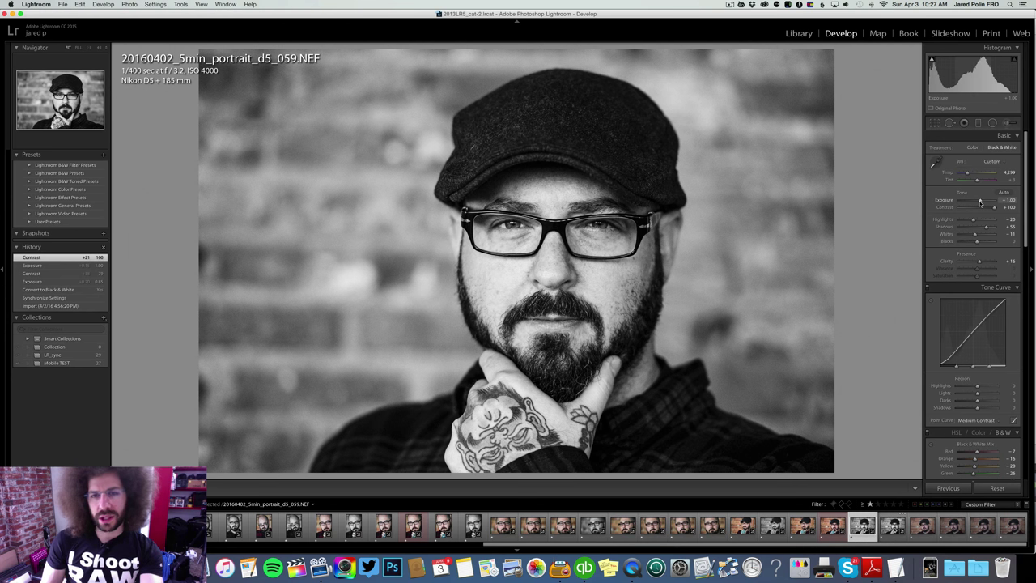
Step: Step back to 058, advance to 060, give it a red label, then return to 059
{"action": "key", "text": "Left"}
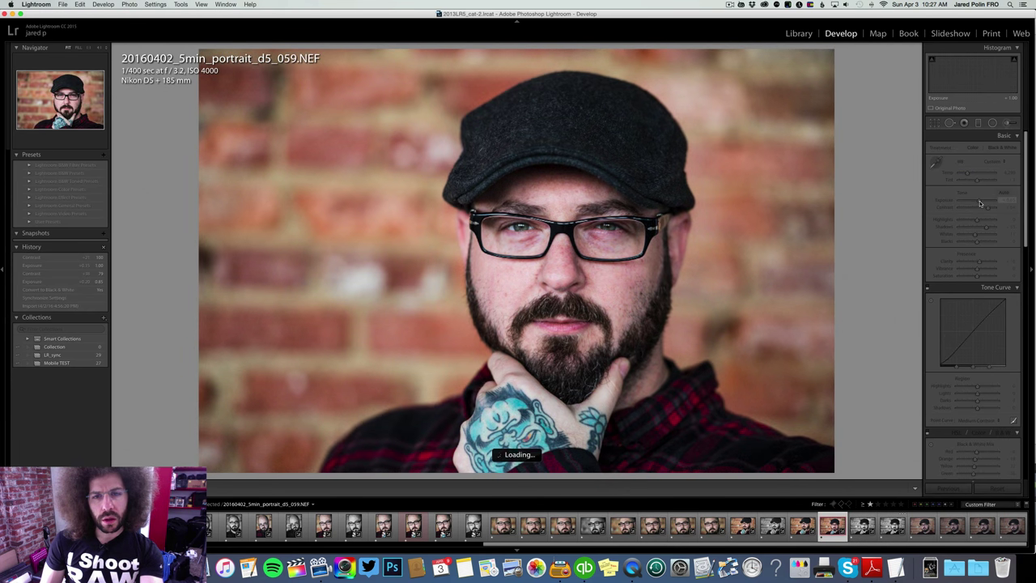
{"action": "key", "text": "Right"}
{"action": "key", "text": "Right"}
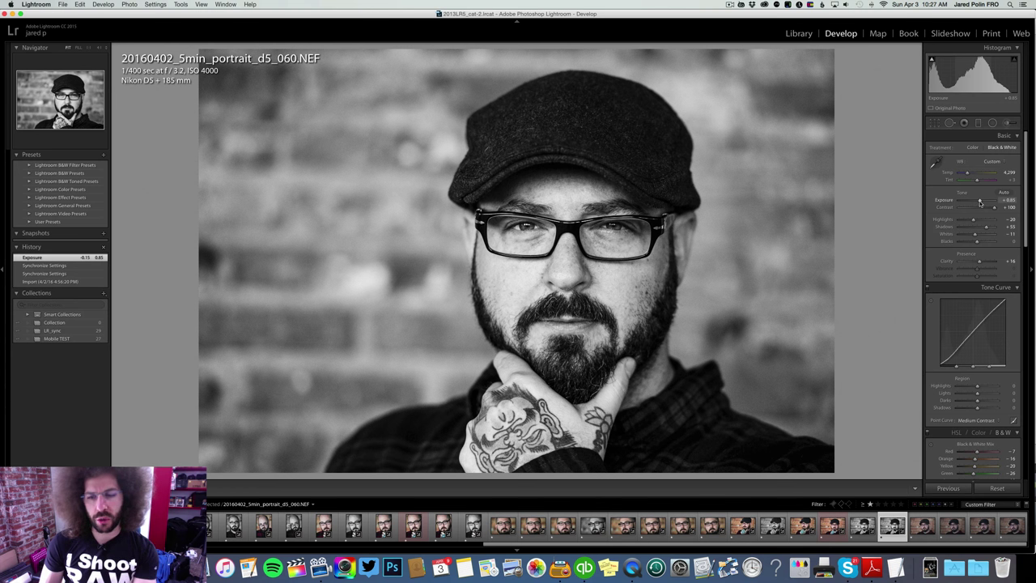
{"action": "key", "text": "6"}
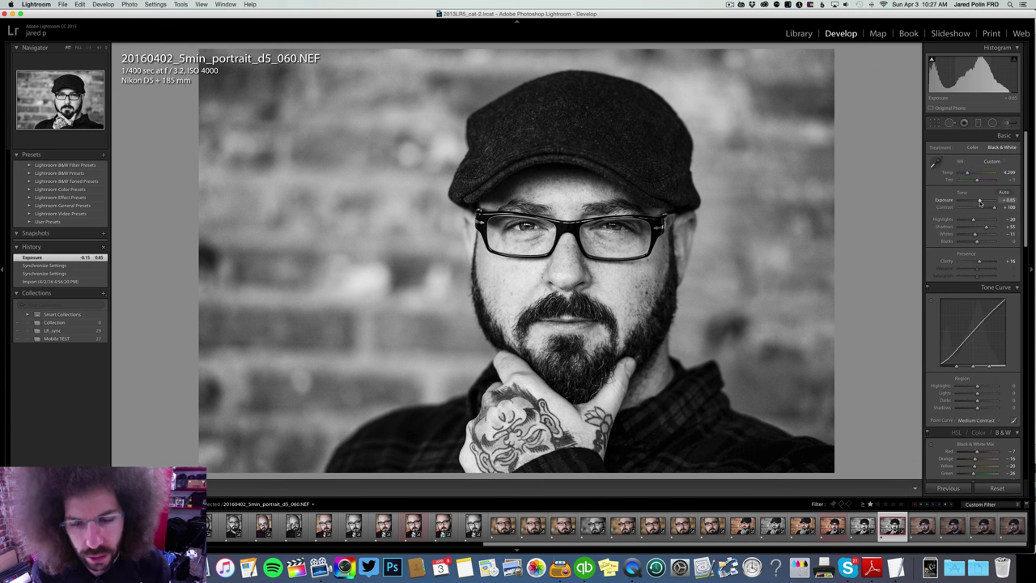
{"action": "key", "text": "Left"}
{"action": "key", "text": "Left"}
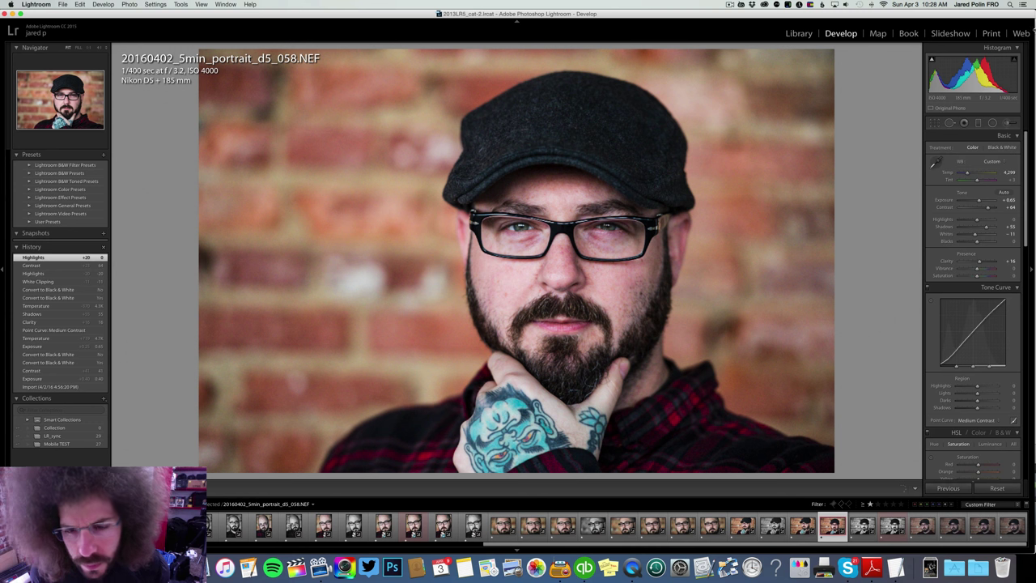
Step: Set portrait 058's HSL orange saturation to -37, undoing a first attempt
{"action": "scroll", "coordinate": [955, 331], "scroll_direction": "down", "scroll_amount": 5}
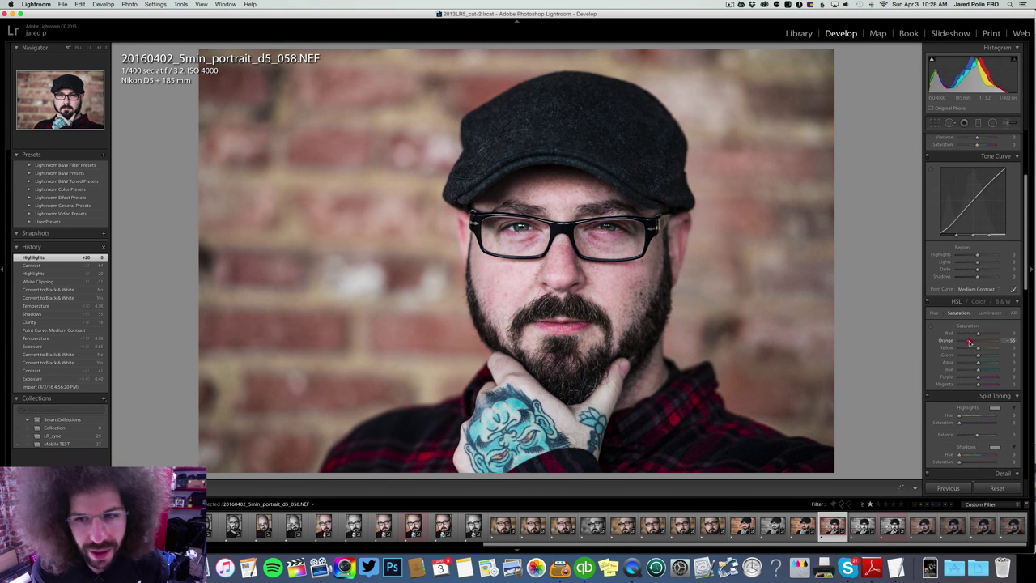
{"action": "left_click_drag", "start_coordinate": [969, 342], "coordinate": [970, 341]}
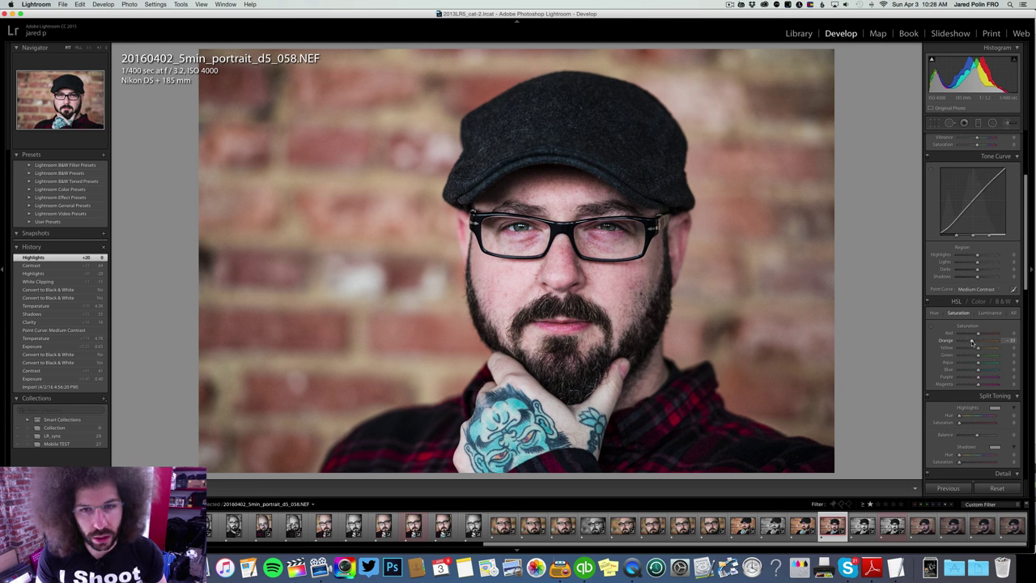
{"action": "key", "text": "super+z"}
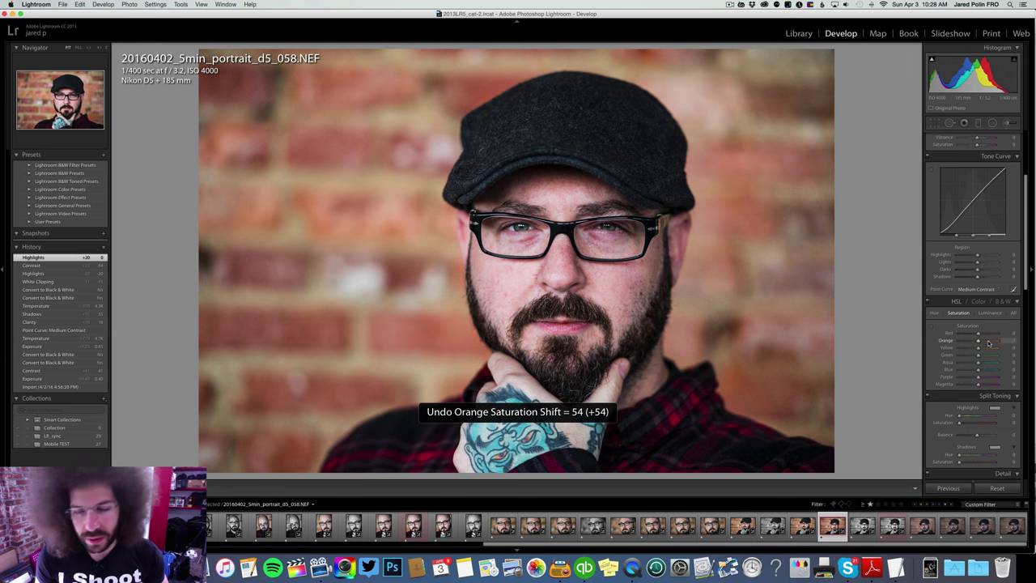
{"action": "scroll", "coordinate": [987, 343], "scroll_direction": "up", "scroll_amount": 1}
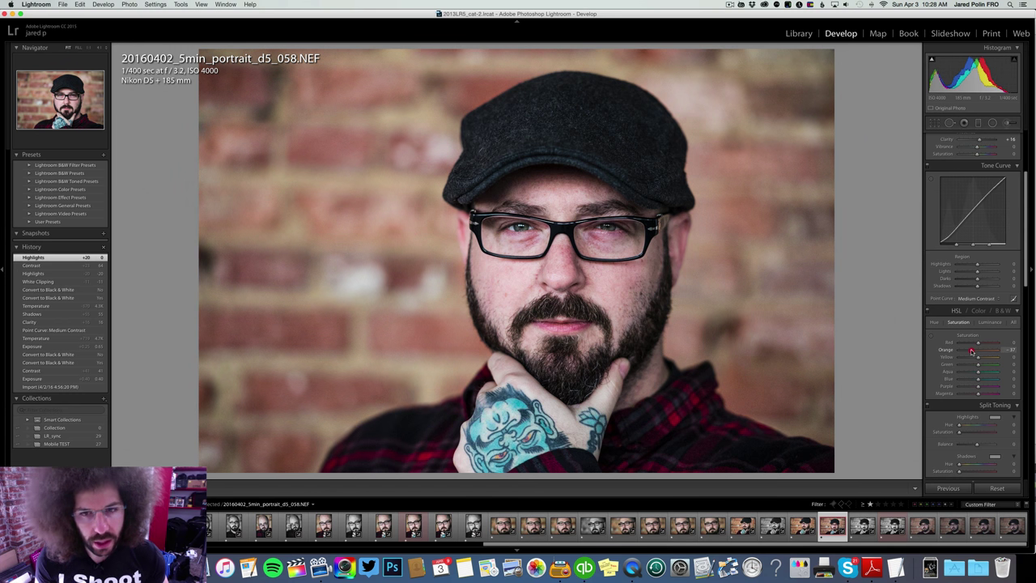
{"action": "left_click_drag", "start_coordinate": [972, 350], "coordinate": [971, 350]}
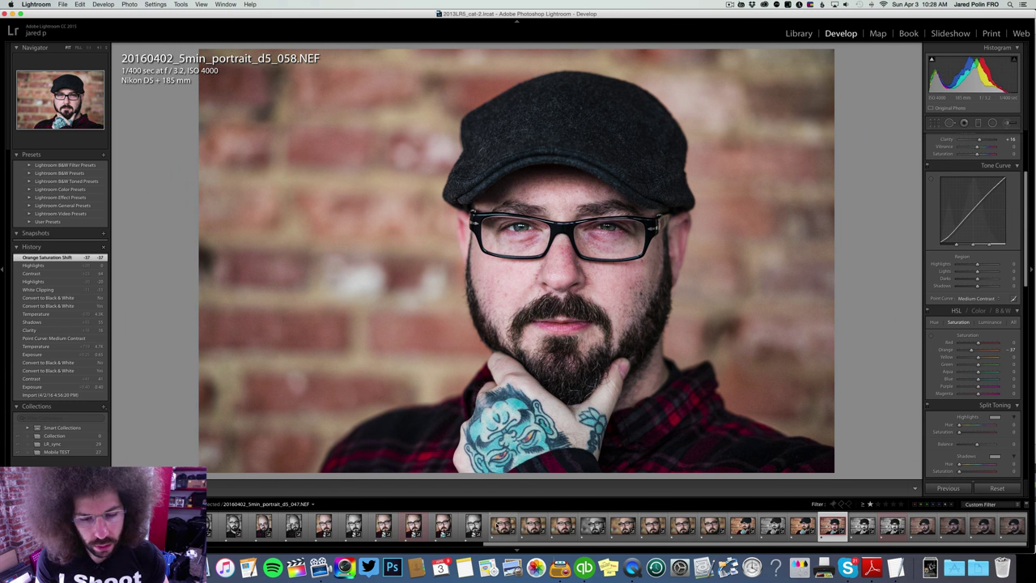
Step: Compare 058 with photos 047 and black-and-white 060, ending on unedited 061
{"action": "left_click", "coordinate": [500, 526]}
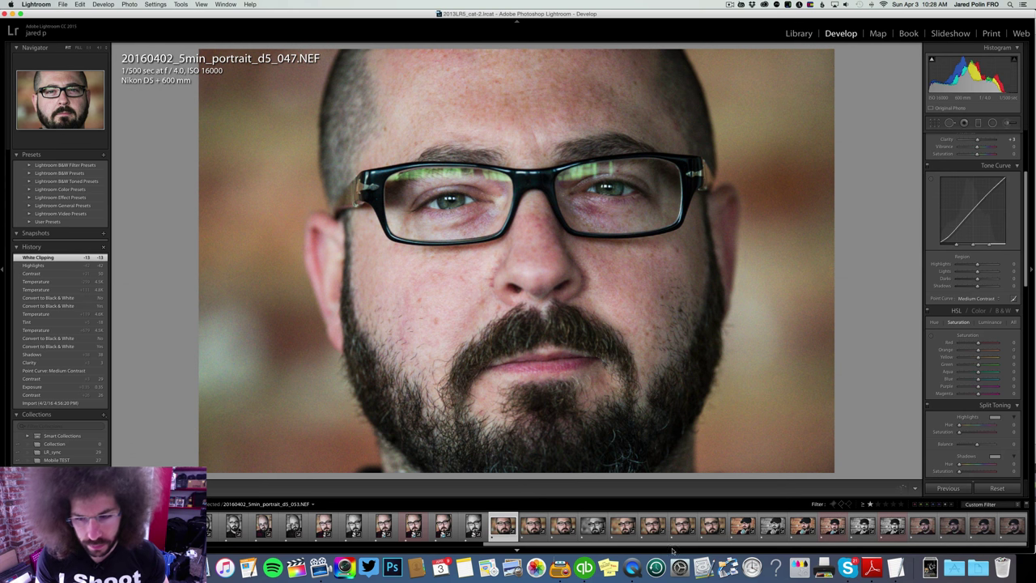
{"action": "left_click", "coordinate": [832, 527]}
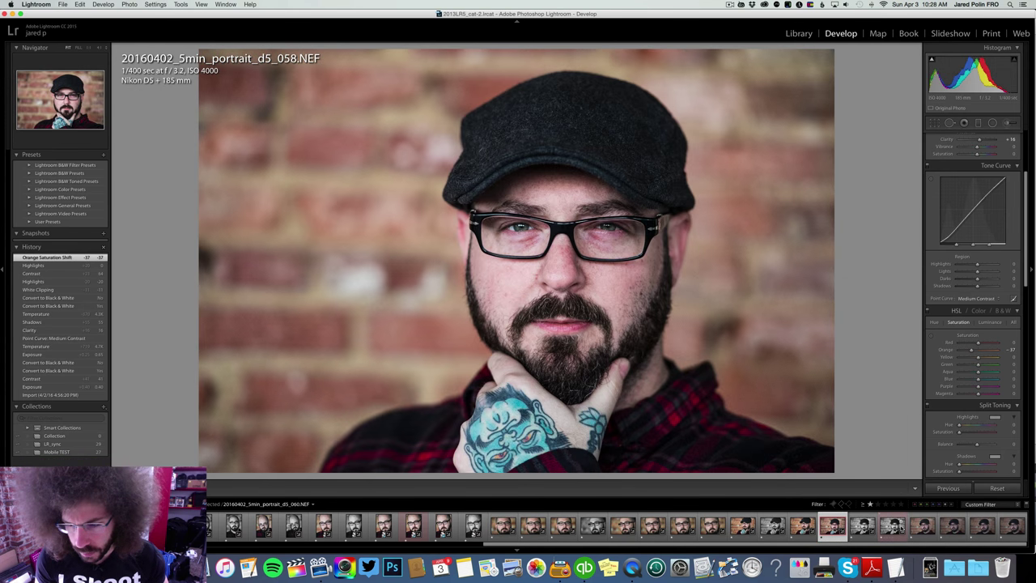
{"action": "left_click", "coordinate": [893, 527]}
{"action": "key", "text": "Right"}
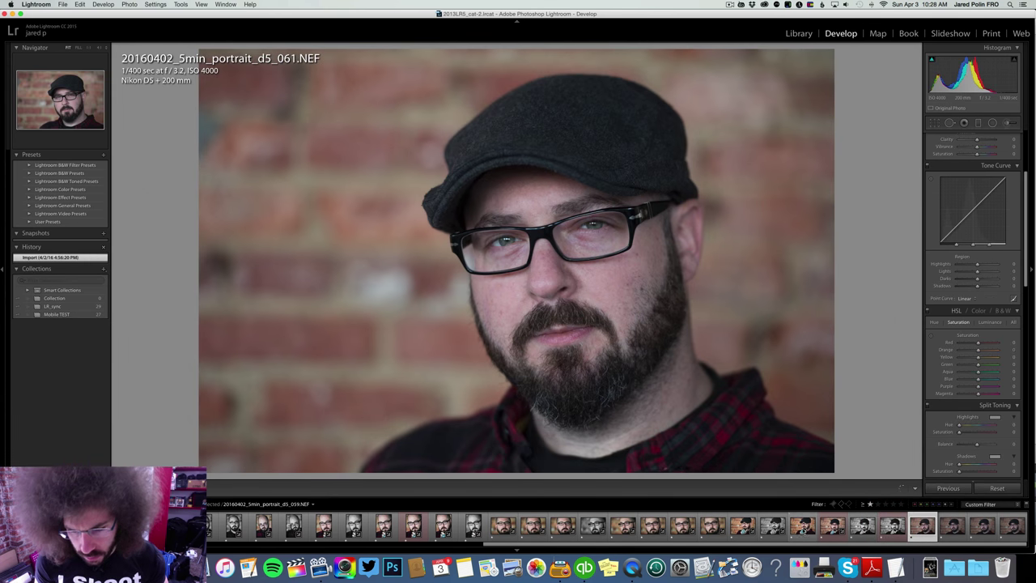
Step: Sync portrait 058's settings to the other selected photos
{"action": "left_click", "coordinate": [831, 527]}
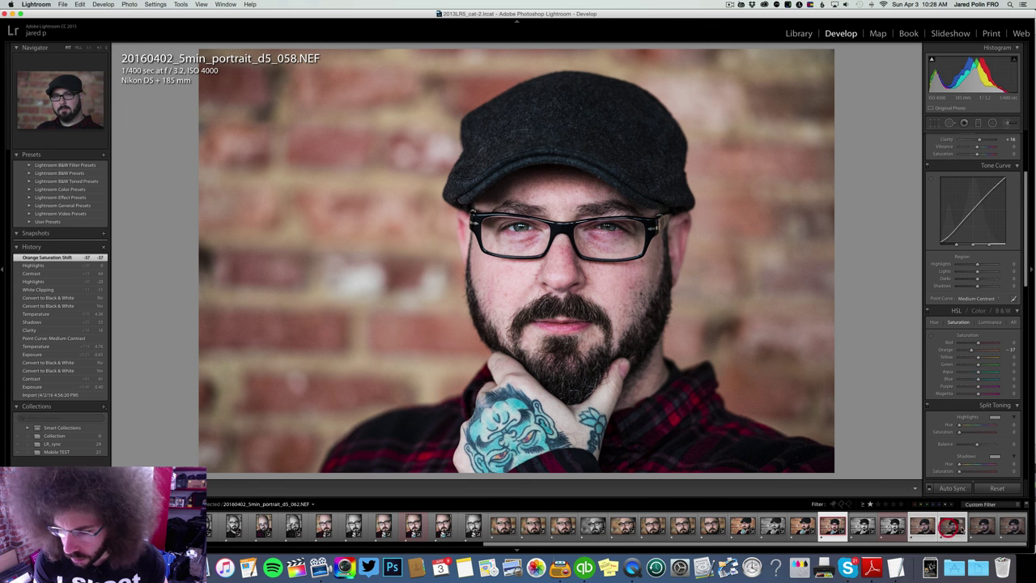
{"action": "left_click", "coordinate": [952, 488]}
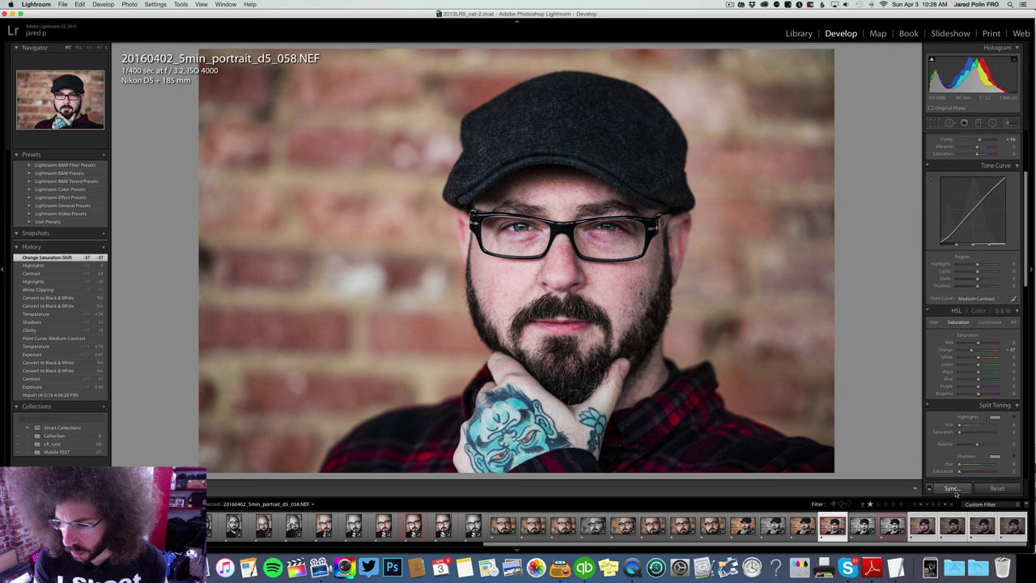
{"action": "key", "text": "Return"}
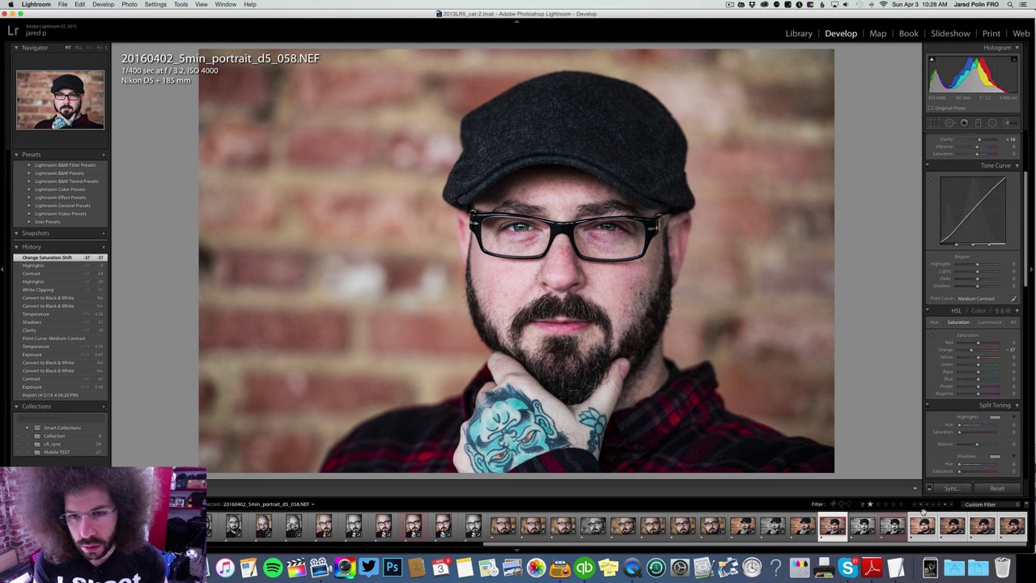
Step: Lower the exposure of d5_061, undoing a trial temperature change
{"action": "left_click", "coordinate": [922, 522]}
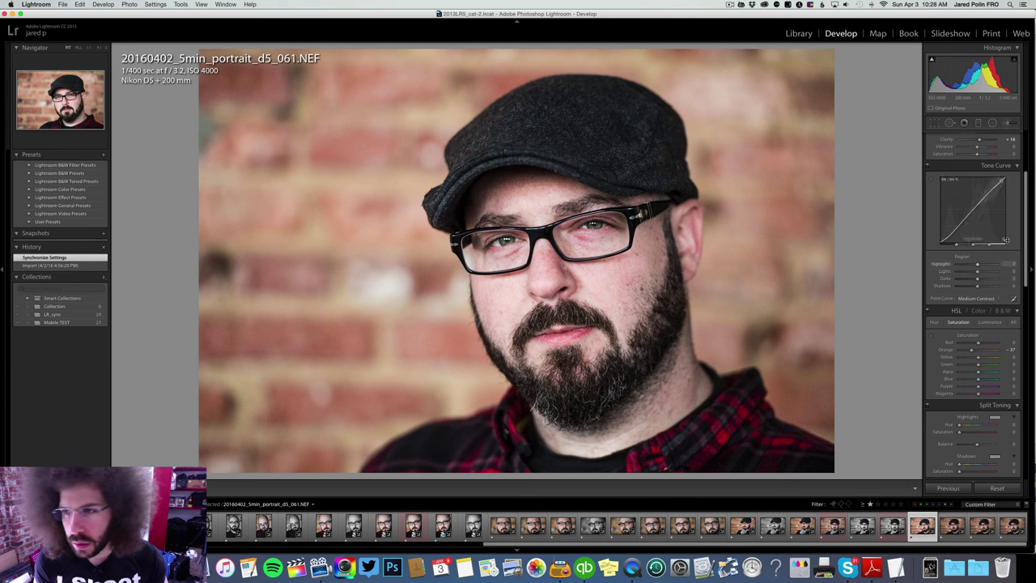
{"action": "scroll", "coordinate": [975, 210], "scroll_direction": "up", "scroll_amount": 5}
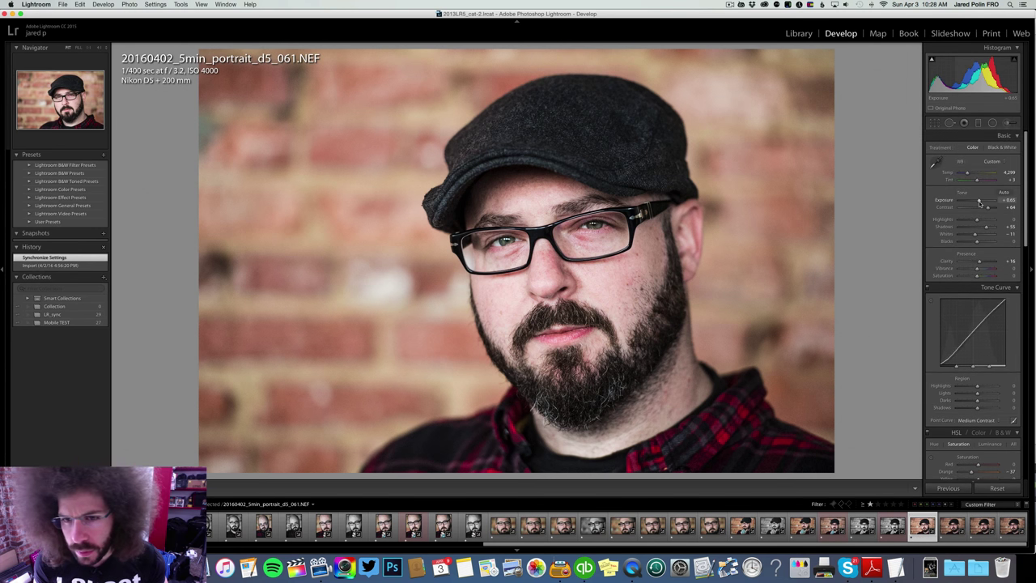
{"action": "left_click", "coordinate": [979, 203]}
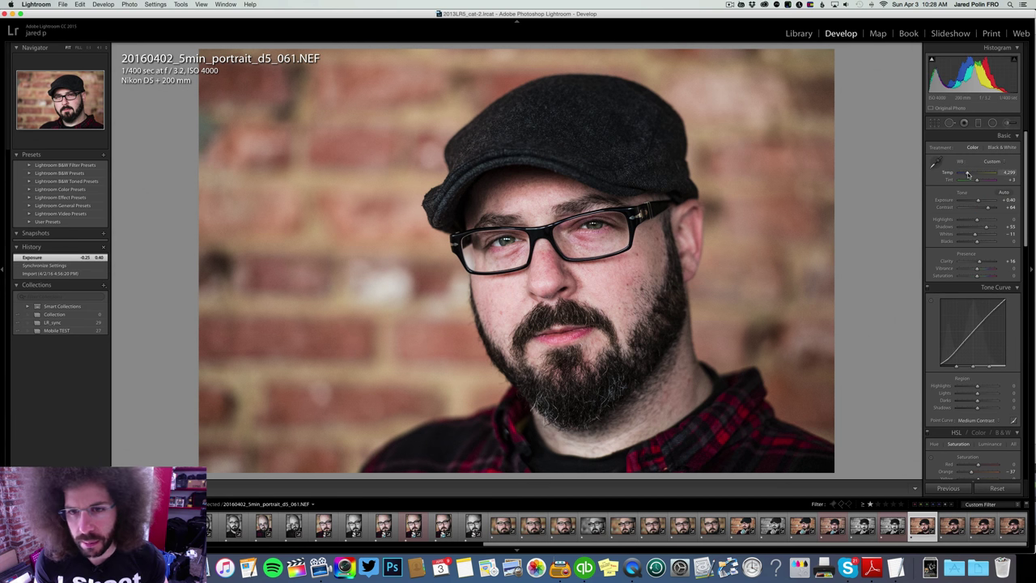
{"action": "left_click_drag", "start_coordinate": [968, 174], "coordinate": [966, 174]}
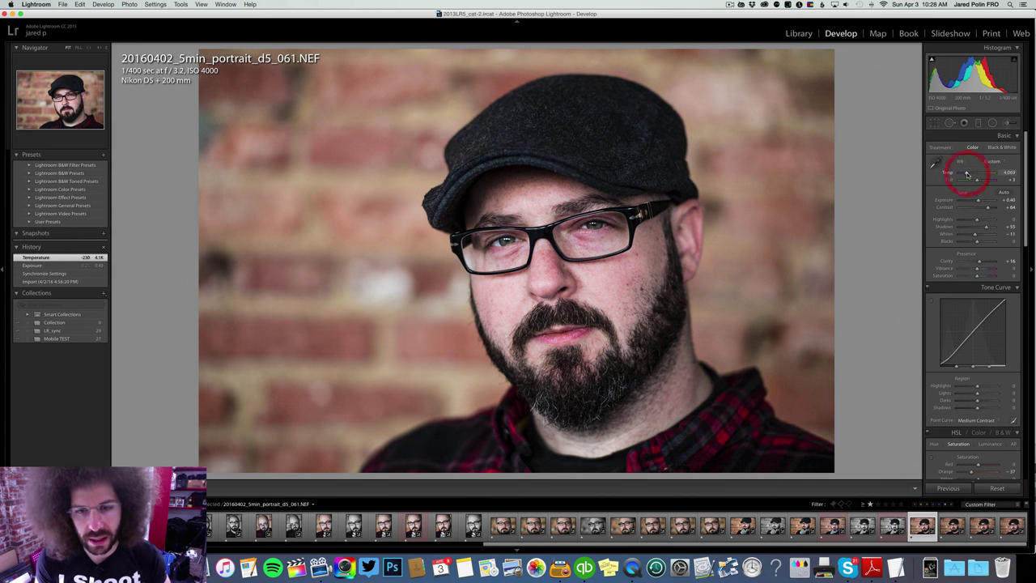
{"action": "key", "text": "super+z"}
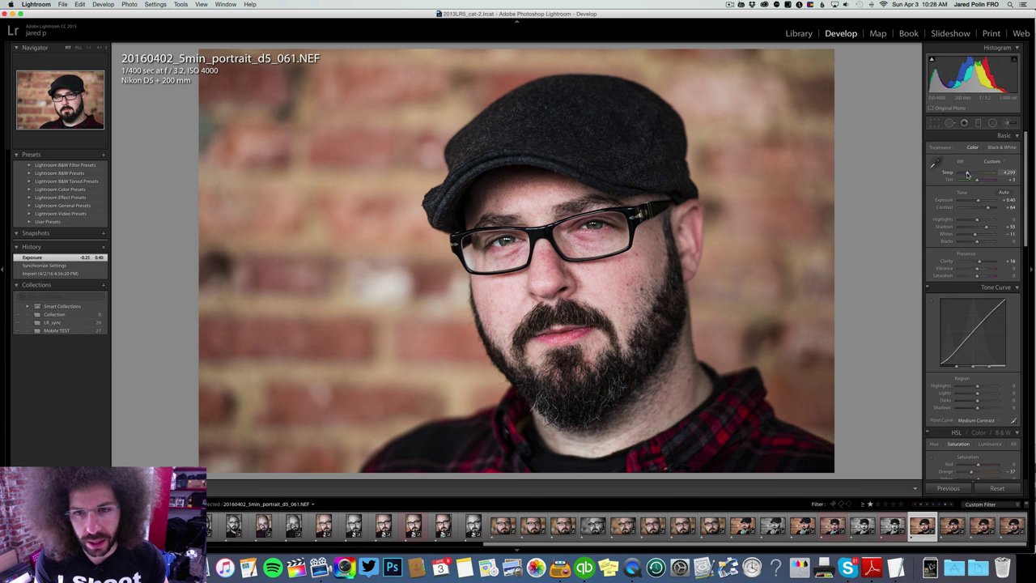
{"action": "key", "text": "Right"}
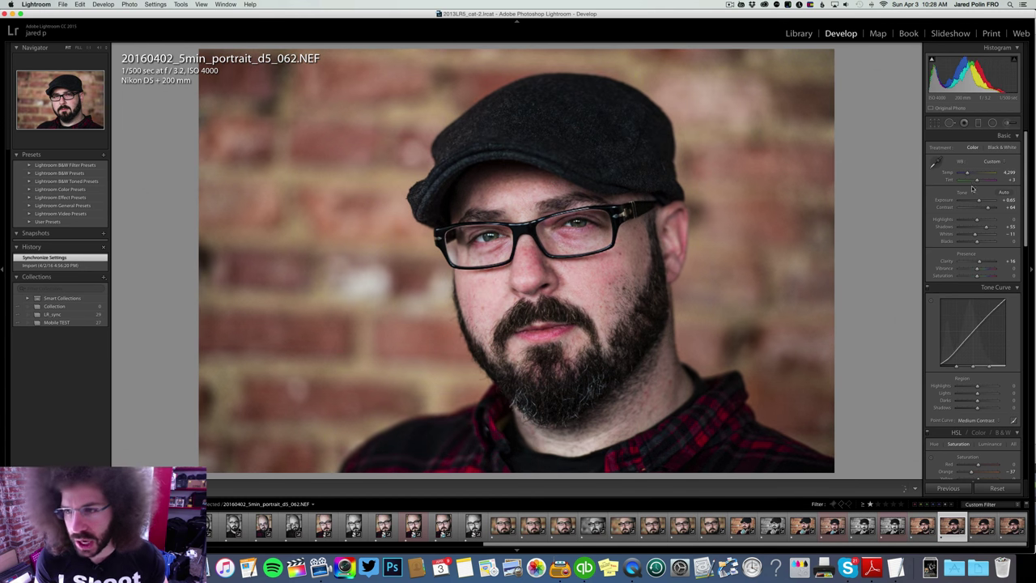
Step: Fine-tune exposure on d5_062 and d5_063, keeping both in colour
{"action": "left_click", "coordinate": [979, 202]}
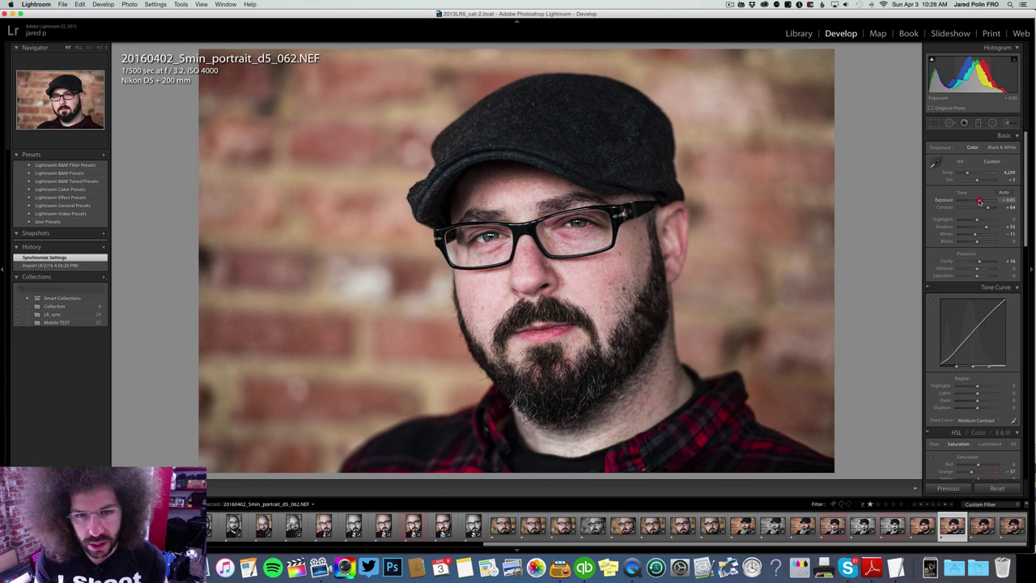
{"action": "left_click_drag", "start_coordinate": [979, 202], "coordinate": [980, 202]}
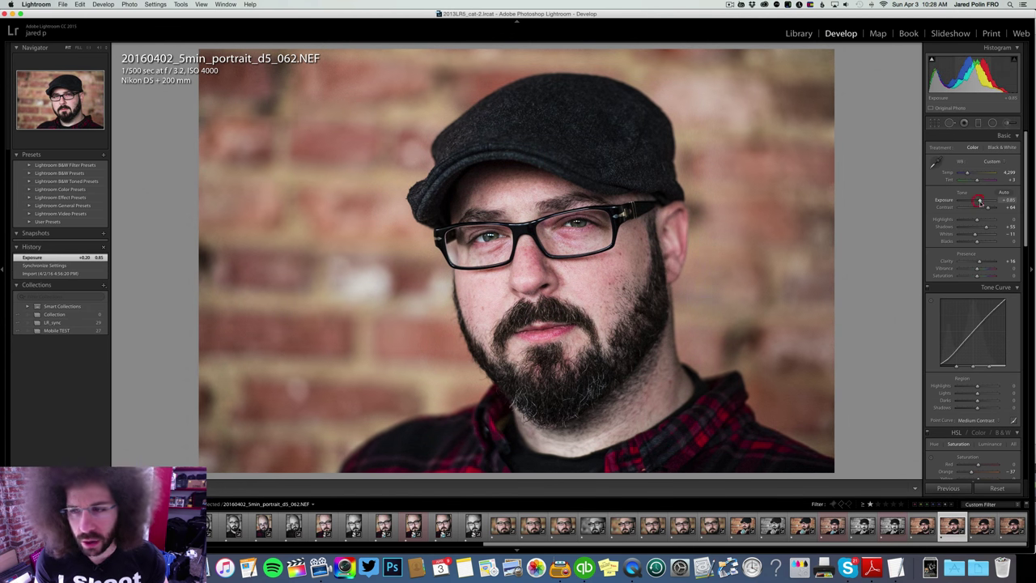
{"action": "left_click", "coordinate": [999, 147]}
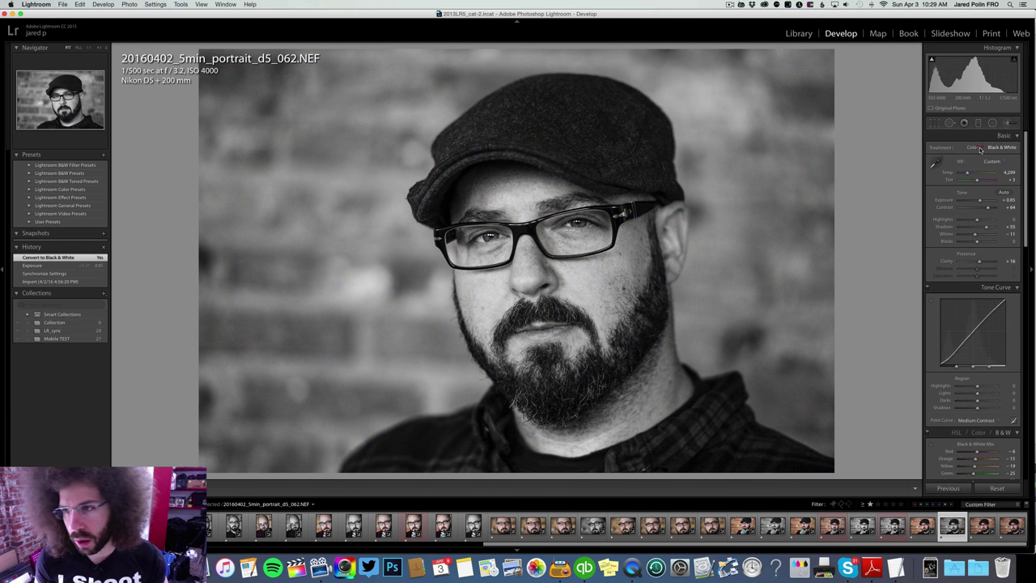
{"action": "left_click", "coordinate": [977, 148]}
{"action": "key", "text": "Right"}
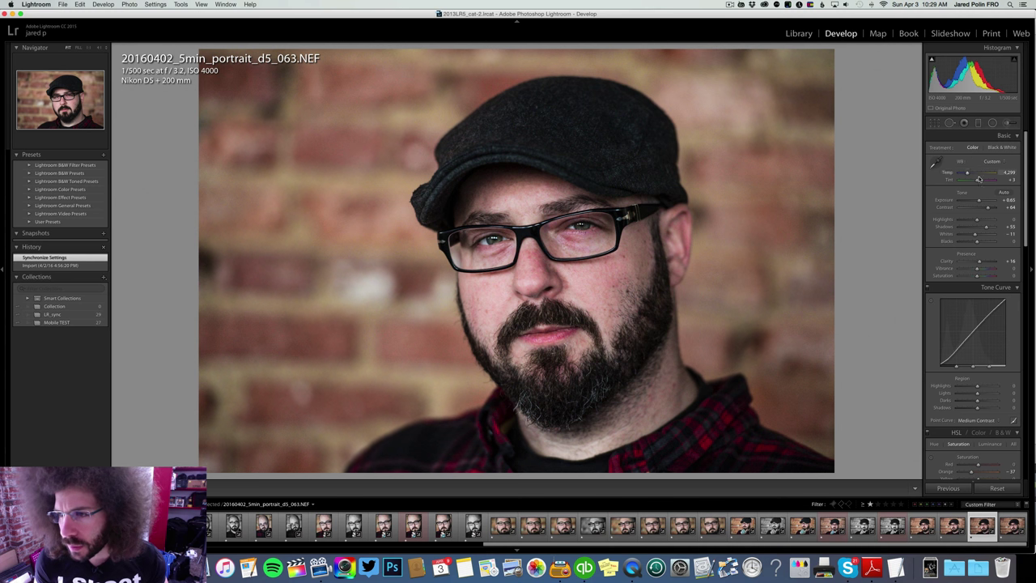
{"action": "left_click_drag", "start_coordinate": [980, 199], "coordinate": [980, 202]}
{"action": "key", "text": "Right"}
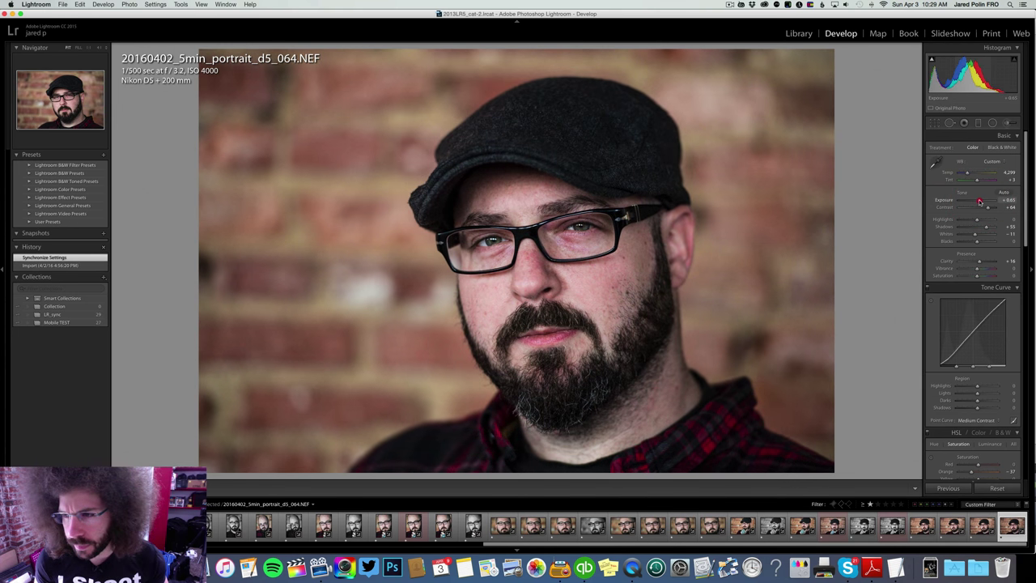
Step: Make d5_064 black and white with exposure +0.85, highlights +20 and contrast +99
{"action": "left_click_drag", "start_coordinate": [979, 200], "coordinate": [980, 201]}
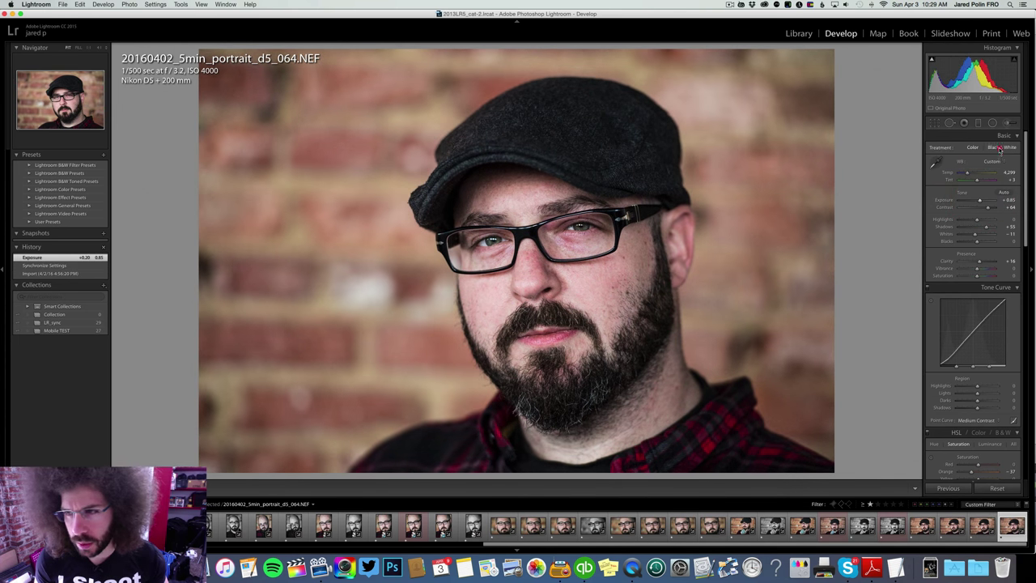
{"action": "left_click", "coordinate": [1001, 147]}
{"action": "left_click_drag", "start_coordinate": [976, 219], "coordinate": [993, 209]}
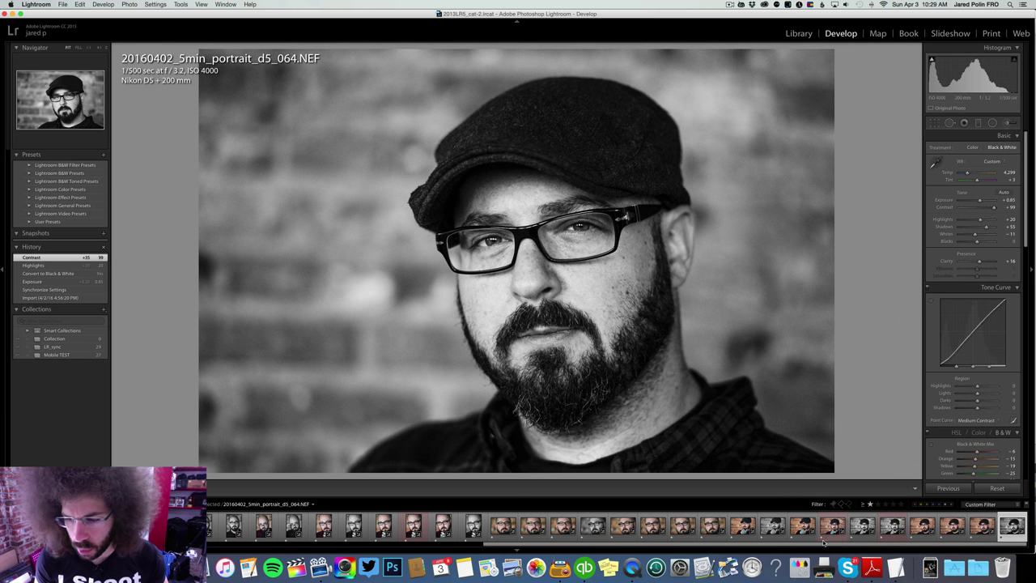
{"action": "scroll", "coordinate": [813, 522], "scroll_direction": "up", "scroll_amount": 5}
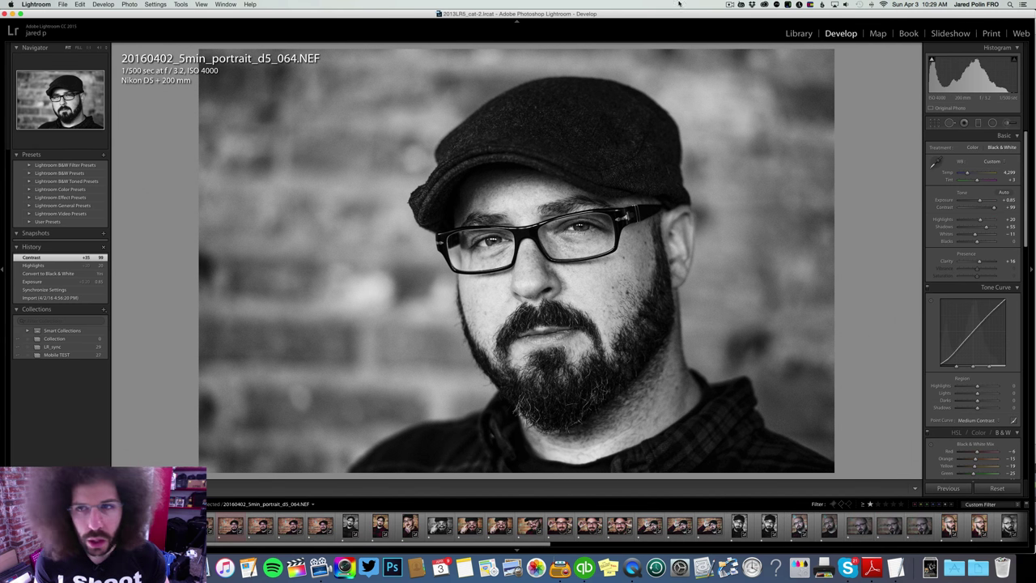
Step: Step through the synced portraits in the Library up to d5_004
{"action": "left_click", "coordinate": [798, 33]}
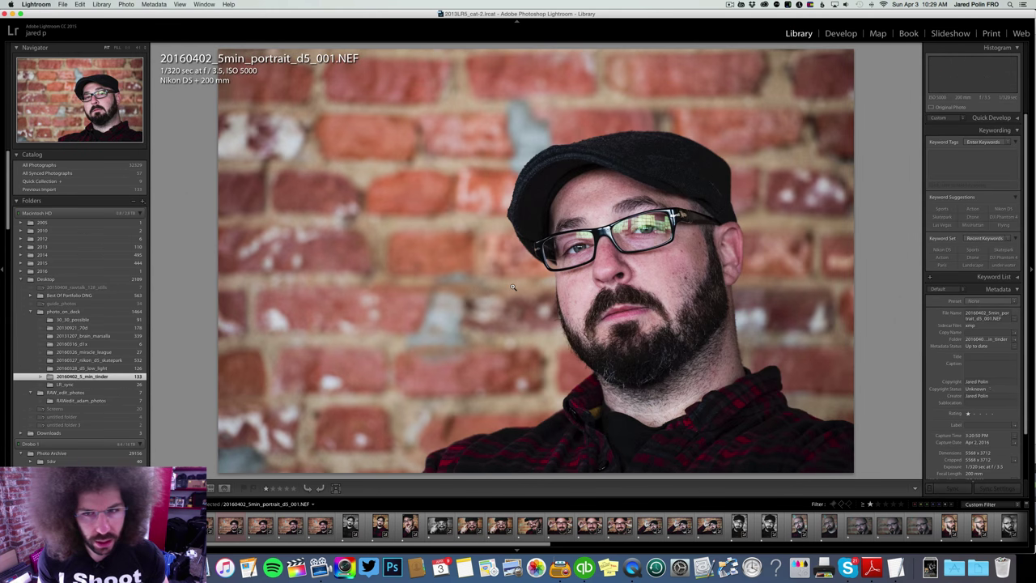
{"action": "key", "text": "Right"}
{"action": "key", "text": "Right"}
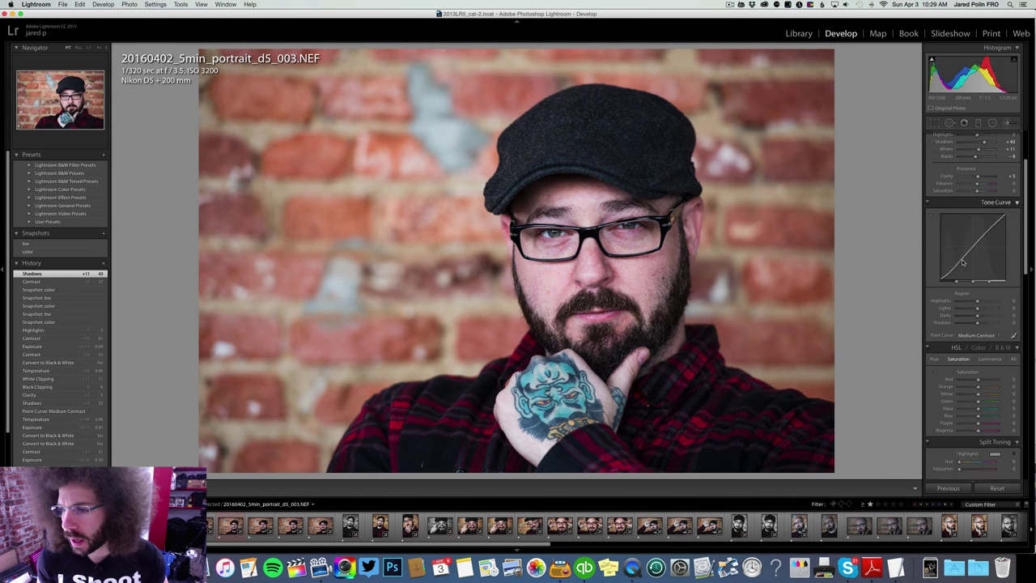
{"action": "scroll", "coordinate": [969, 245], "scroll_direction": "down", "scroll_amount": 5}
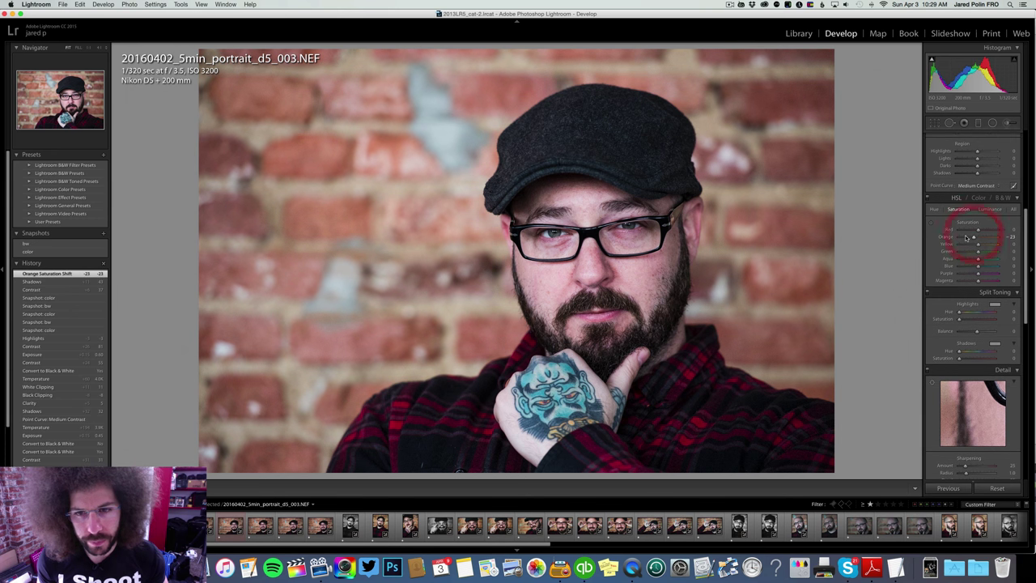
{"action": "key", "text": "Right"}
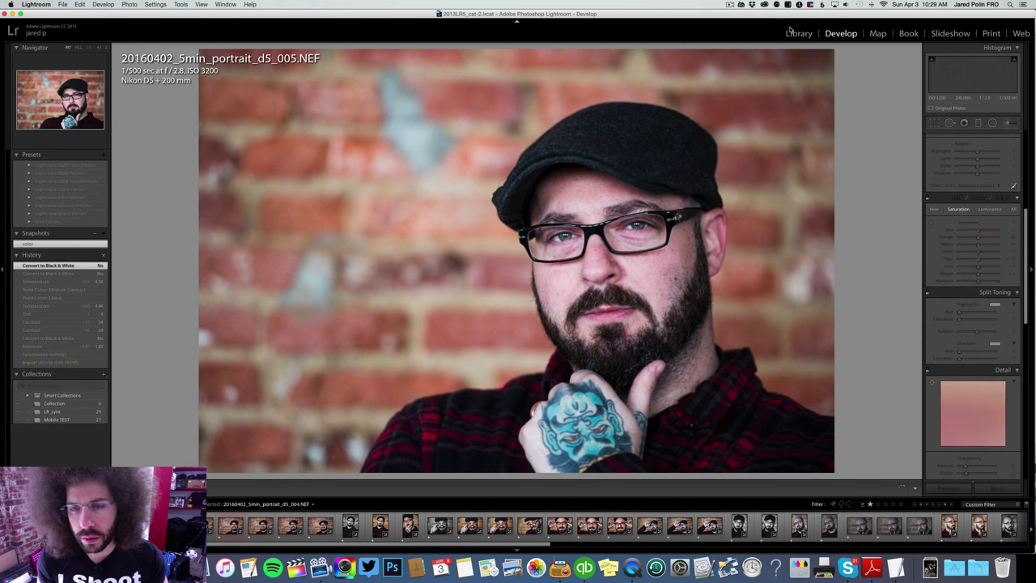
Step: Give the current portrait a red label with key 6, then browse ahead to d5_008
{"action": "left_click", "coordinate": [798, 33]}
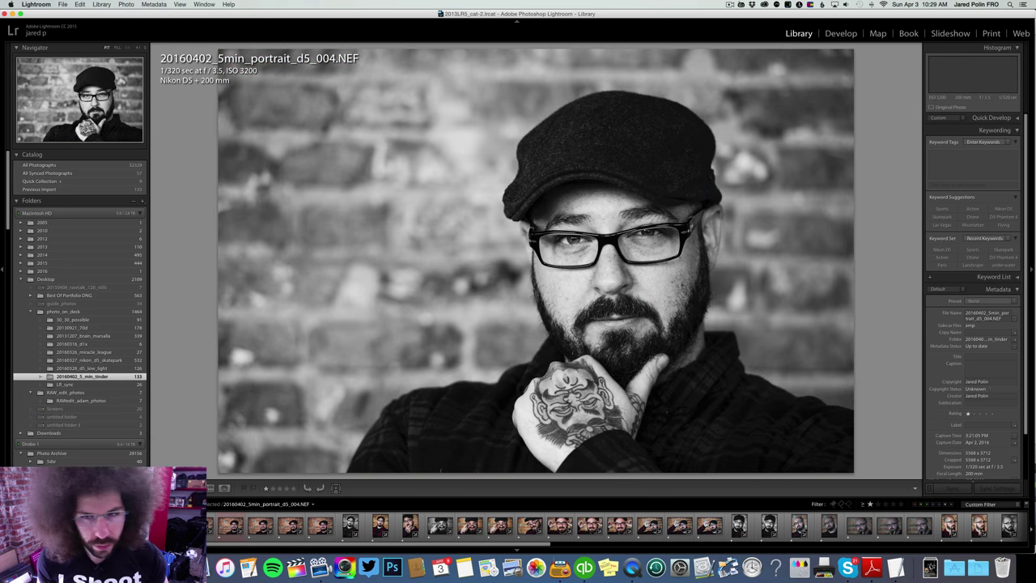
{"action": "key", "text": "6"}
{"action": "key", "text": "Right"}
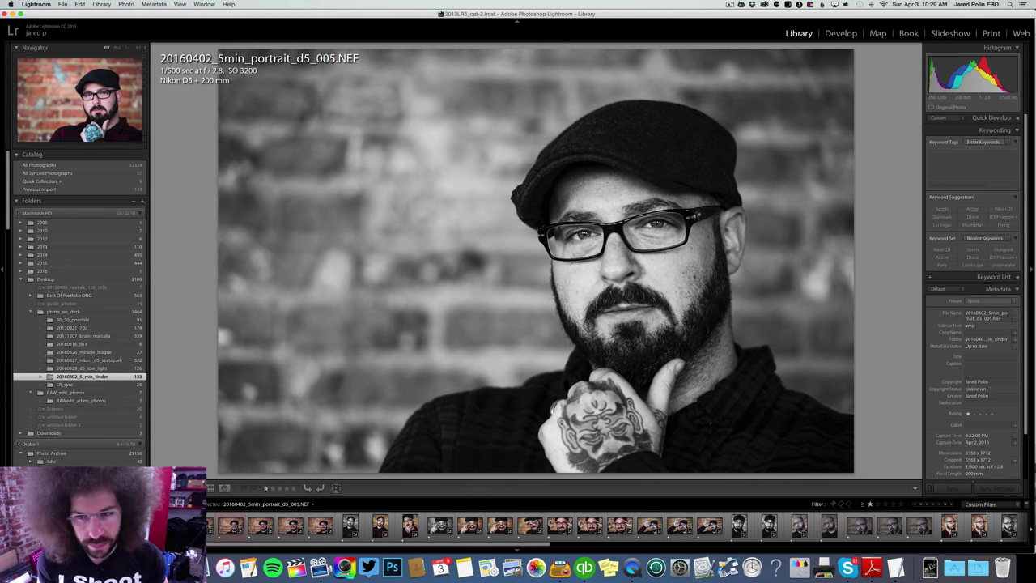
{"action": "key", "text": "Right"}
{"action": "key", "text": "Right"}
{"action": "key", "text": "Right"}
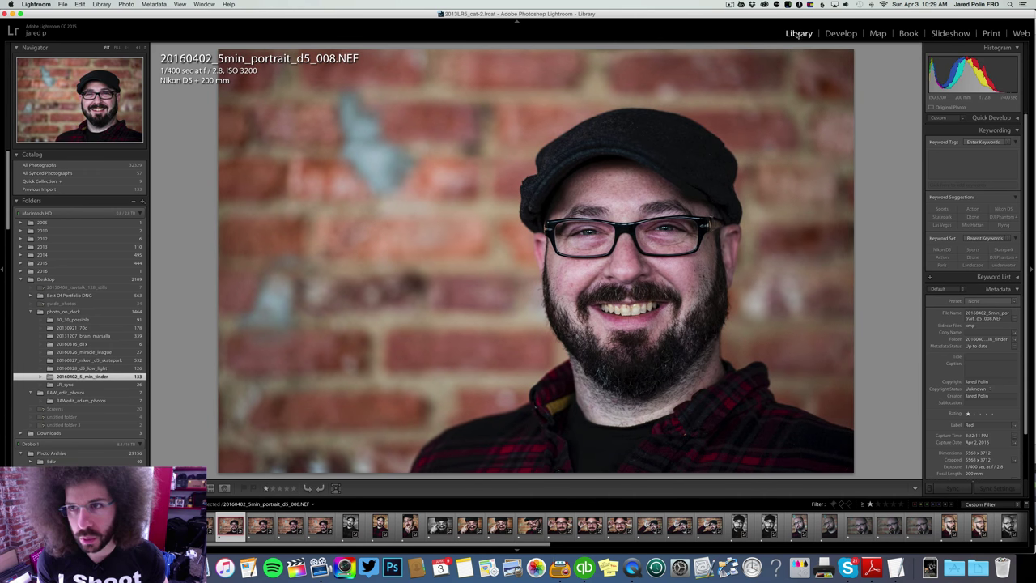
Step: Heal d5_008's front-tooth mark with a Spot Removal heal sourced just above, then advance
{"action": "left_click", "coordinate": [839, 33]}
{"action": "left_click", "coordinate": [609, 310]}
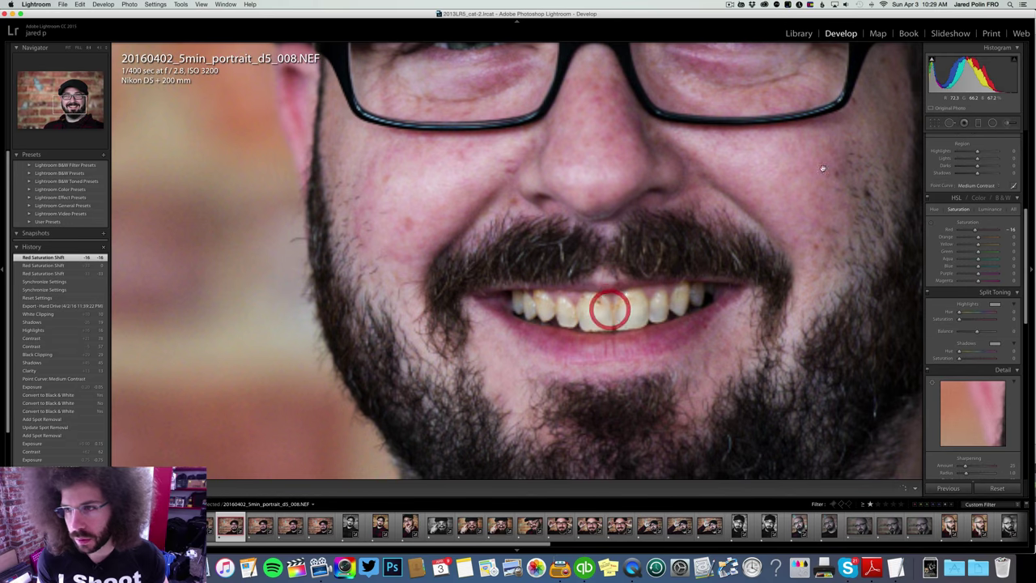
{"action": "left_click", "coordinate": [949, 123]}
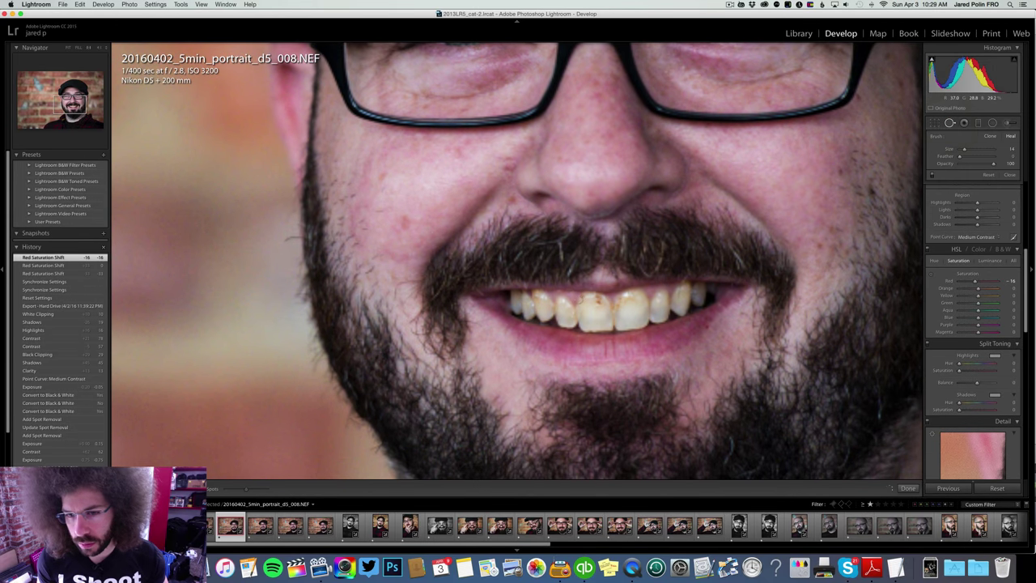
{"action": "left_click", "coordinate": [596, 301]}
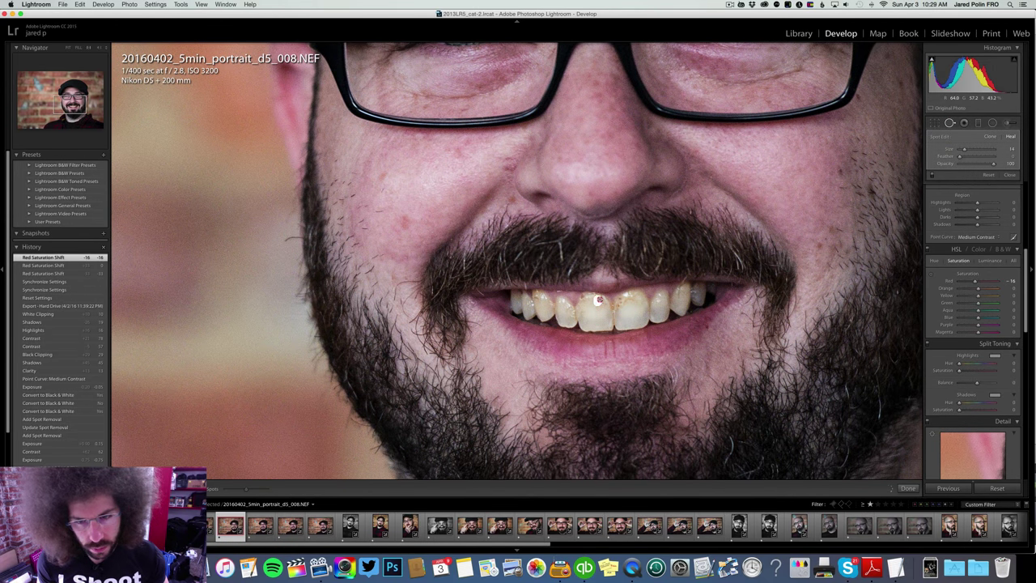
{"action": "left_click", "coordinate": [601, 301]}
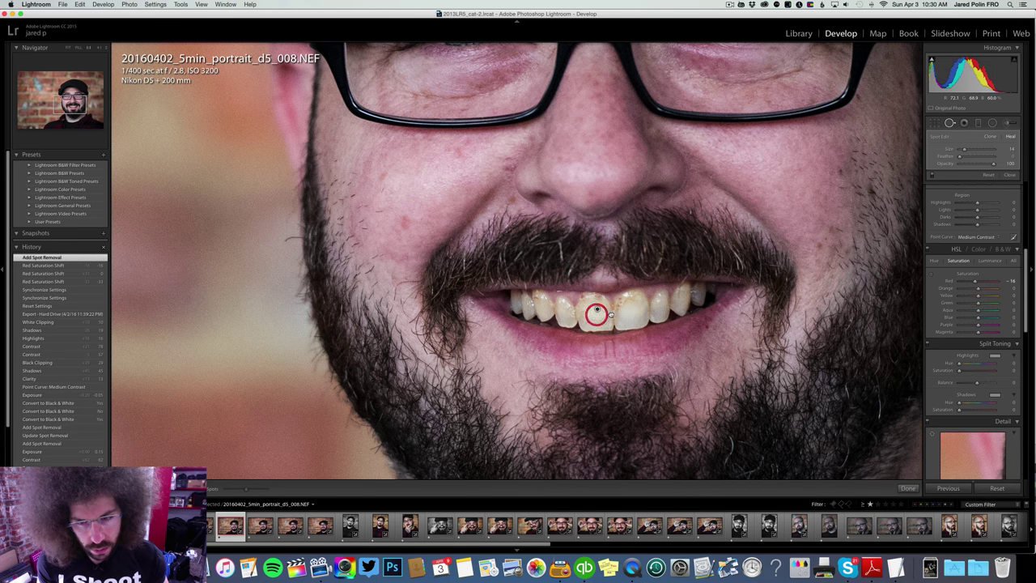
{"action": "left_click_drag", "start_coordinate": [612, 315], "coordinate": [598, 298]}
{"action": "key", "text": "z"}
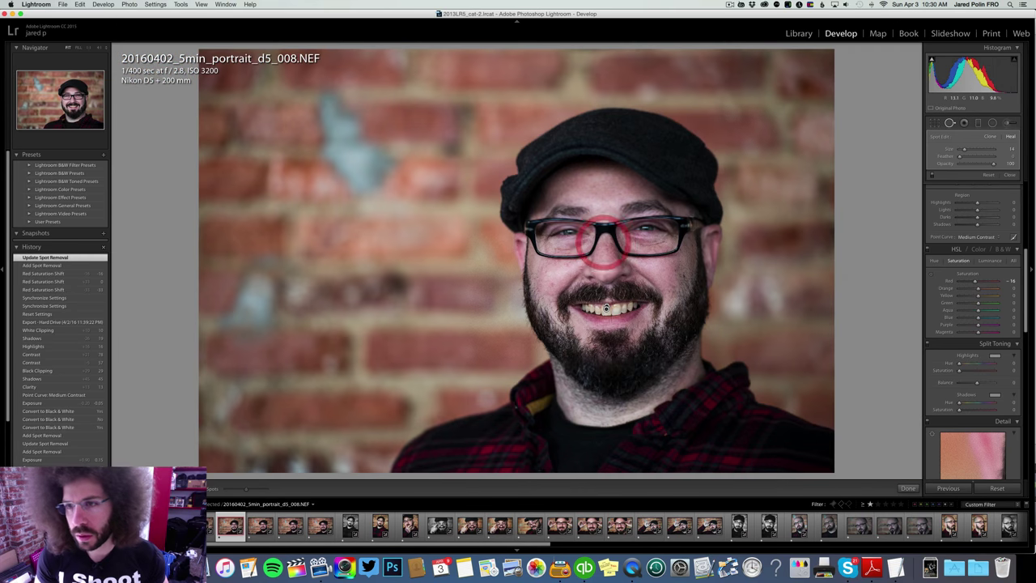
{"action": "left_click", "coordinate": [952, 126]}
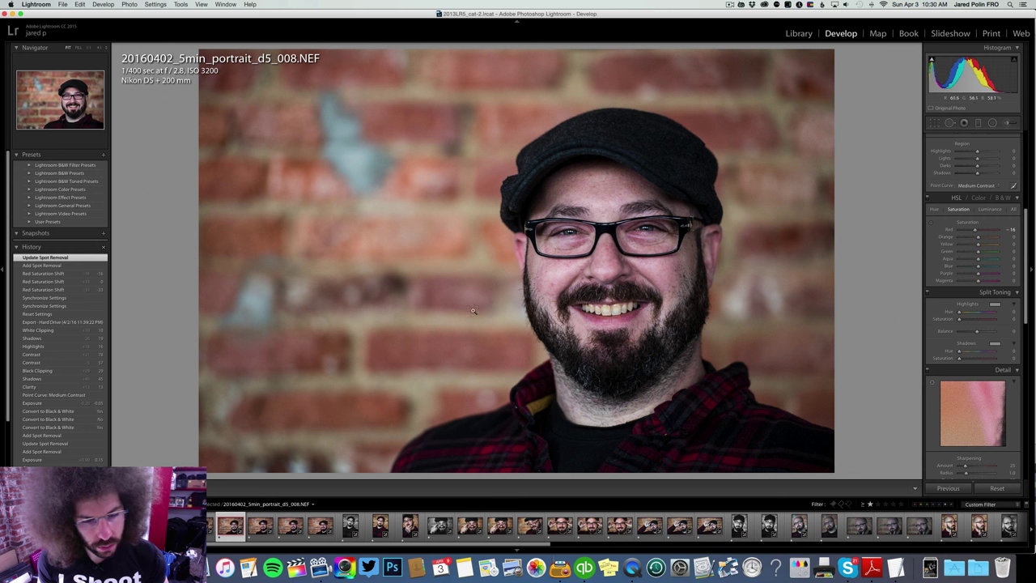
{"action": "key", "text": "Right"}
{"action": "key", "text": "Right"}
{"action": "key", "text": "Right"}
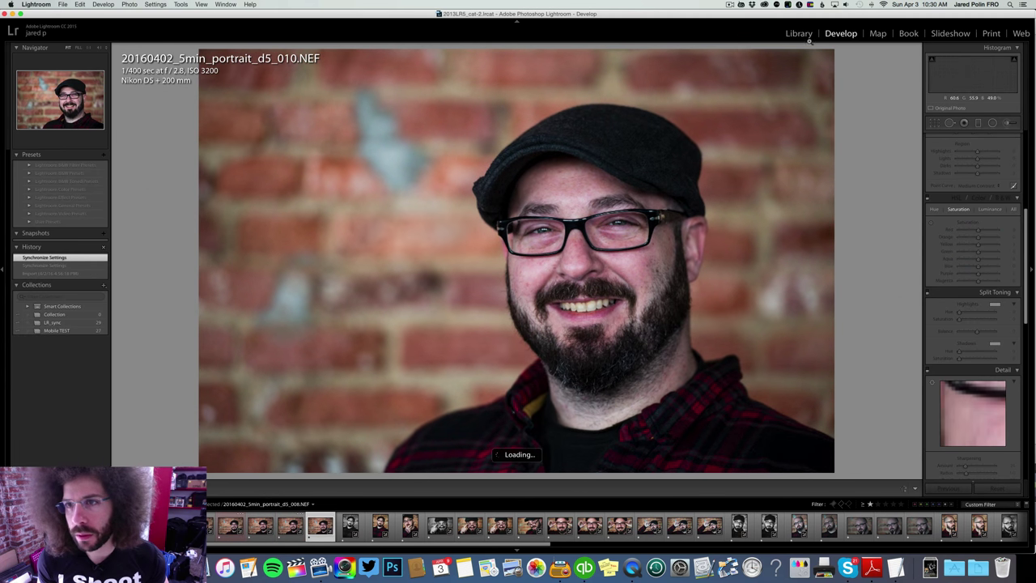
Step: Browse the Library to colour portrait d5_013 and open it in Develop
{"action": "left_click", "coordinate": [797, 33]}
{"action": "key", "text": "Right"}
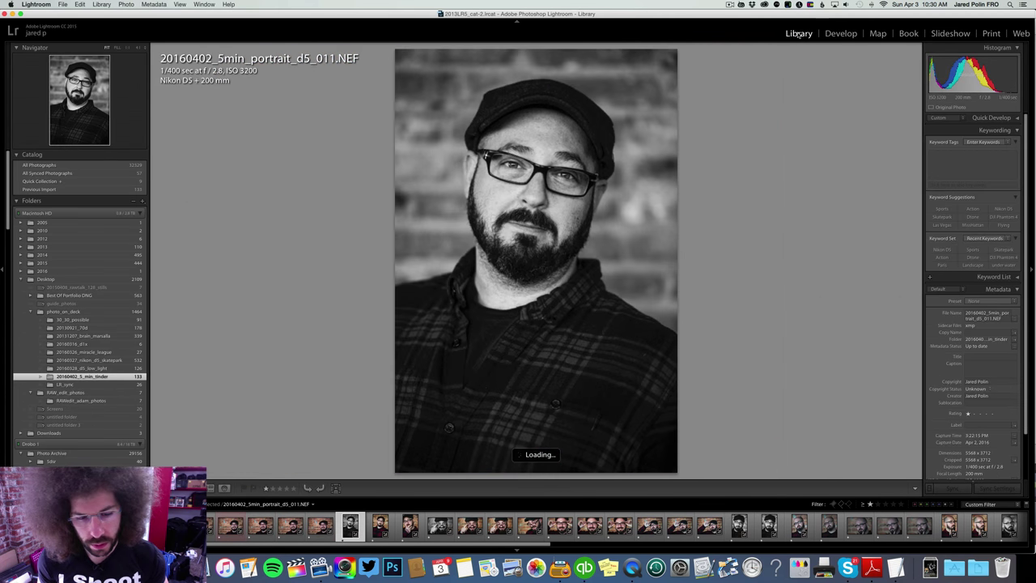
{"action": "key", "text": "Right"}
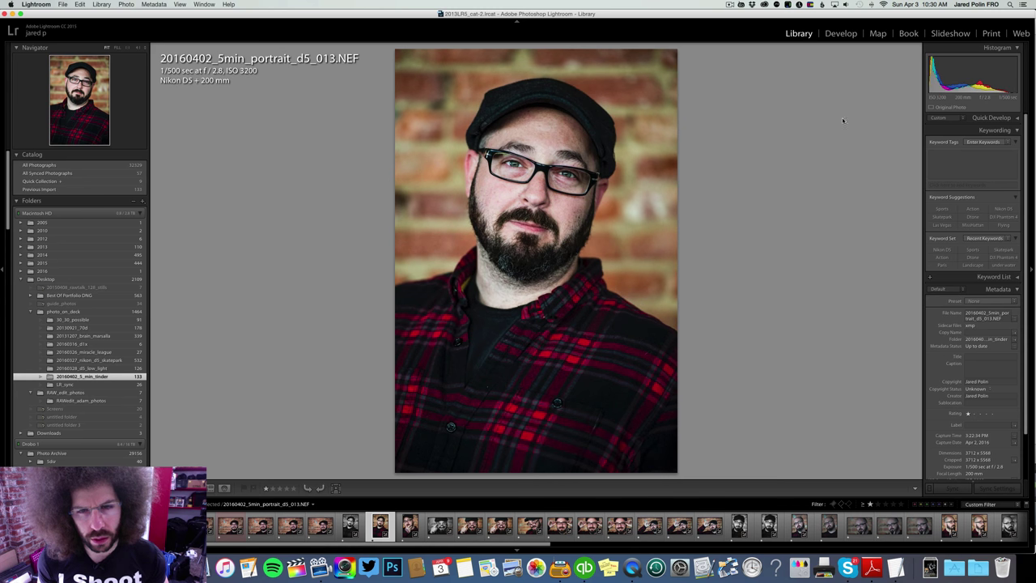
{"action": "left_click", "coordinate": [834, 33]}
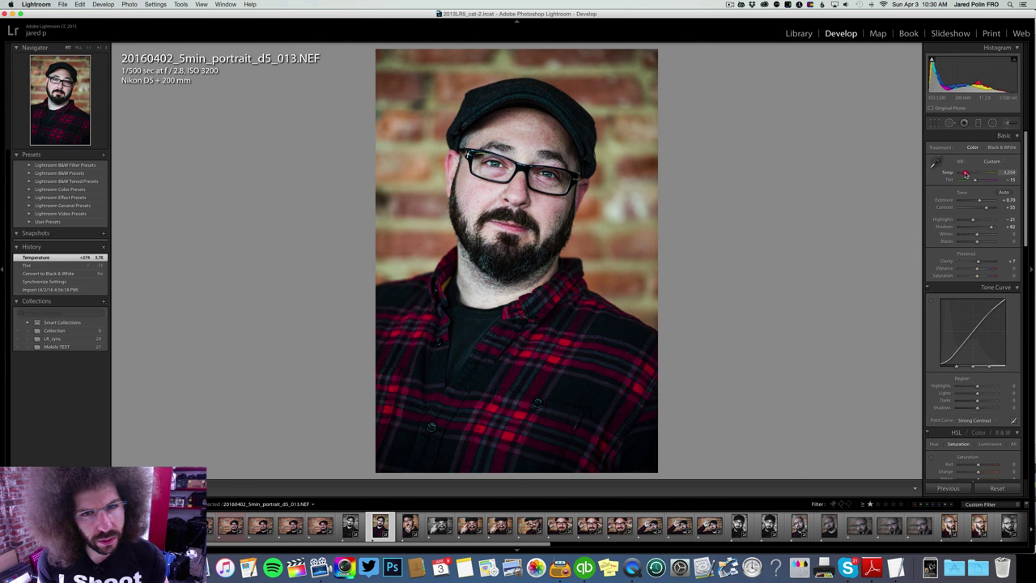
Step: Lower d5_013's orange saturation to -27 and nudge its white balance temperature
{"action": "left_click_drag", "start_coordinate": [965, 173], "coordinate": [962, 173]}
{"action": "scroll", "coordinate": [977, 318], "scroll_direction": "down", "scroll_amount": 5}
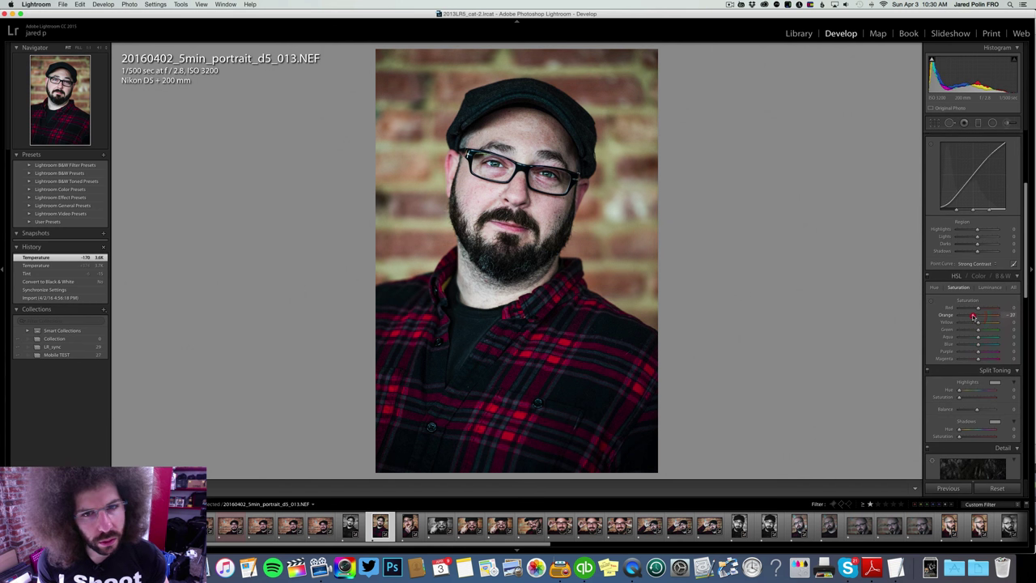
{"action": "left_click_drag", "start_coordinate": [973, 316], "coordinate": [973, 316]}
{"action": "scroll", "coordinate": [971, 316], "scroll_direction": "up", "scroll_amount": 5}
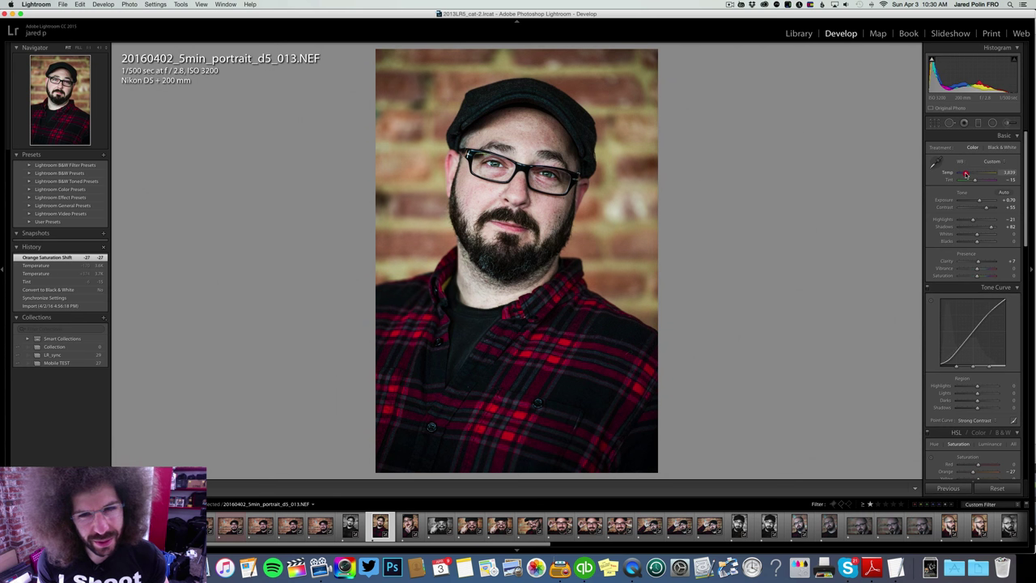
{"action": "left_click_drag", "start_coordinate": [966, 174], "coordinate": [968, 174]}
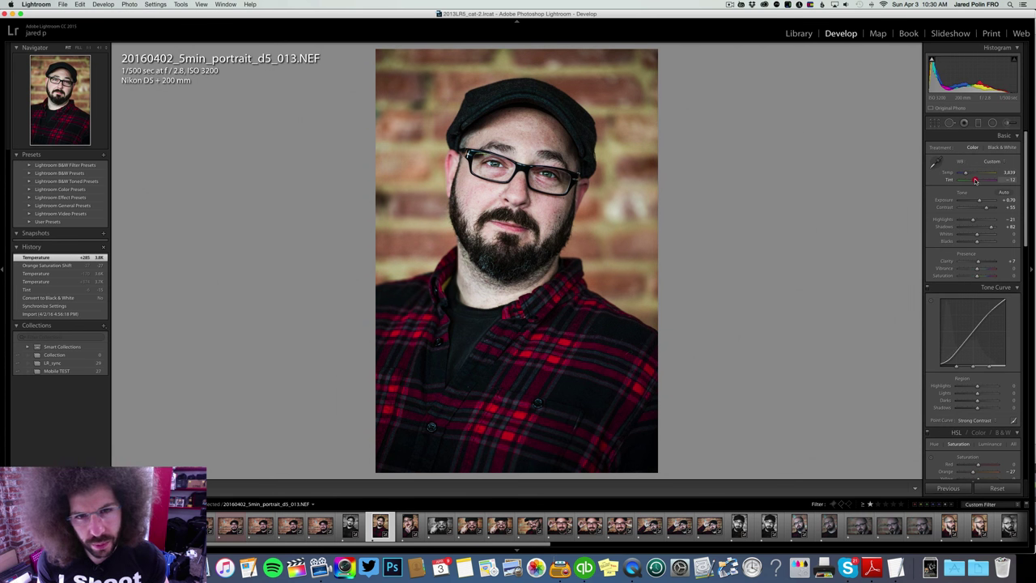
Step: Review the shoot in the Library from _016 through to _045
{"action": "key", "text": "Right"}
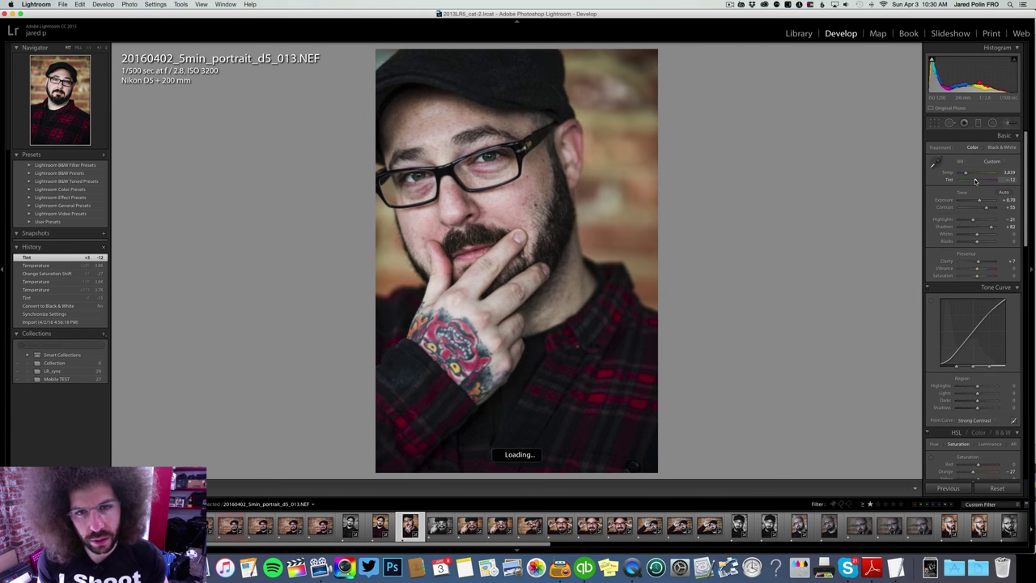
{"action": "key", "text": "Right"}
{"action": "key", "text": "Right"}
{"action": "key", "text": "Right"}
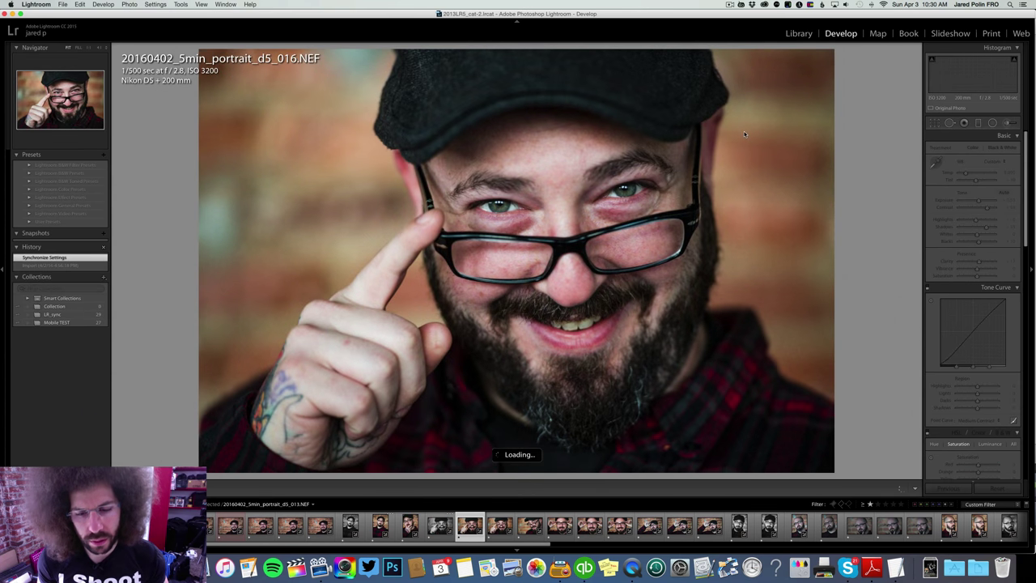
{"action": "key", "text": "Right"}
{"action": "left_click", "coordinate": [798, 33]}
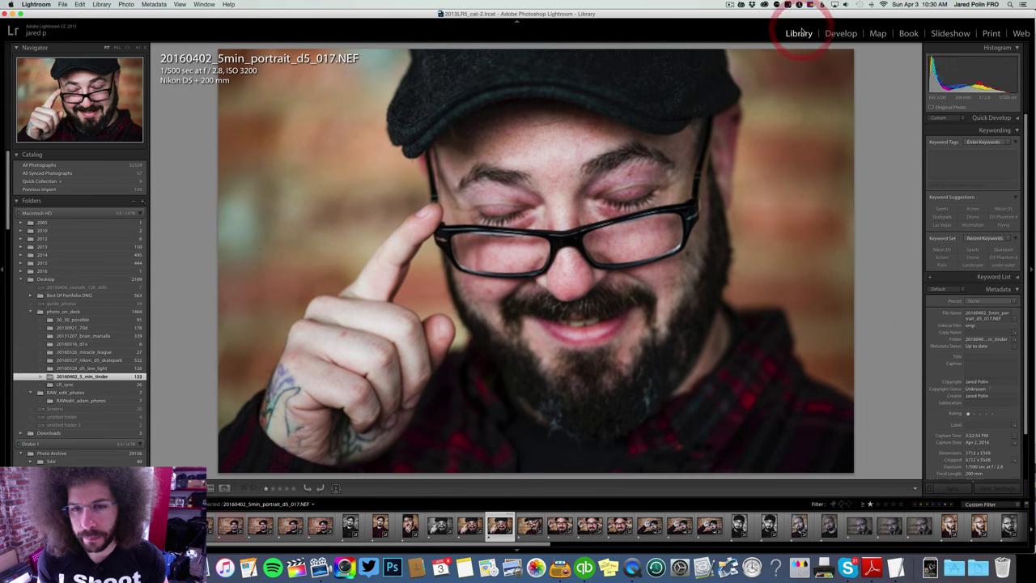
{"action": "key", "text": "Right"}
{"action": "key", "text": "Right"}
{"action": "key", "text": "Right"}
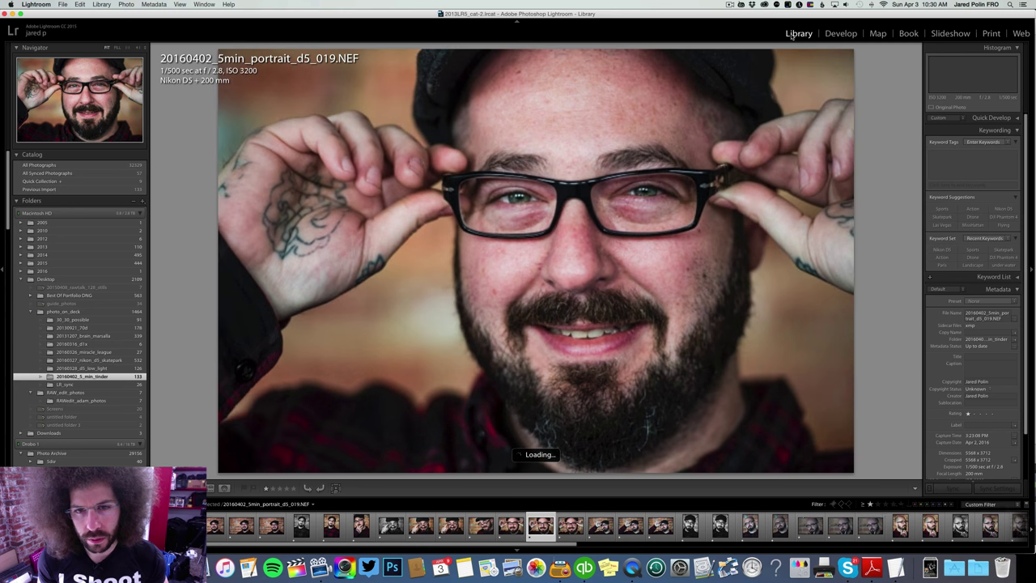
{"action": "key", "text": "Right"}
{"action": "key", "text": "Right"}
{"action": "key", "text": "Right"}
{"action": "key", "text": "Right"}
{"action": "key", "text": "Right"}
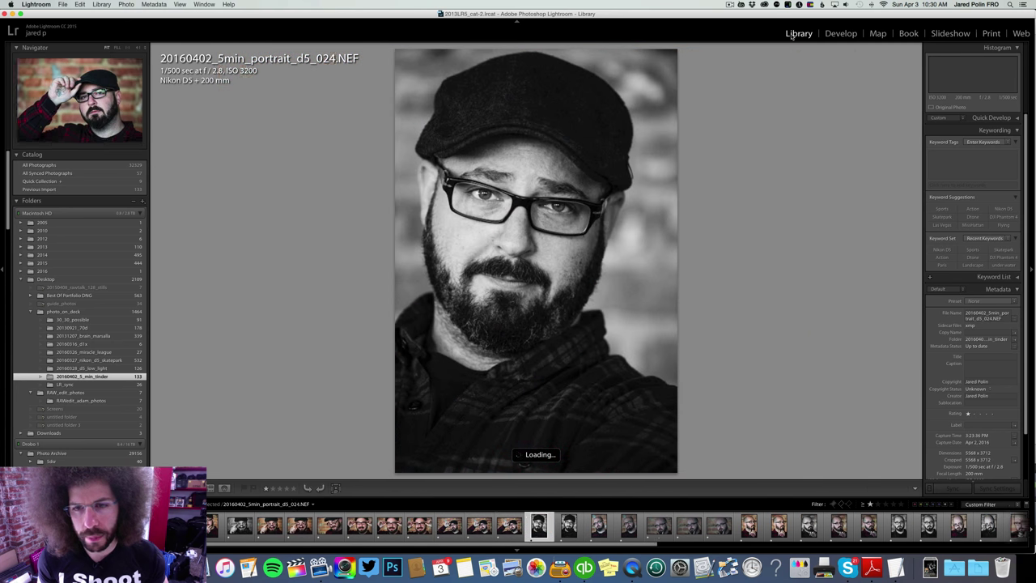
{"action": "key", "text": "Right"}
{"action": "key", "text": "Right"}
{"action": "key", "text": "Right"}
{"action": "key", "text": "Right"}
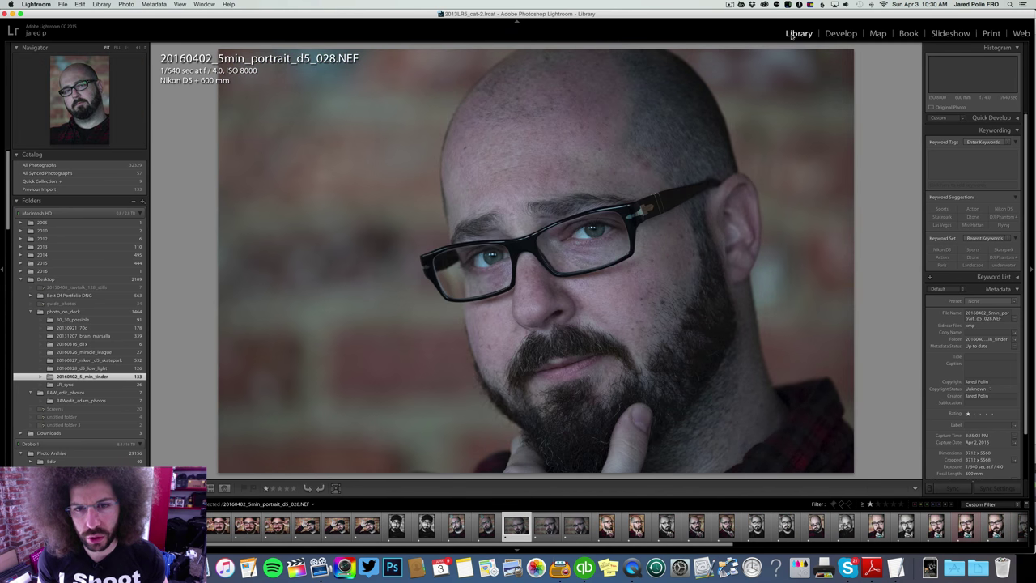
{"action": "key", "text": "Right"}
{"action": "key", "text": "Right"}
{"action": "key", "text": "Right"}
{"action": "key", "text": "Right"}
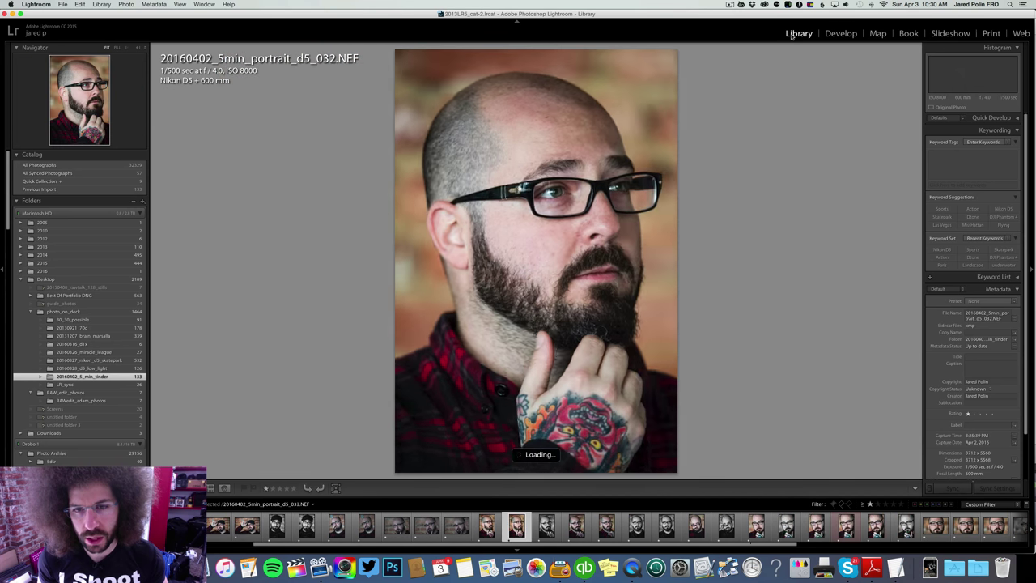
{"action": "key", "text": "Right"}
{"action": "key", "text": "Right"}
{"action": "key", "text": "Right"}
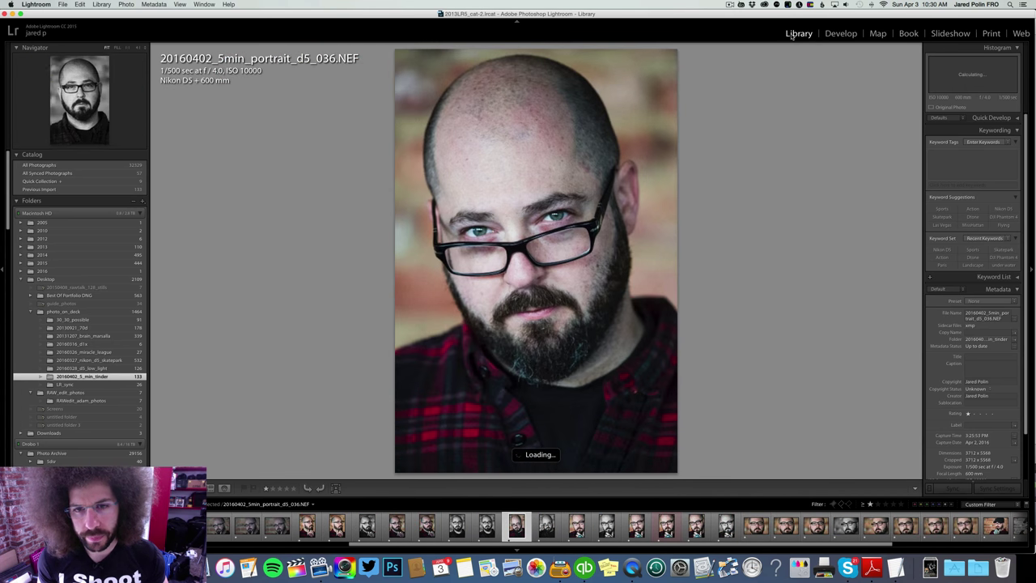
{"action": "key", "text": "Right"}
{"action": "key", "text": "Right"}
{"action": "key", "text": "Right"}
{"action": "key", "text": "Right"}
{"action": "key", "text": "Right"}
{"action": "key", "text": "Right"}
{"action": "key", "text": "Right"}
{"action": "key", "text": "Right"}
{"action": "key", "text": "Right"}
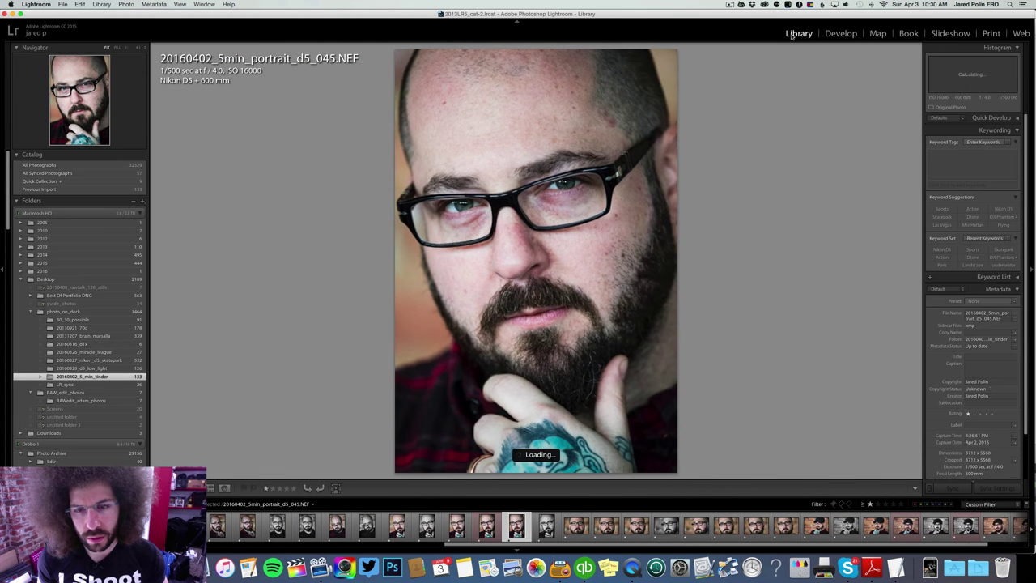
Step: Flip back and forth between _044 and _045 to compare them
{"action": "key", "text": "Left"}
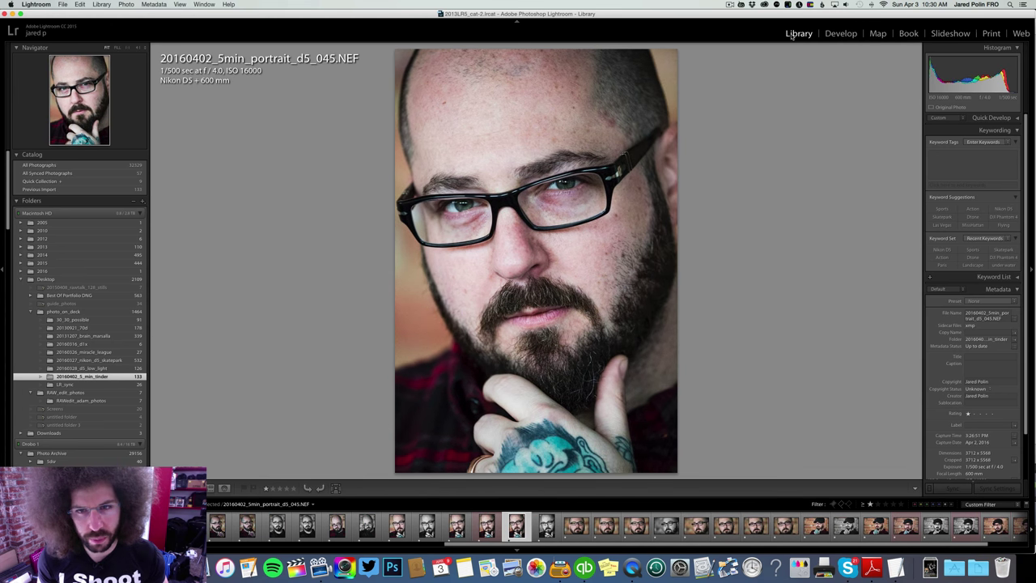
{"action": "key", "text": "Left"}
{"action": "key", "text": "Right"}
{"action": "key", "text": "Left"}
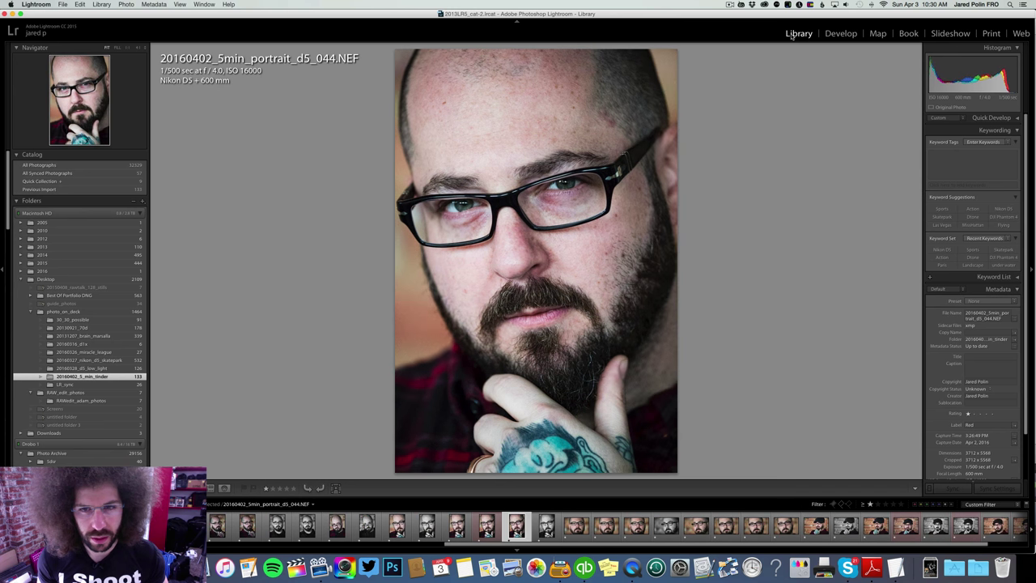
{"action": "key", "text": "Right"}
{"action": "key", "text": "Left"}
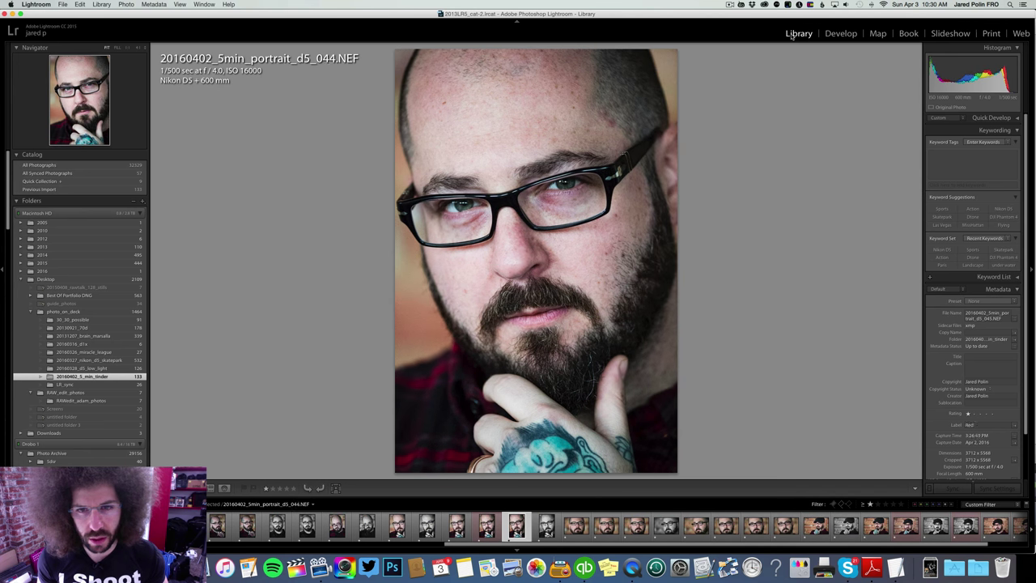
{"action": "key", "text": "Right"}
{"action": "key", "text": "Right"}
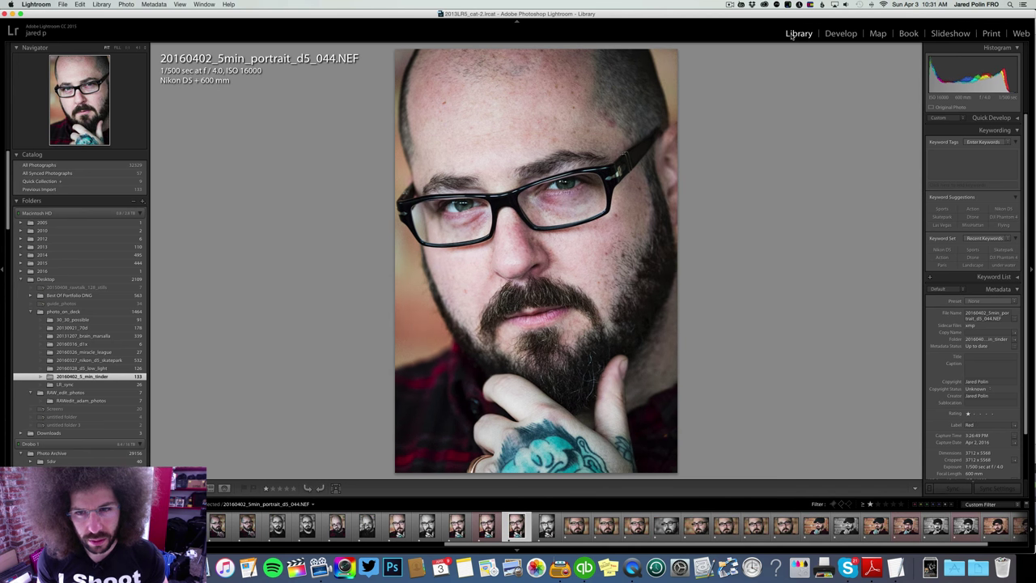
{"action": "key", "text": "Left"}
Step: Continue forward through the shoot past _046 and _051 to _056
{"action": "key", "text": "Right"}
{"action": "key", "text": "Right"}
{"action": "key", "text": "Right"}
{"action": "key", "text": "Left"}
{"action": "key", "text": "Right"}
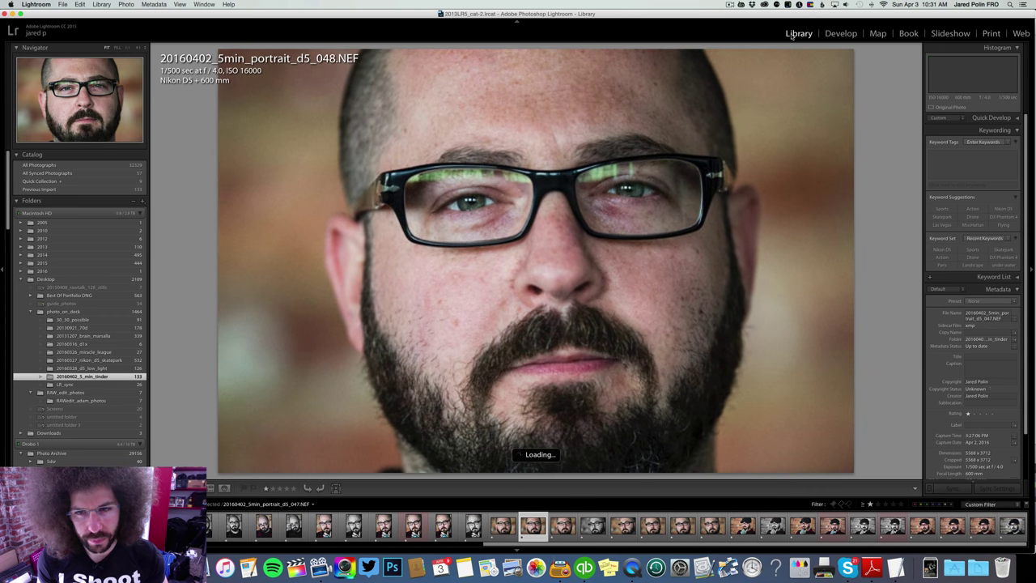
{"action": "key", "text": "Right"}
{"action": "key", "text": "Right"}
{"action": "key", "text": "Right"}
{"action": "key", "text": "Right"}
{"action": "key", "text": "Right"}
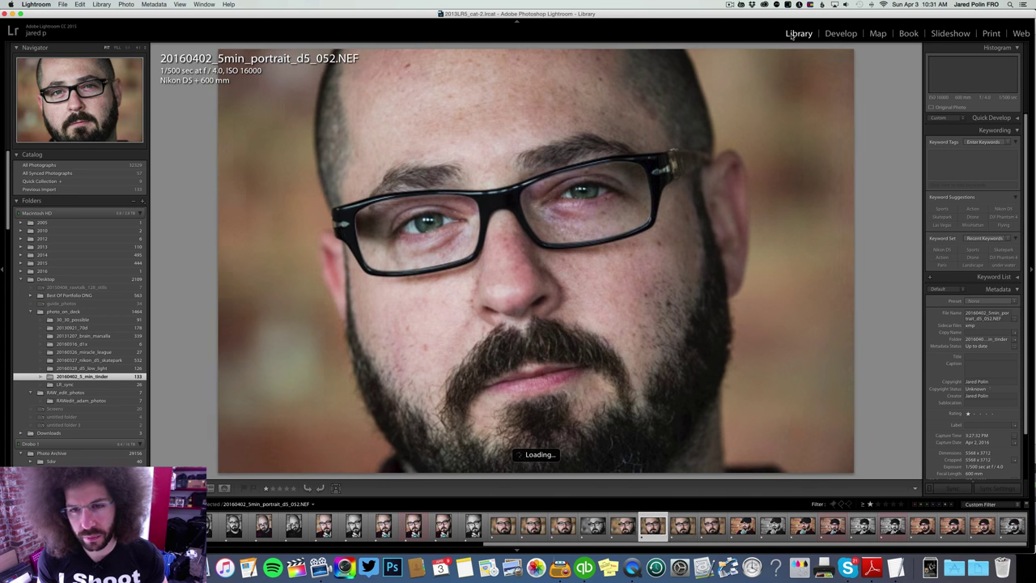
{"action": "key", "text": "Right"}
{"action": "key", "text": "Right"}
{"action": "key", "text": "Right"}
{"action": "key", "text": "Right"}
{"action": "key", "text": "Right"}
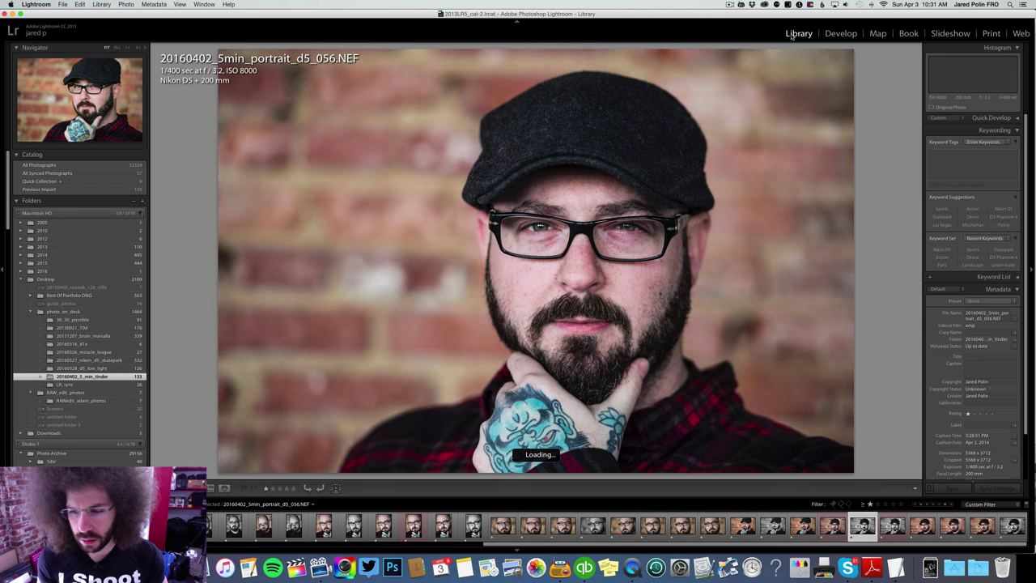
{"action": "key", "text": "Right"}
{"action": "key", "text": "Right"}
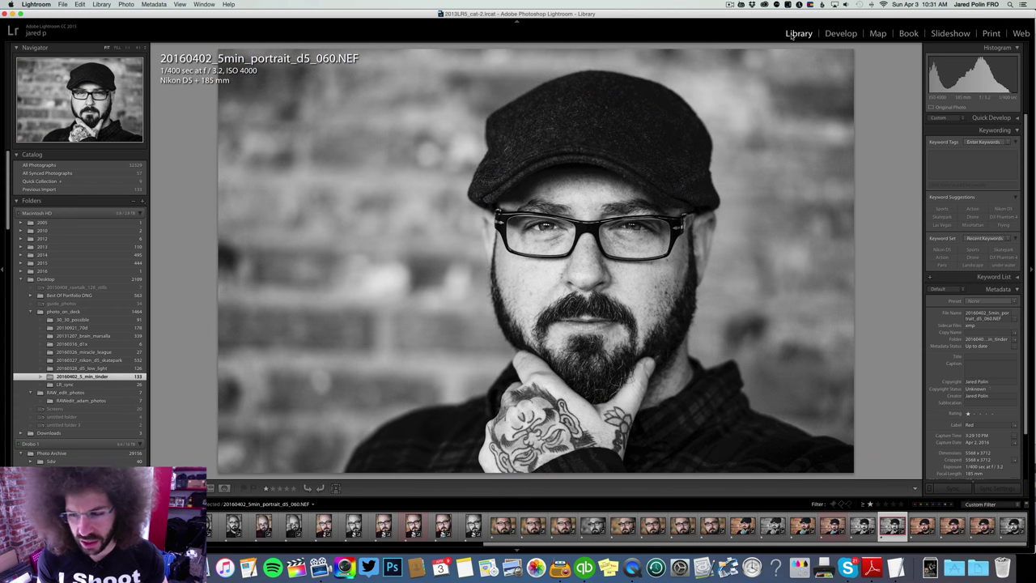